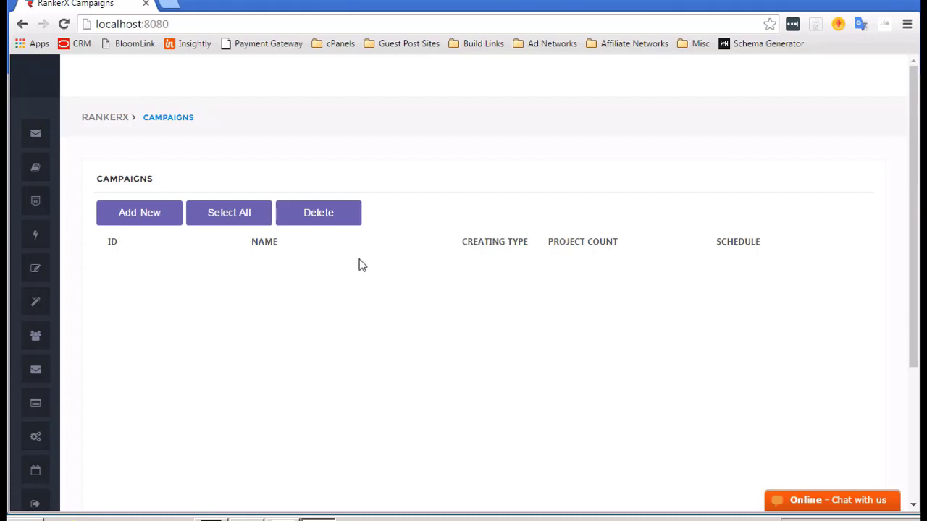
Click through several entries in the RankerX left sidebar.
mouse_move(12, 135)
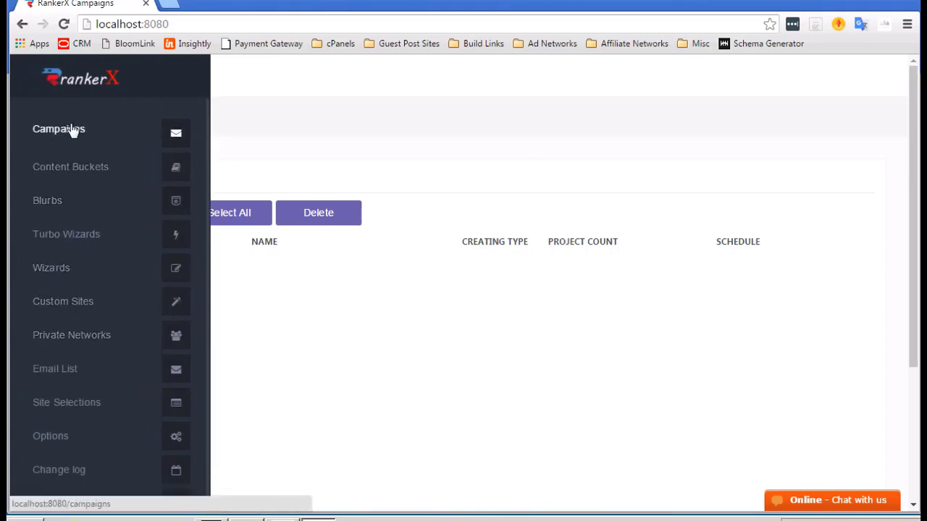
left_click(67, 169)
left_click(57, 204)
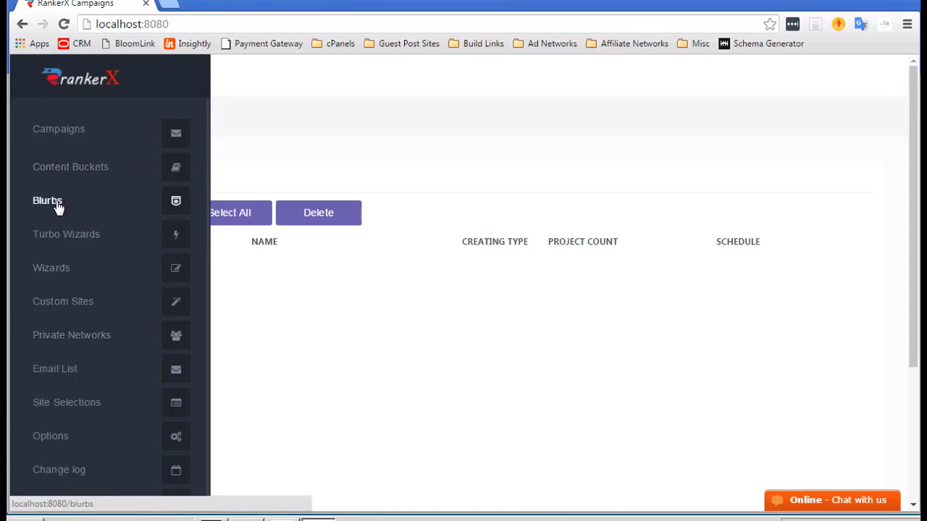
left_click(58, 235)
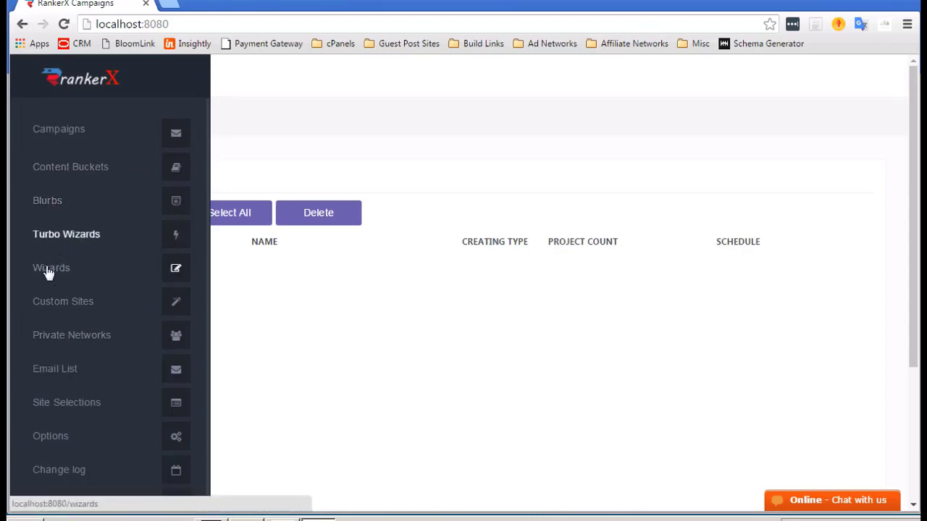
left_click(48, 272)
left_click(48, 299)
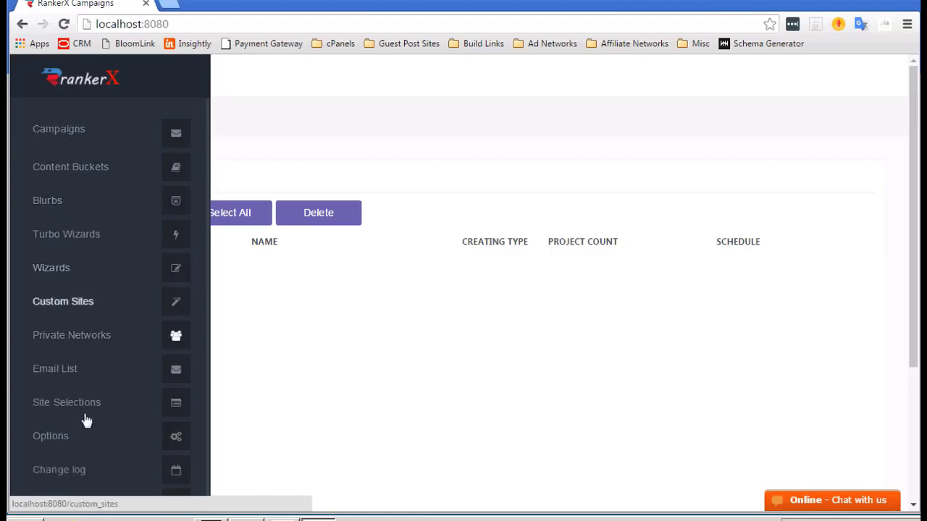
Review the Proxy tab's proxy IP list, all on port 3128 with GOOD status.
left_click(44, 439)
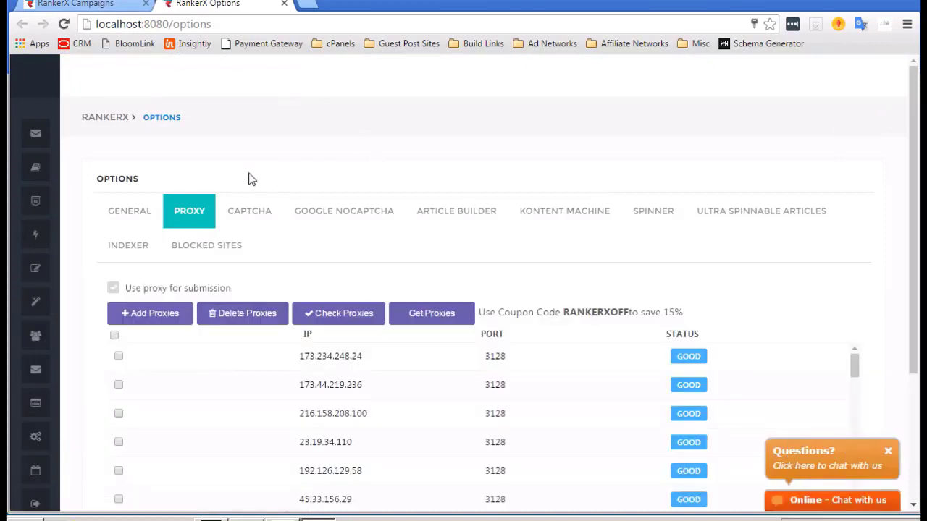
scroll(251, 179, "down", 2)
scroll(296, 339, "down", 3)
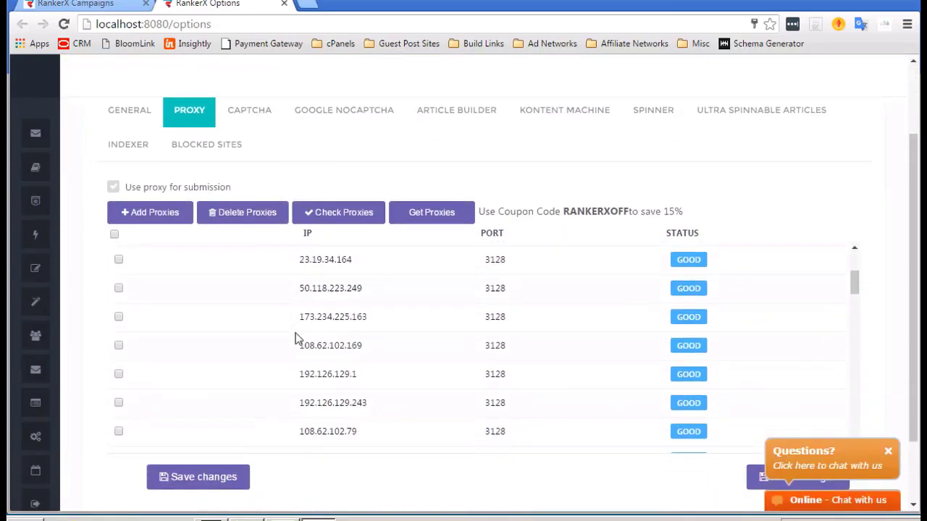
scroll(298, 337, "up", 5)
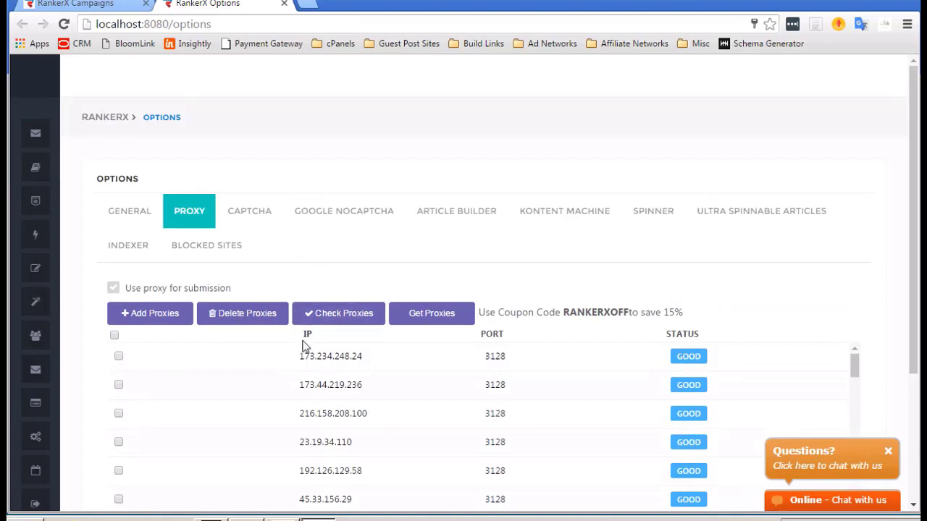
scroll(304, 348, "down", 1)
scroll(316, 409, "up", 1)
scroll(315, 409, "down", 2)
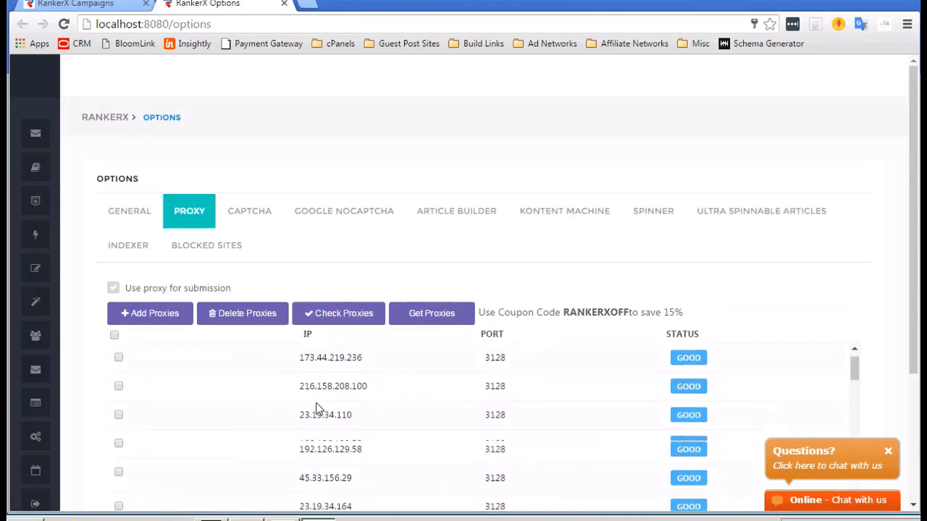
scroll(317, 409, "up", 2)
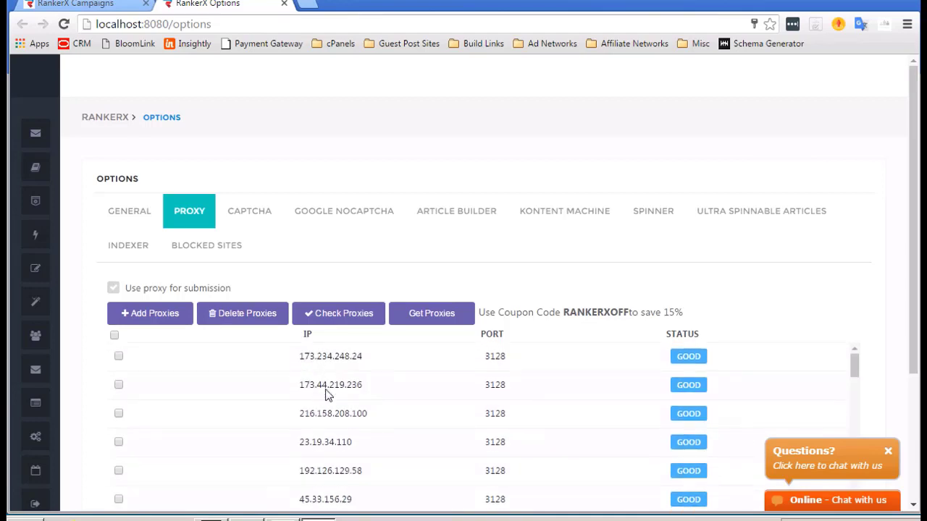
scroll(326, 395, "down", 1)
scroll(325, 395, "down", 3)
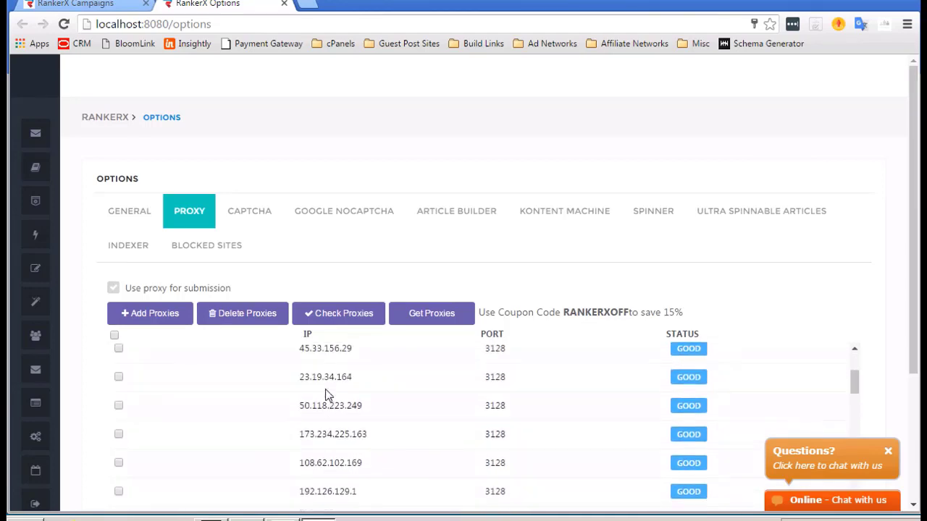
scroll(325, 394, "up", 3)
scroll(325, 394, "up", 1)
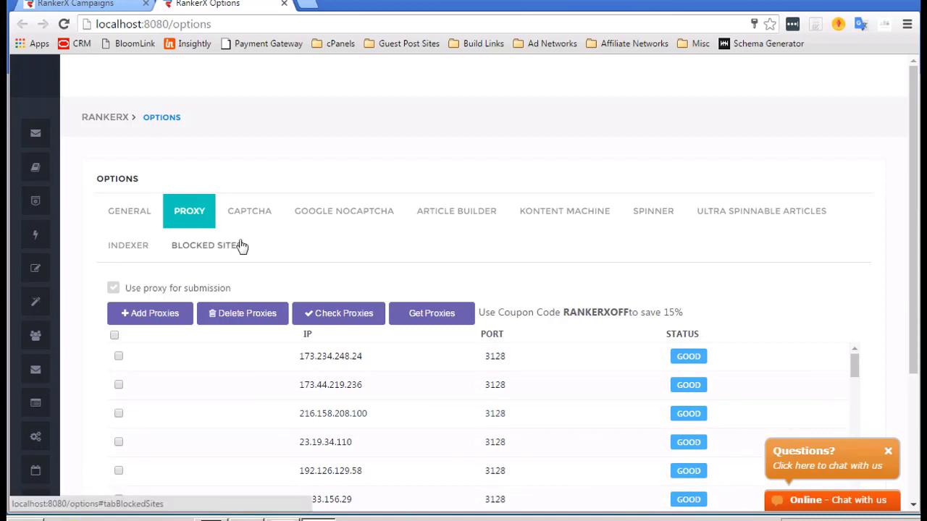
Show the General options: 2 retries, 100 max threads, 10 browser threads, Automatic Sign In checked.
left_click(124, 205)
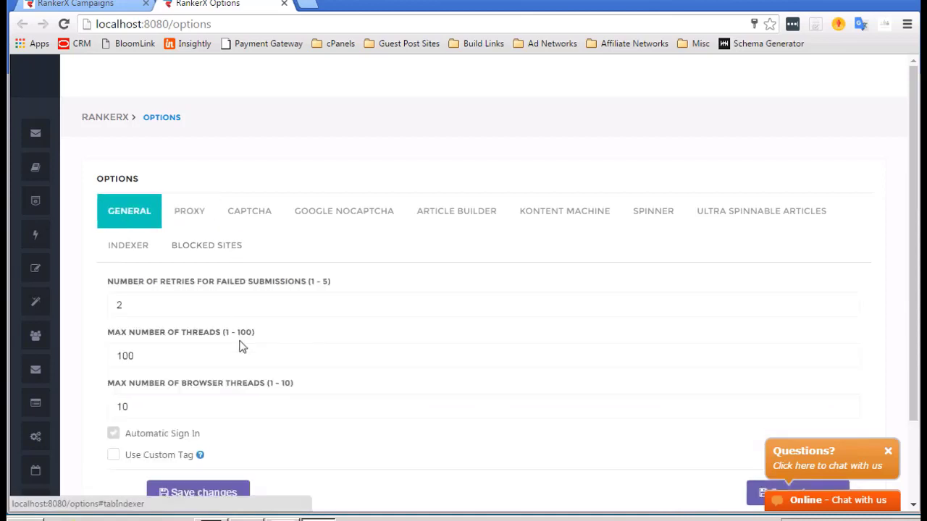
scroll(241, 340, "down", 1)
scroll(241, 341, "down", 1)
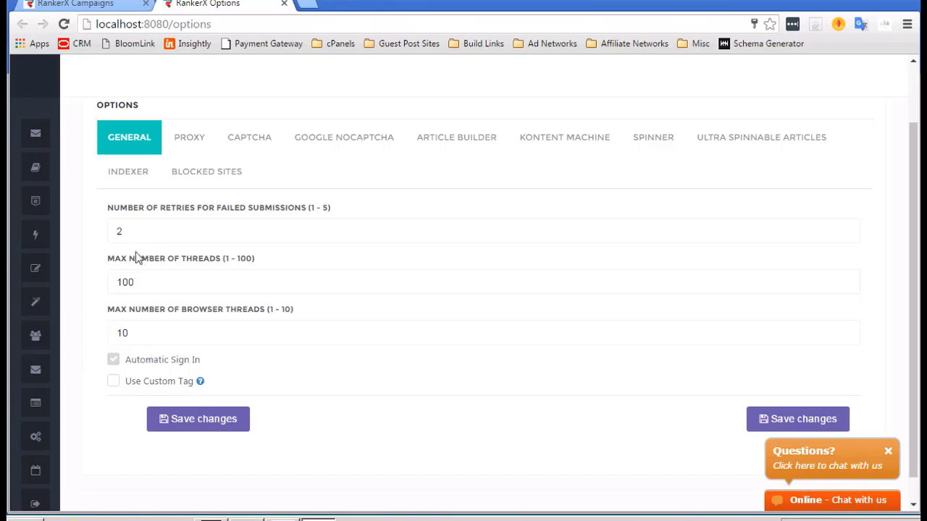
On the Proxy tab, leave 'Use proxy for submission' enabled and save the options.
left_click(192, 144)
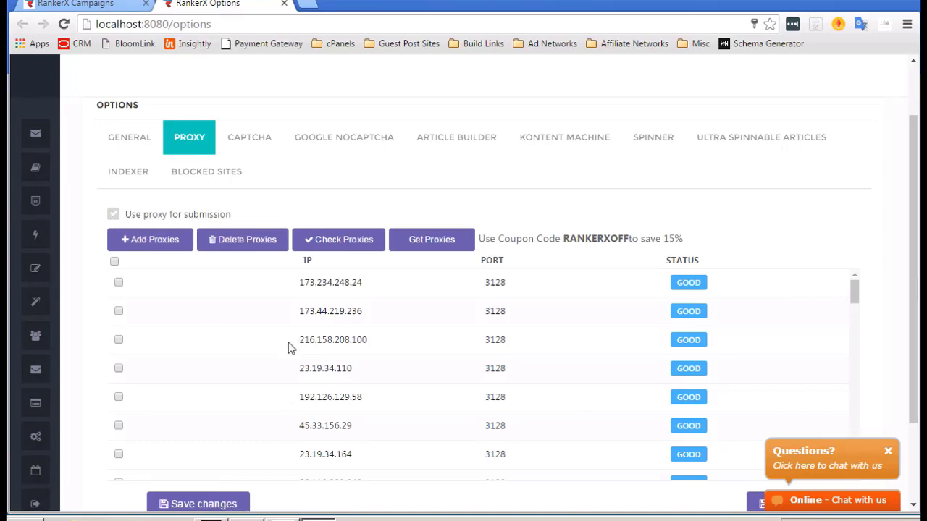
left_click(114, 215)
left_click(114, 215)
left_click(114, 215)
left_click(114, 215)
scroll(253, 279, "down", 1)
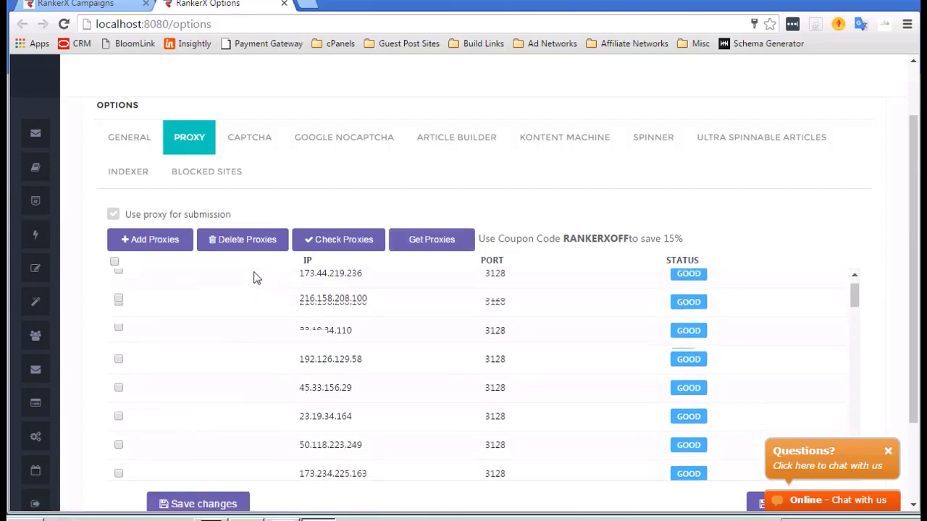
left_click(200, 503)
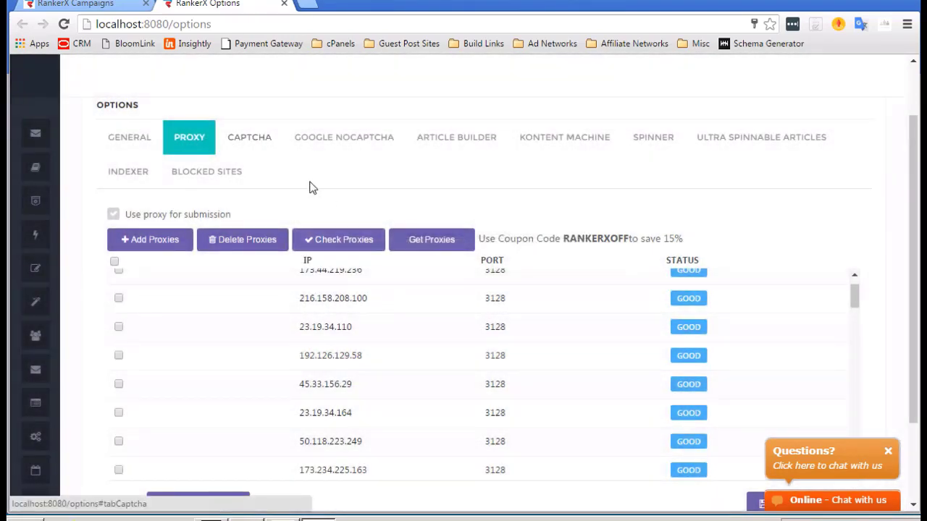
Keep 2Captcha (Recommended) as the primary captcha service, then show the Google NoCaptcha settings.
left_click(259, 143)
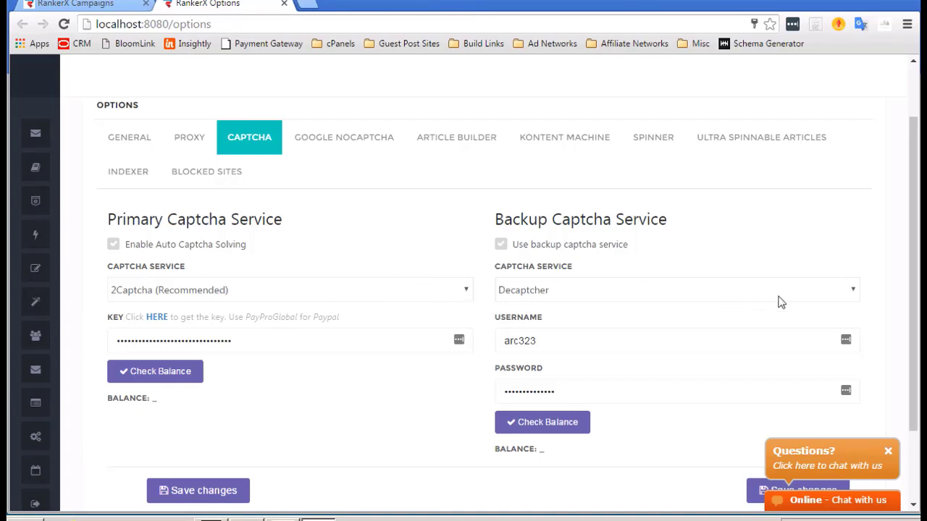
left_click(469, 291)
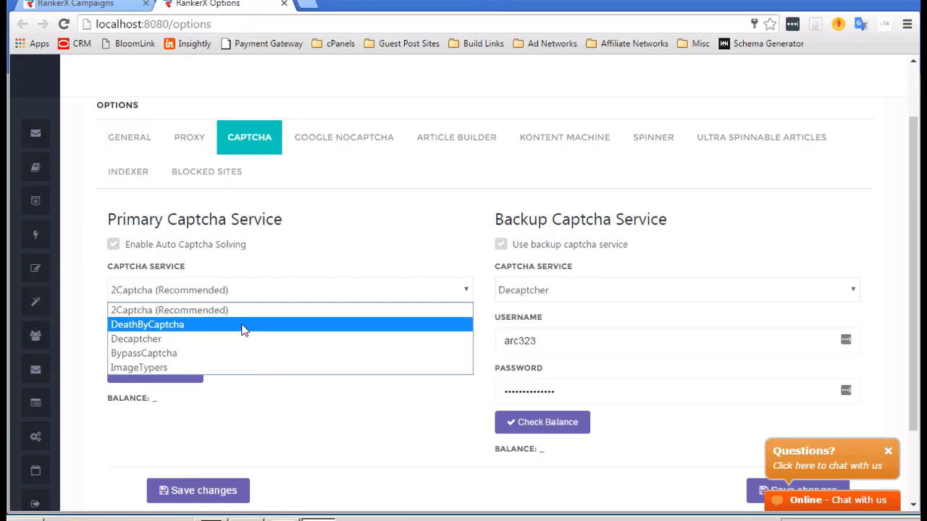
left_click(214, 311)
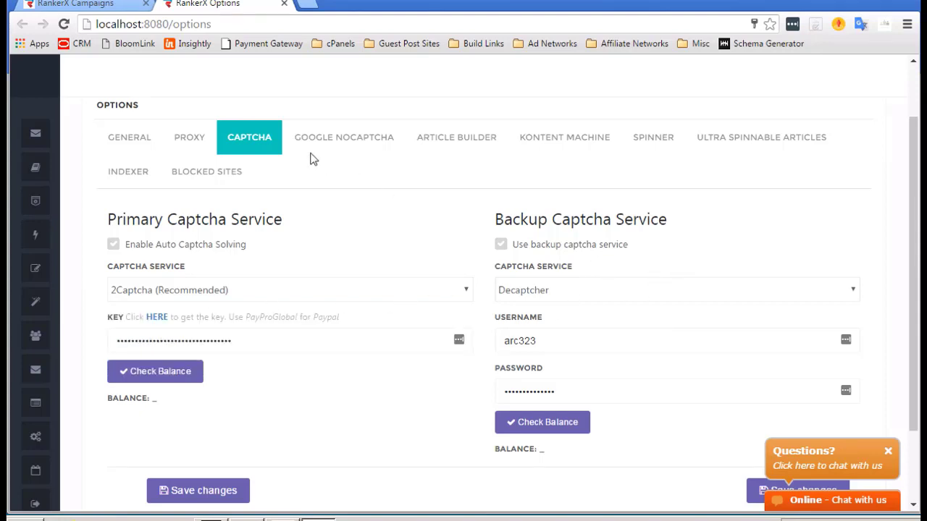
left_click(349, 140)
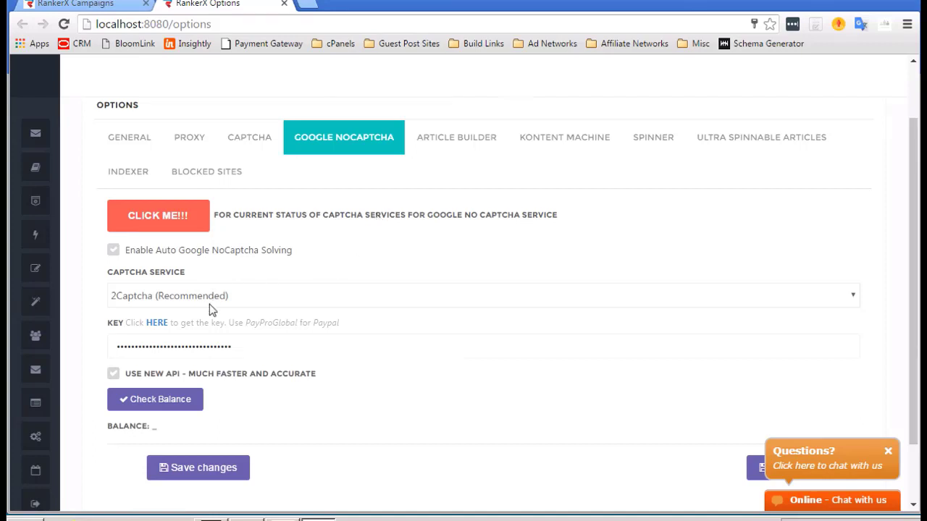
Leave 2Captcha as the NoCaptcha solver and show the Article Builder login settings.
left_click(284, 302)
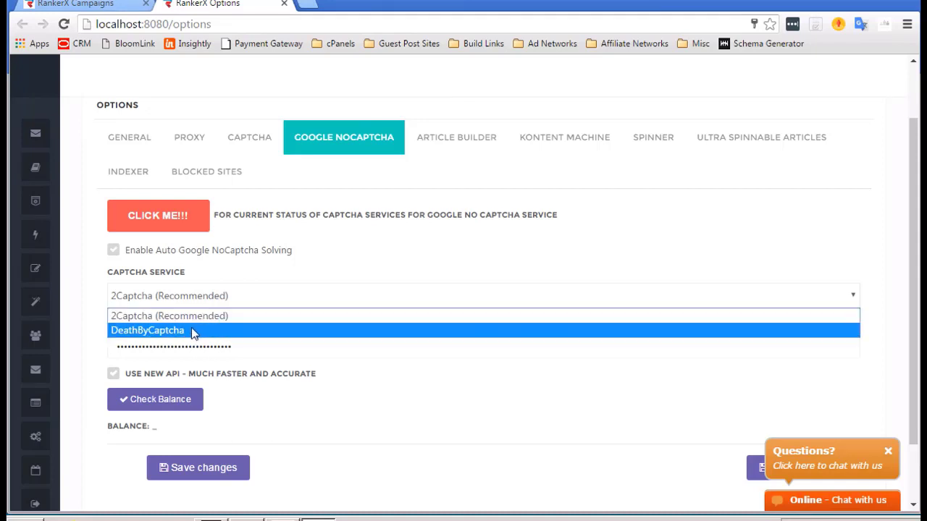
left_click(206, 316)
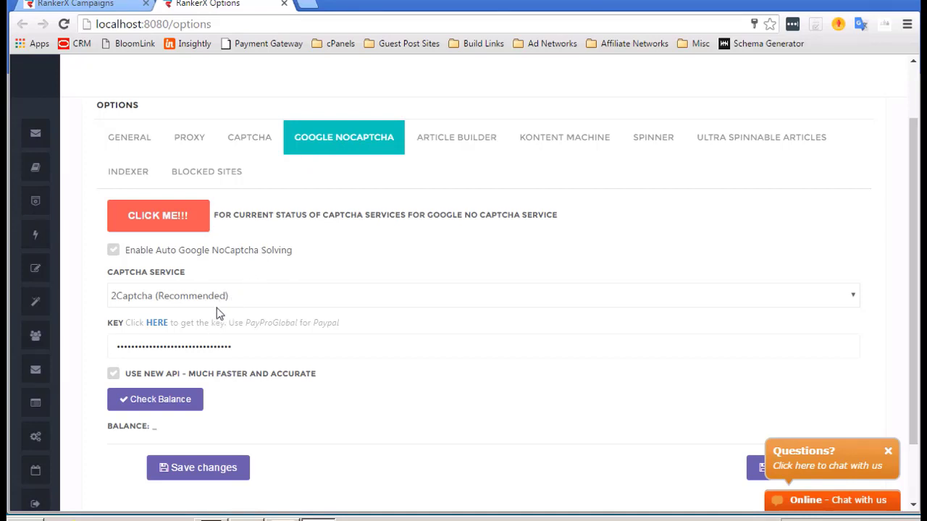
left_click(448, 144)
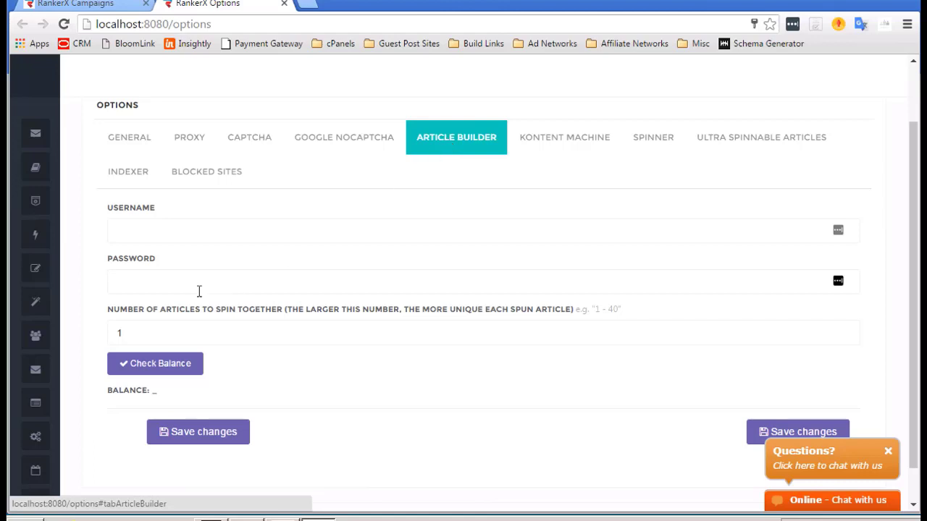
Check the Kontent Machine API key settings, then show the Spinner options.
left_click(565, 134)
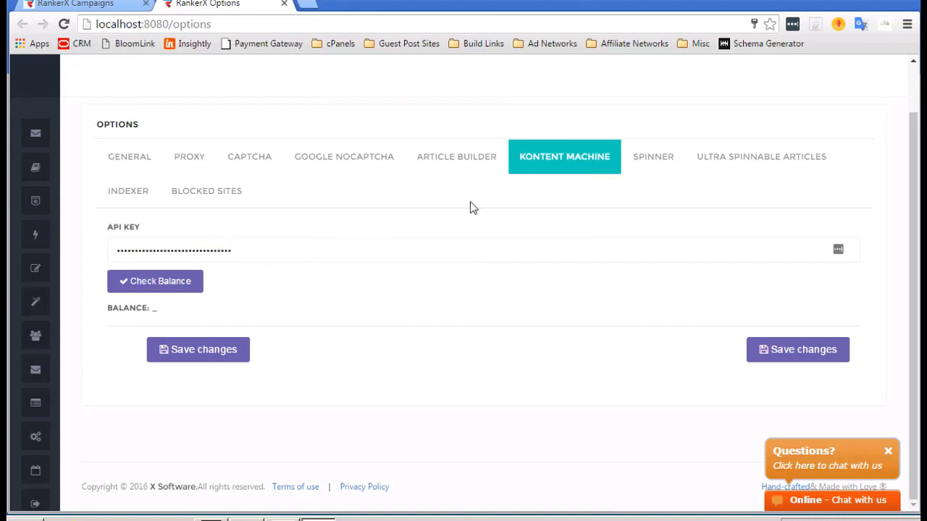
left_click(664, 165)
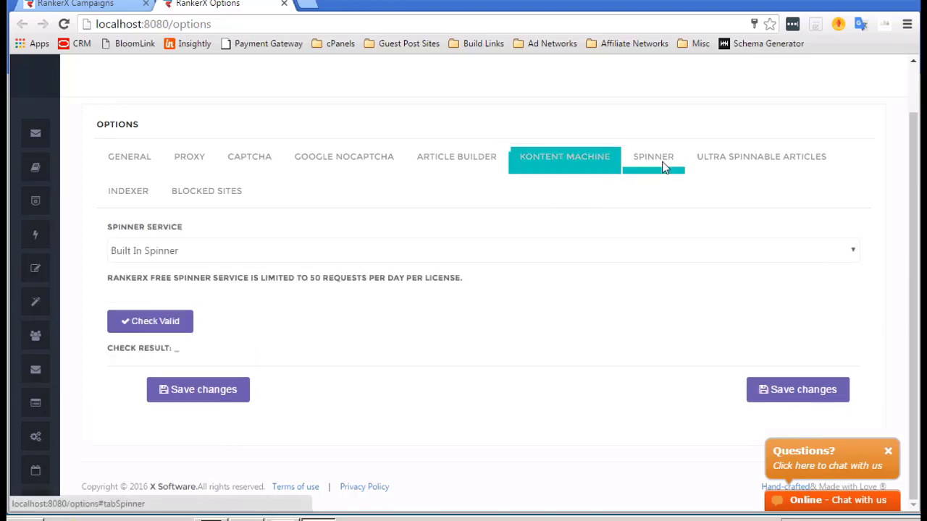
Keep Built In Spinner as the spinner service and show the Ultra Spinnable Articles settings.
left_click(403, 257)
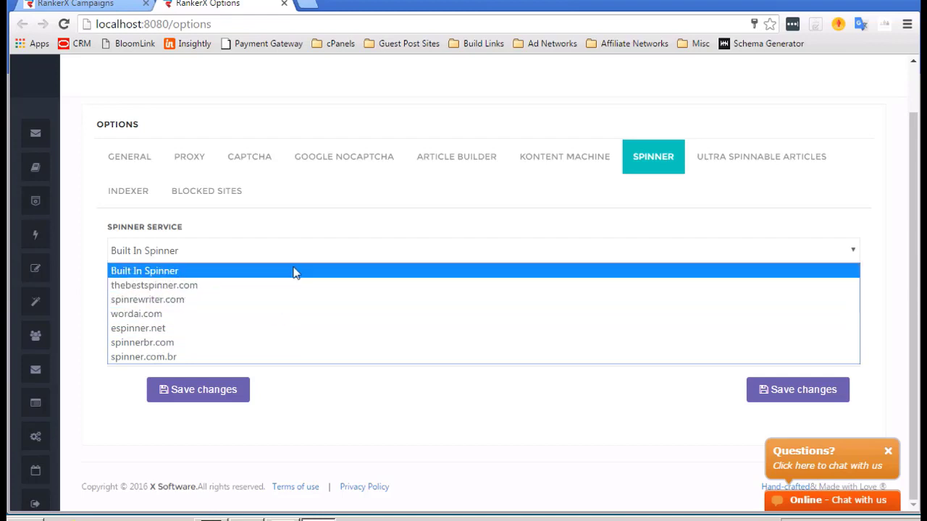
left_click(334, 225)
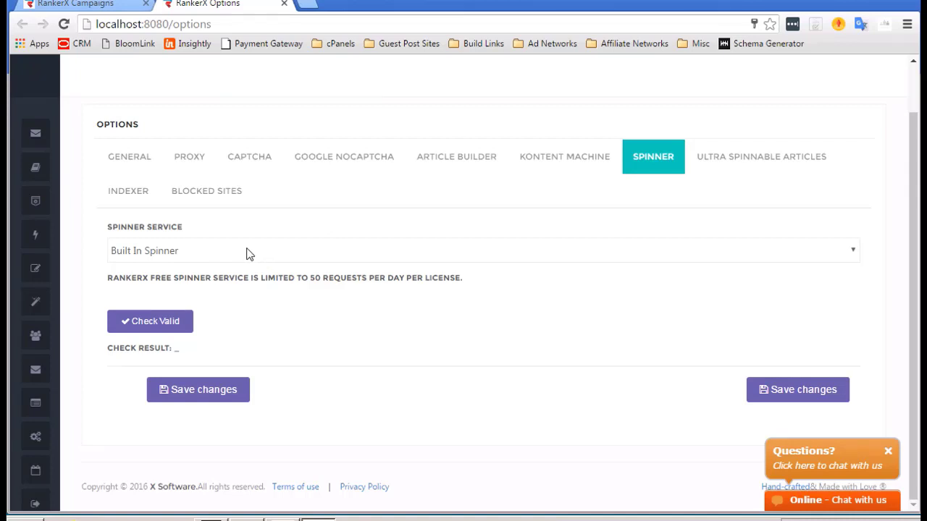
left_click(748, 163)
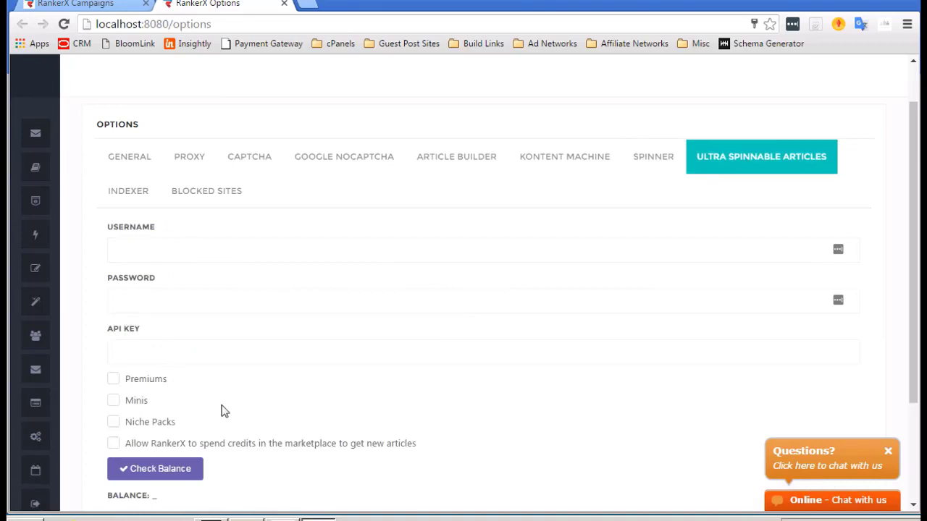
scroll(233, 382, "down", 1)
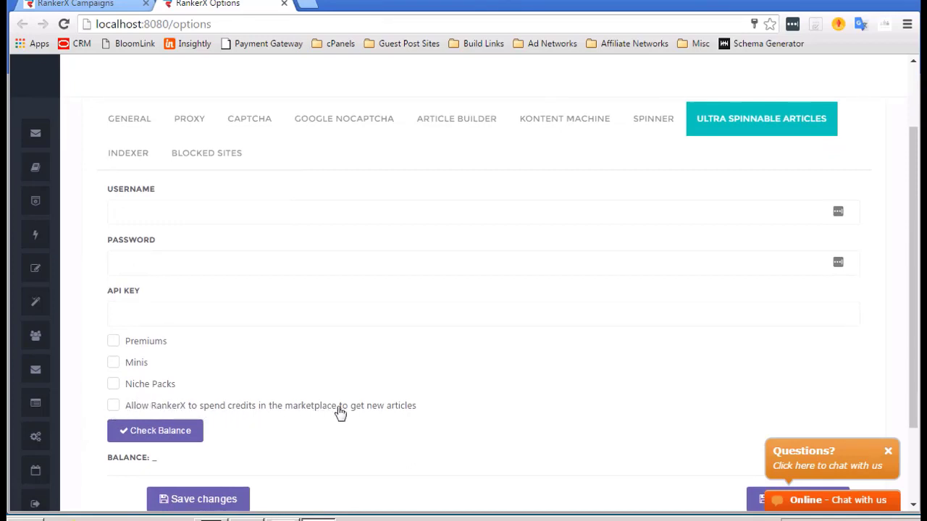
scroll(337, 413, "up", 3)
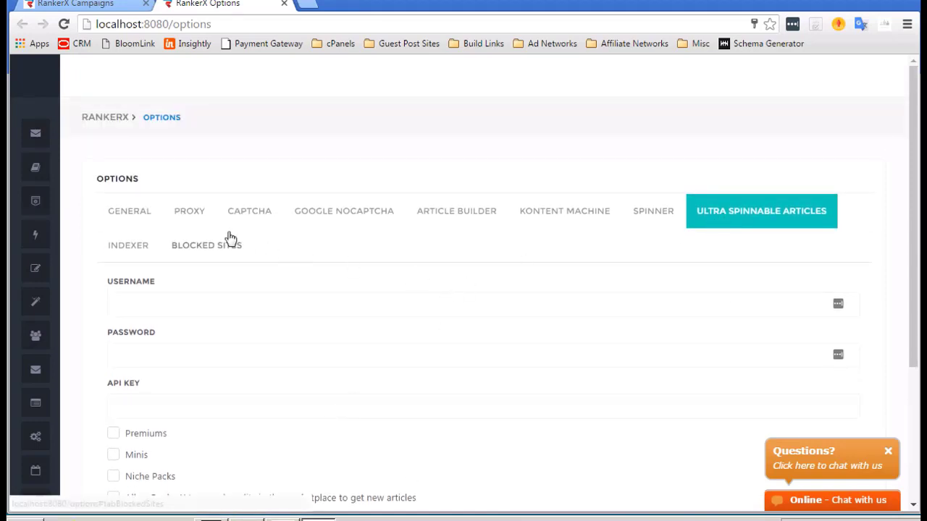
left_click(112, 246)
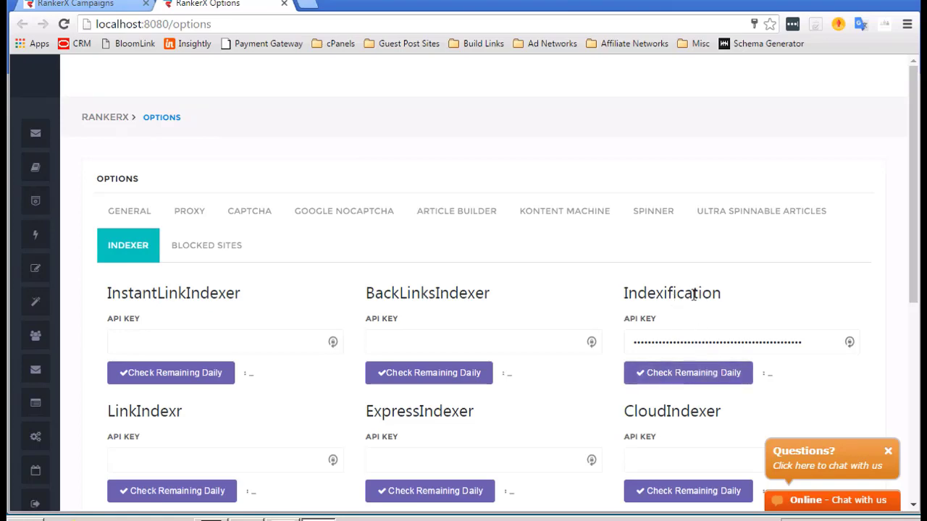
scroll(660, 289, "down", 3)
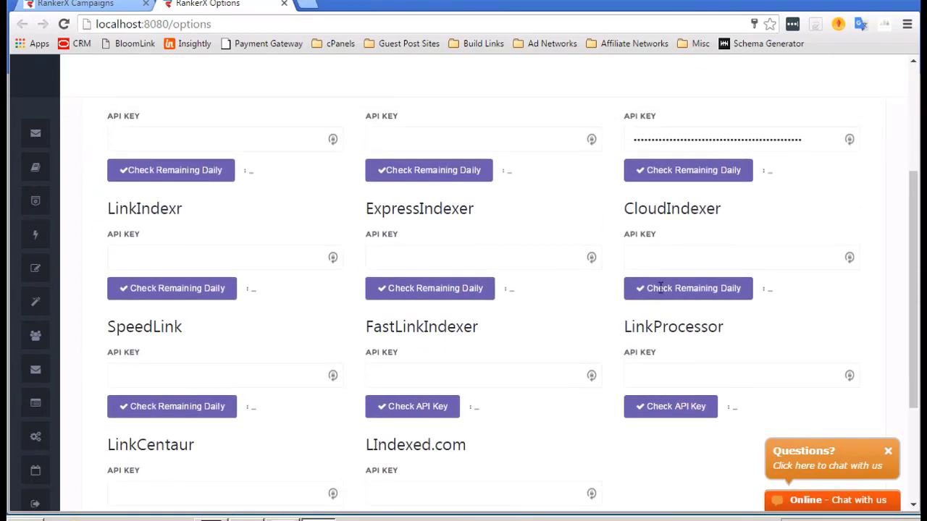
scroll(660, 290, "up", 1)
scroll(562, 231, "down", 2)
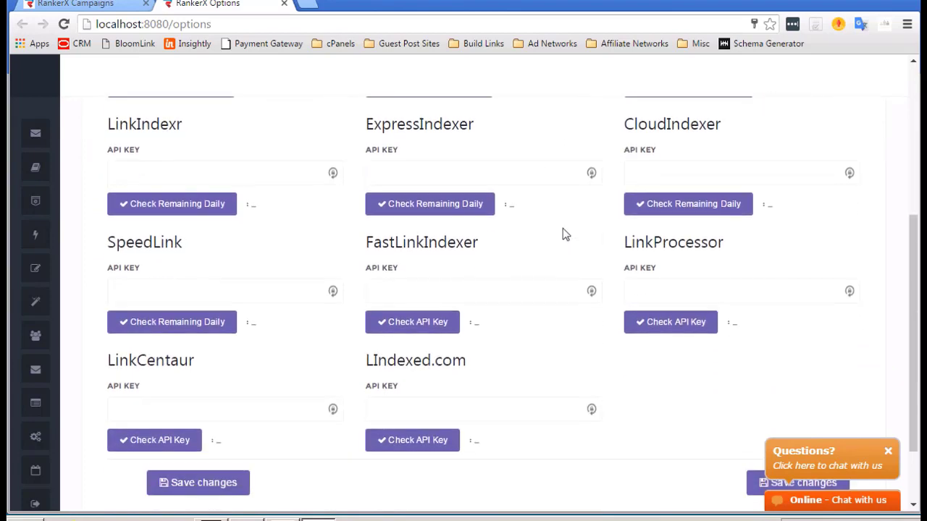
scroll(562, 231, "down", 1)
scroll(563, 228, "up", 5)
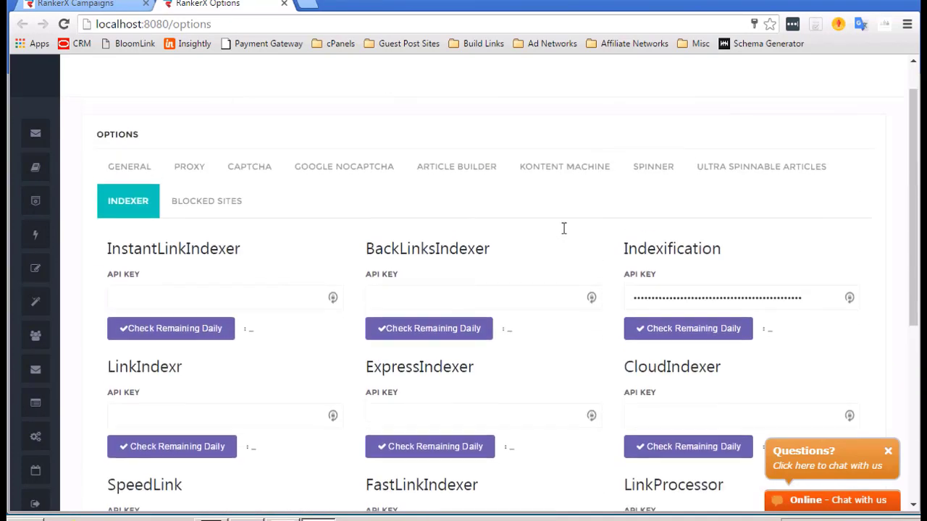
scroll(563, 228, "down", 2)
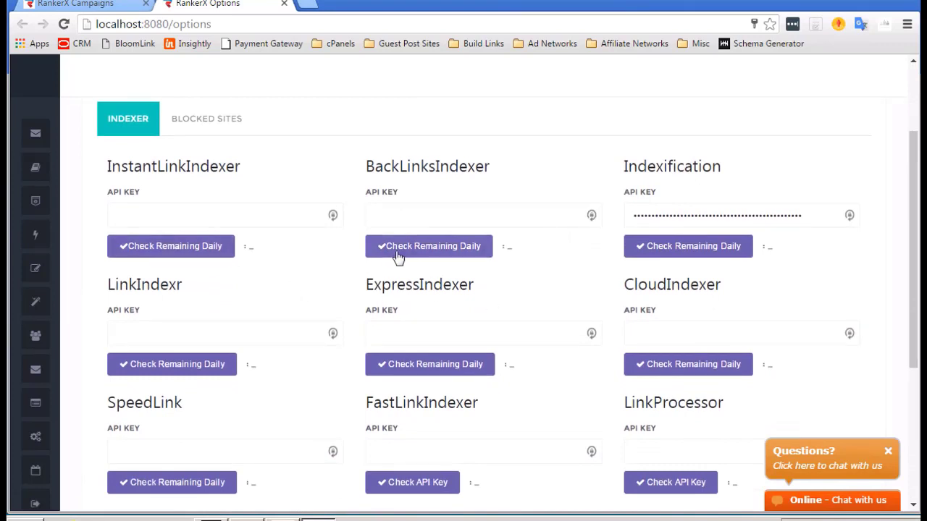
scroll(507, 271, "up", 2)
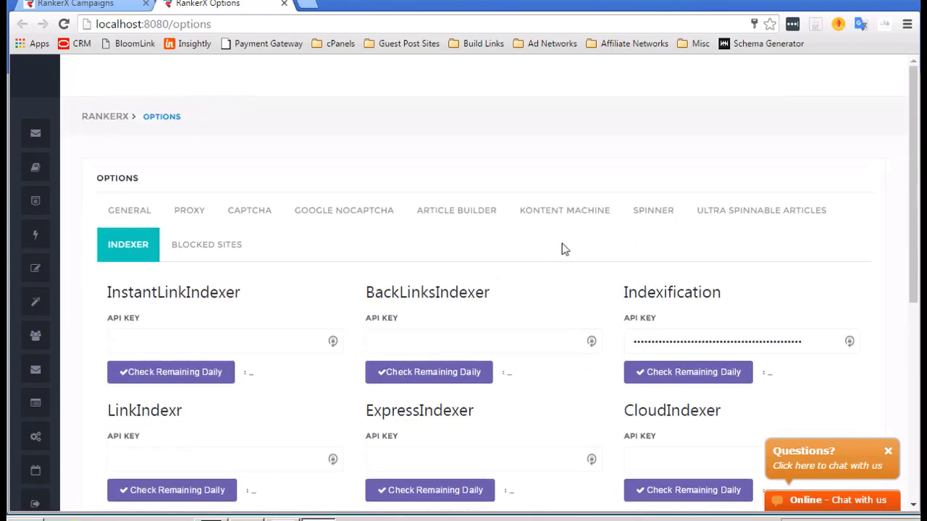
Show the Blocked Sites options, whose SiteID list is empty.
left_click(222, 254)
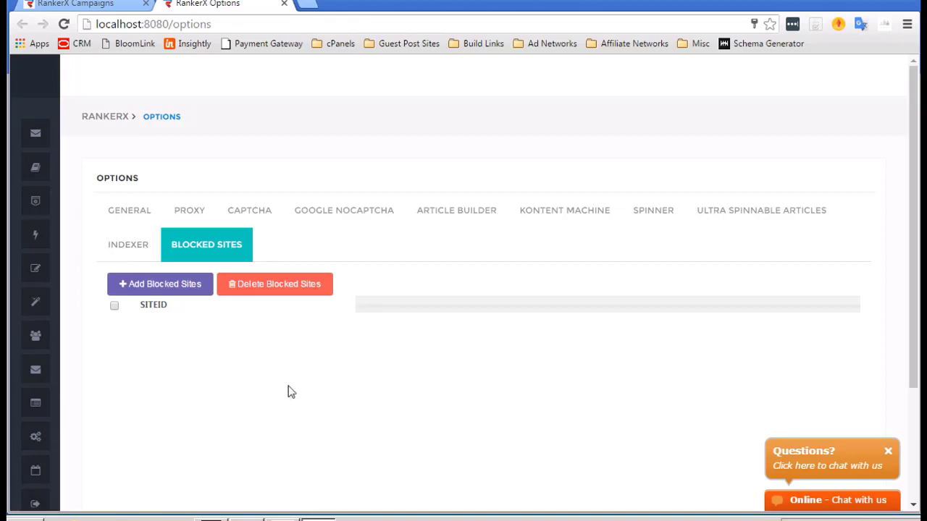
scroll(459, 280, "down", 1)
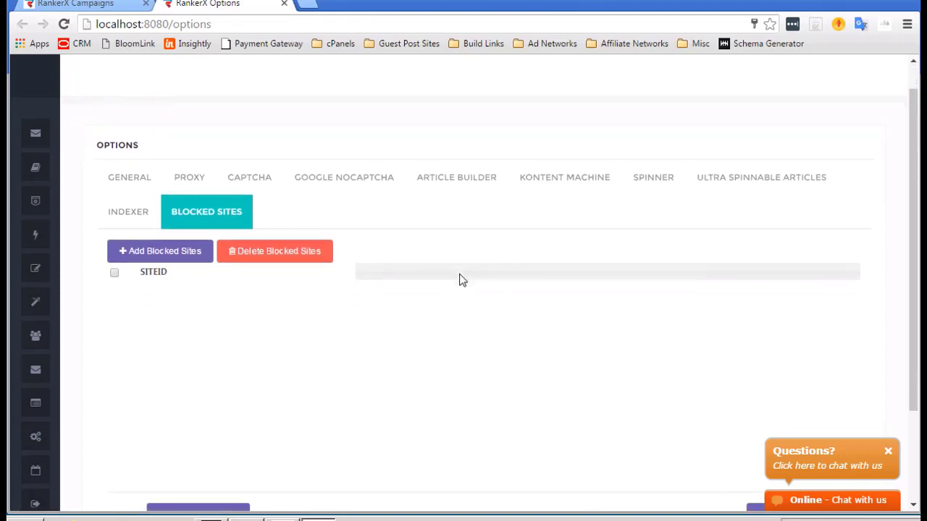
Switch from Options to the empty Campaigns page via the sidebar.
scroll(158, 271, "up", 1)
mouse_move(76, 187)
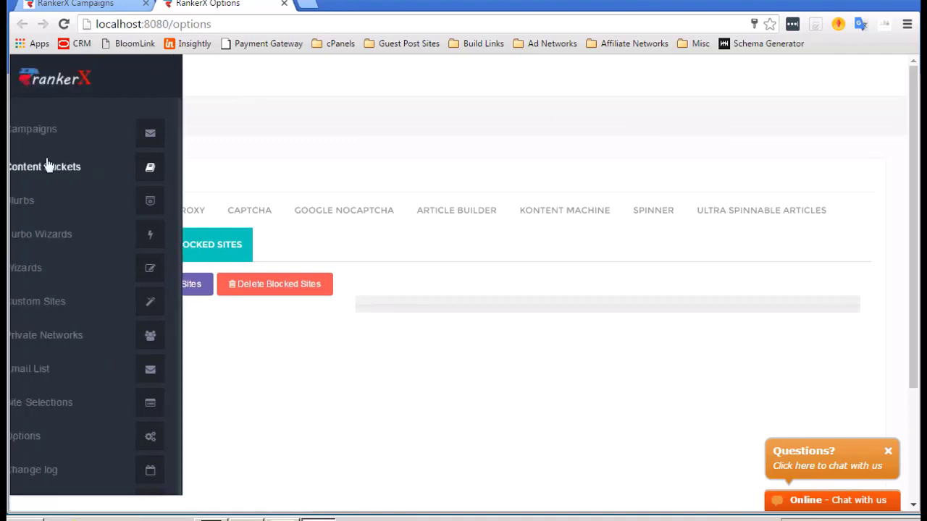
left_click(76, 134)
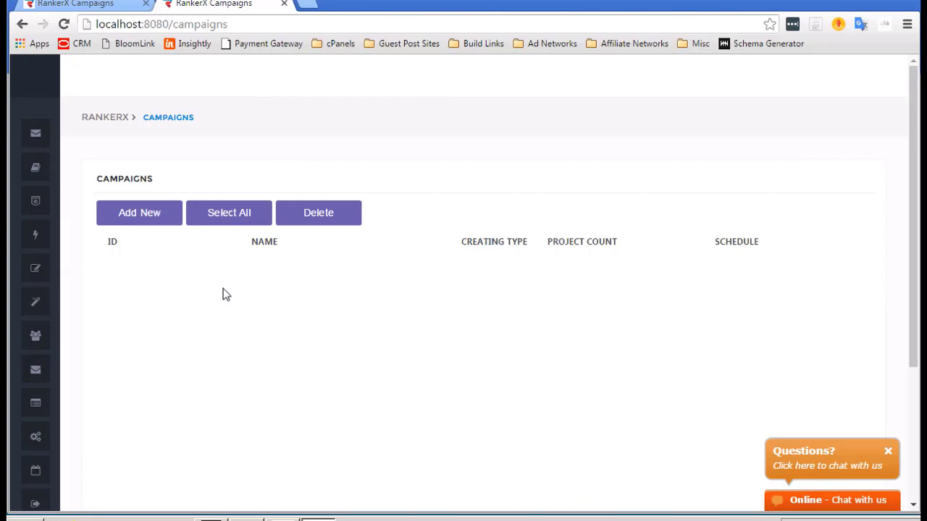
Add a campaign named 'test 1', save it, and open its campaign page.
left_click(130, 216)
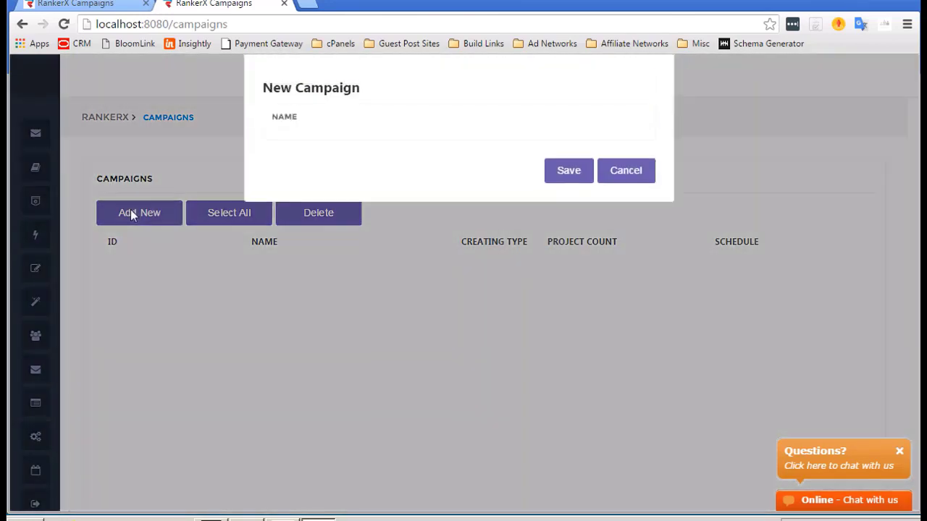
left_click(352, 131)
type("test 1")
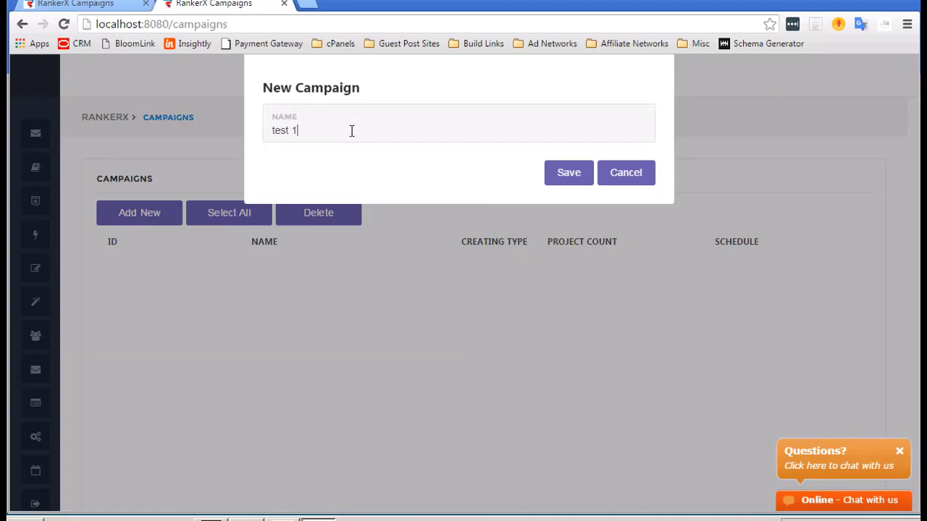
left_click(562, 176)
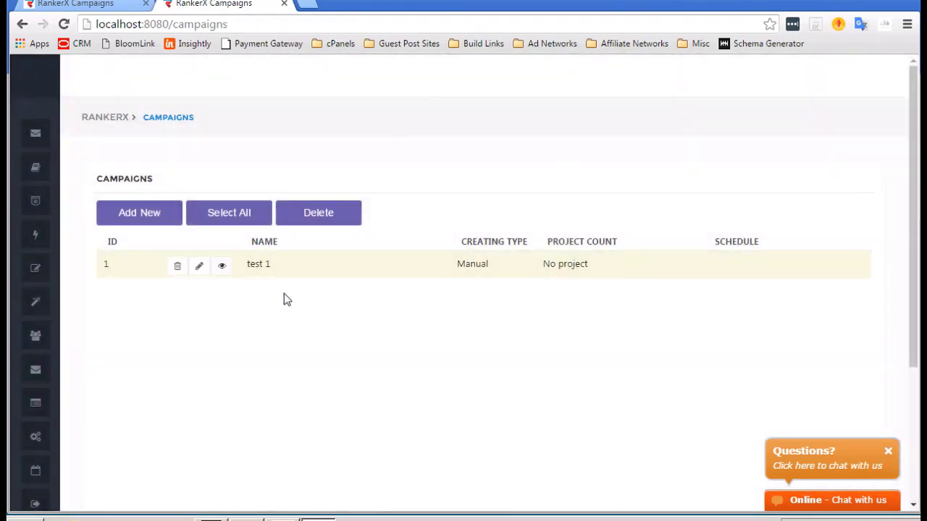
left_click(221, 268)
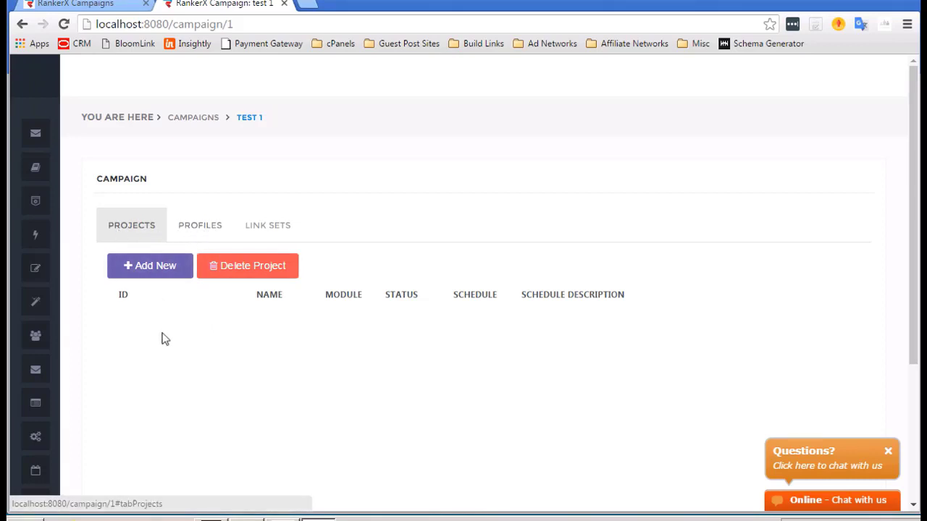
Show the test 1 campaign's Link Sets list, which is still empty.
left_click(217, 227)
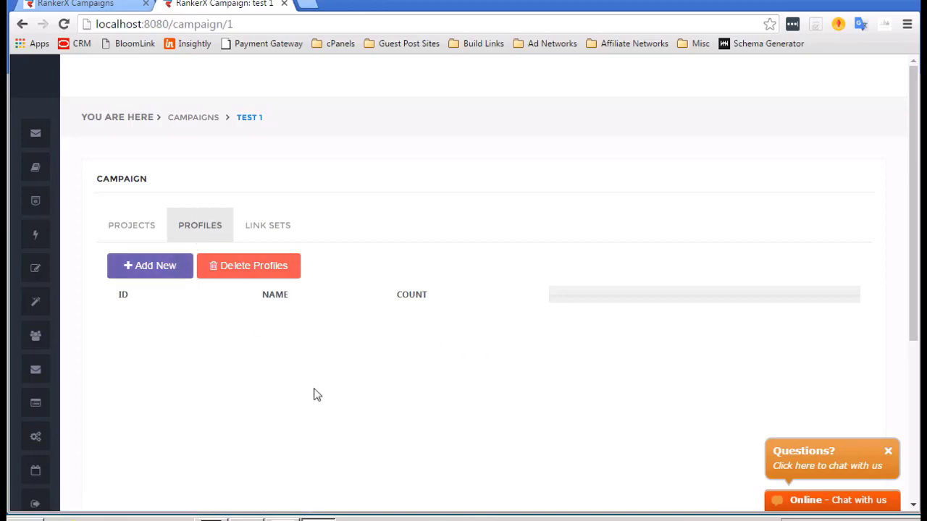
left_click(263, 227)
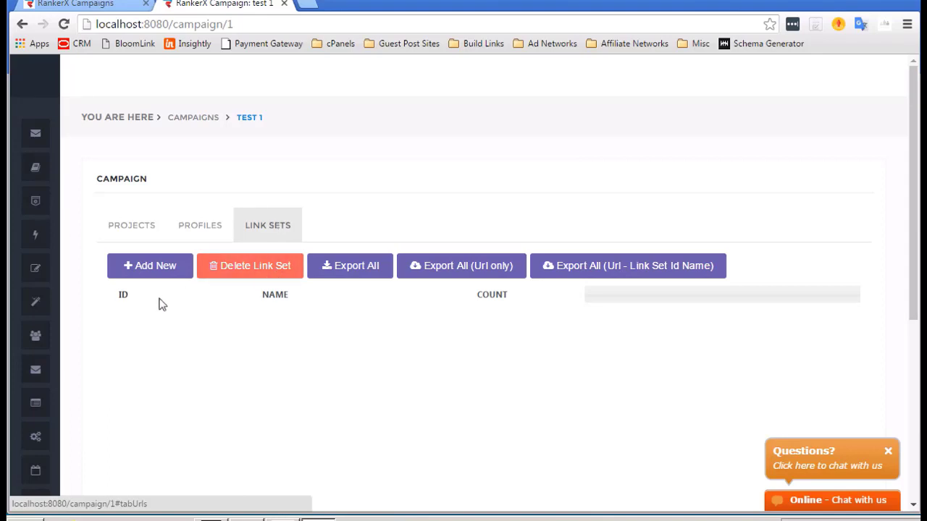
Create a link set named 'Money Site' and open its empty URL list.
left_click(155, 272)
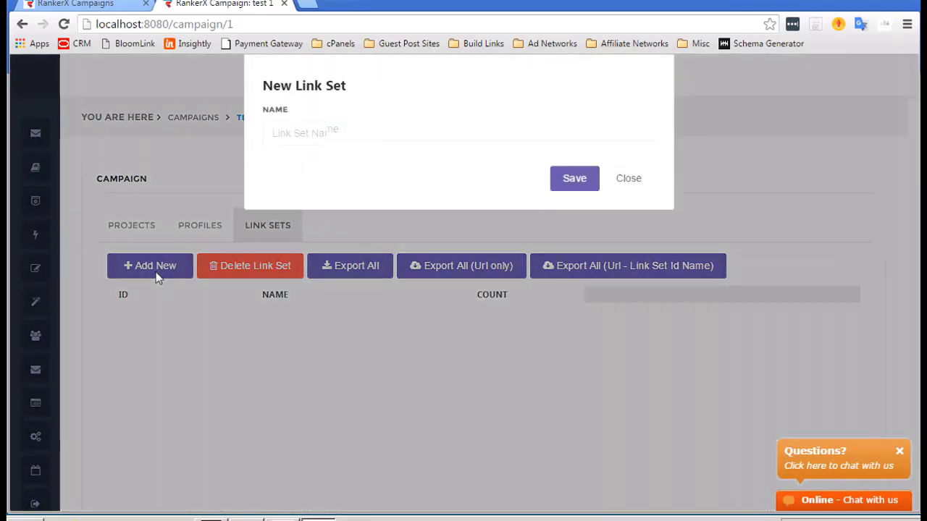
left_click(339, 128)
type("Mon")
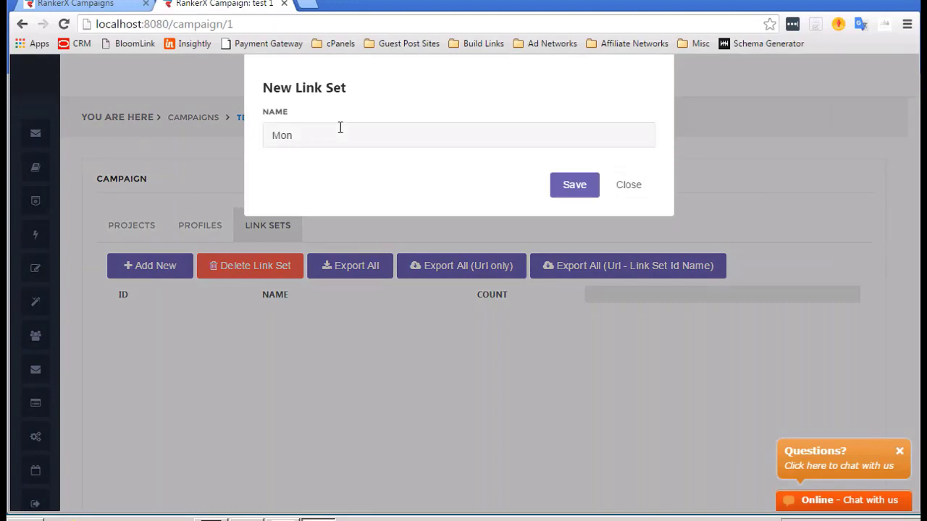
type("ey Site")
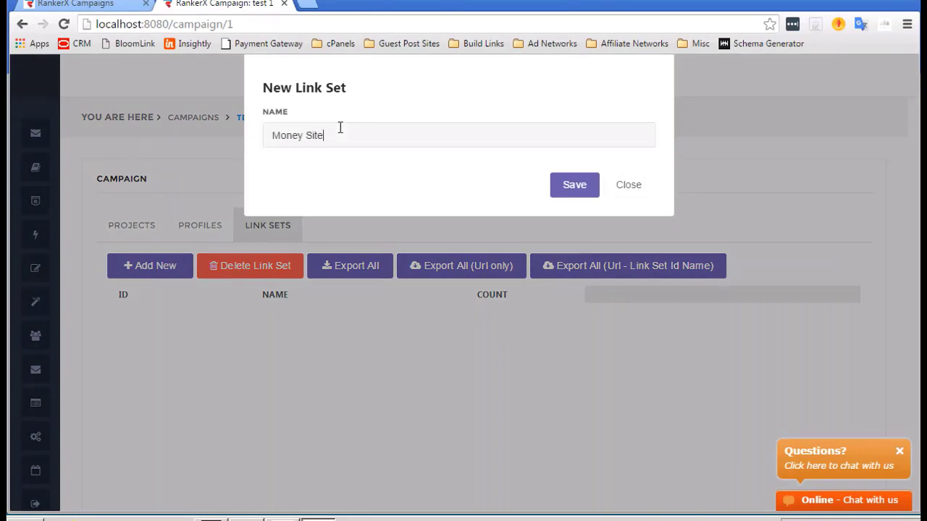
left_click(577, 186)
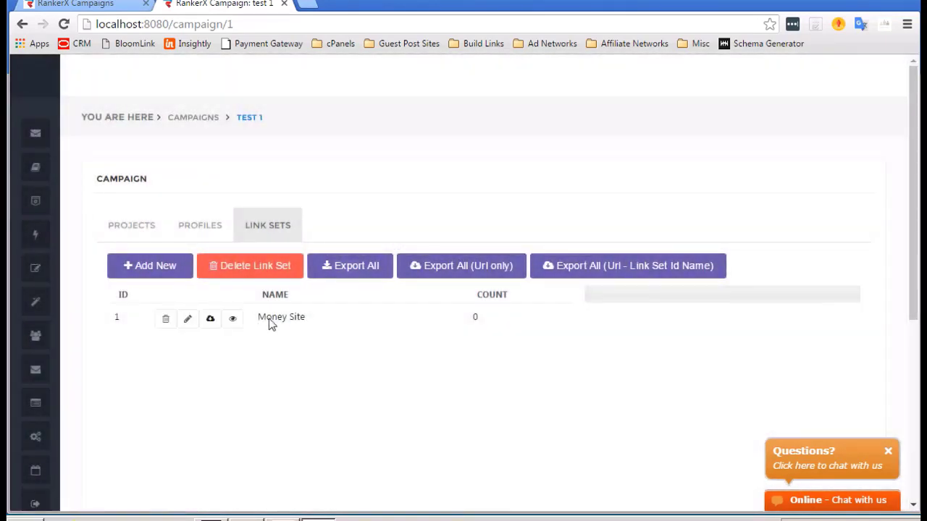
left_click(233, 320)
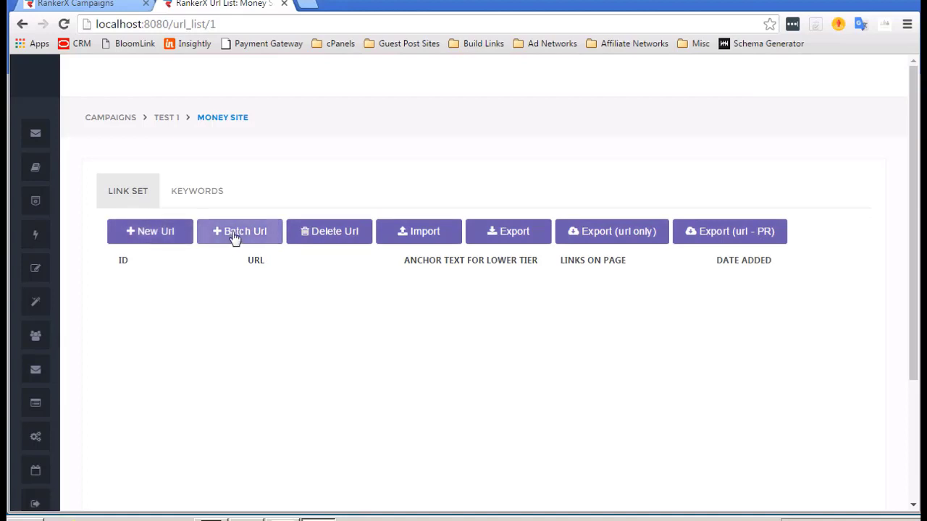
left_click(234, 238)
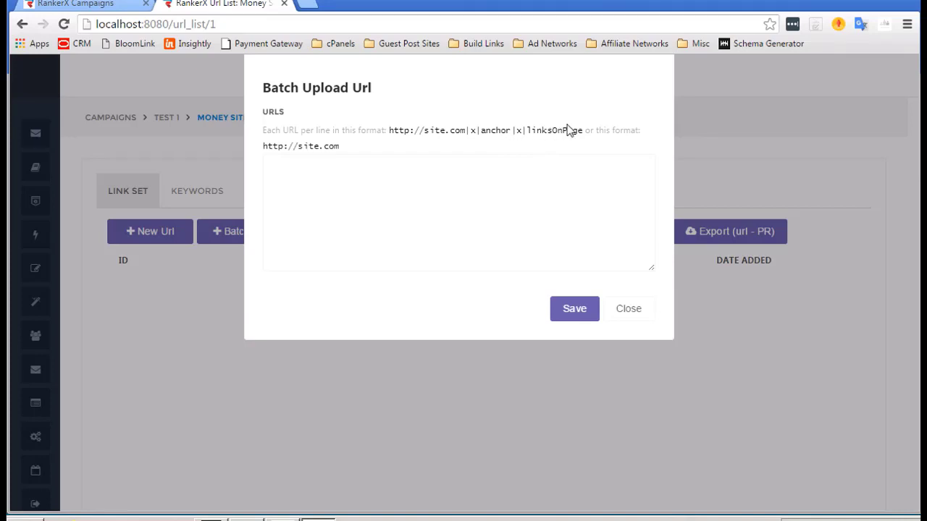
left_click(357, 168)
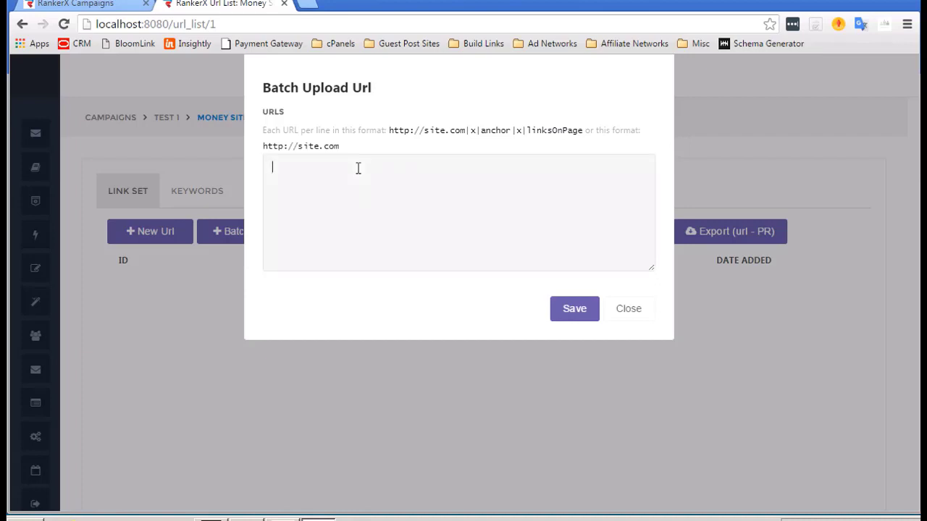
type("http://example.com")
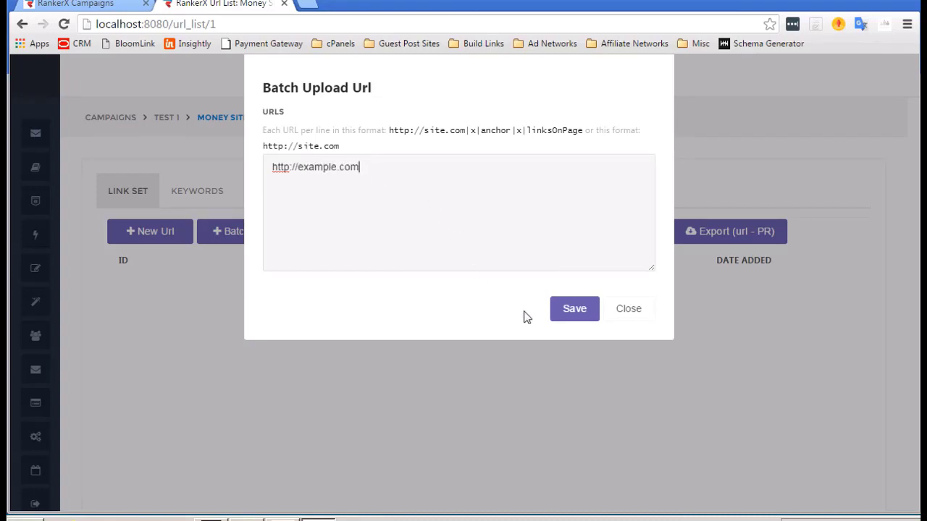
left_click(572, 316)
left_click(444, 296)
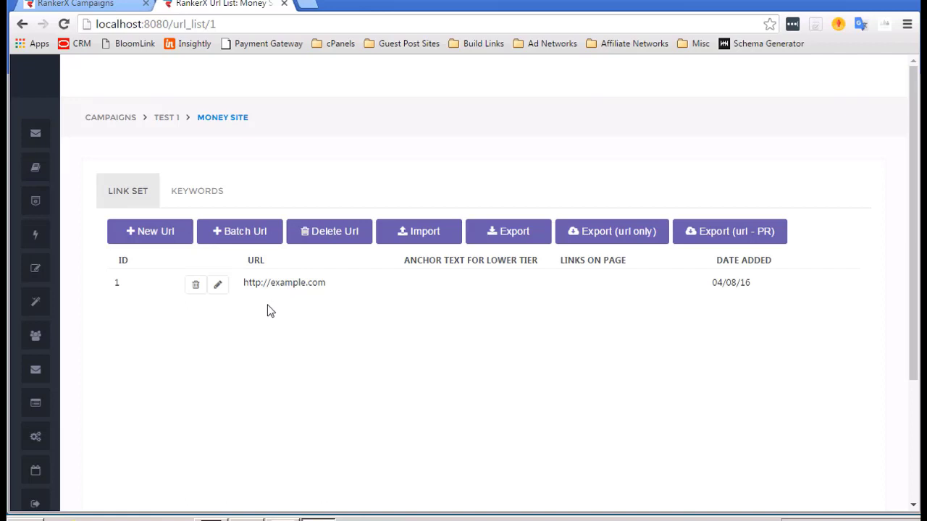
left_click(189, 188)
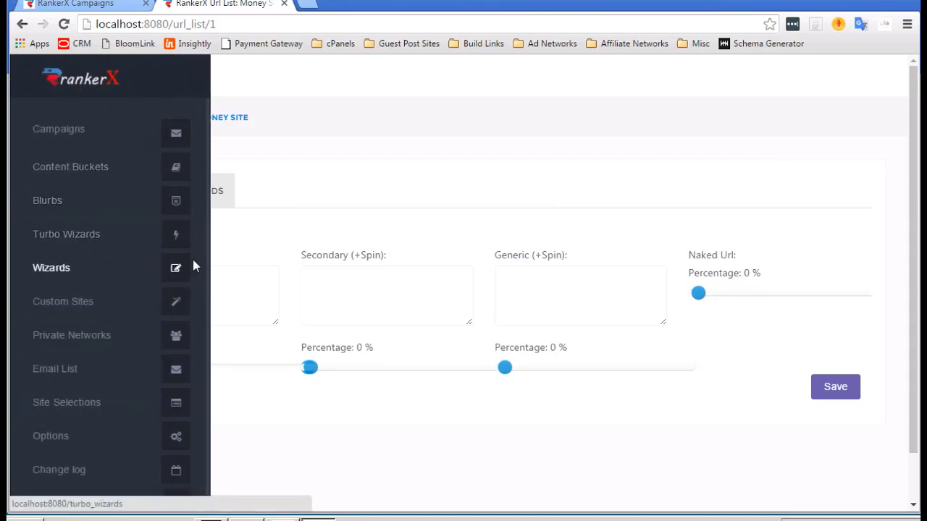
Enable keywords: primary {Dog Food|Dog Treats}, secondary Pet Supplies, generic Click Here.
left_click(114, 236)
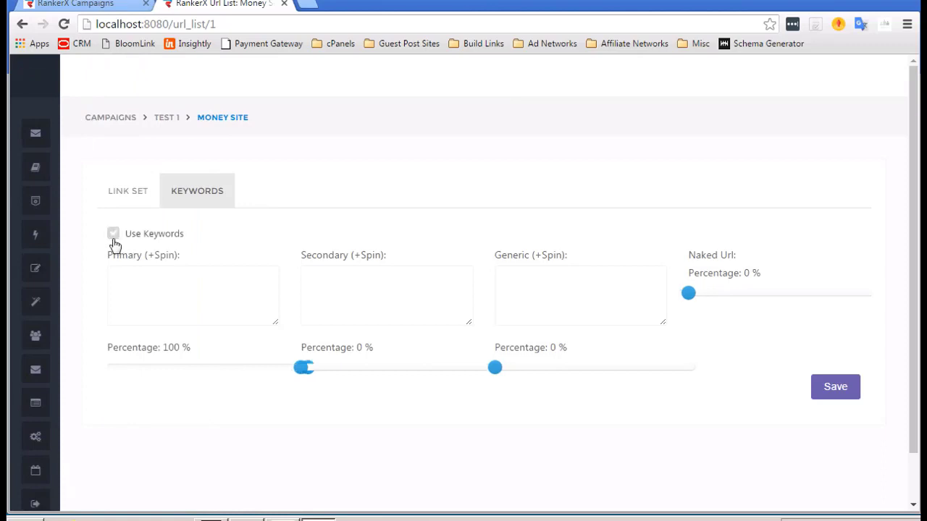
left_click(205, 287)
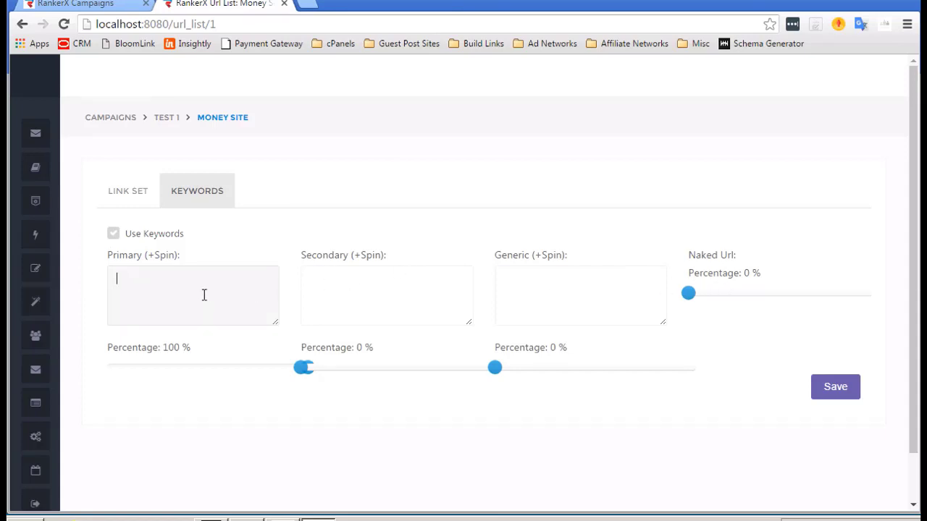
type("Dog Food")
left_click(116, 278)
type("{")
key("BackSpace")
type("{")
key("Right")
key("Right")
key("Right")
key("Right")
key("Right")
key("Right")
type("|Dog Trea")
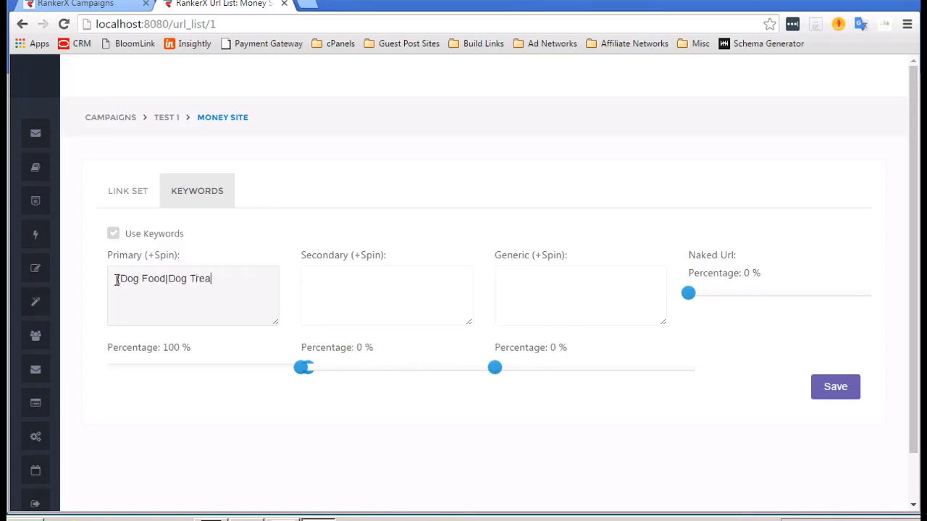
type("ts}")
left_click(381, 290)
type("Pe")
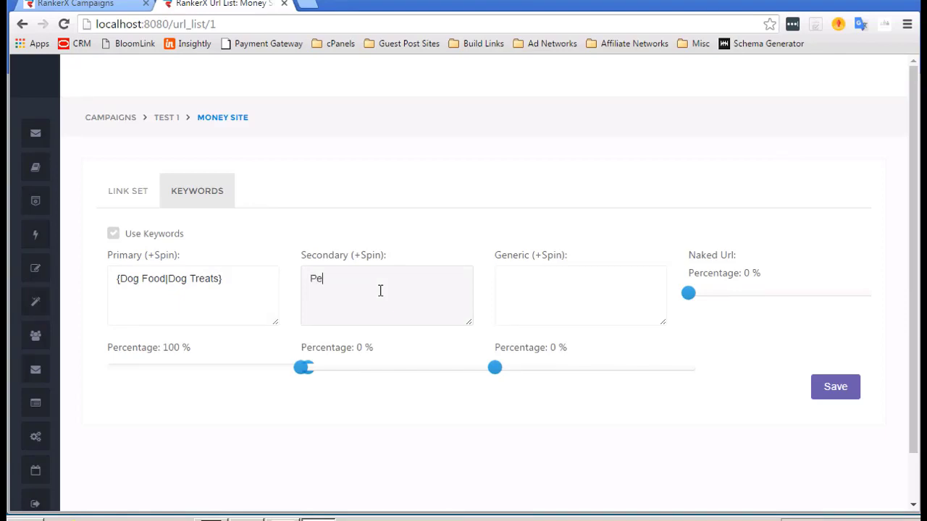
type("t Supplies")
left_click(551, 293)
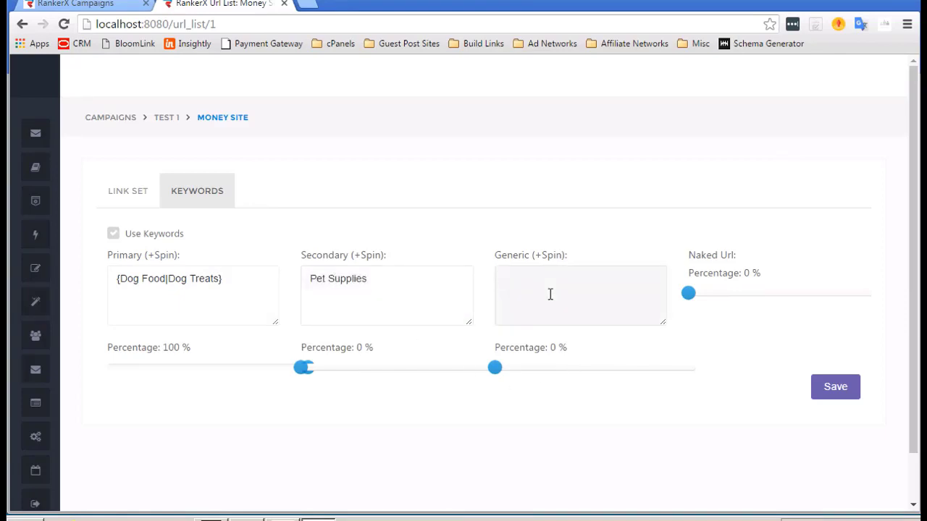
type("Click Here")
Set the mix to 37% primary, 26% secondary, 23% generic, 14% naked URL and save.
left_click(717, 294)
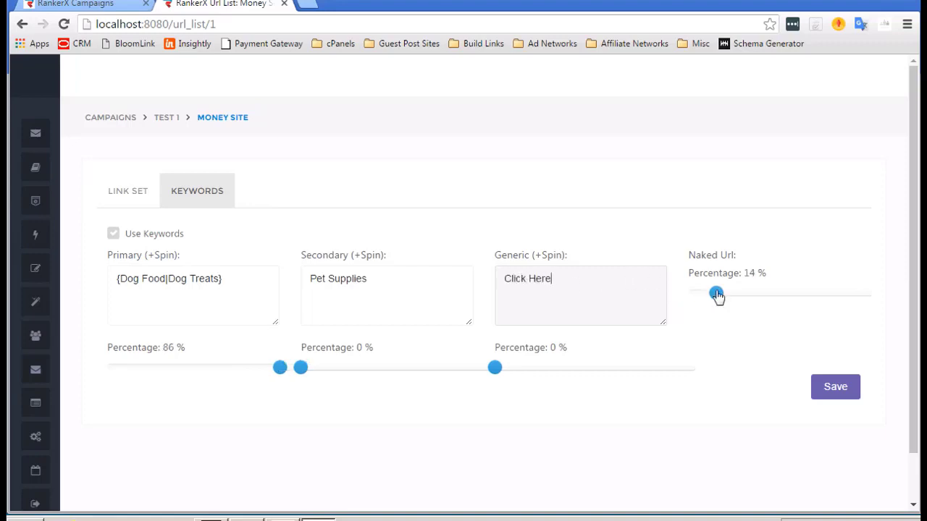
left_click(355, 371)
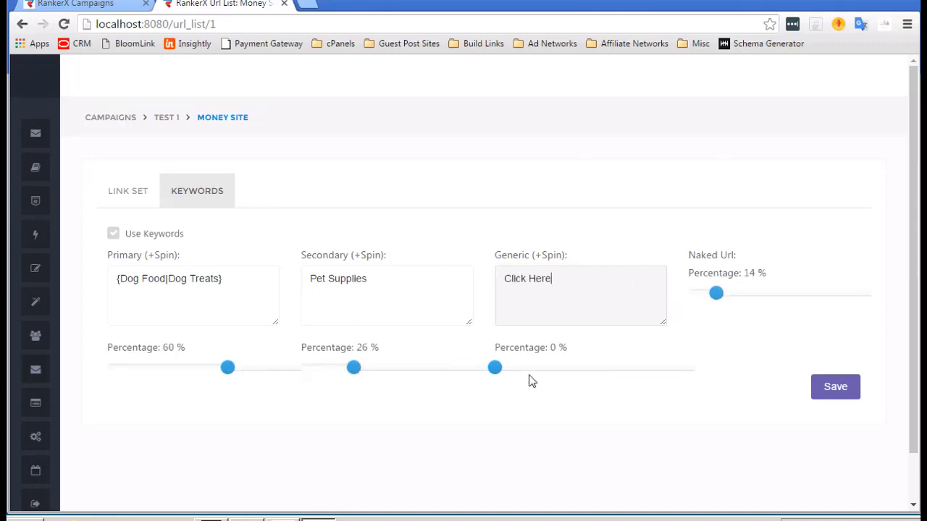
left_click(541, 370)
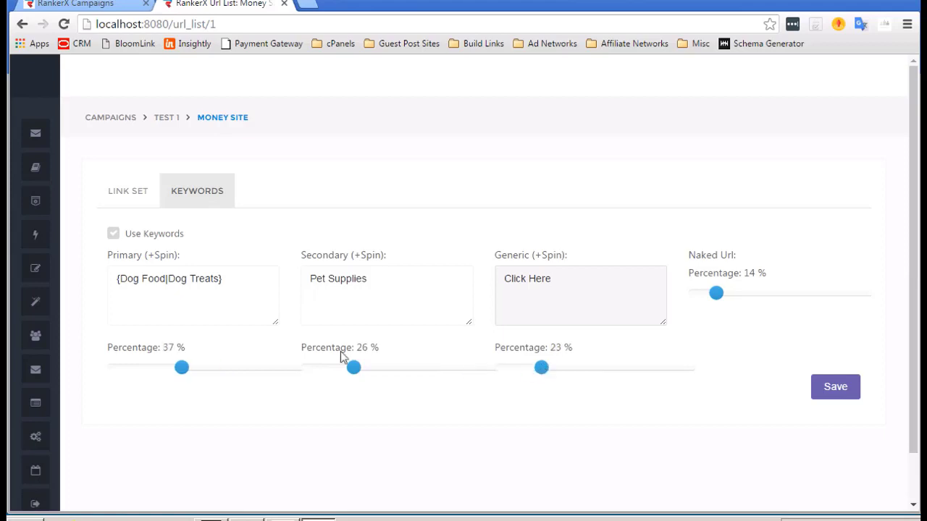
left_click(843, 389)
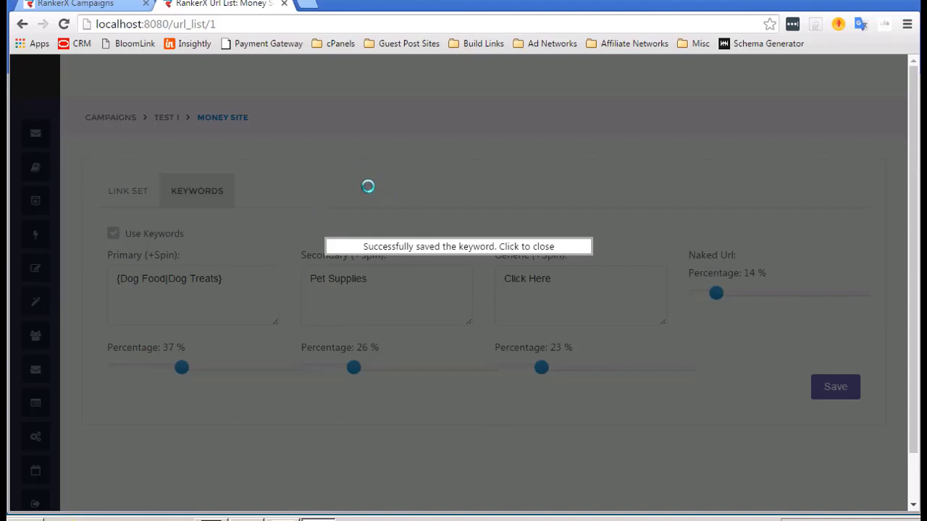
left_click(318, 186)
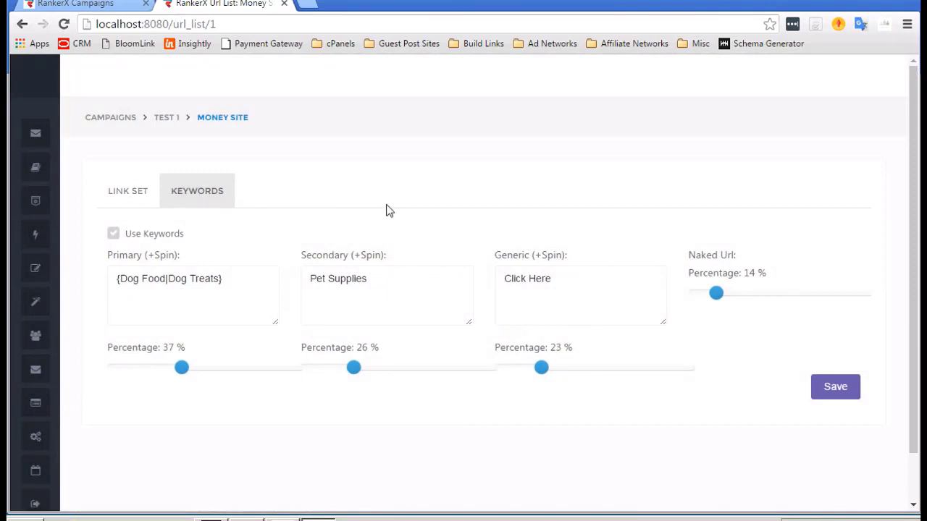
left_click(130, 196)
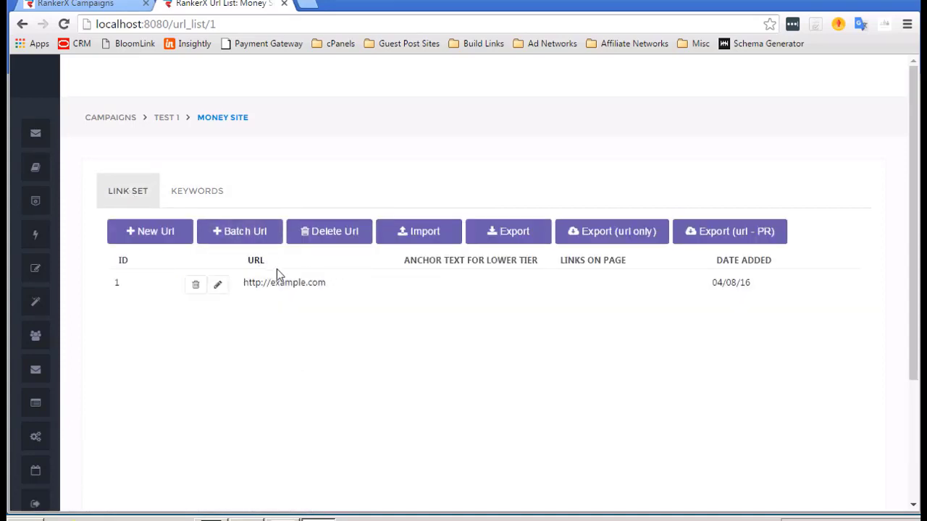
Close the Import Urls form without a file and return to the TEST 1 campaign.
left_click(429, 234)
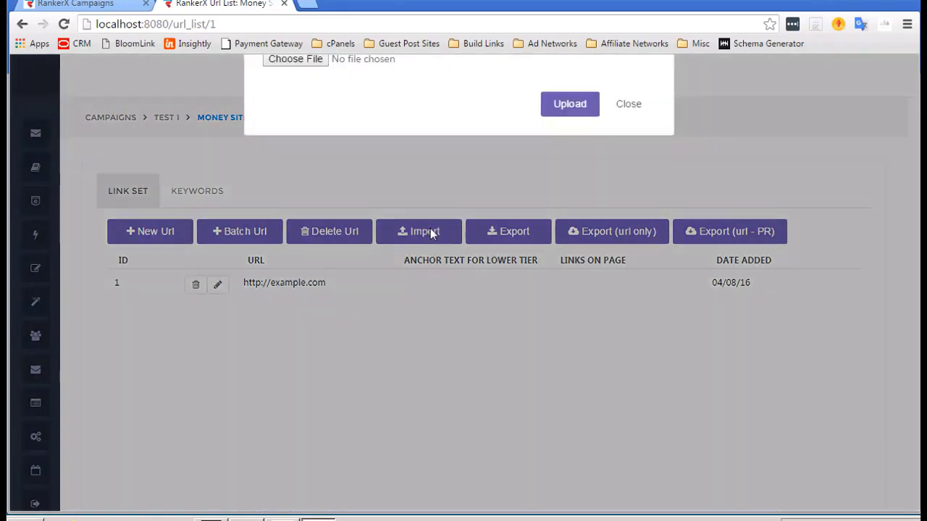
left_click(646, 158)
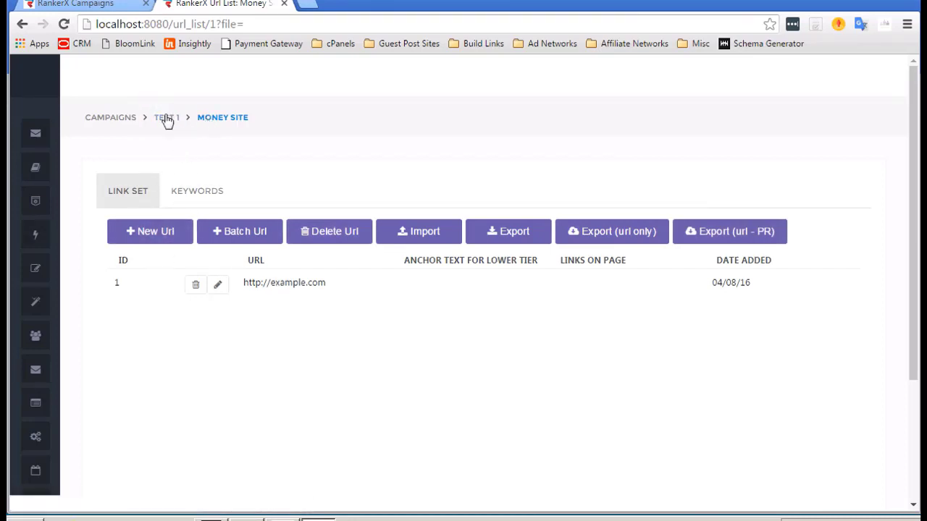
left_click(167, 118)
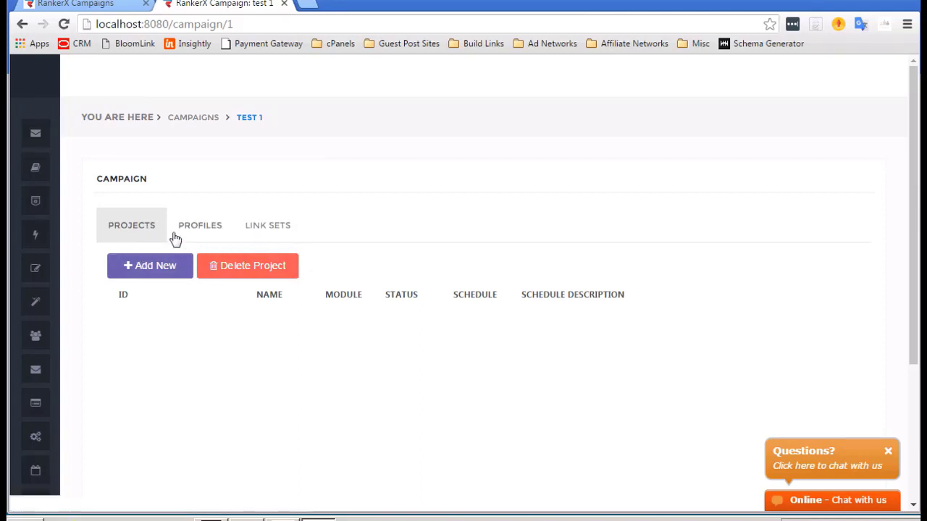
Create an Account Creation project named 'Web 2.0 Accounts T1' in TEST 1.
left_click(150, 267)
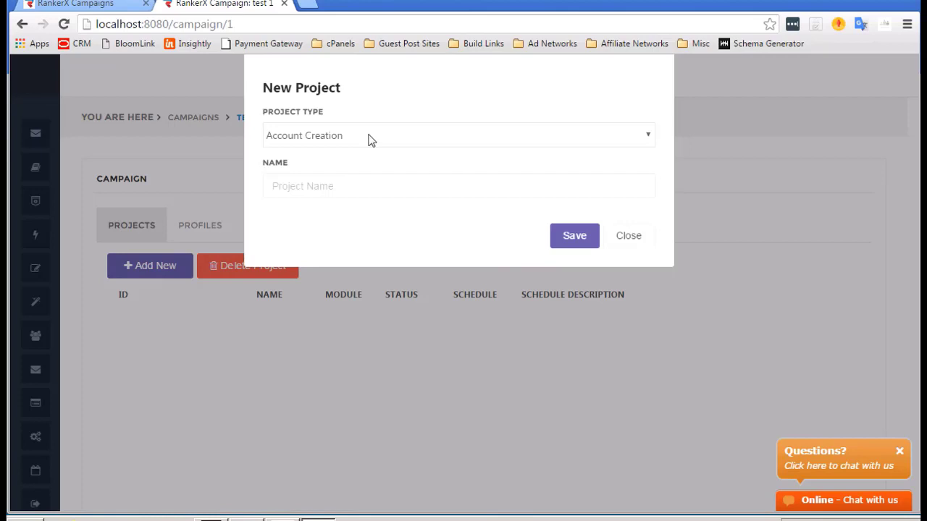
left_click(305, 185)
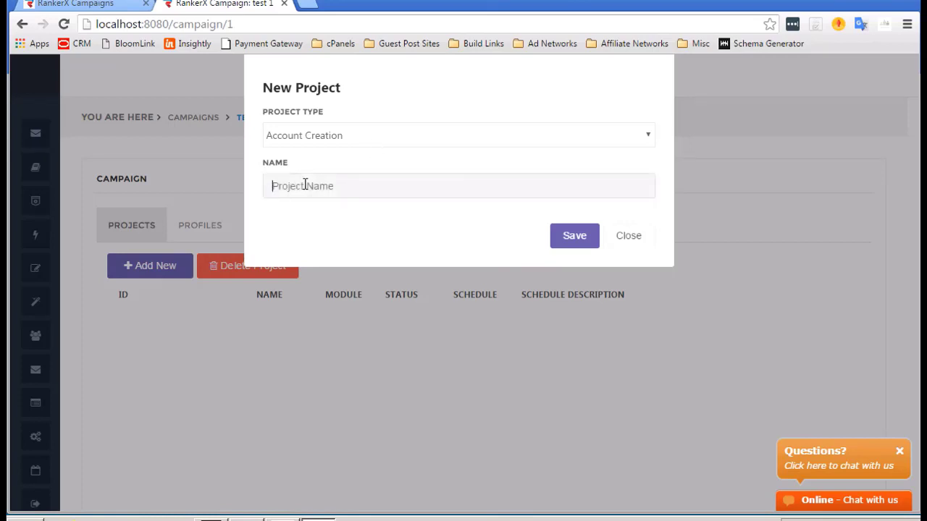
type("Web 2.0 Accounts T1")
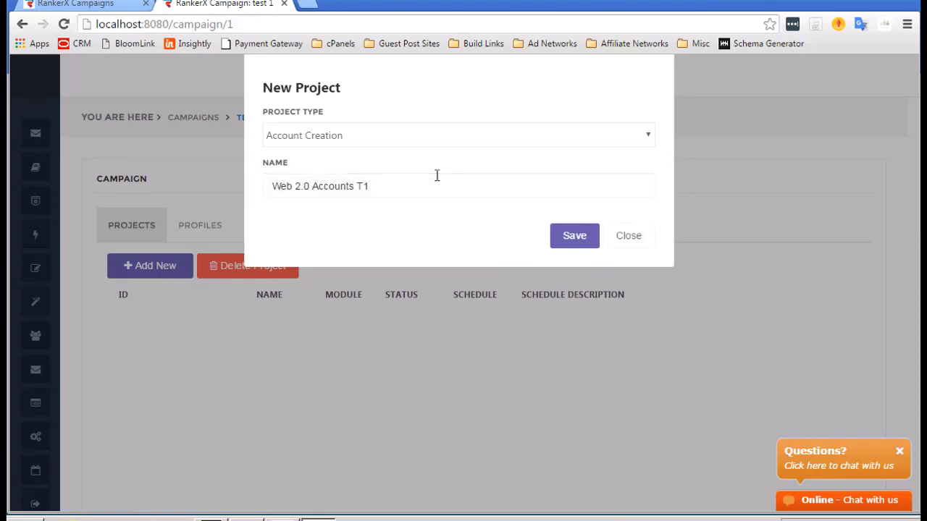
left_click(567, 246)
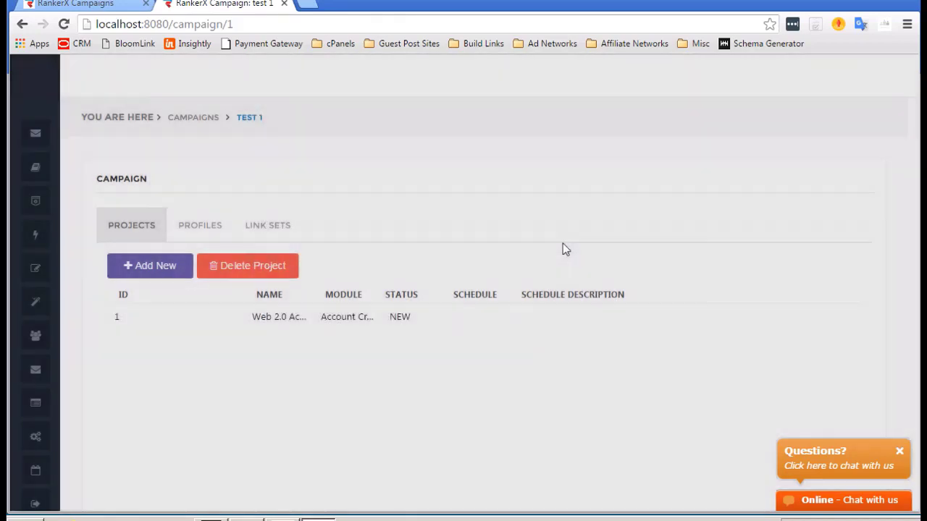
Open the Web 2.0 Accounts T1 project and pick Press Release: All Sites as the site-list module.
mouse_move(224, 331)
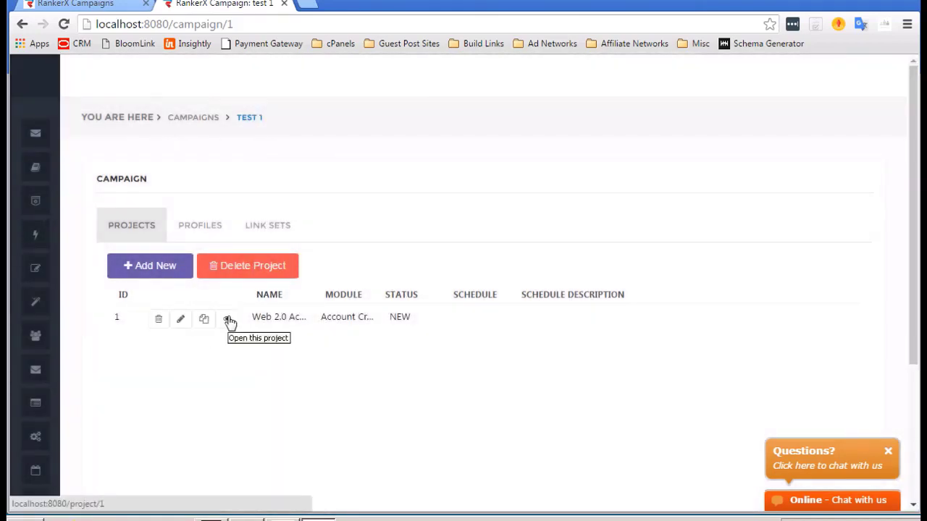
left_click(229, 321)
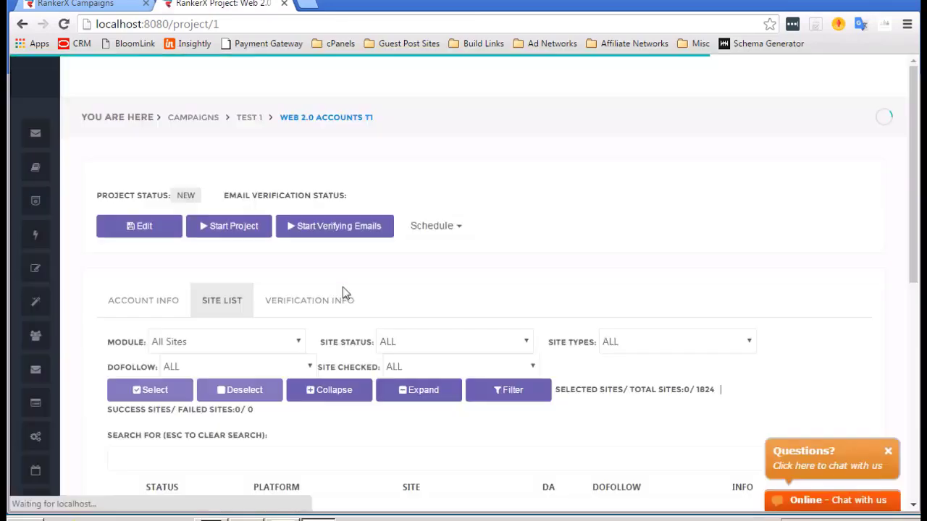
scroll(475, 287, "down", 2)
scroll(476, 287, "down", 2)
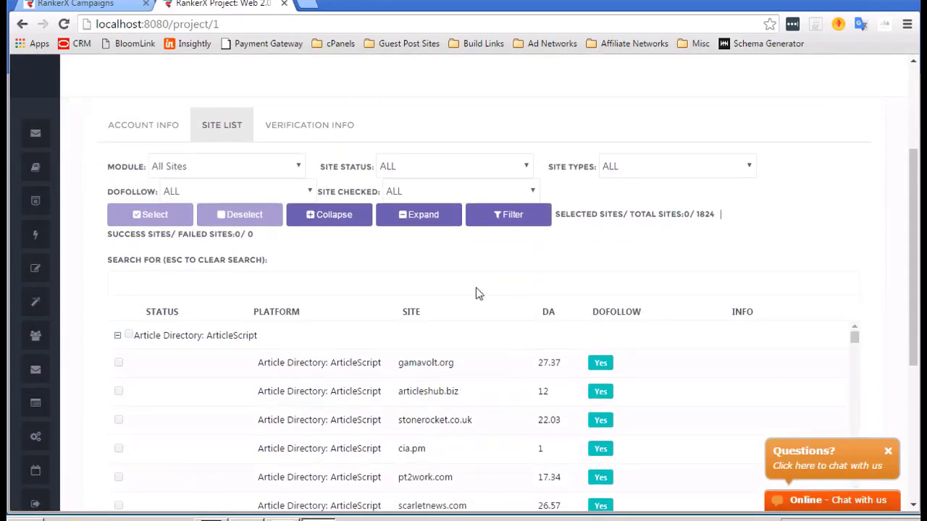
scroll(358, 253, "up", 3)
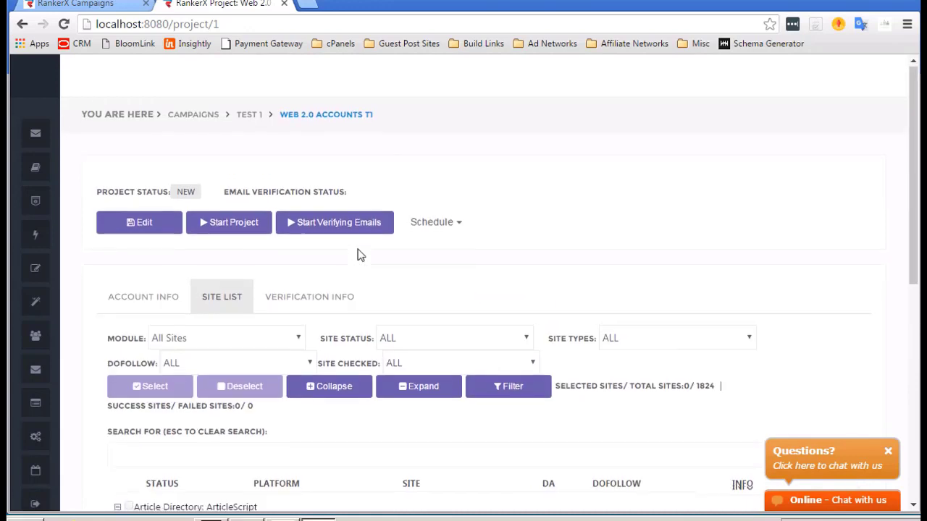
scroll(358, 254, "down", 2)
scroll(357, 249, "down", 1)
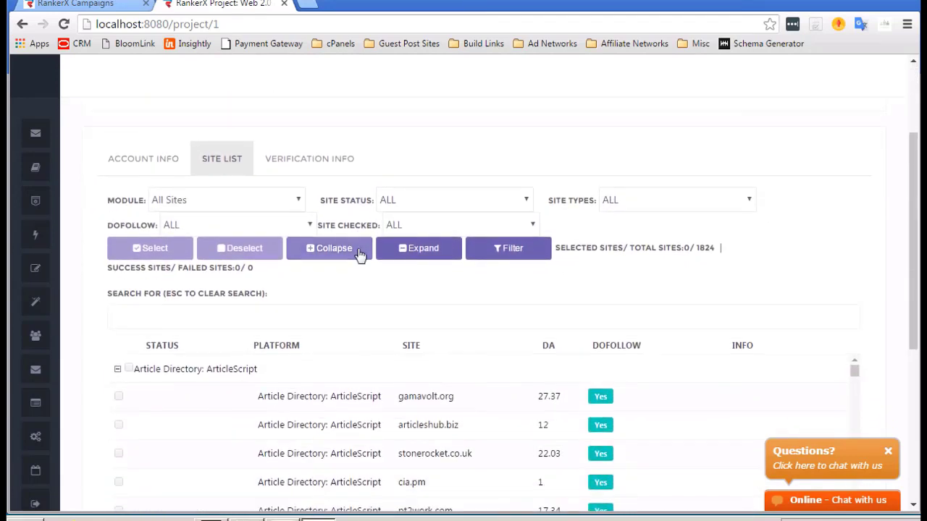
left_click(295, 192)
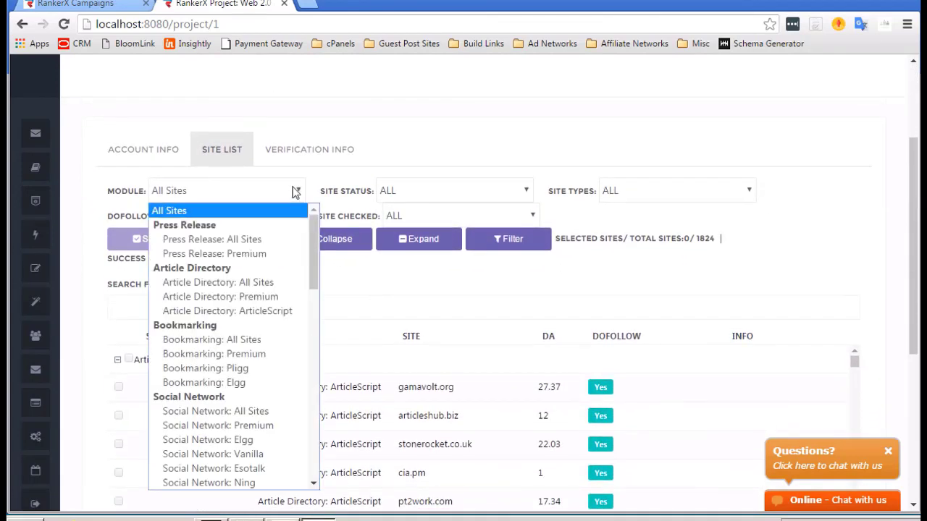
scroll(242, 236, "down", 10)
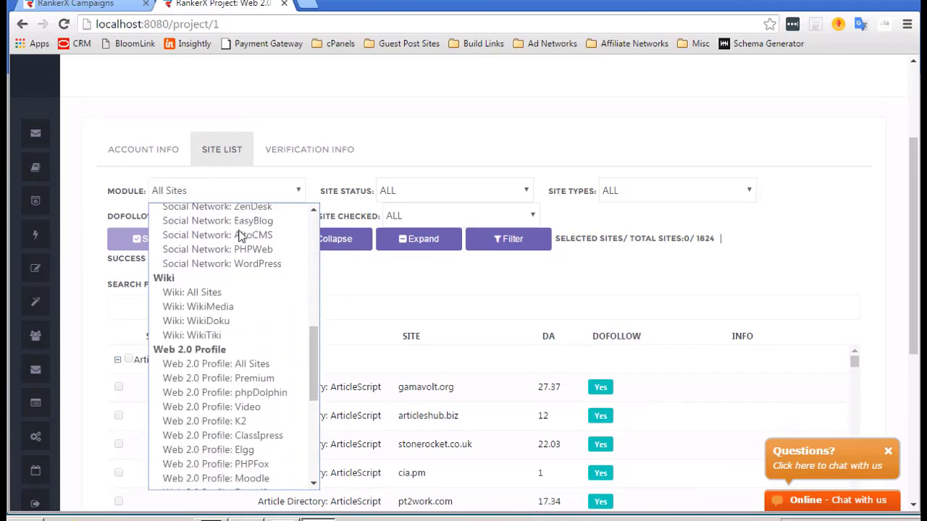
scroll(241, 236, "down", 4)
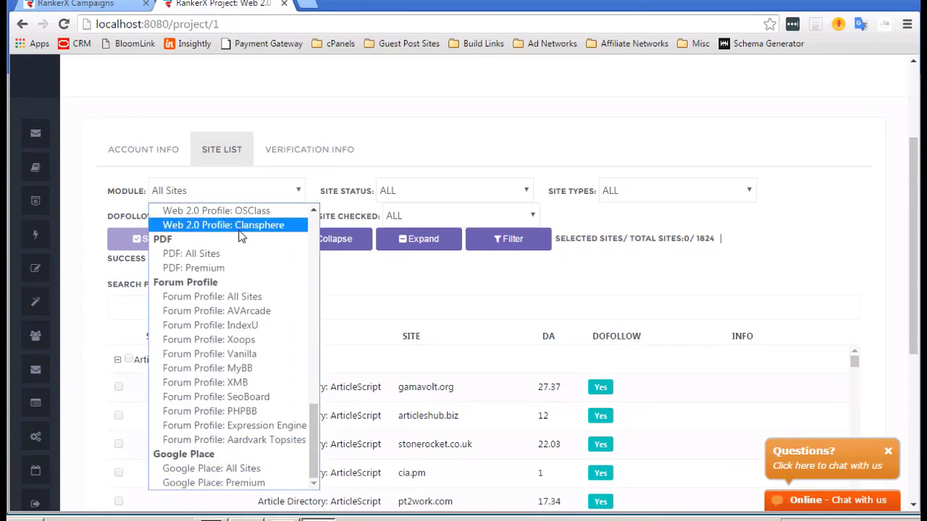
scroll(241, 360, "up", 12)
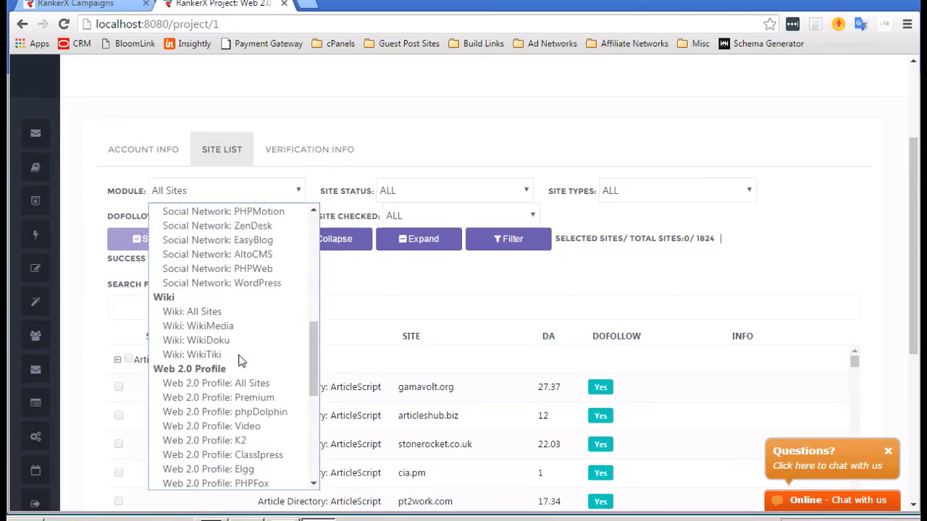
scroll(241, 360, "down", 4)
scroll(241, 358, "up", 4)
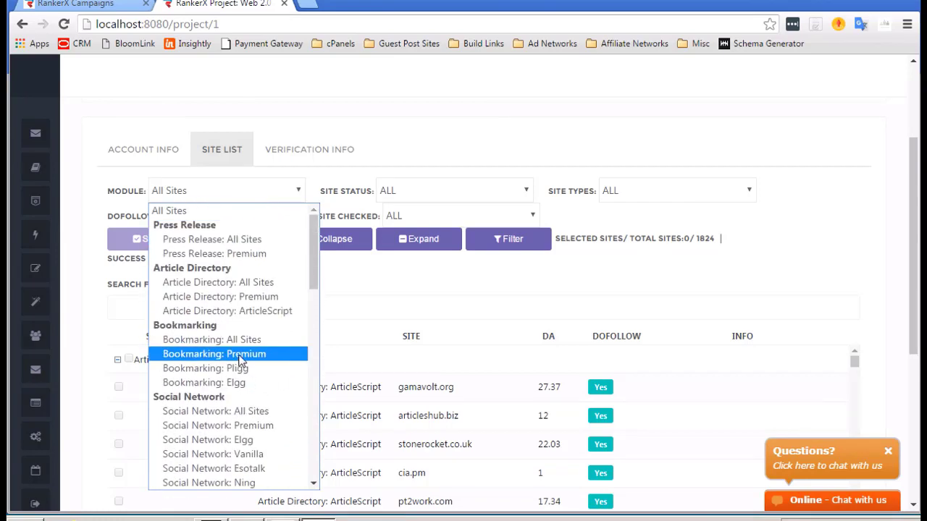
left_click(209, 242)
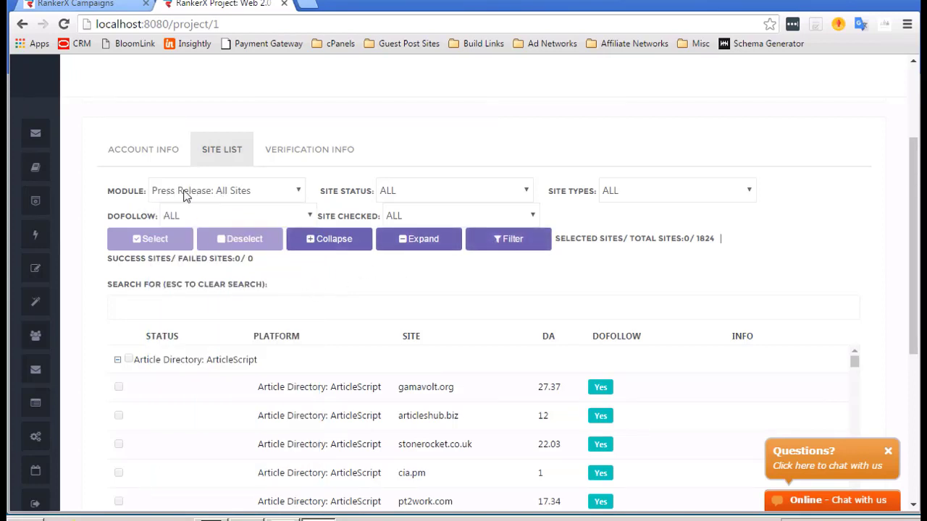
Filter the site list by the Press Release module and browse the six resulting sites.
left_click(511, 255)
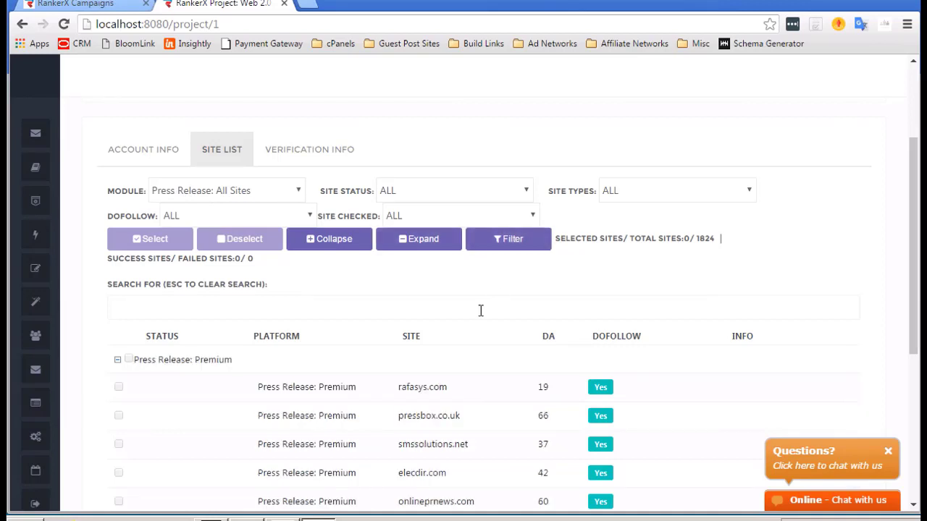
scroll(480, 311, "down", 2)
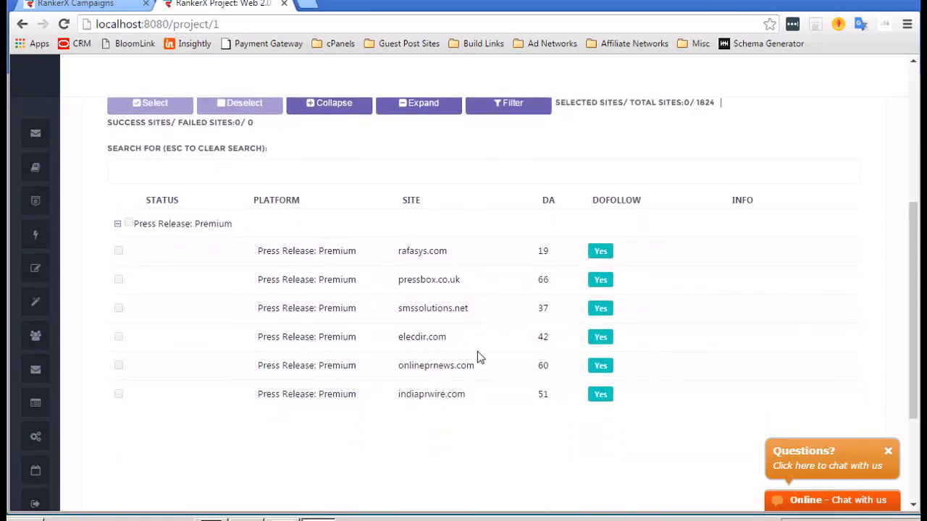
scroll(476, 356, "up", 1)
scroll(473, 356, "down", 2)
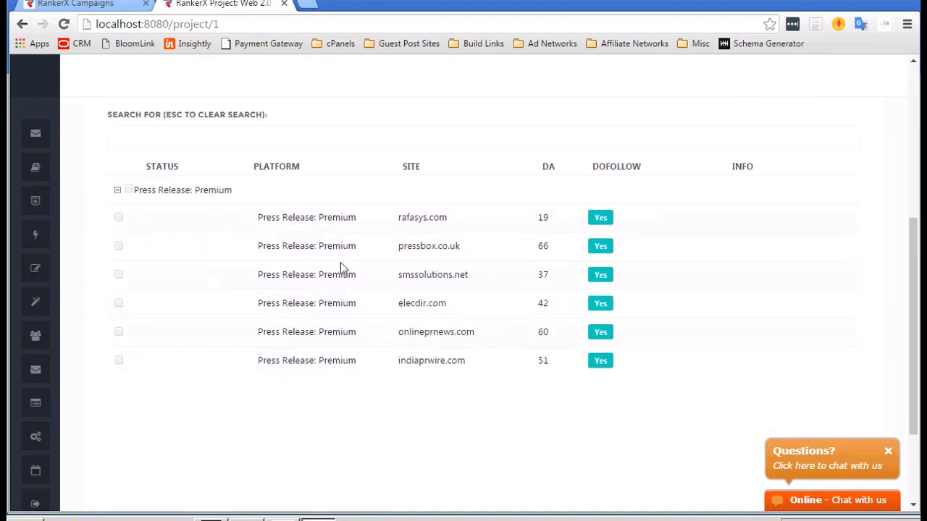
scroll(341, 266, "up", 4)
scroll(340, 267, "down", 4)
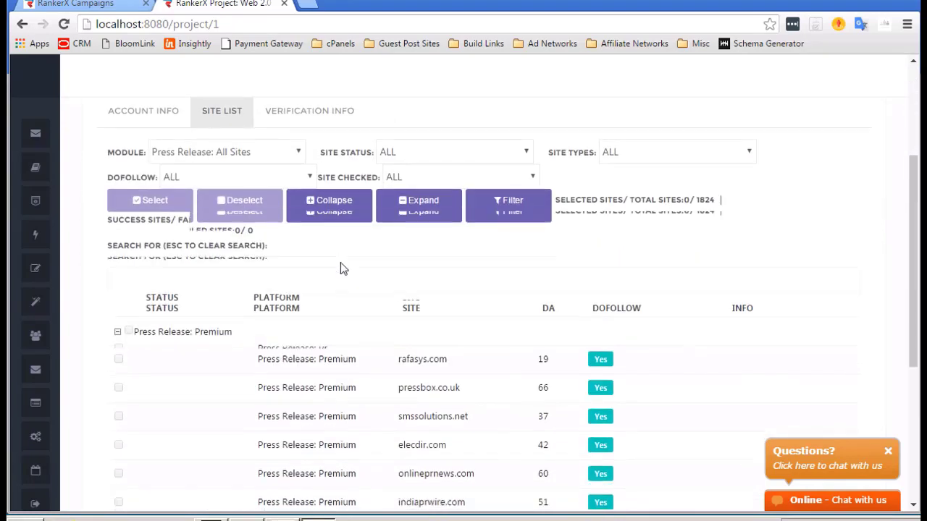
scroll(340, 266, "up", 1)
scroll(340, 266, "up", 3)
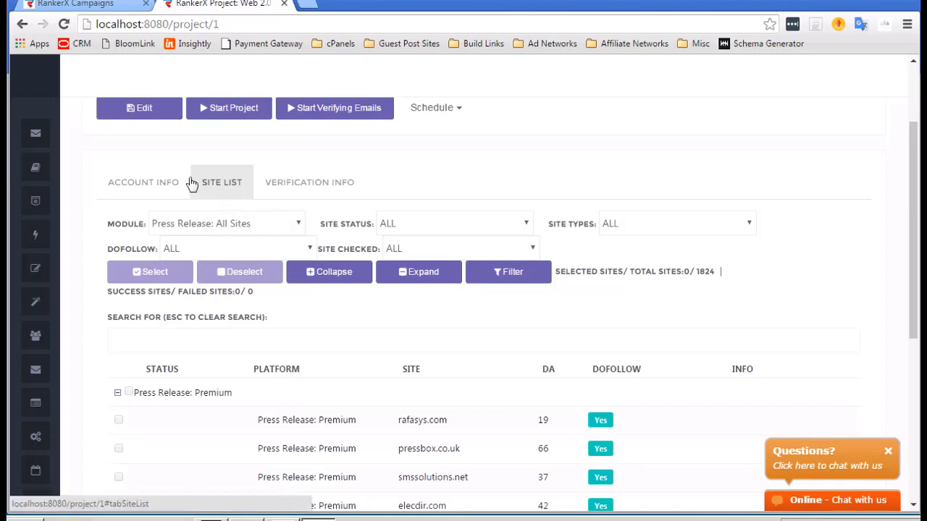
Filter the site list to Social Network: Premium and sort it by DA.
left_click(226, 223)
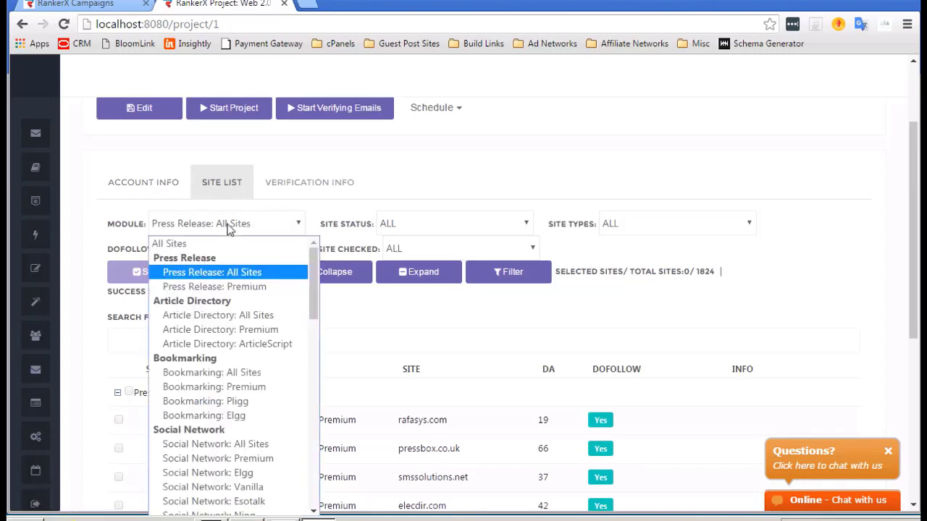
scroll(233, 329, "down", 4)
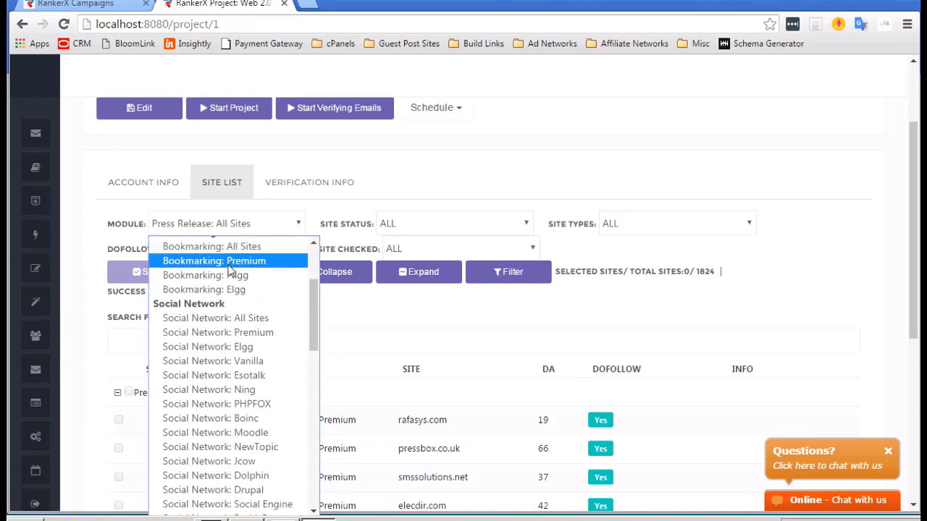
left_click(226, 333)
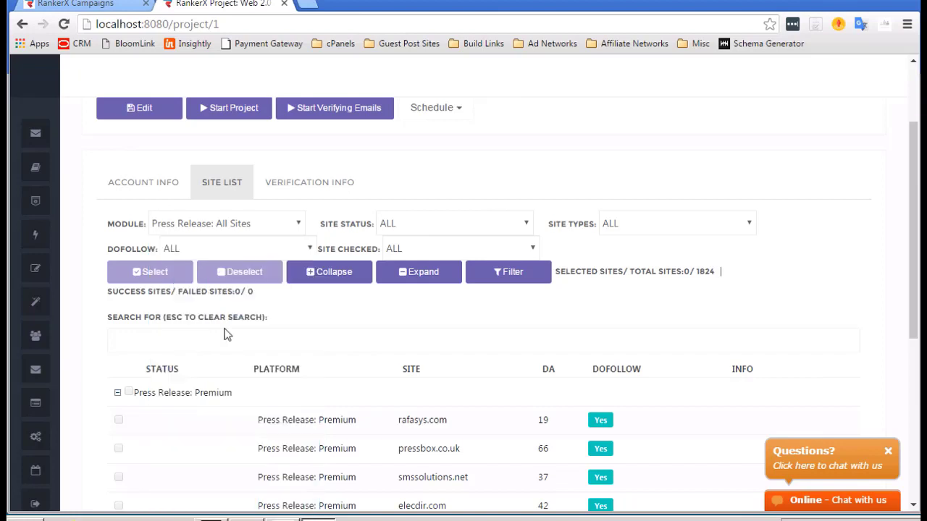
left_click(517, 277)
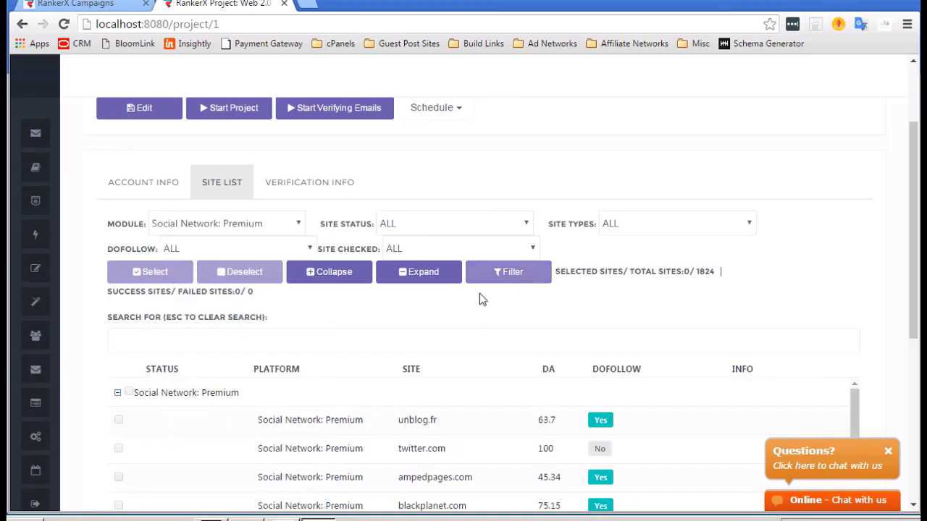
scroll(426, 314, "down", 1)
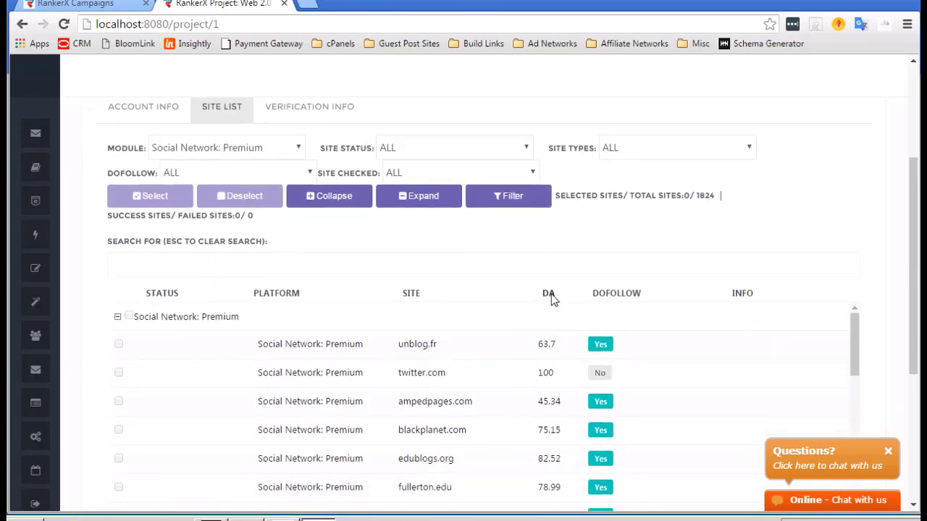
left_click(547, 297)
Sort the Social Network: Premium sites by DA descending and scroll through the whole table.
left_click(546, 297)
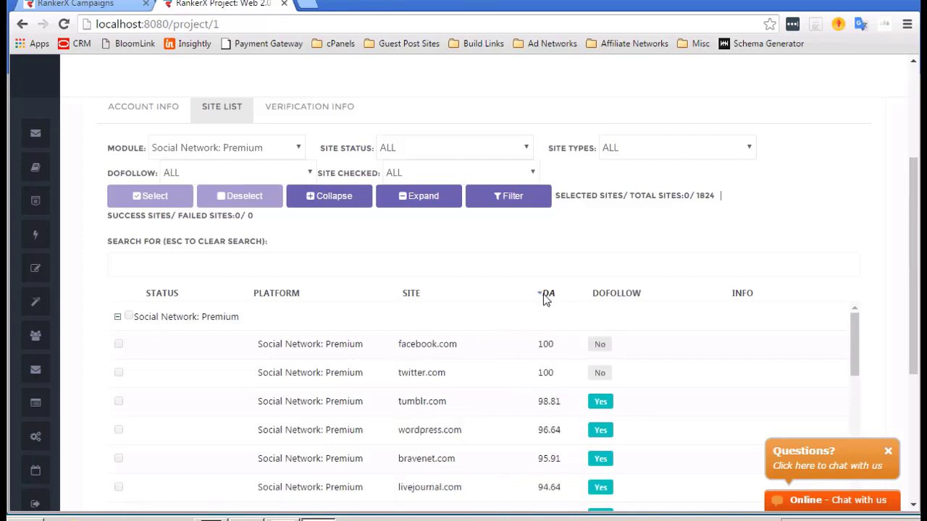
scroll(406, 389, "down", 1)
scroll(405, 391, "down", 1)
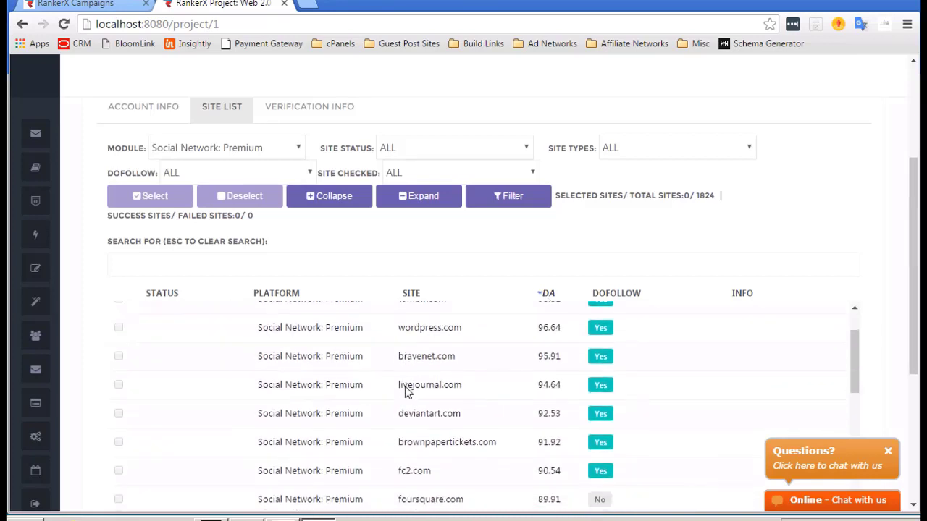
scroll(404, 386, "up", 1)
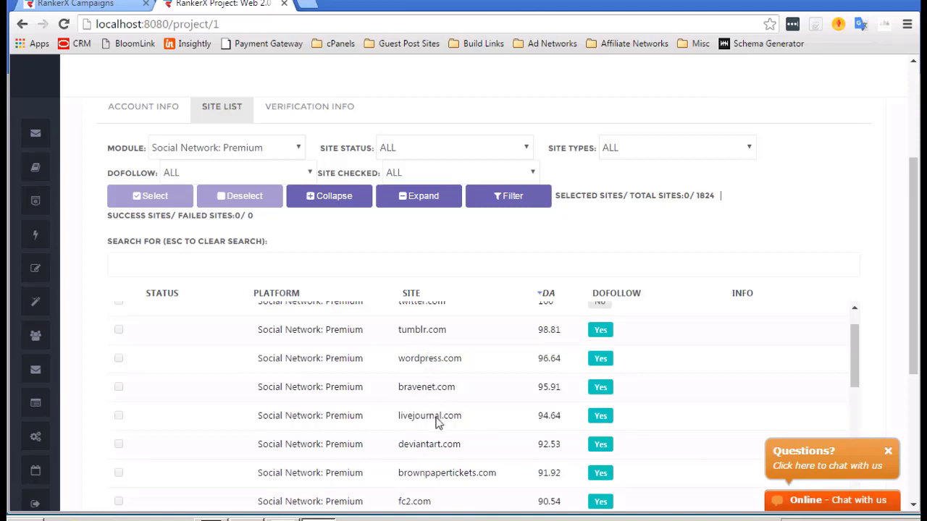
scroll(434, 440, "down", 2)
scroll(434, 441, "down", 2)
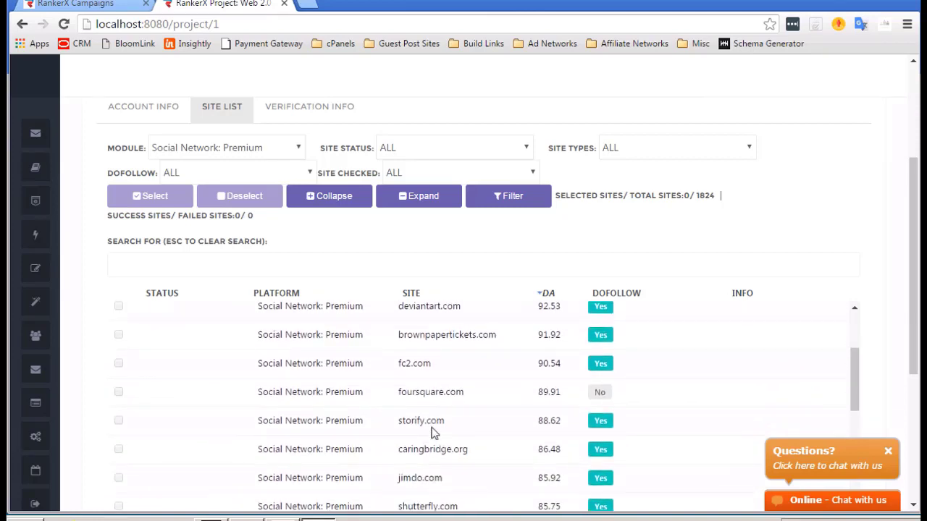
scroll(432, 434, "down", 1)
scroll(432, 434, "down", 1)
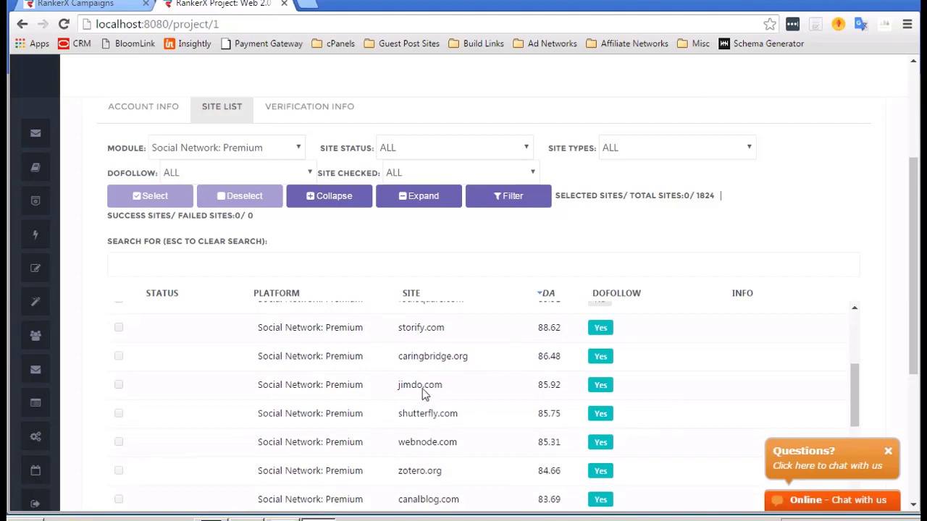
scroll(426, 440, "down", 2)
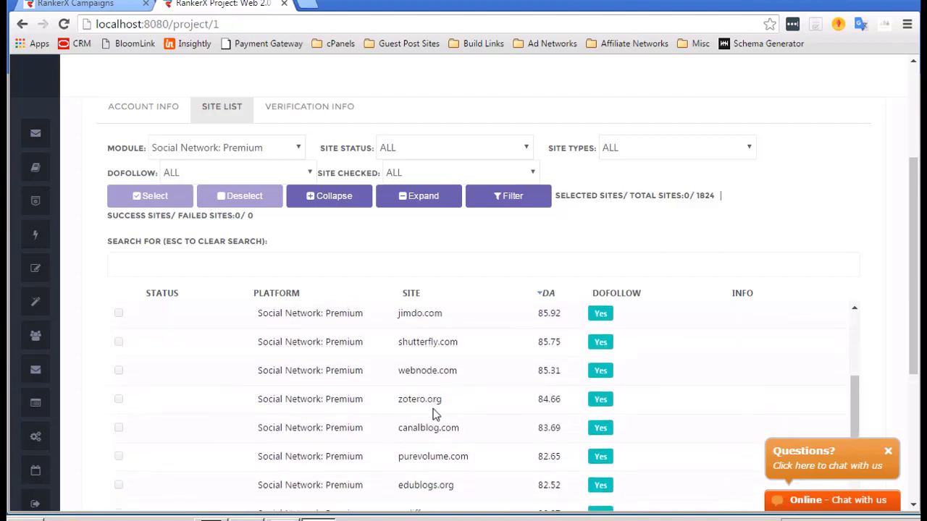
scroll(434, 413, "down", 5)
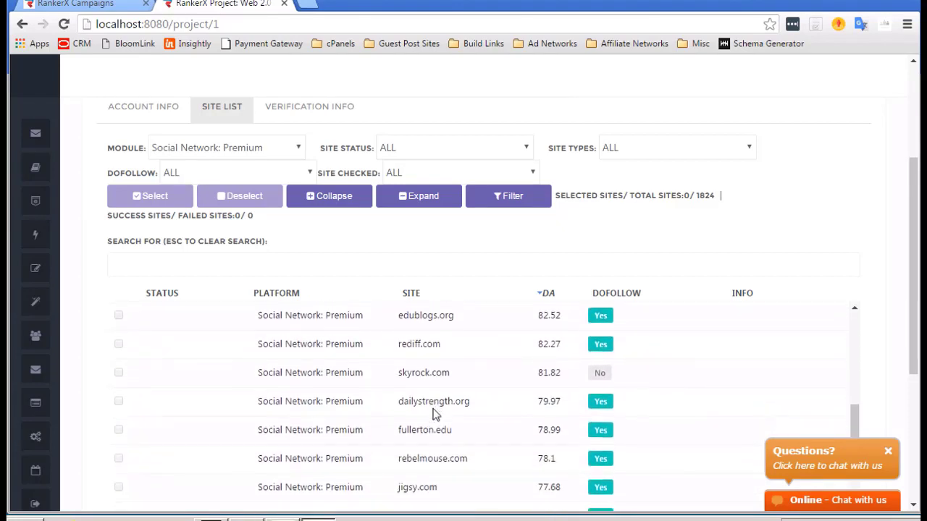
scroll(434, 411, "down", 1)
scroll(488, 392, "down", 1)
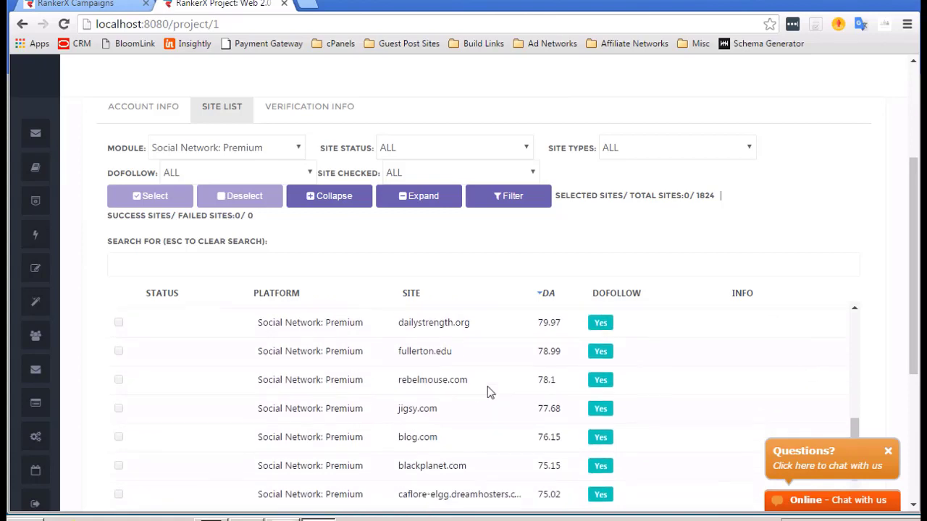
scroll(460, 382, "down", 3)
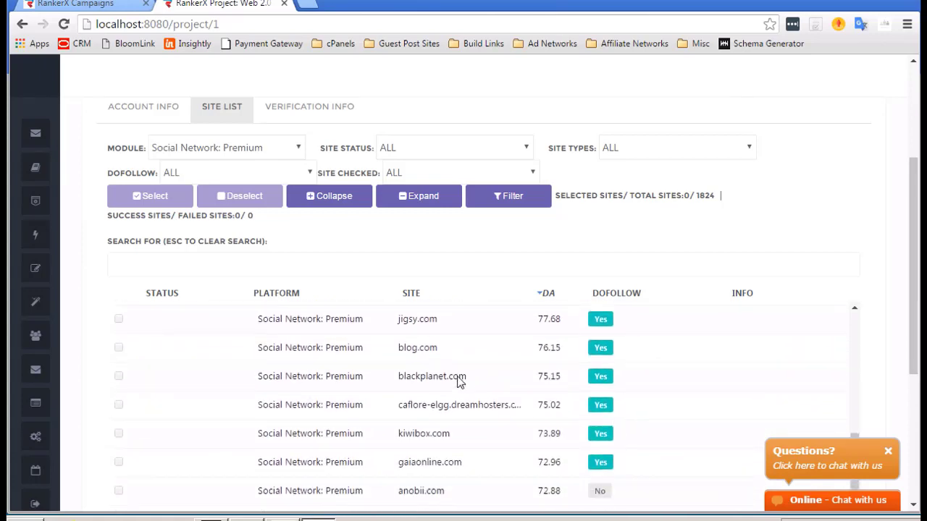
scroll(458, 382, "down", 6)
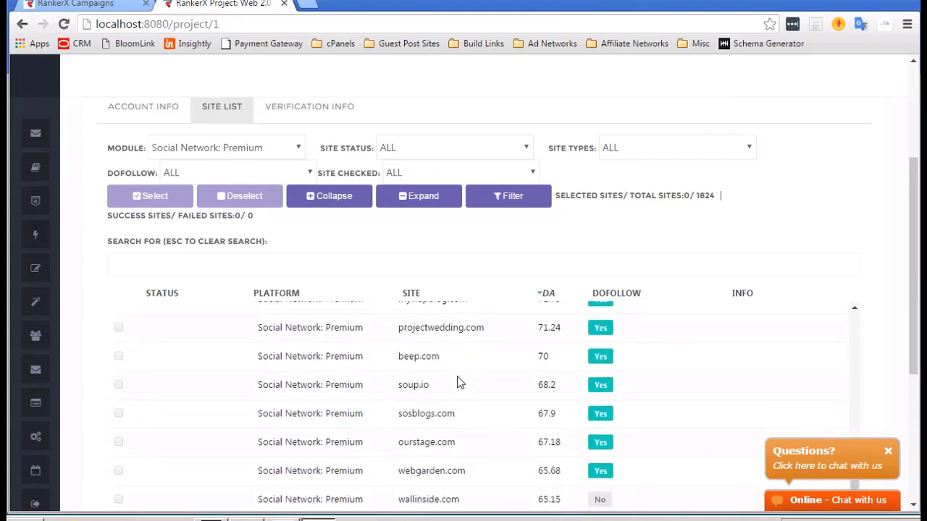
scroll(458, 382, "down", 8)
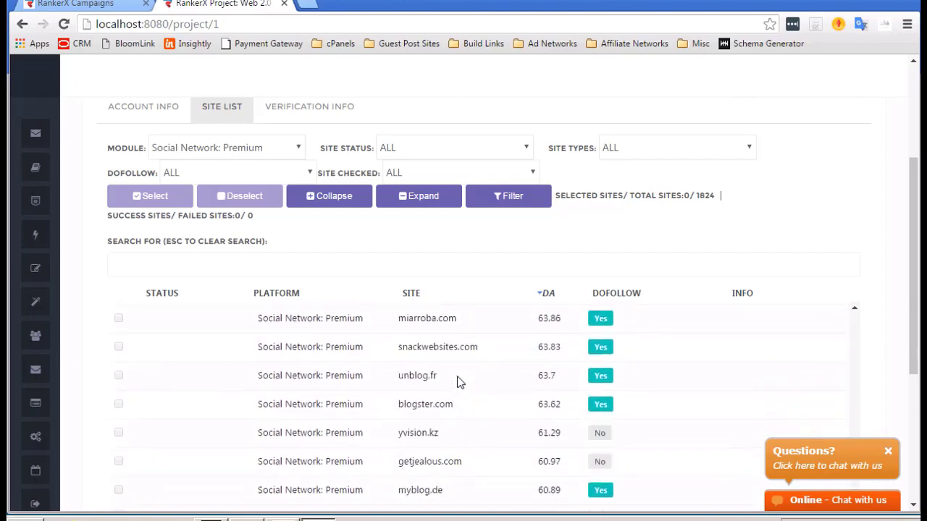
scroll(457, 382, "down", 7)
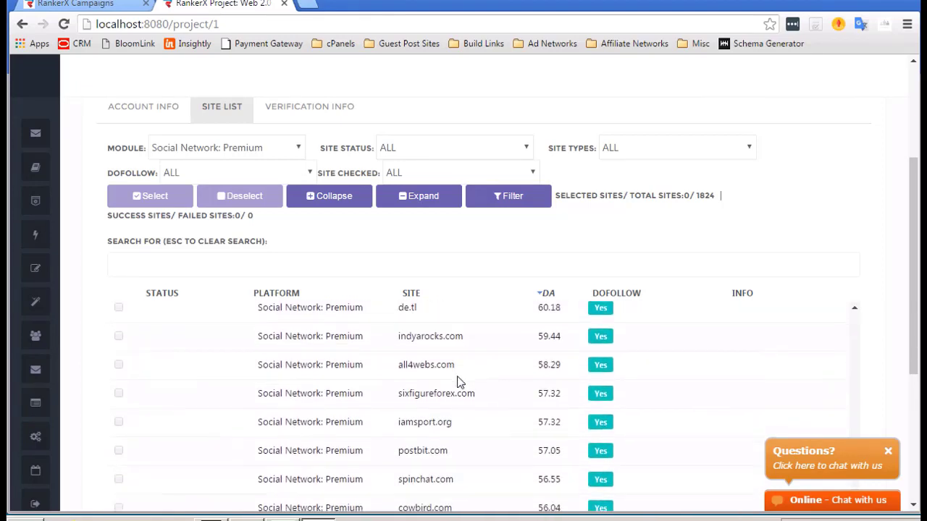
scroll(457, 381, "up", 20)
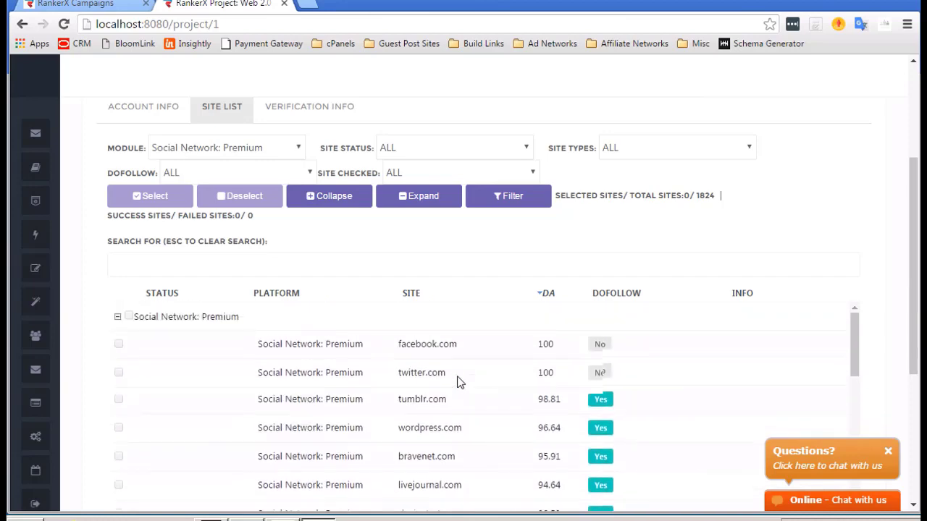
scroll(457, 381, "up", 3)
scroll(520, 235, "down", 4)
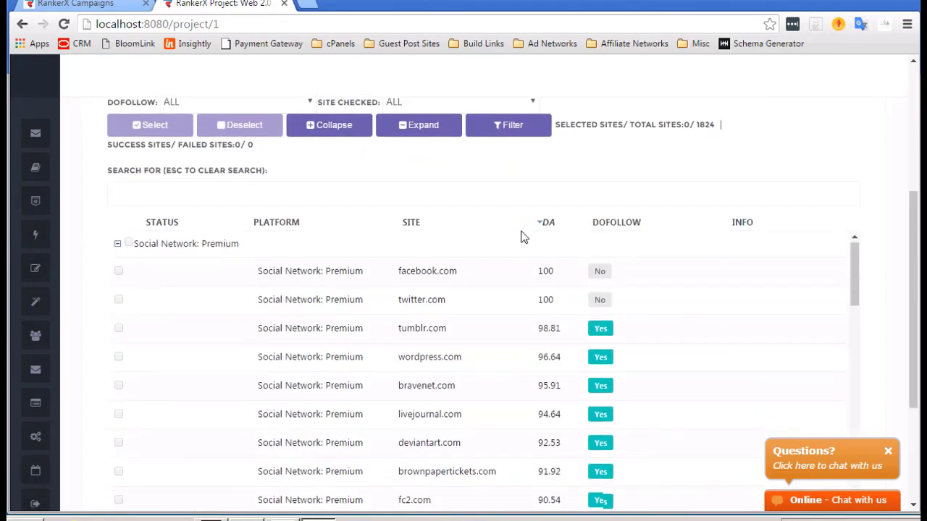
scroll(471, 310, "up", 2)
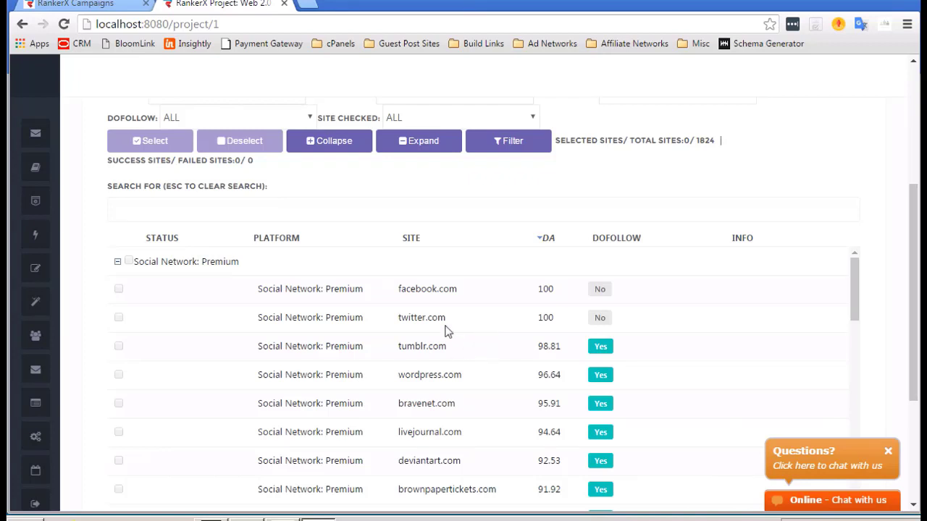
scroll(444, 329, "down", 1)
scroll(336, 332, "up", 1)
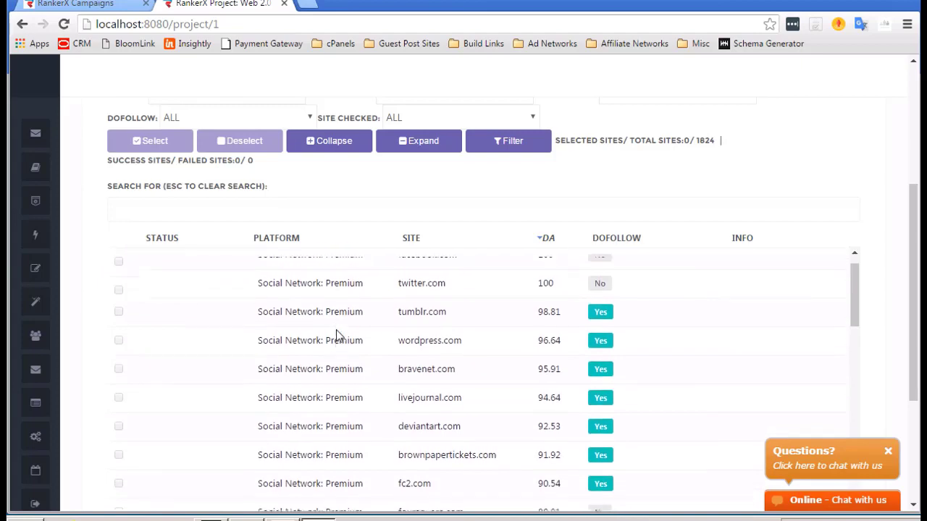
scroll(399, 364, "up", 3)
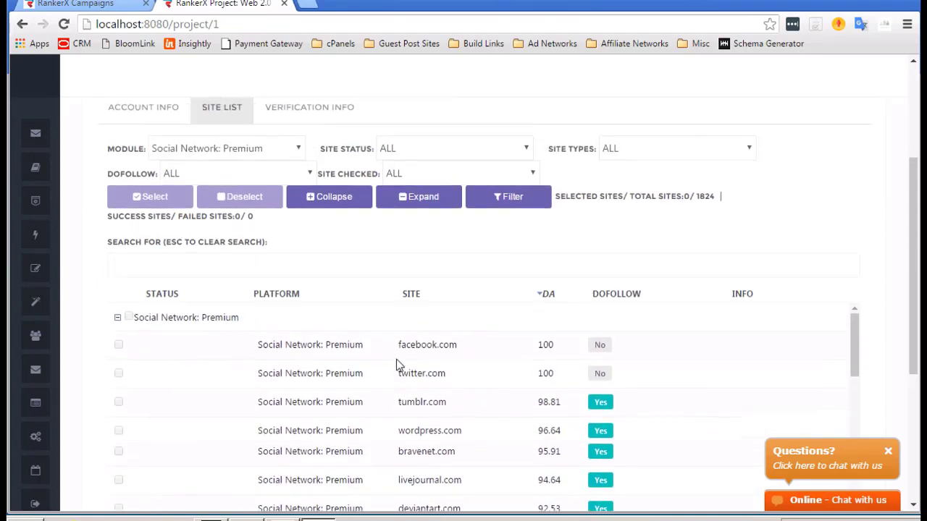
Enable editing and tick all 69 Social Network: Premium sites except facebook.com and twitter.com.
left_click(151, 138)
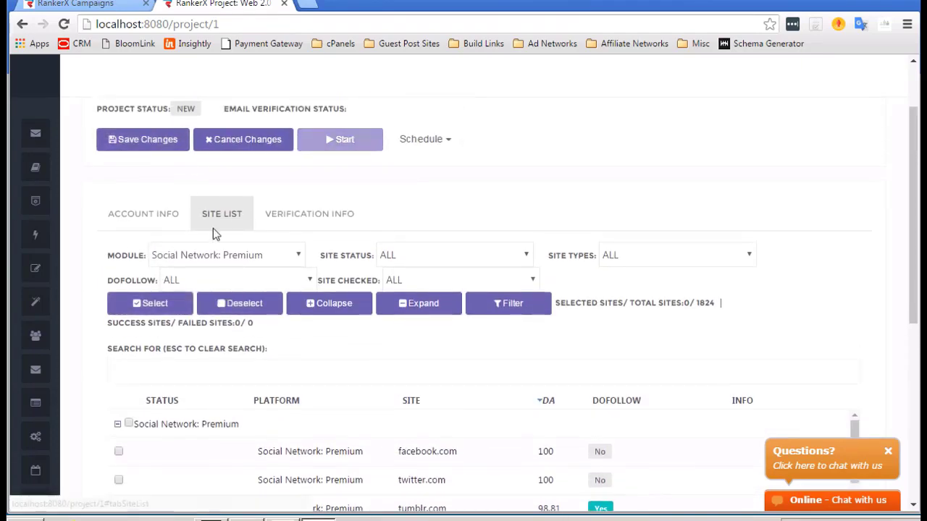
scroll(213, 228, "down", 3)
scroll(148, 196, "up", 1)
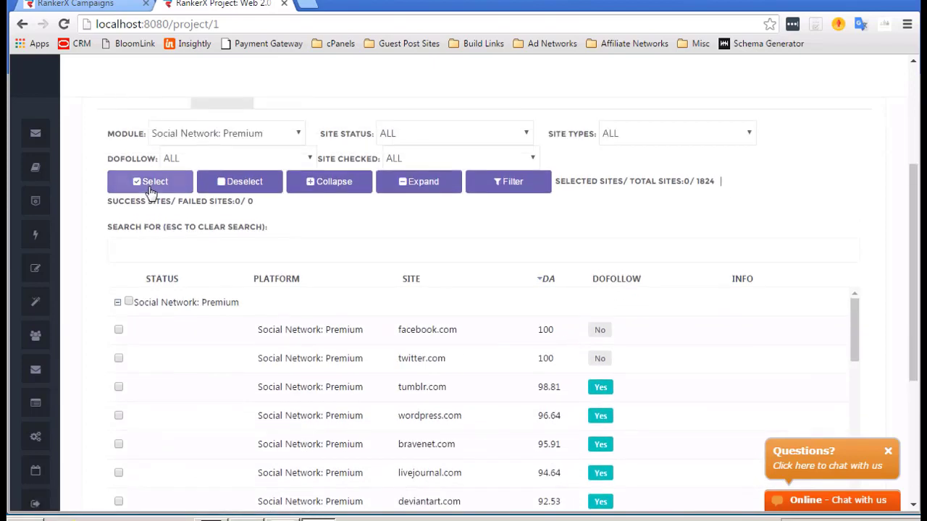
left_click(151, 181)
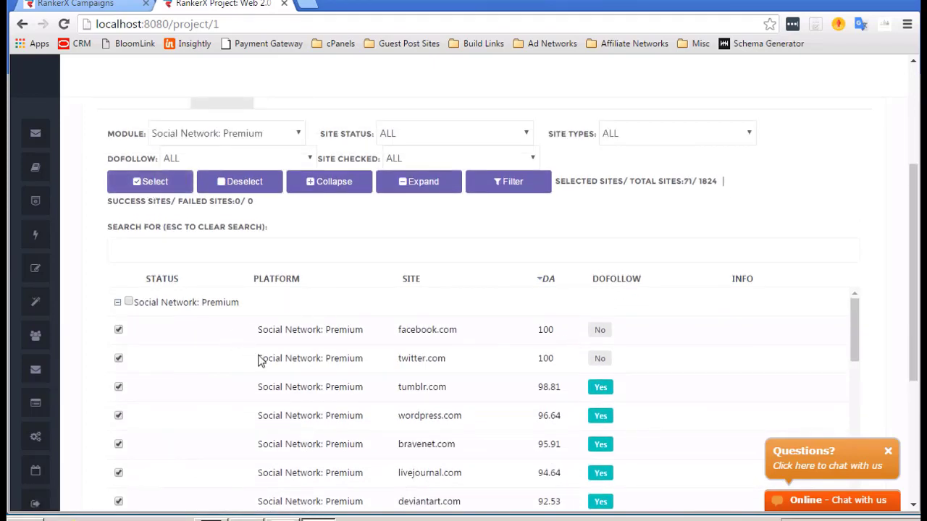
left_click(119, 332)
left_click(120, 358)
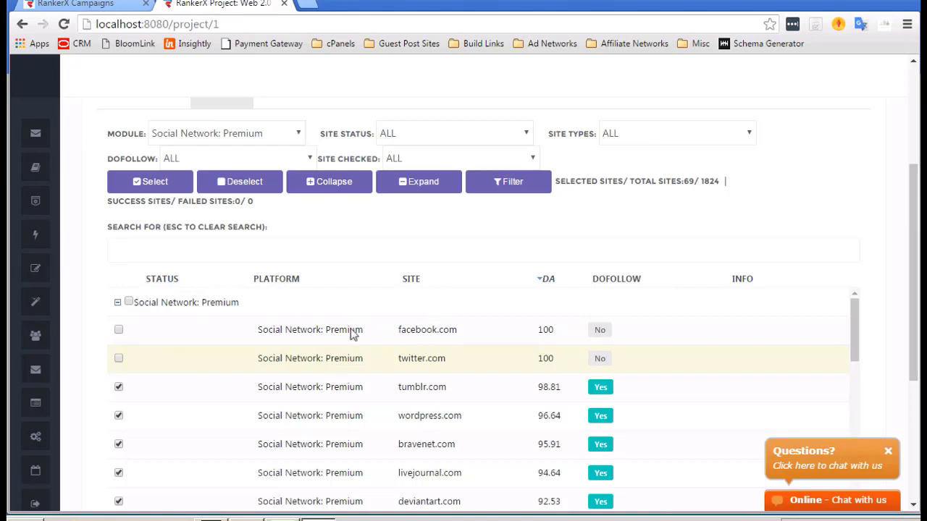
scroll(336, 276, "up", 1)
Create and save a new account profile named 'Social Network Accounts' under Account Info.
scroll(337, 277, "up", 1)
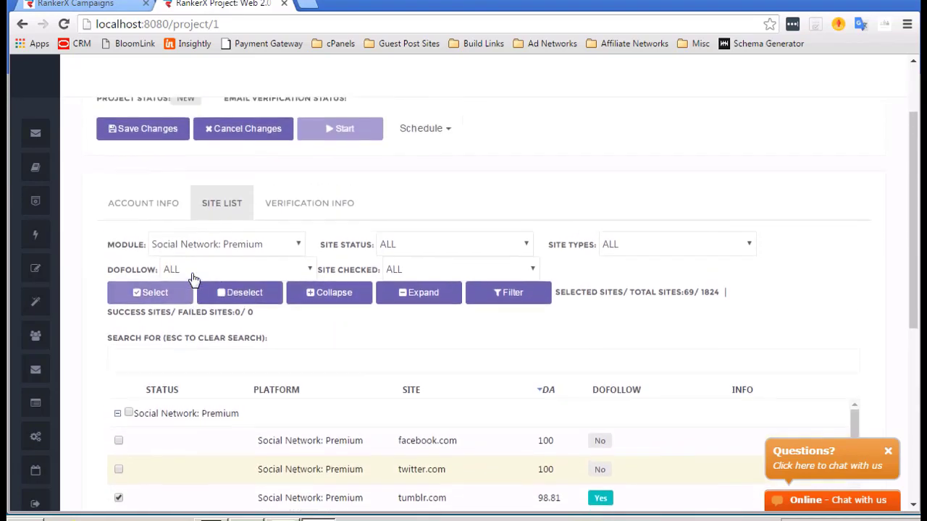
left_click(155, 244)
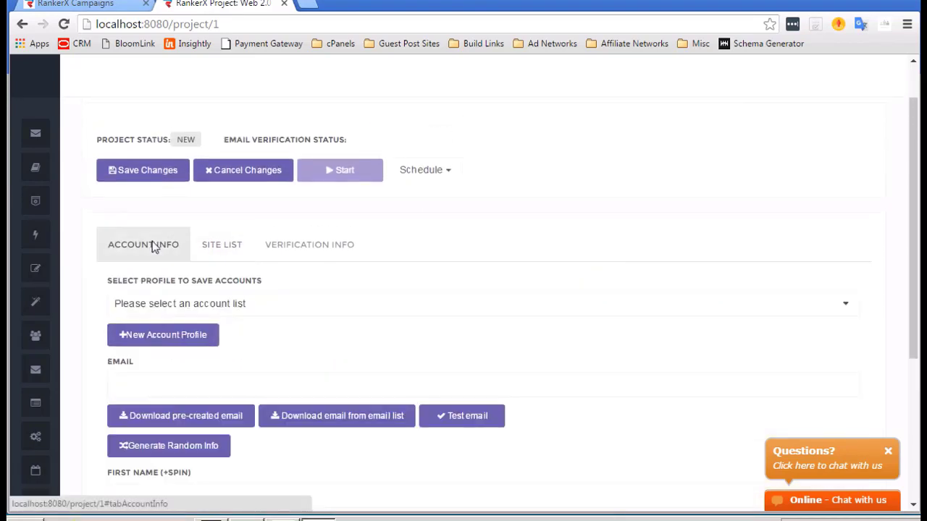
left_click(190, 331)
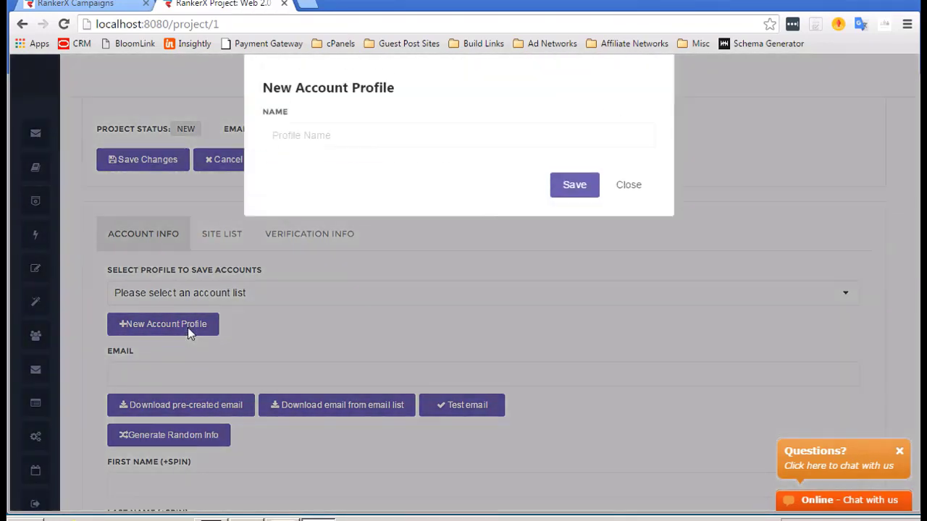
left_click(327, 135)
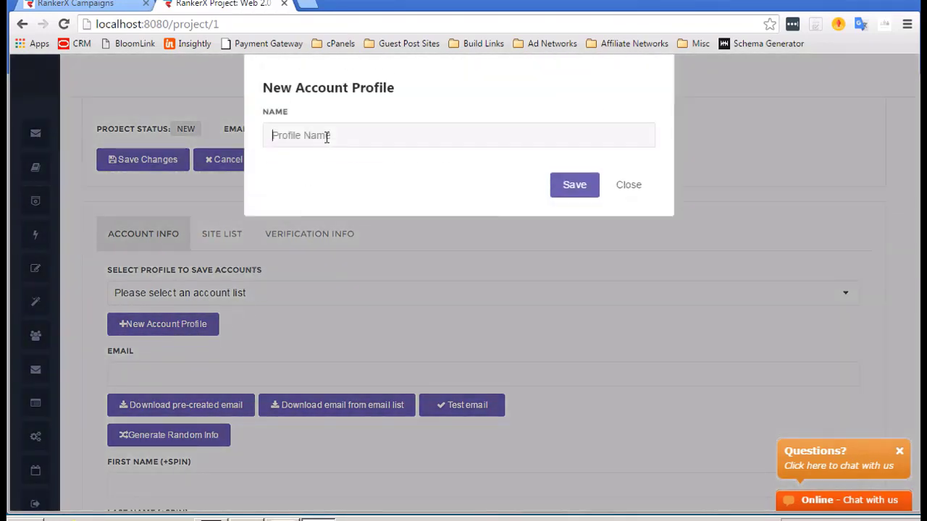
type("Social Netowkr Ac")
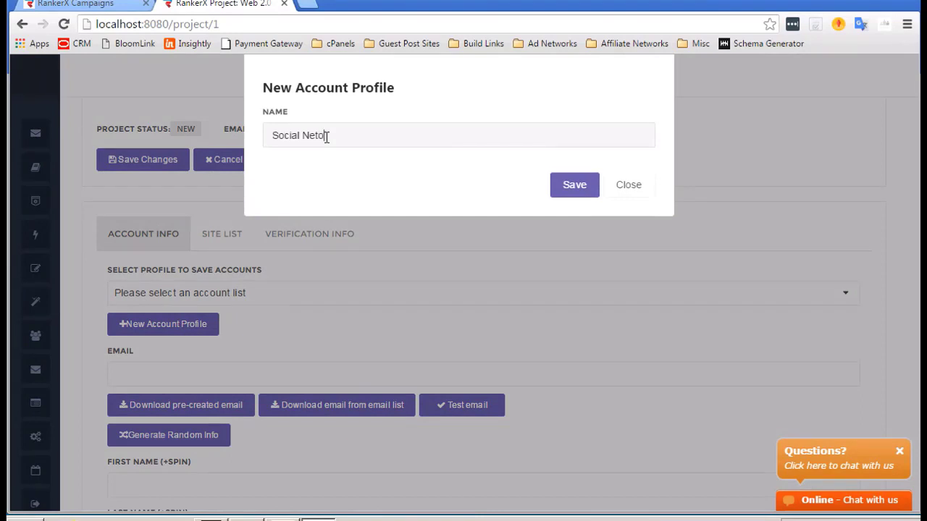
type("coutn")
key("BackSpace")
key("BackSpace")
type("nts")
key("Left")
key("Left")
key("Left")
key("Left")
key("Left")
key("Left")
key("Left")
key("Left")
key("BackSpace")
key("BackSpace")
key("BackSpace")
key("BackSpace")
key("BackSpace")
type("ork")
left_click(573, 187)
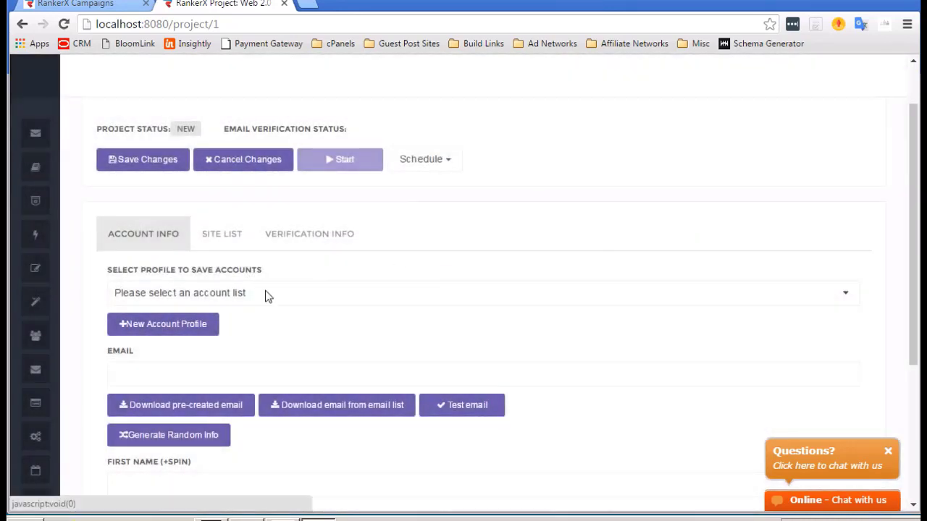
Select the Social Network Accounts profile and fill the Email field with a pre-created address.
left_click(265, 294)
left_click(188, 374)
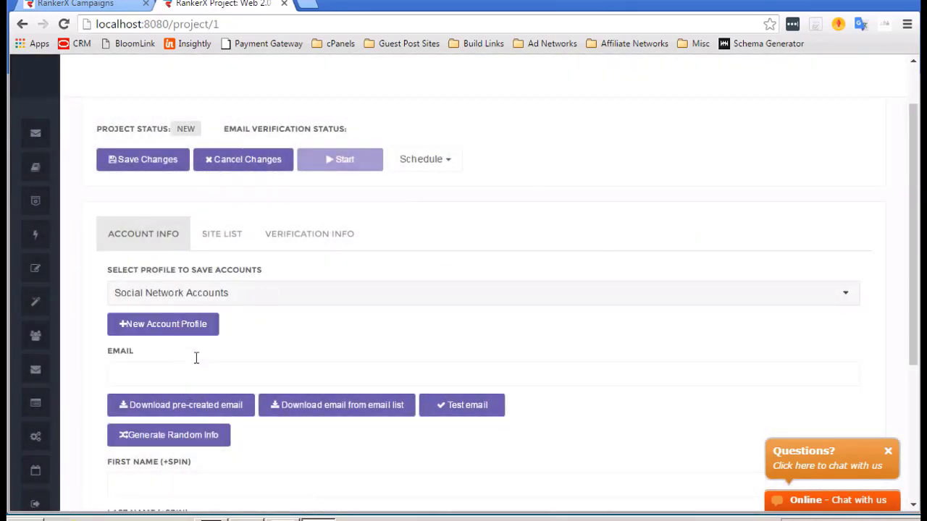
scroll(335, 314, "down", 1)
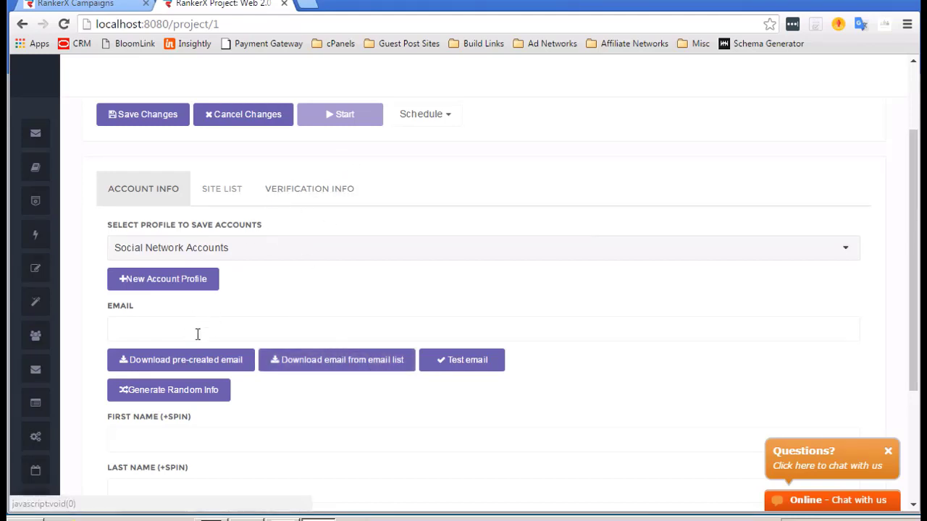
left_click(187, 361)
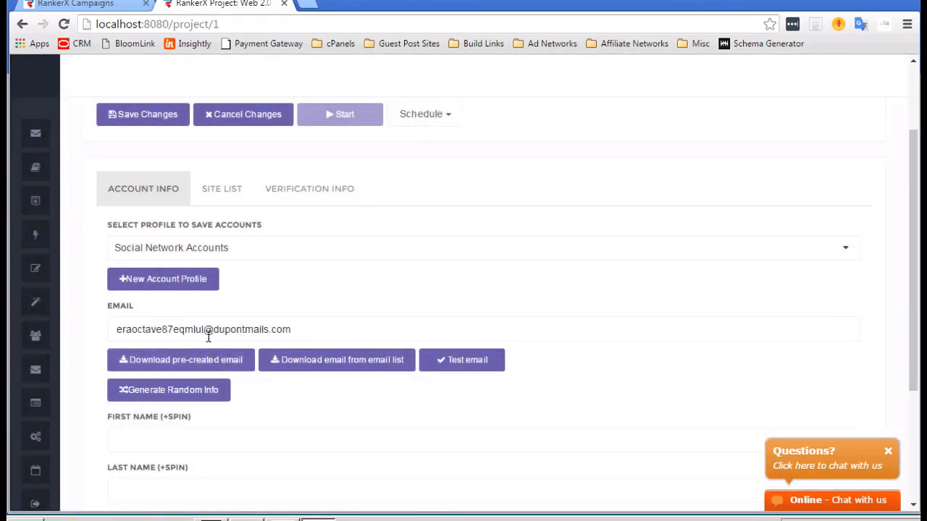
scroll(206, 355, "down", 1)
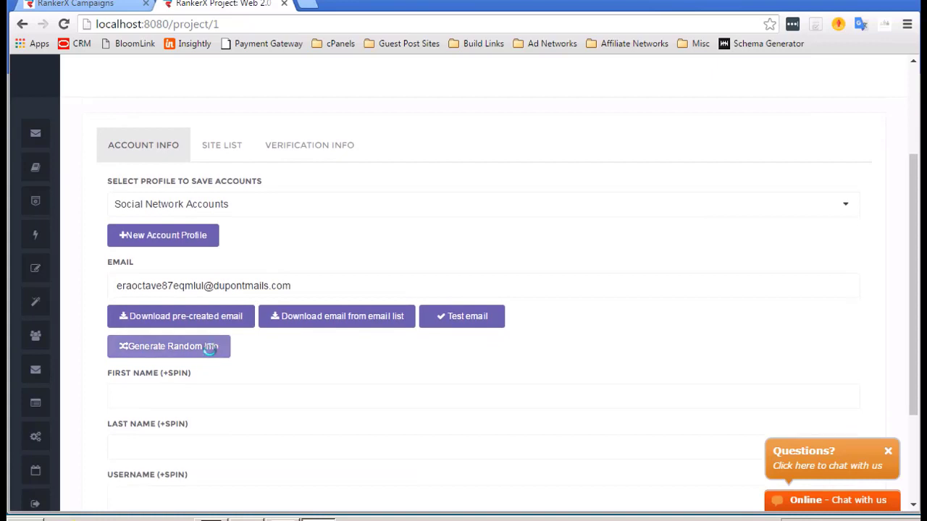
Auto-fill first name, last name, username and password with generated random info.
left_click(210, 350)
scroll(330, 397, "down", 1)
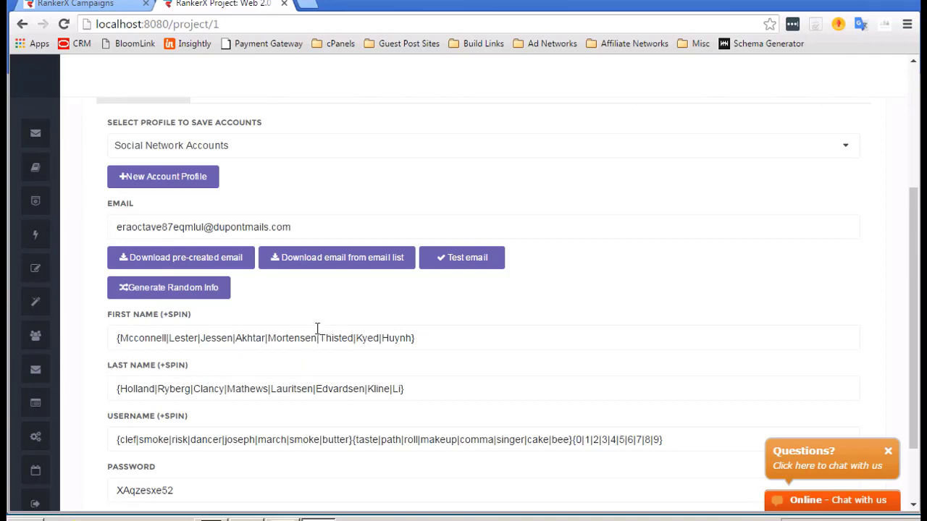
Replace the first surnames in the First Name spin list with Mike, Jason, Alan and Miles.
double_click(144, 337)
type("Mike")
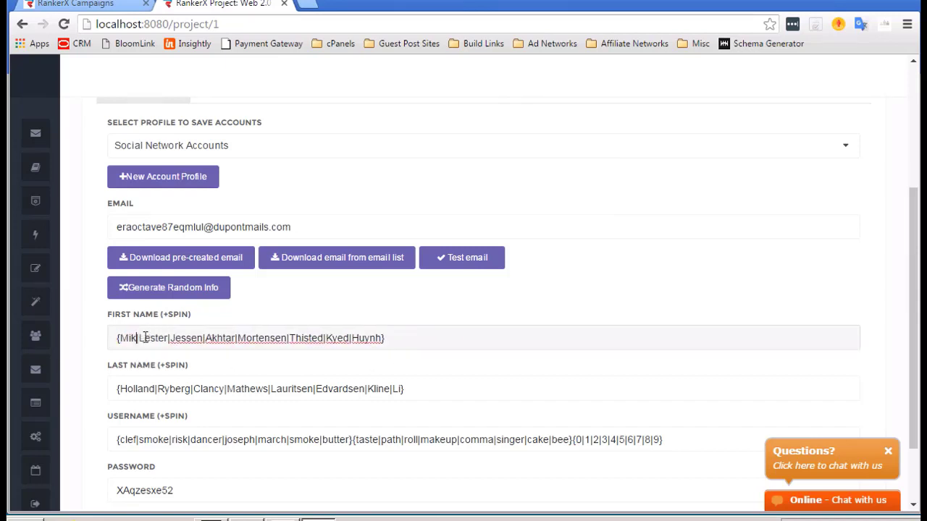
left_click(164, 338)
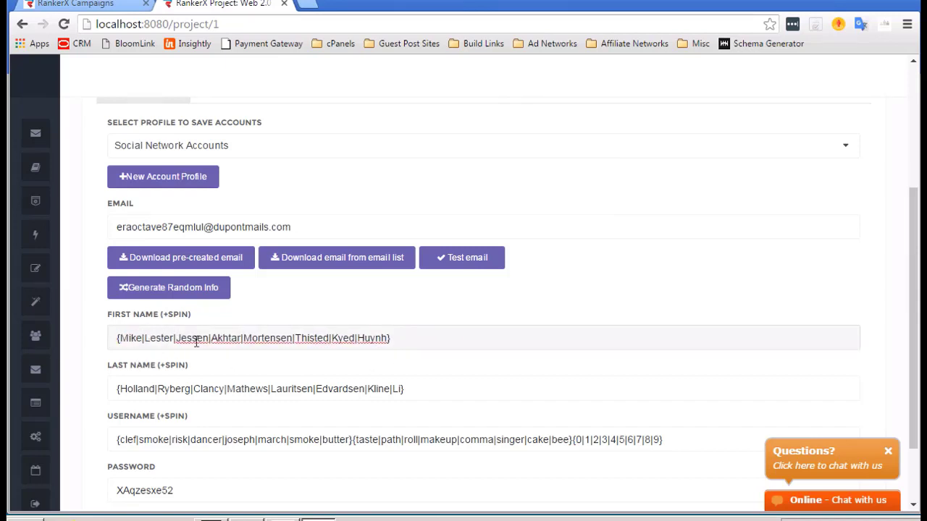
double_click(193, 338)
type("Jason")
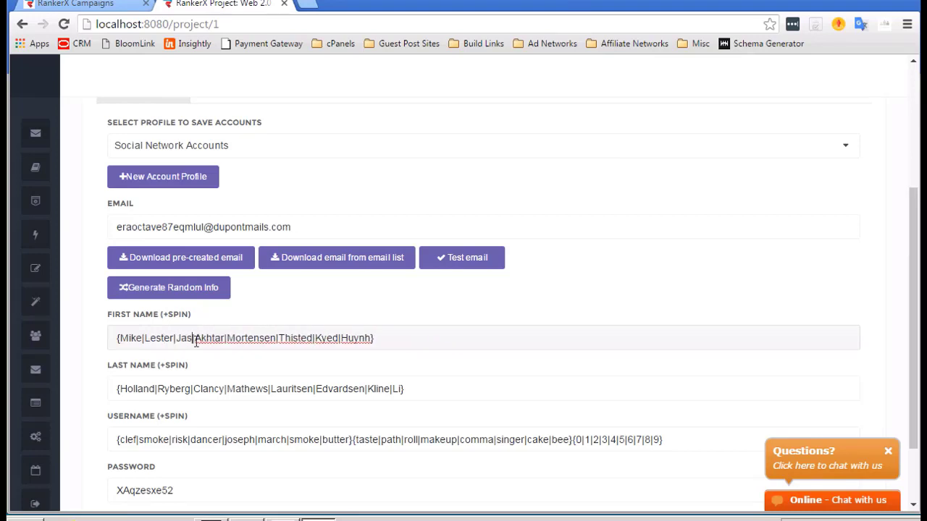
double_click(216, 337)
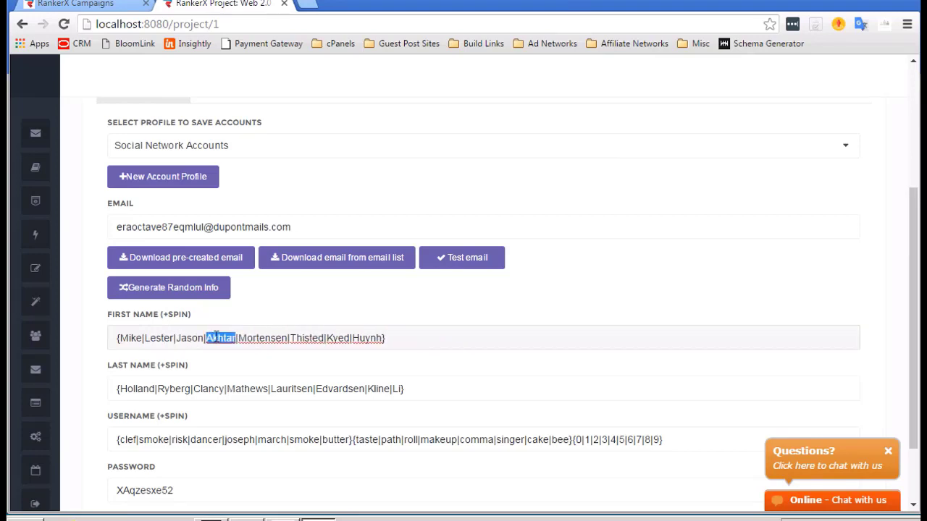
type("Alan")
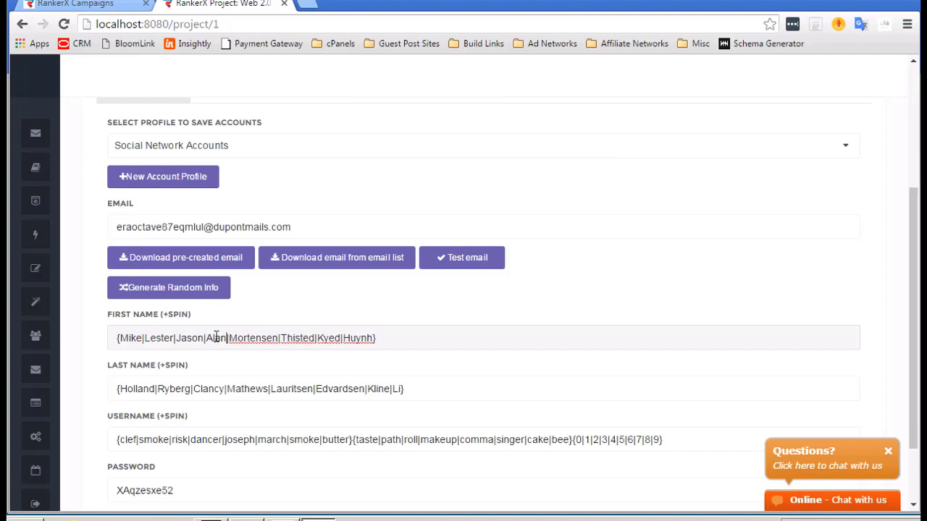
double_click(253, 338)
type("Miles")
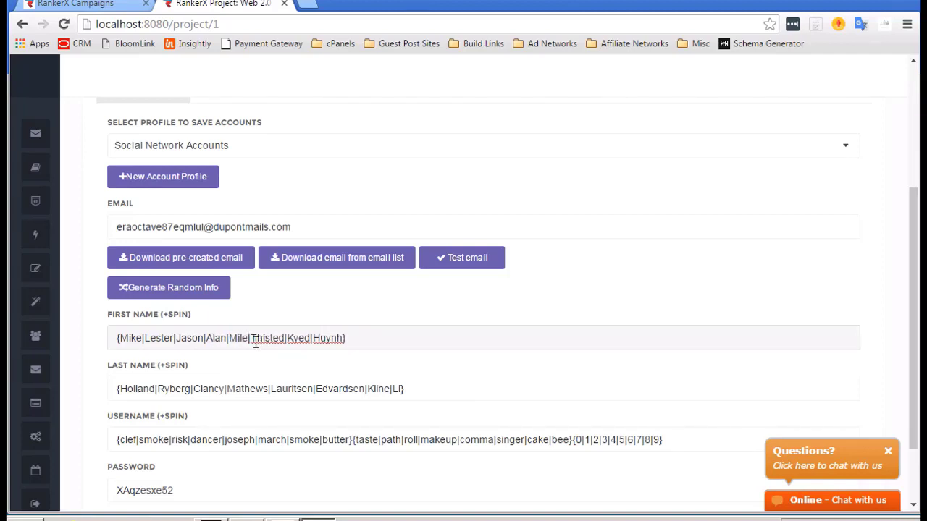
Replace the remaining surnames in the First Name spin list with Tom, Kevin and Hank.
double_click(283, 339)
type("tom")
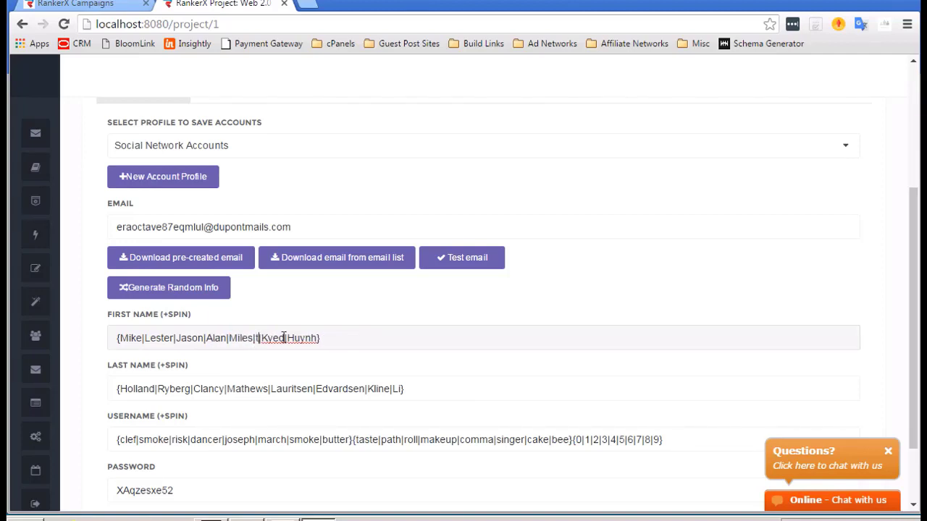
key("BackSpace")
key("BackSpace")
key("BackSpace")
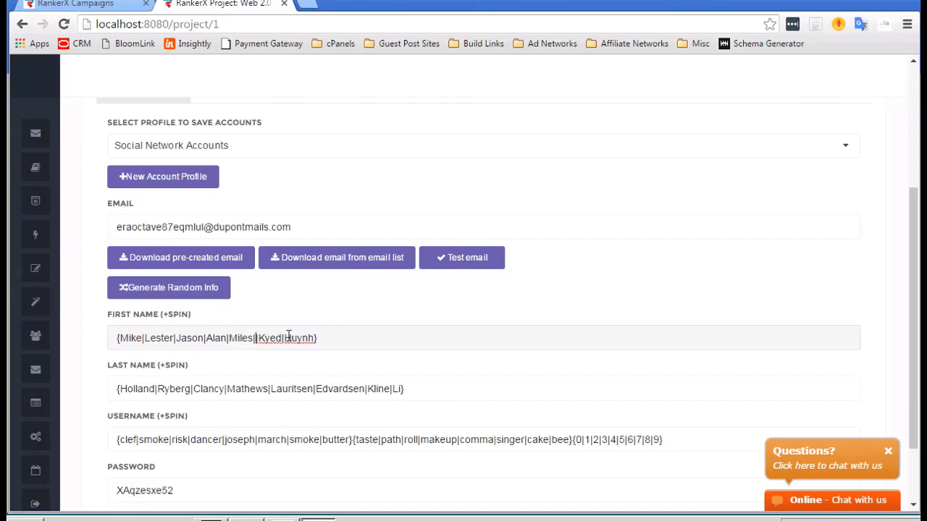
type("Tom")
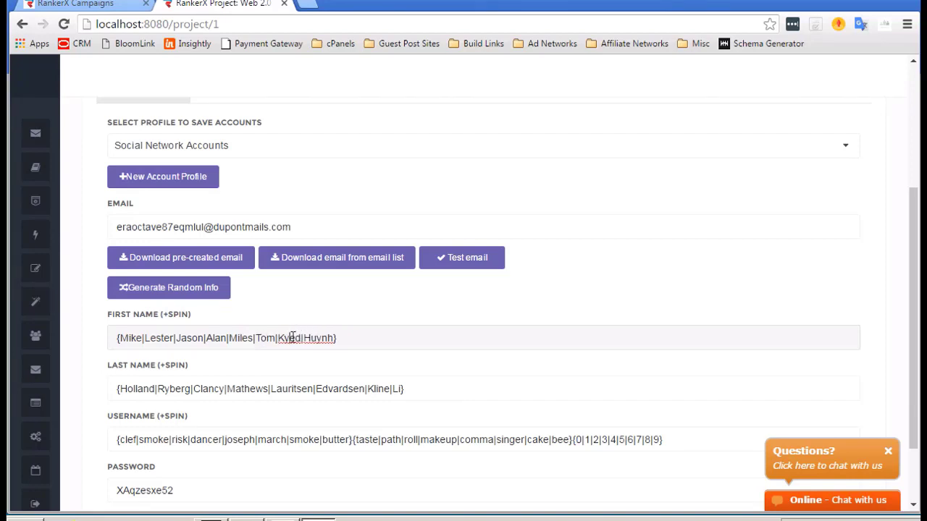
double_click(292, 339)
type("Kevin")
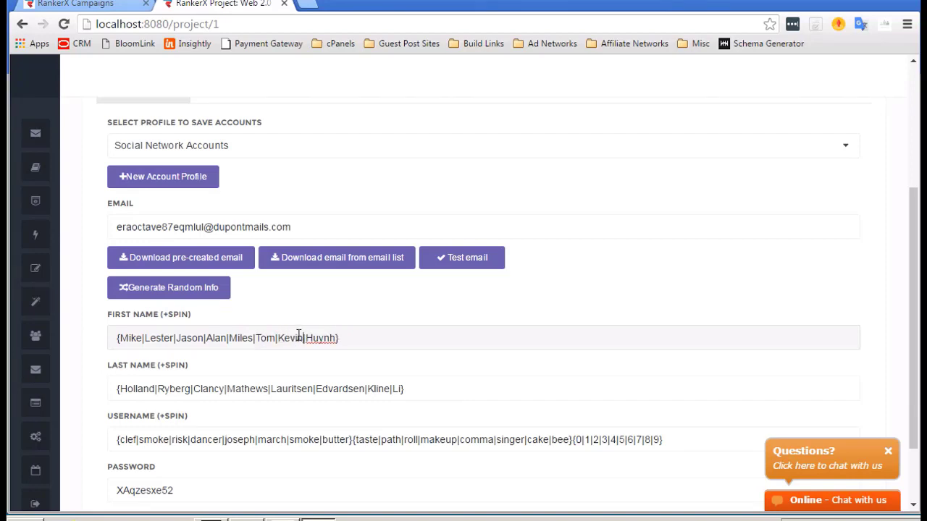
double_click(319, 338)
type("Hank")
scroll(480, 378, "down", 1)
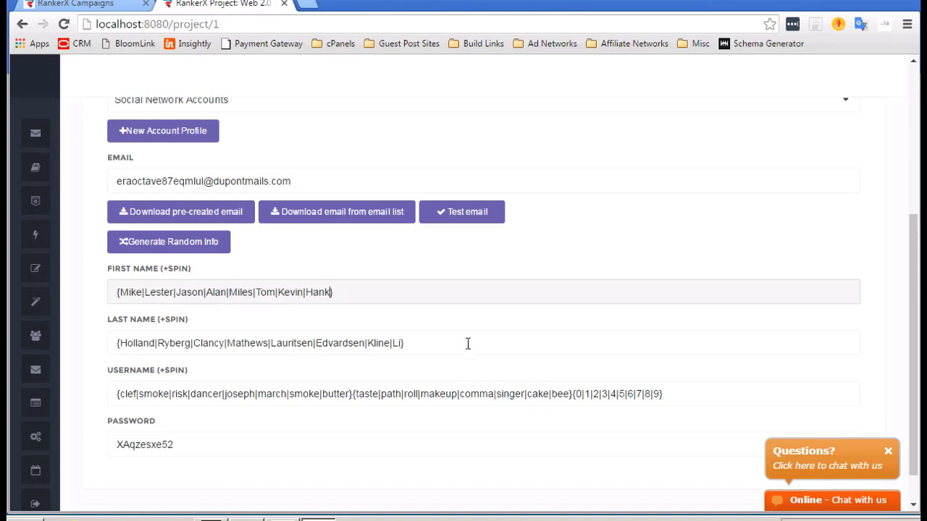
scroll(471, 340, "down", 2)
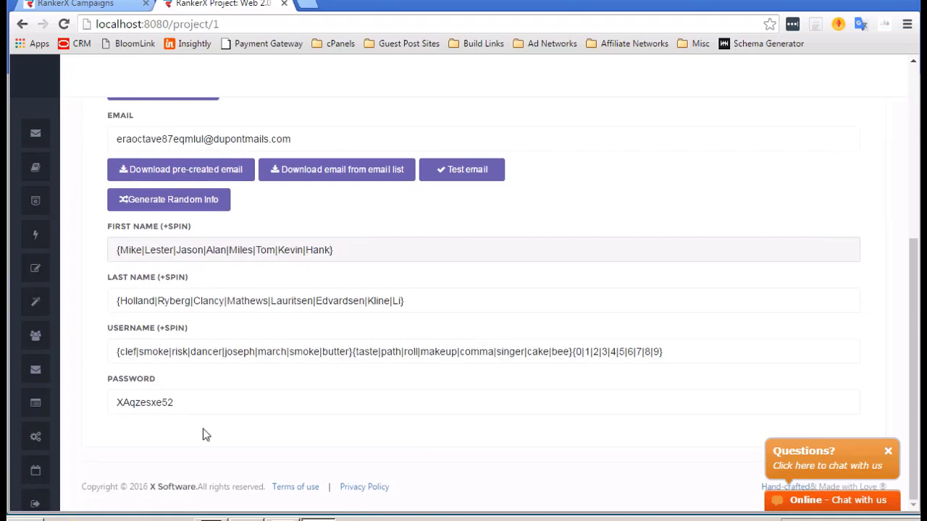
scroll(202, 433, "up", 4)
scroll(316, 374, "down", 1)
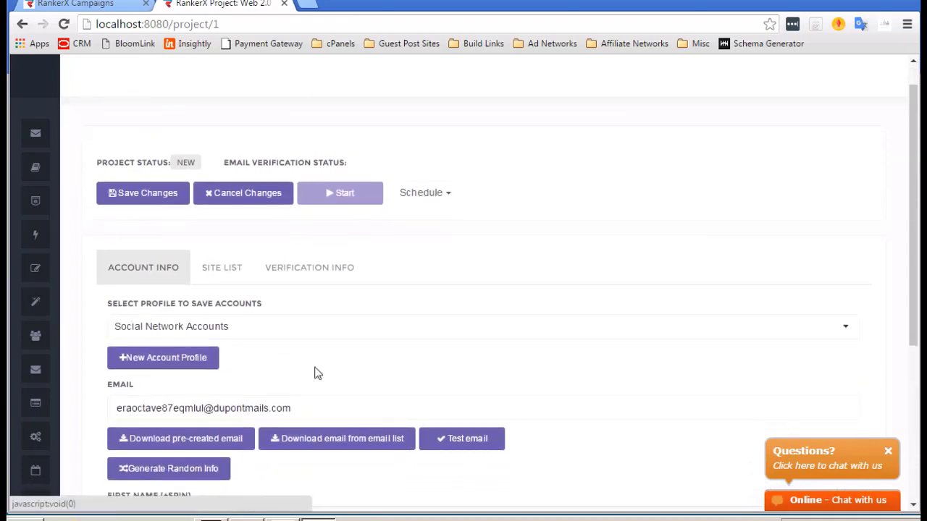
On Verification Info, set Reset Mail Settings to Custom Email with POP3 server type.
left_click(322, 254)
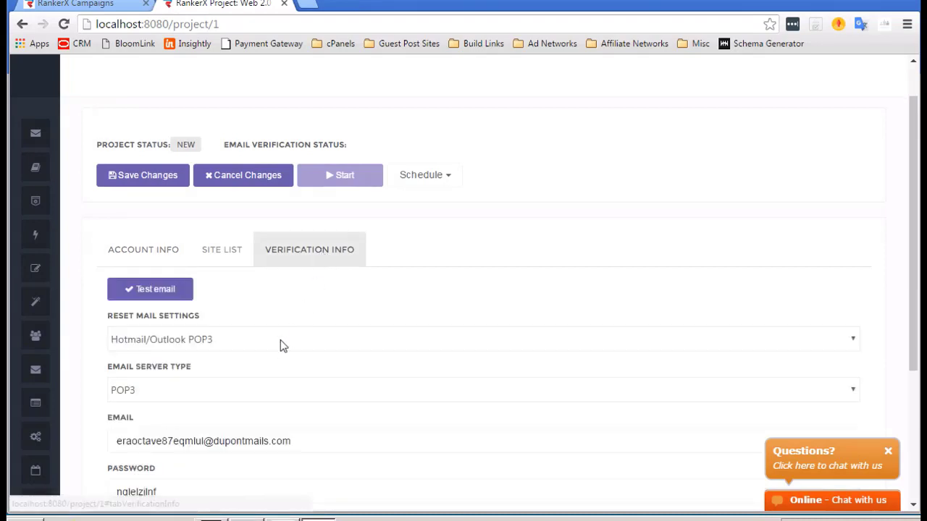
scroll(281, 341, "down", 2)
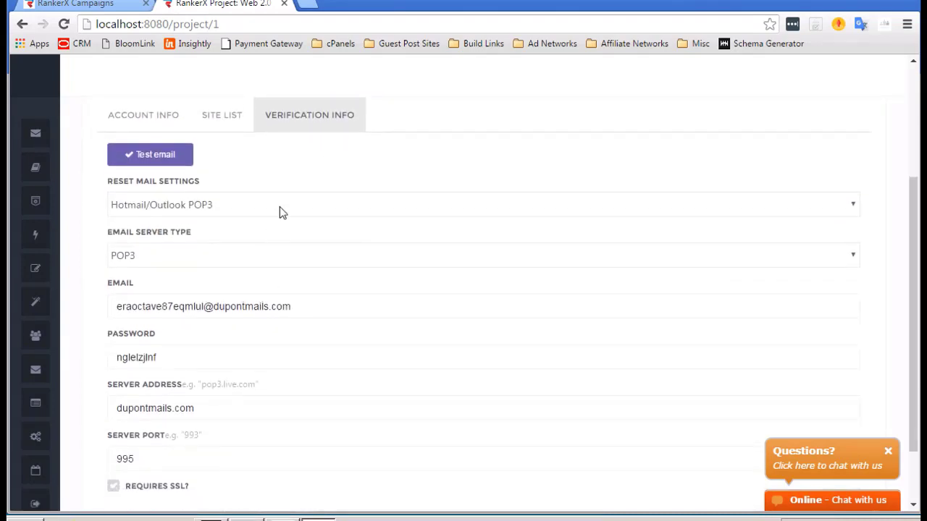
left_click(282, 212)
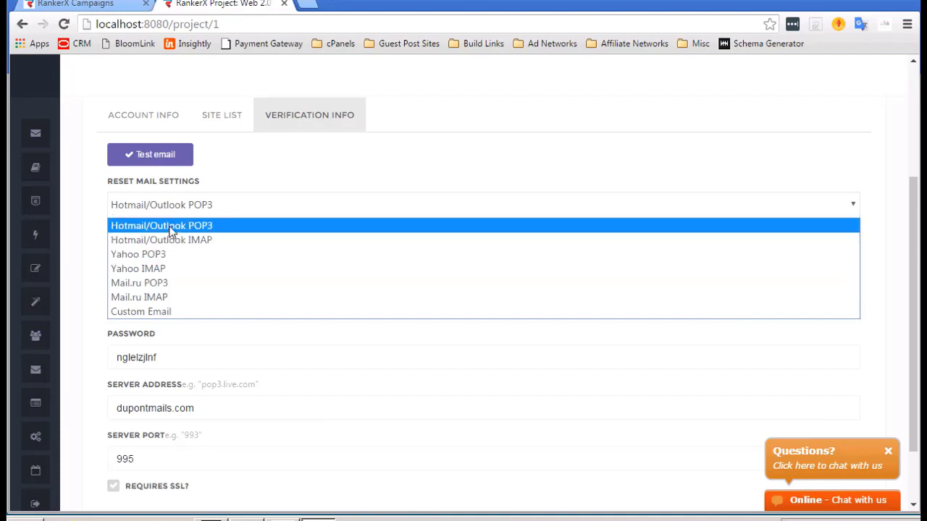
left_click(135, 312)
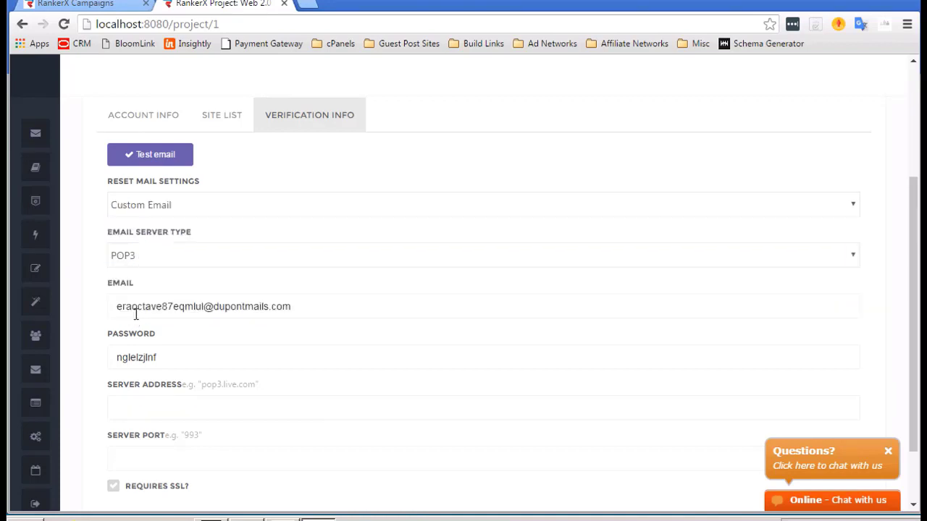
left_click(172, 257)
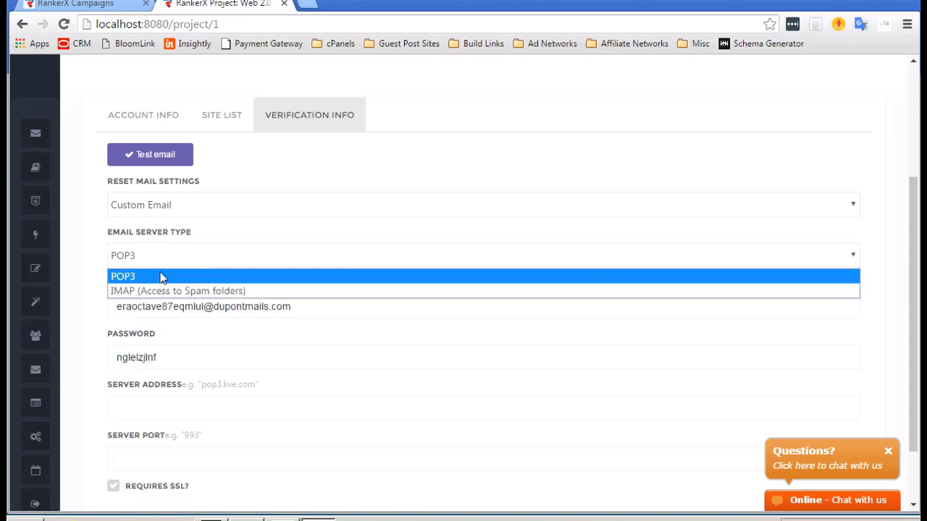
left_click(184, 236)
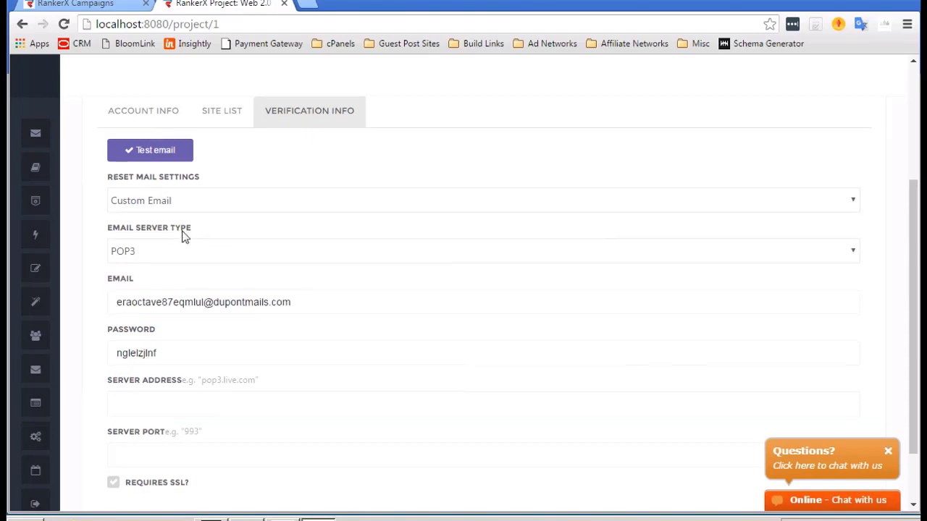
scroll(185, 236, "down", 1)
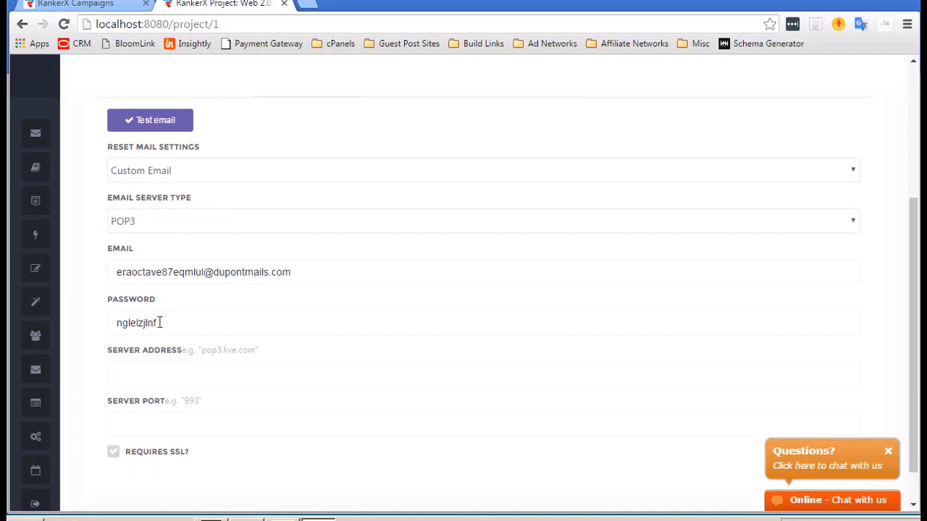
scroll(160, 323, "down", 1)
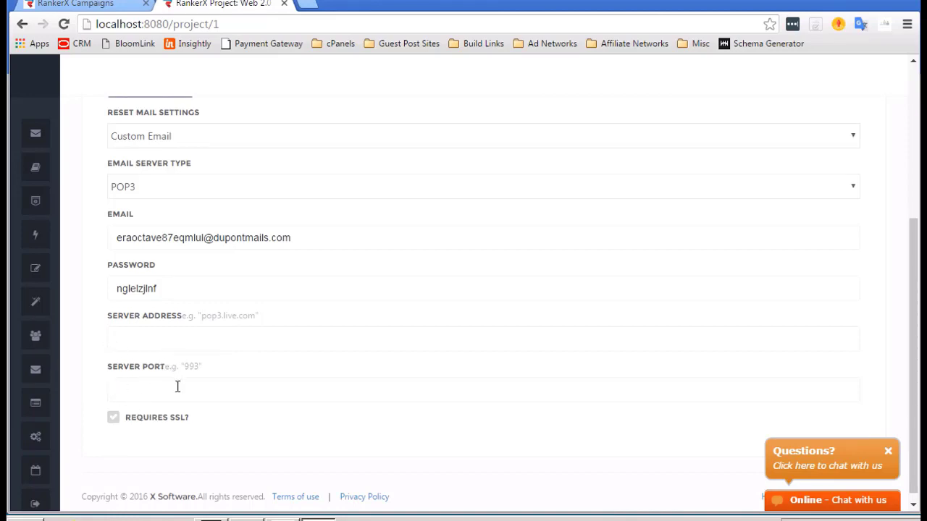
scroll(177, 386, "up", 3)
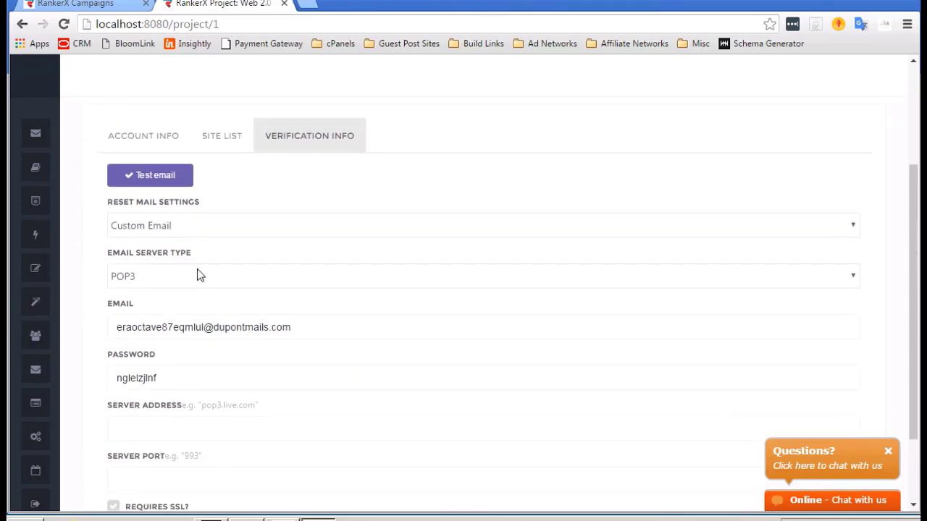
scroll(183, 288, "down", 3)
scroll(182, 283, "up", 4)
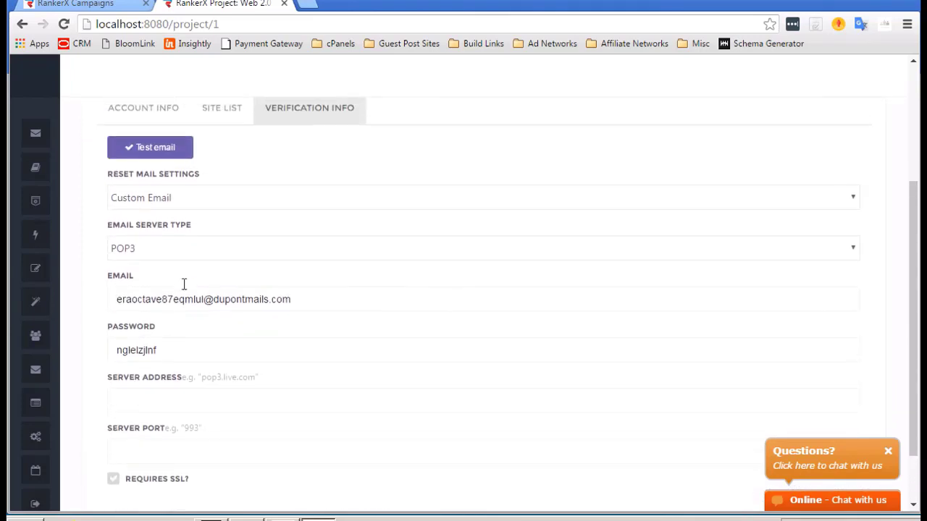
Switch the reset mail preset to Hotmail/Outlook POP3, test the login, then return to Account Info.
left_click(176, 262)
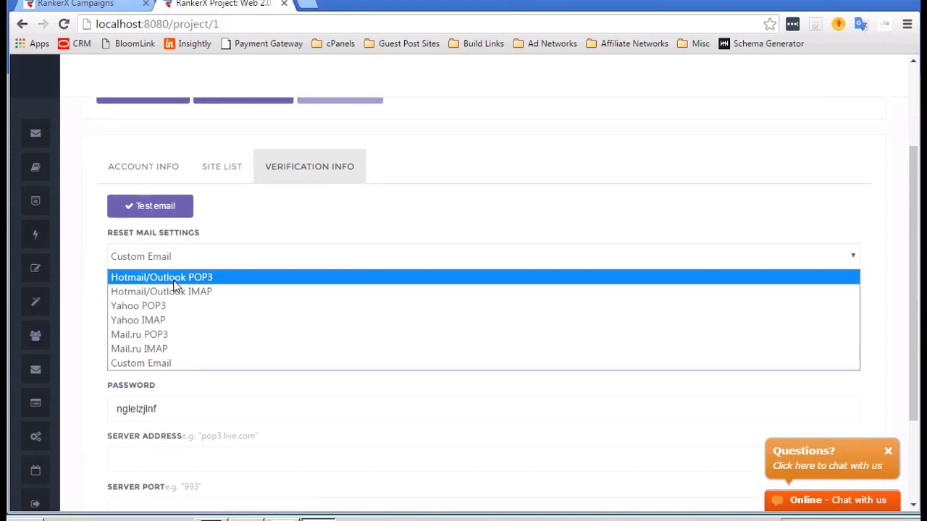
left_click(174, 276)
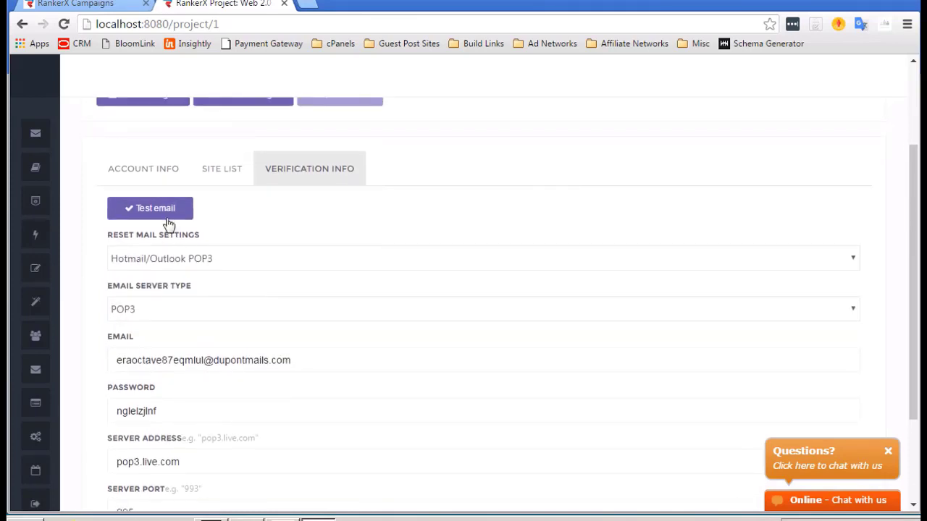
left_click(169, 206)
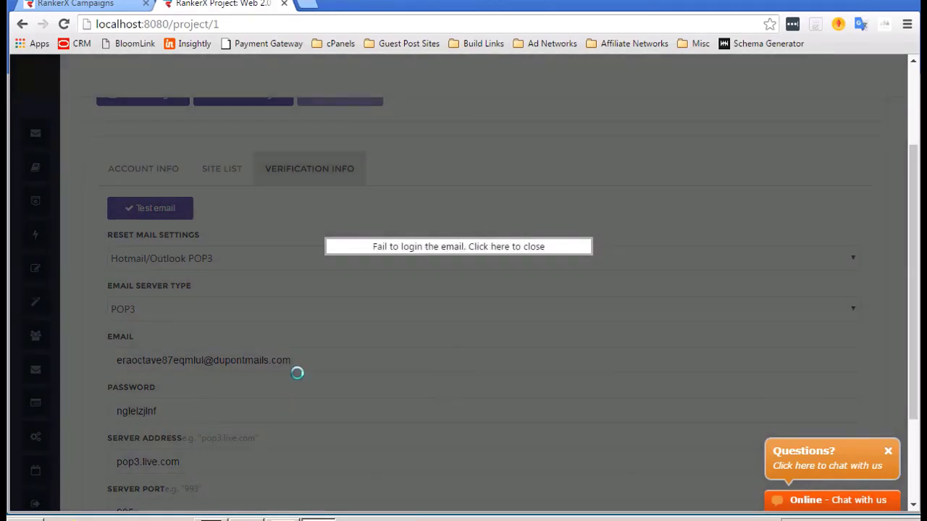
left_click(346, 295)
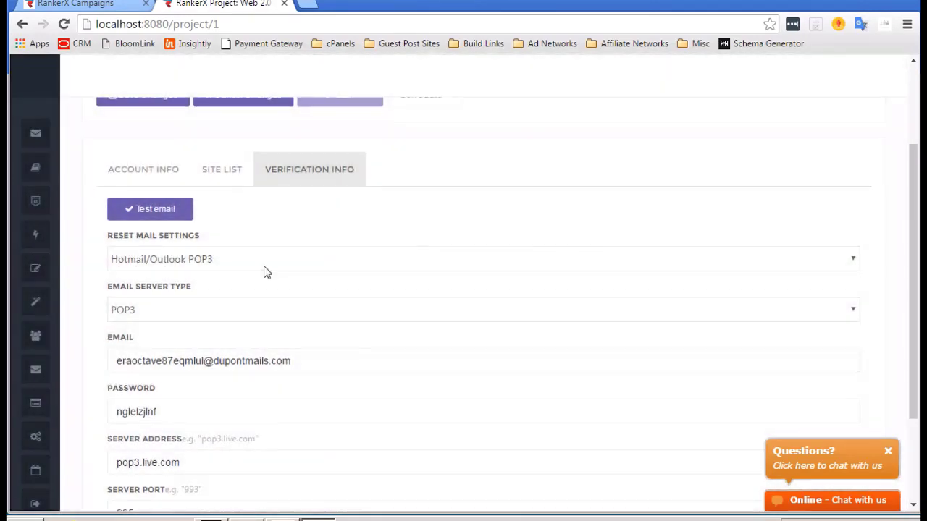
left_click(156, 230)
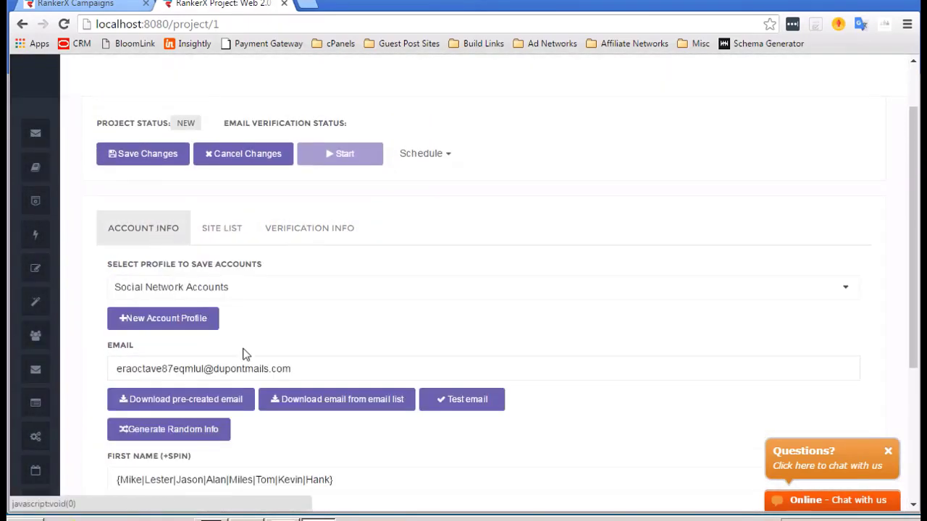
scroll(246, 355, "down", 2)
Load a fresh pre-created email, confirm it passes the login test, then show the site list.
left_click(195, 313)
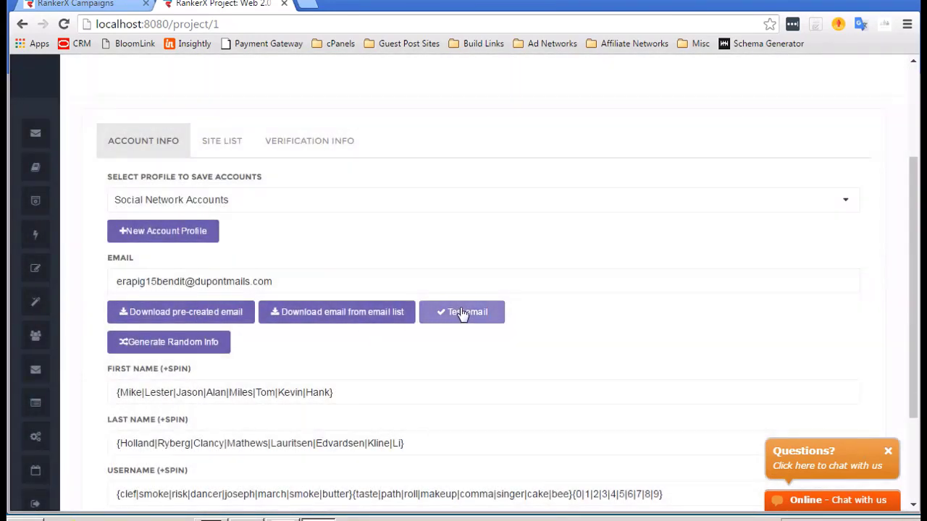
left_click(459, 311)
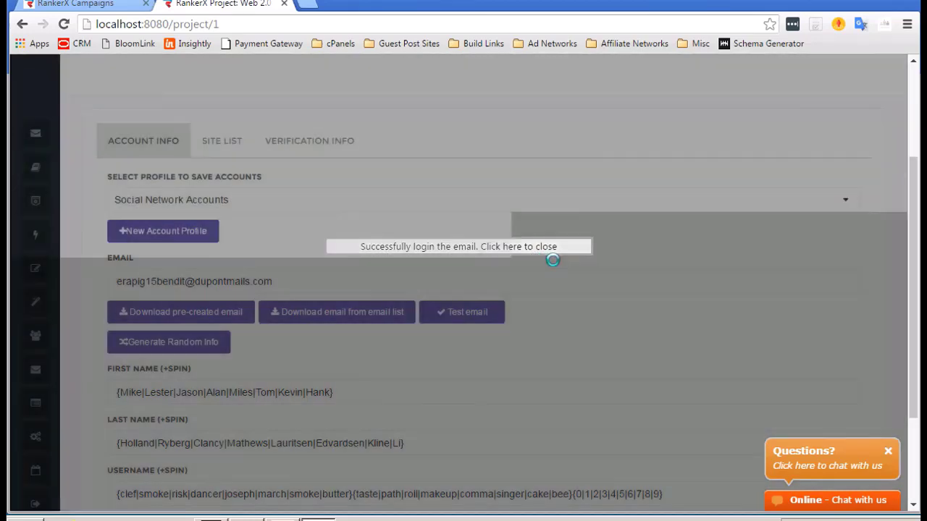
left_click(552, 250)
scroll(271, 218, "up", 1)
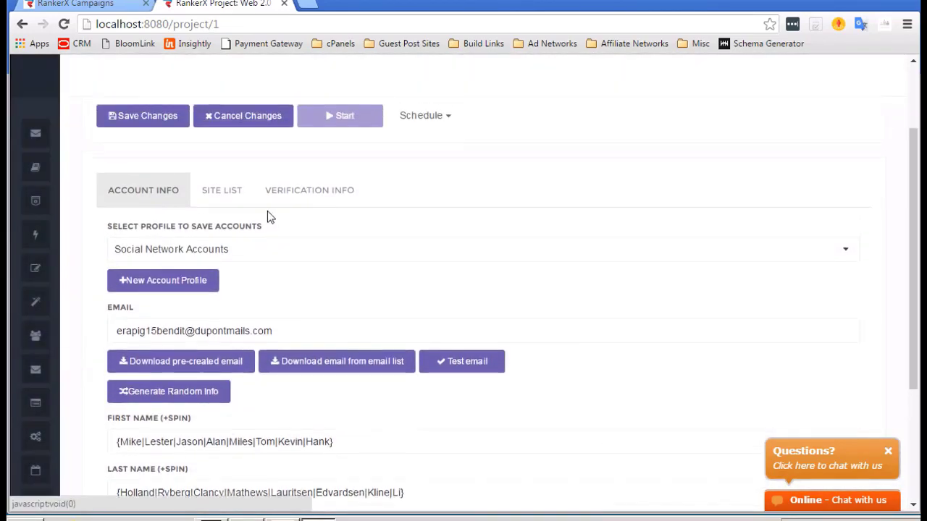
left_click(215, 192)
scroll(133, 213, "up", 1)
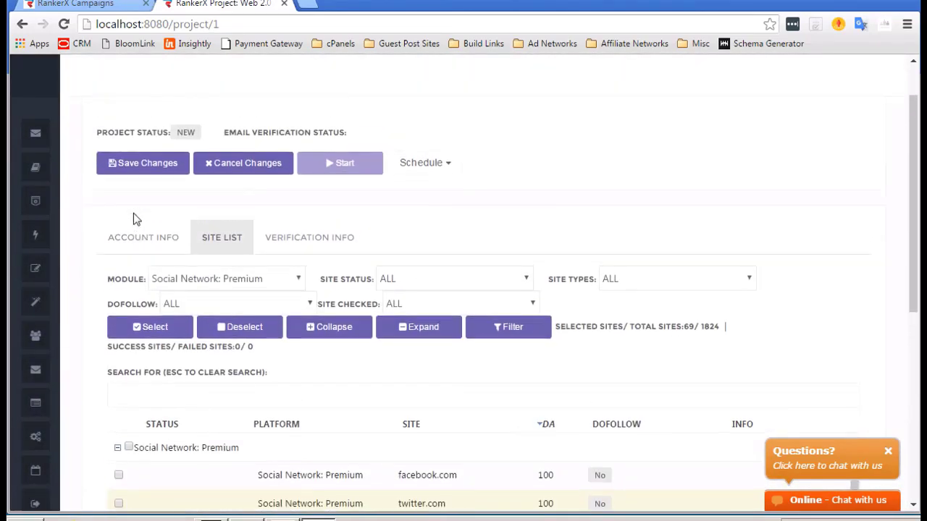
scroll(134, 212, "down", 2)
scroll(134, 213, "up", 2)
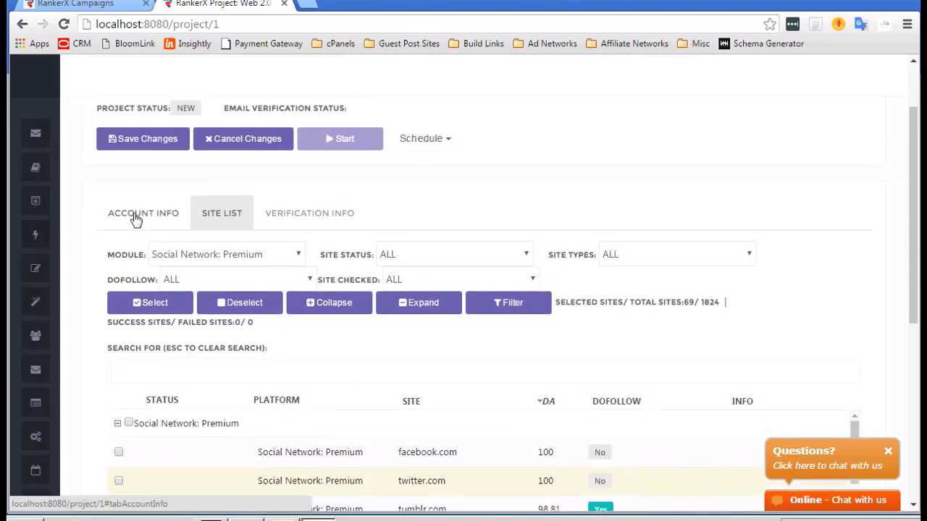
Save the Web 2.0 Accounts T1 project's changes.
left_click(144, 145)
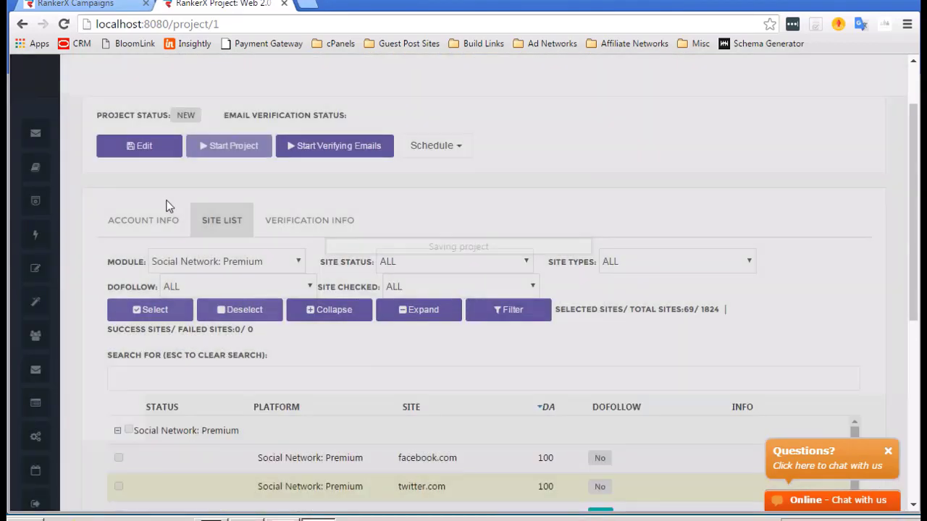
scroll(100, 187, "down", 1)
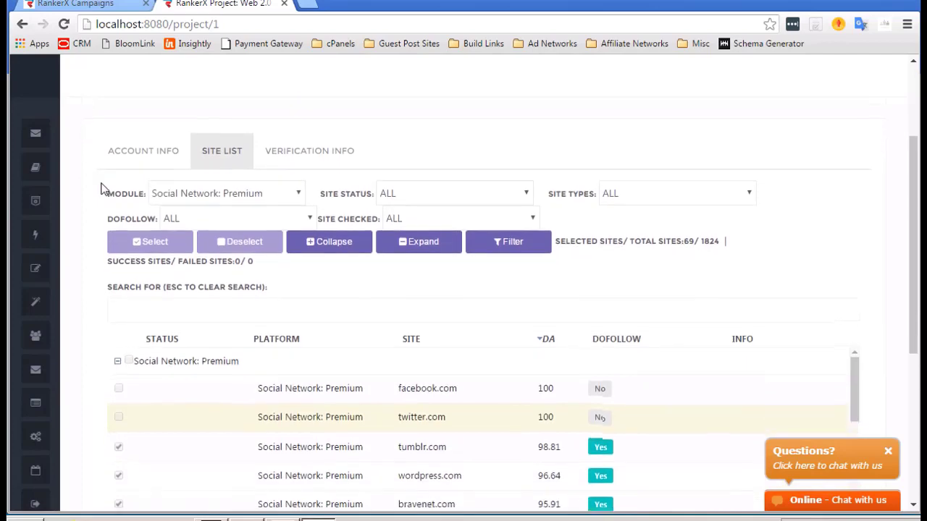
scroll(101, 187, "down", 4)
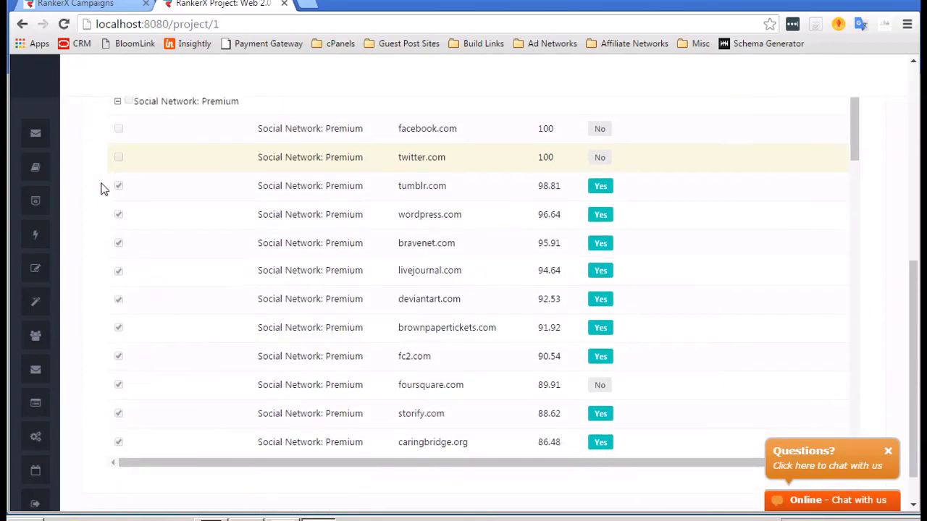
scroll(101, 187, "up", 4)
scroll(100, 186, "down", 2)
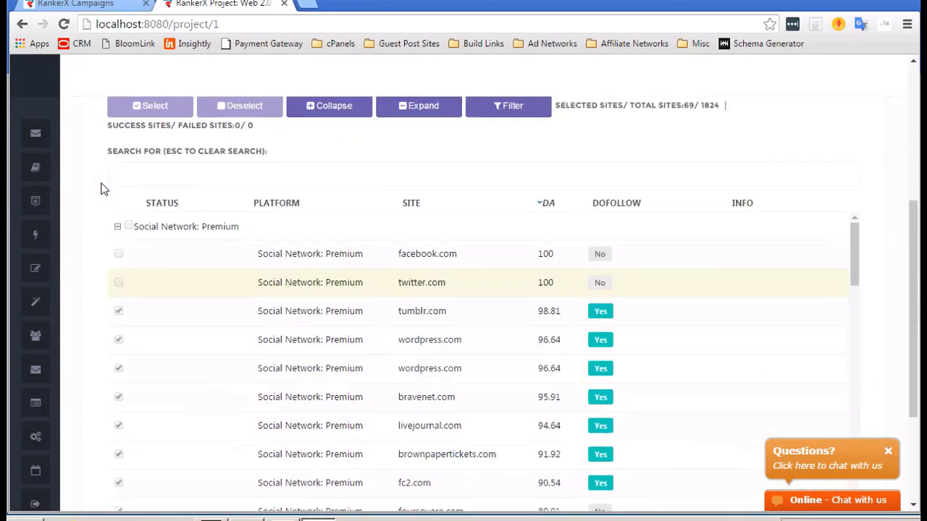
scroll(102, 188, "down", 1)
scroll(198, 299, "up", 5)
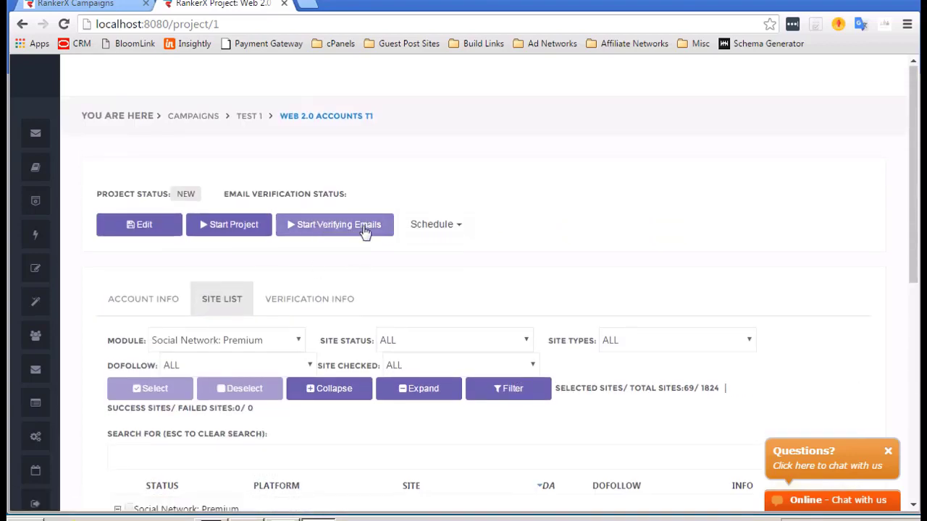
left_click(459, 227)
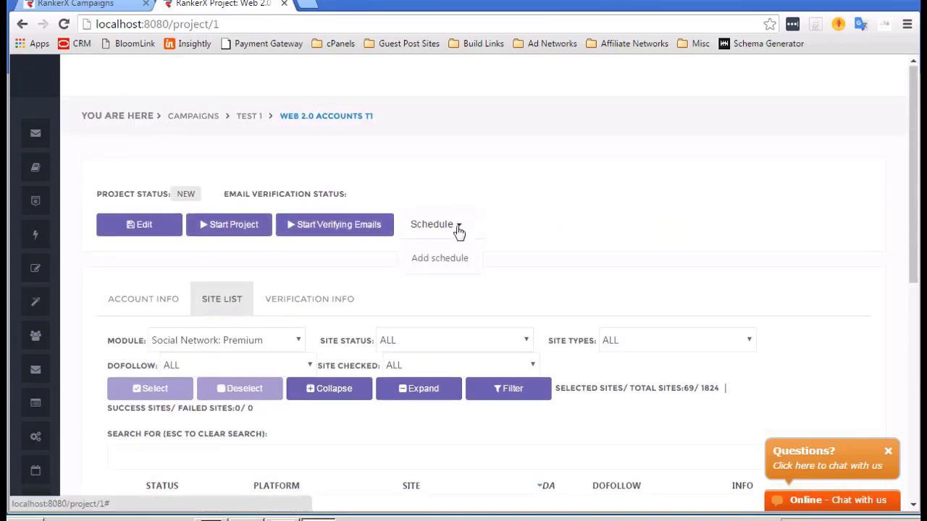
left_click(441, 262)
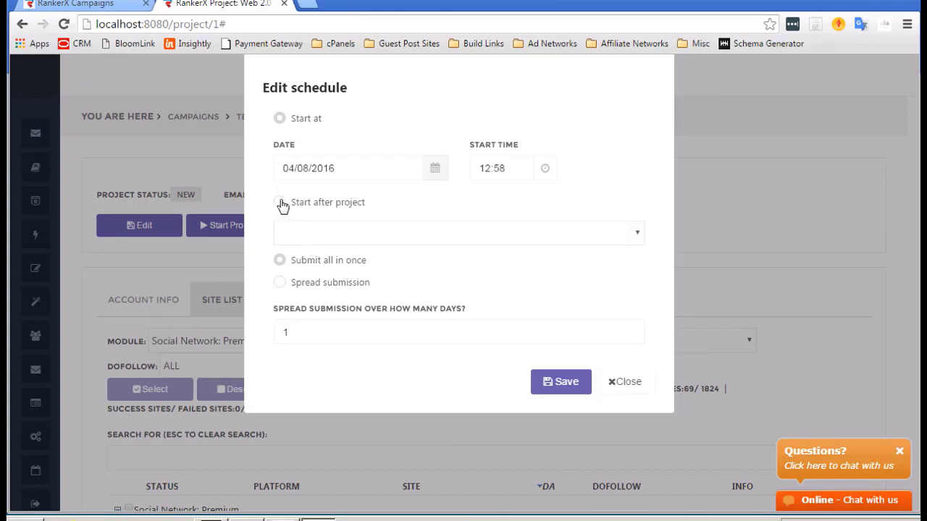
left_click(281, 206)
left_click(279, 119)
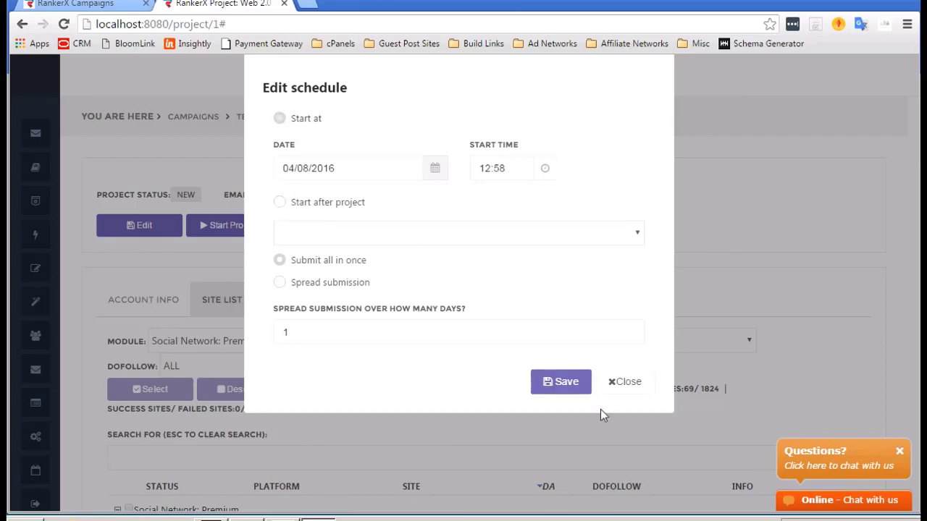
left_click(615, 383)
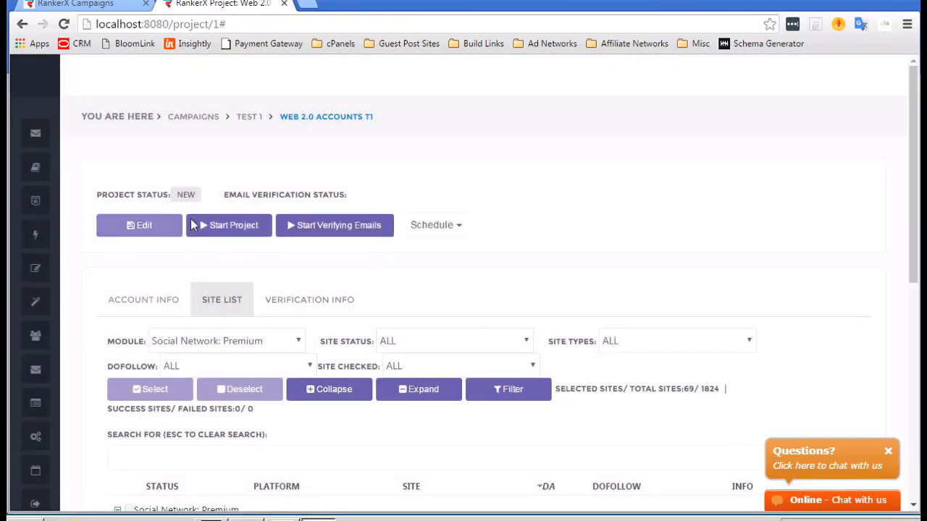
Start the Web 2.0 Accounts T1 project and watch sites like wordpress.com begin signing up.
left_click(208, 225)
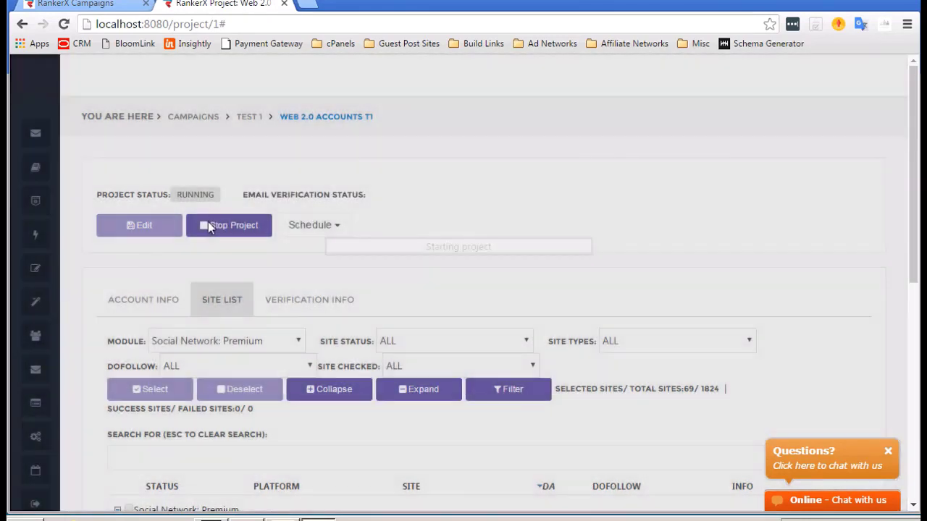
scroll(80, 258, "down", 2)
scroll(80, 258, "down", 5)
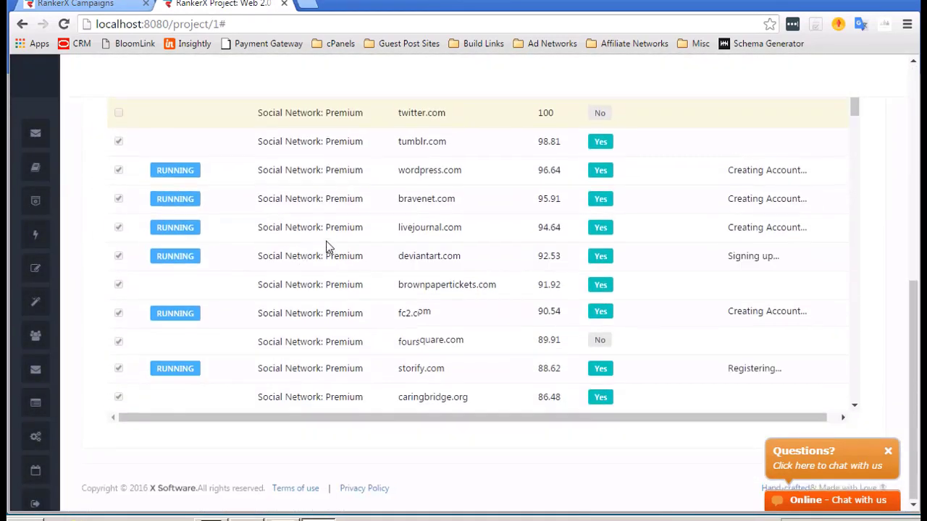
scroll(326, 247, "up", 1)
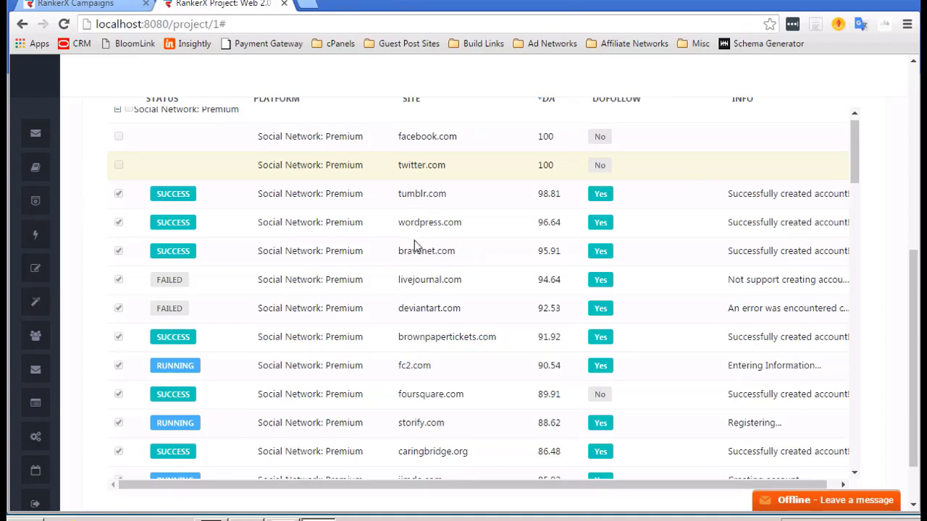
scroll(435, 264, "down", 3)
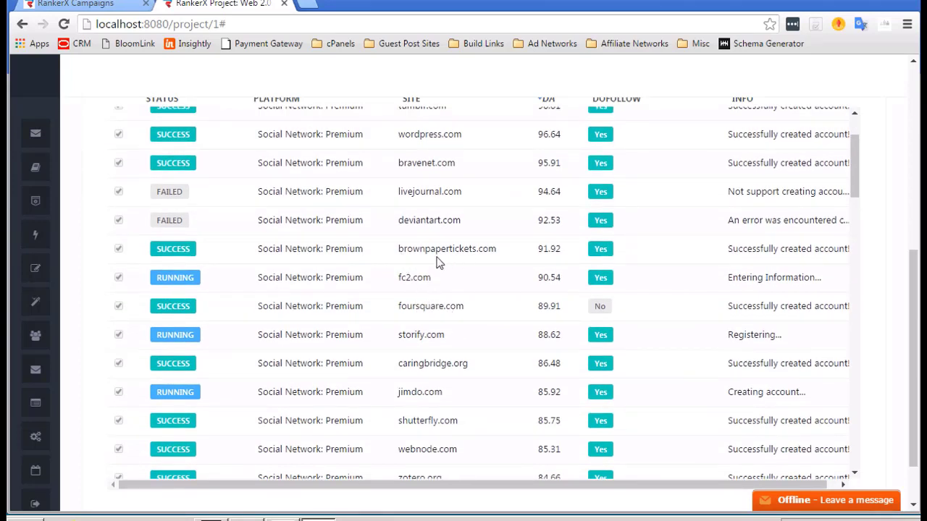
scroll(487, 276, "down", 4)
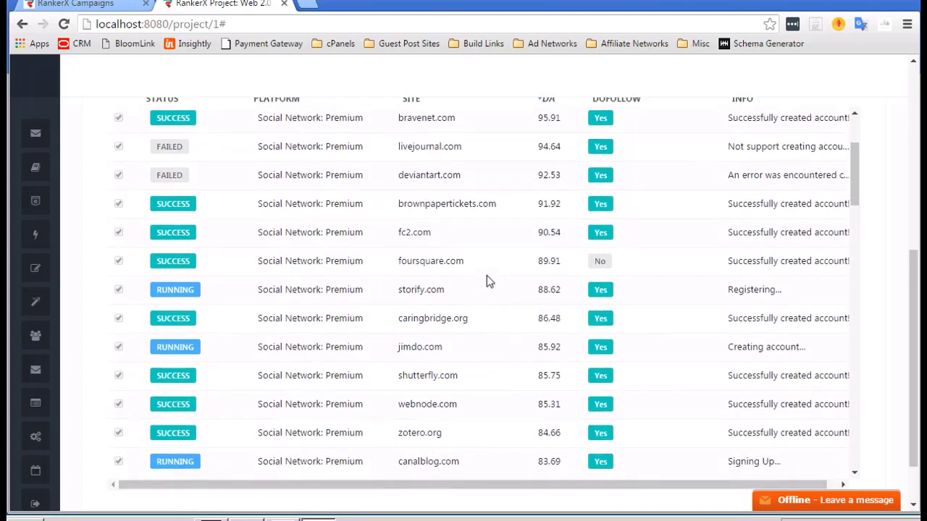
scroll(486, 276, "down", 4)
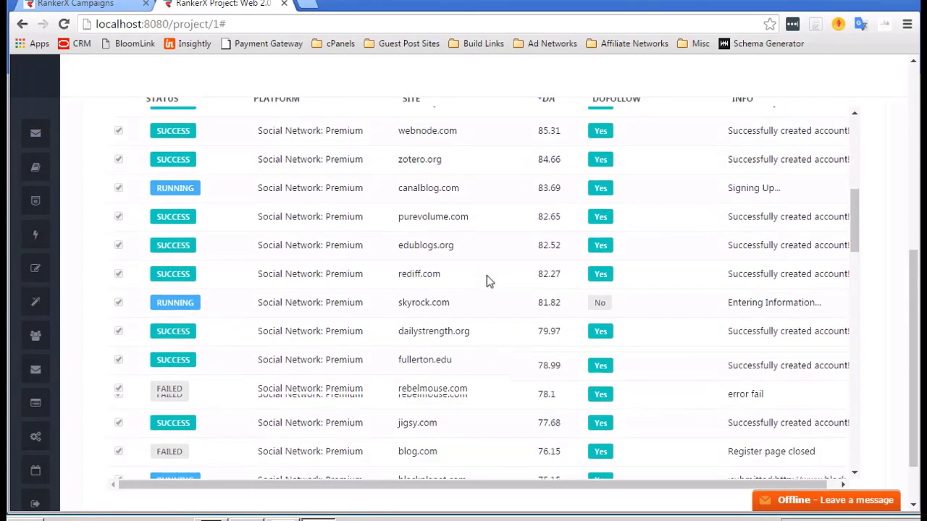
scroll(487, 279, "down", 4)
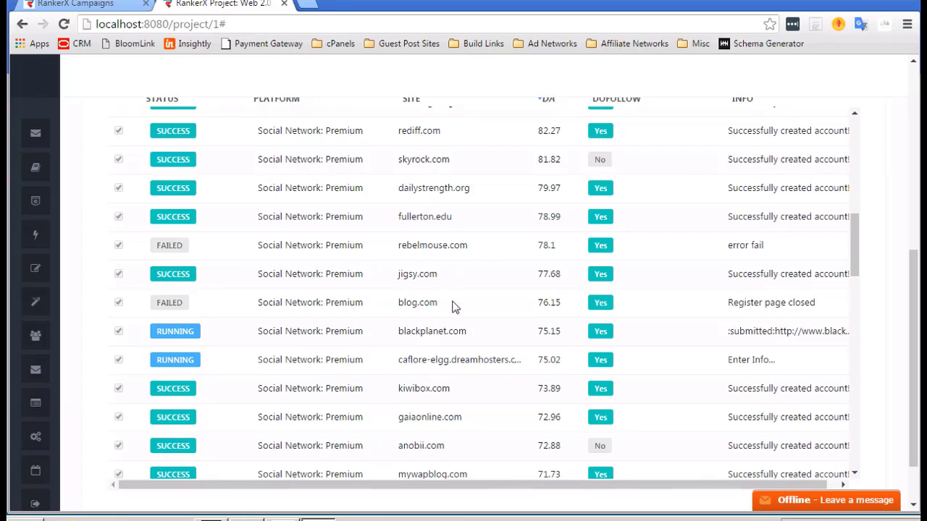
scroll(455, 308, "down", 3)
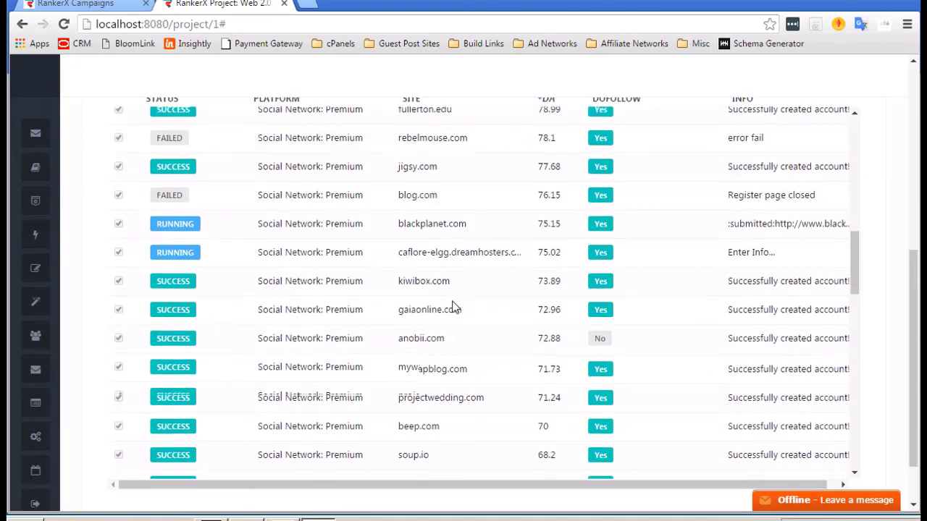
scroll(454, 308, "down", 3)
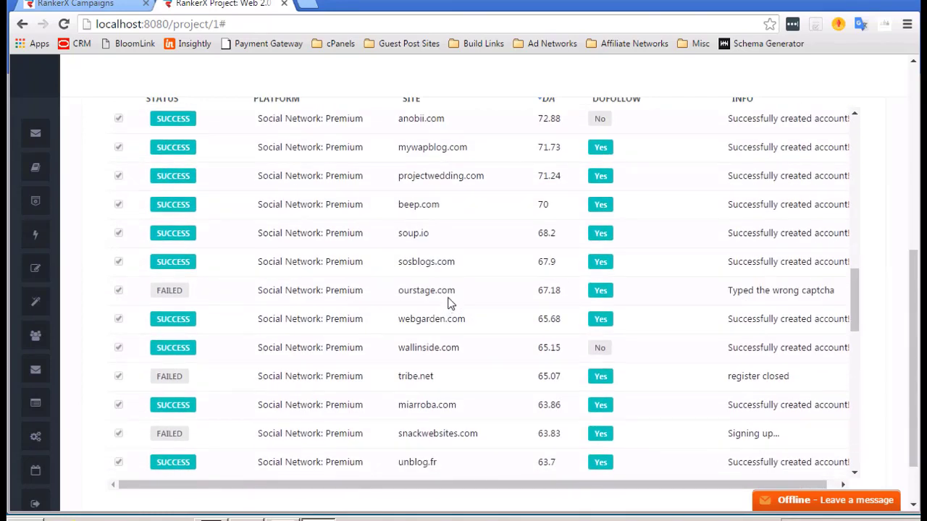
scroll(449, 304, "down", 1)
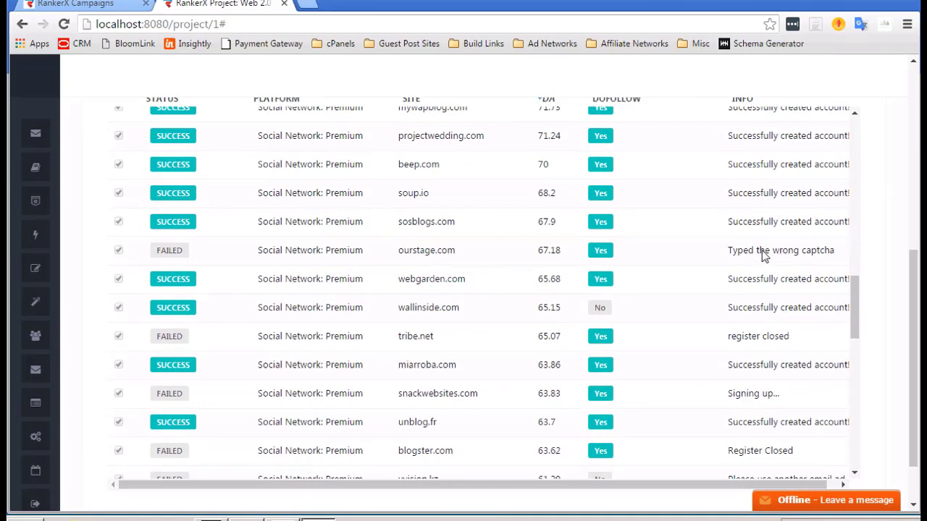
scroll(481, 326, "down", 3)
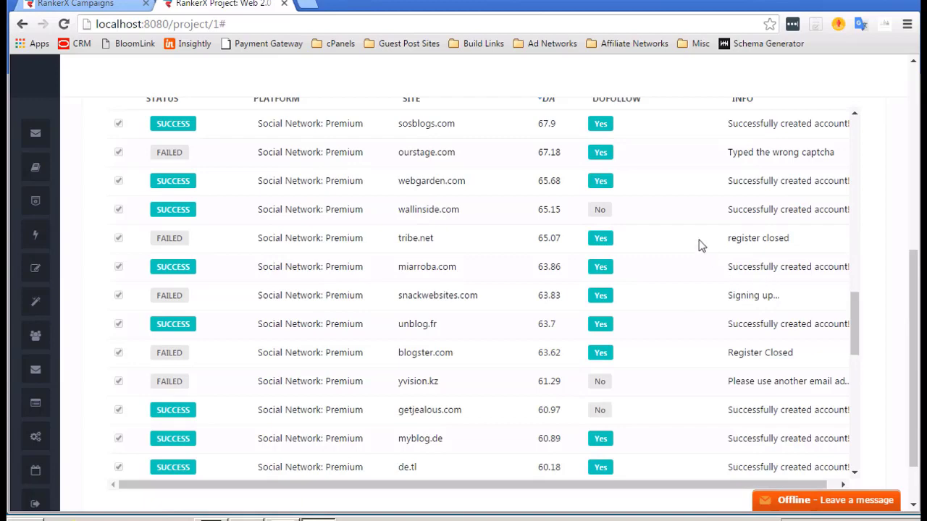
scroll(699, 243, "down", 4)
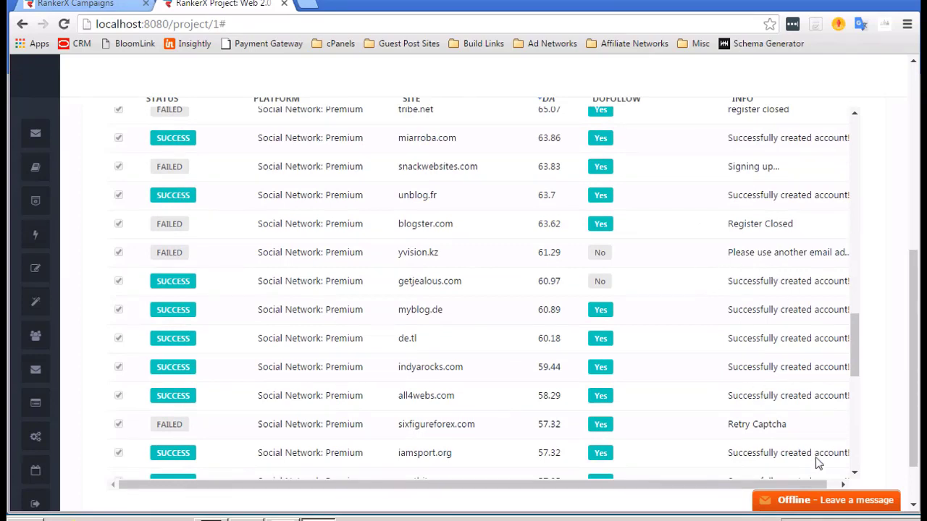
left_click(844, 486)
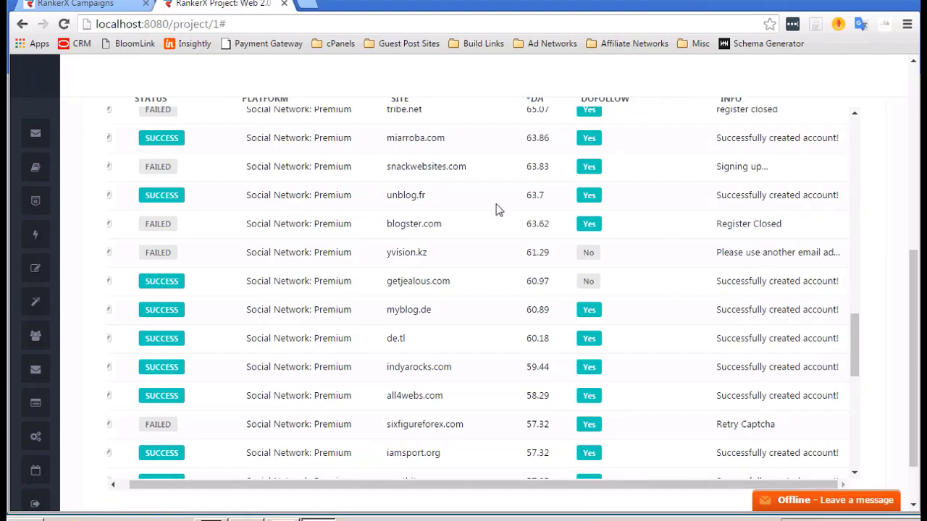
scroll(497, 207, "down", 3)
scroll(463, 271, "down", 1)
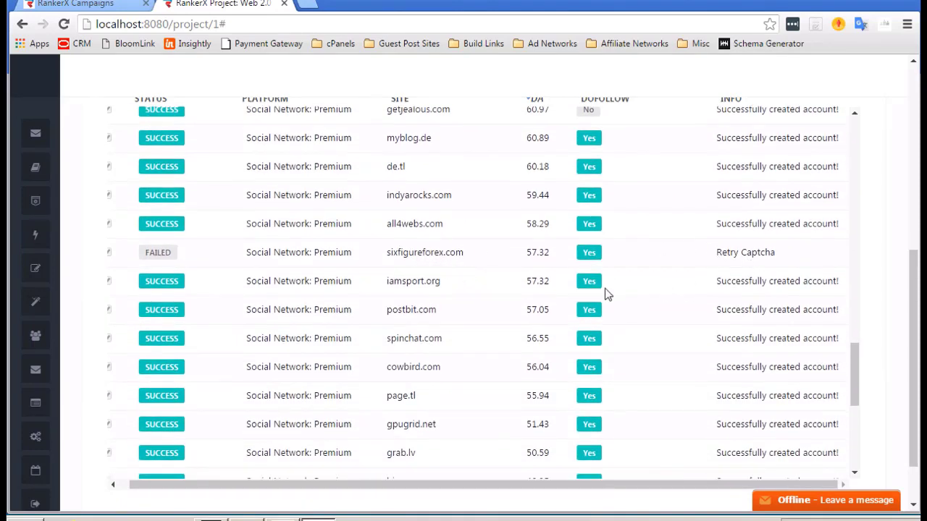
scroll(606, 293, "down", 3)
scroll(606, 293, "down", 2)
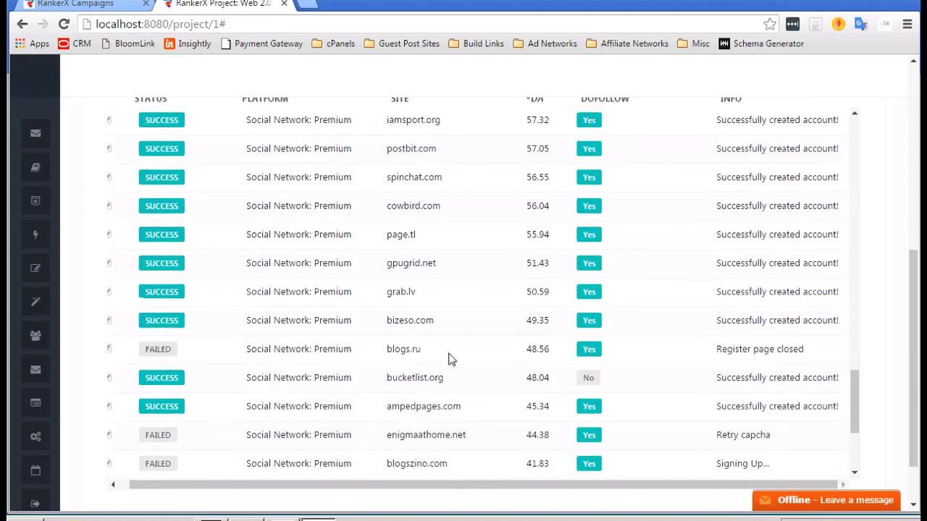
scroll(449, 357, "down", 2)
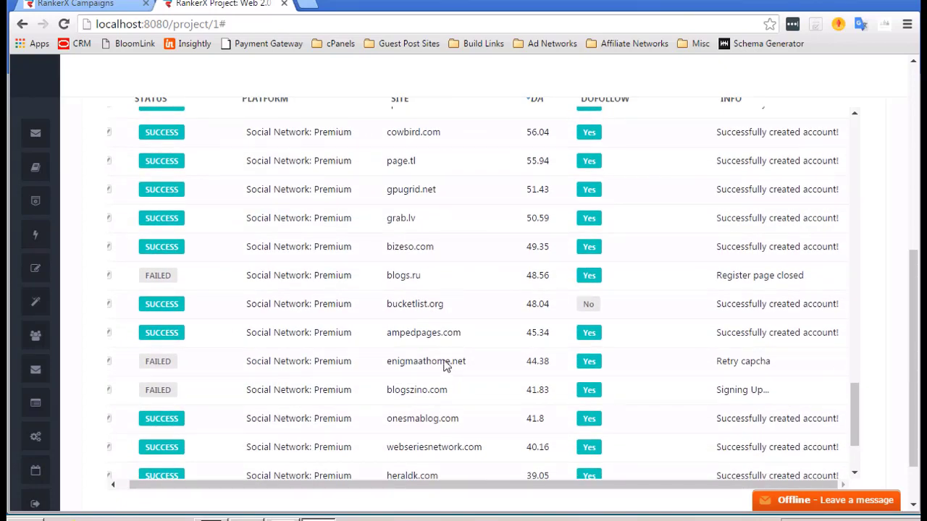
scroll(457, 398, "down", 3)
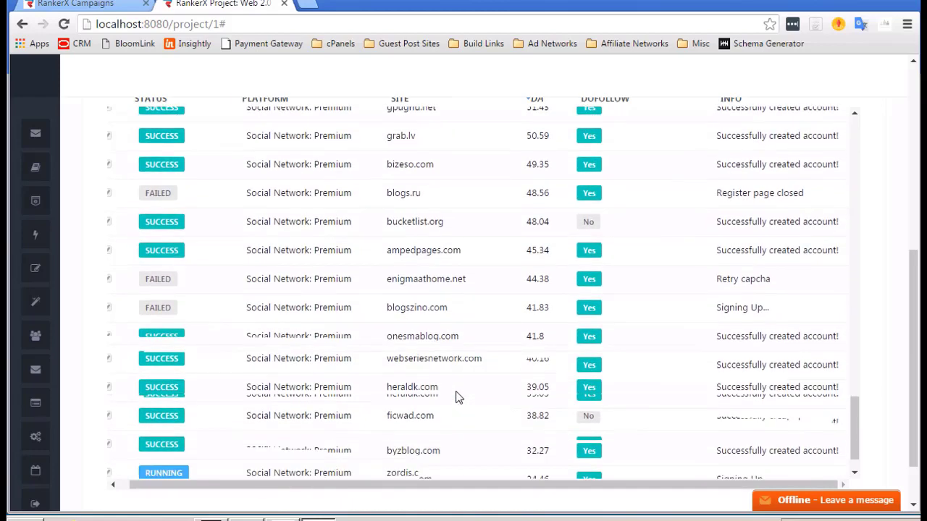
scroll(457, 398, "down", 2)
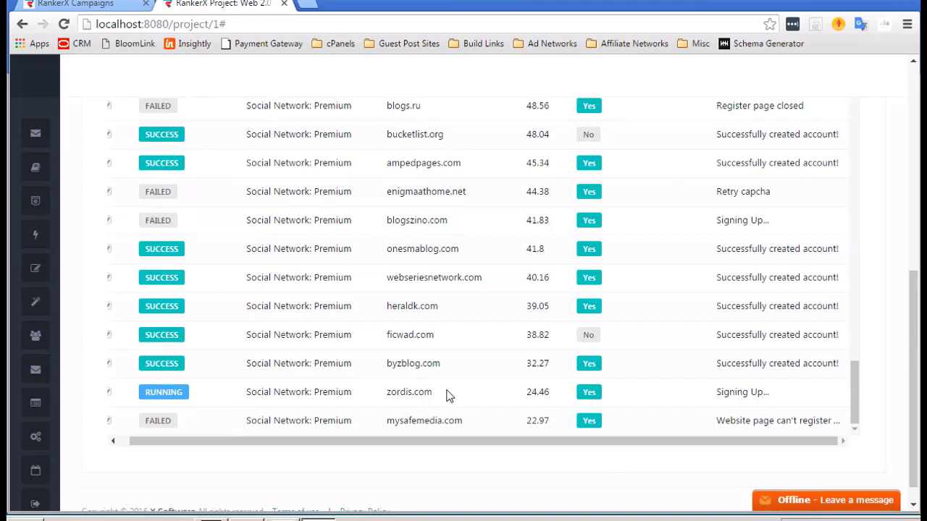
scroll(459, 306, "up", 7)
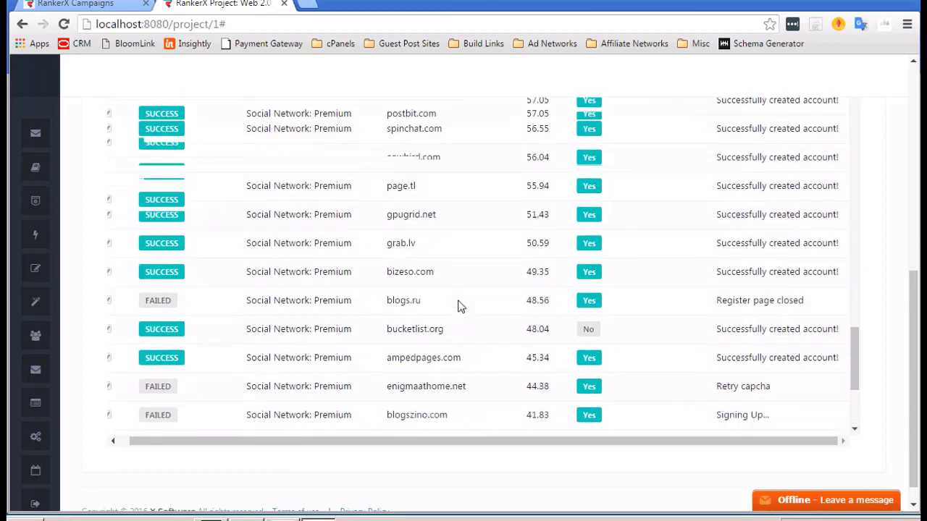
scroll(459, 306, "up", 1)
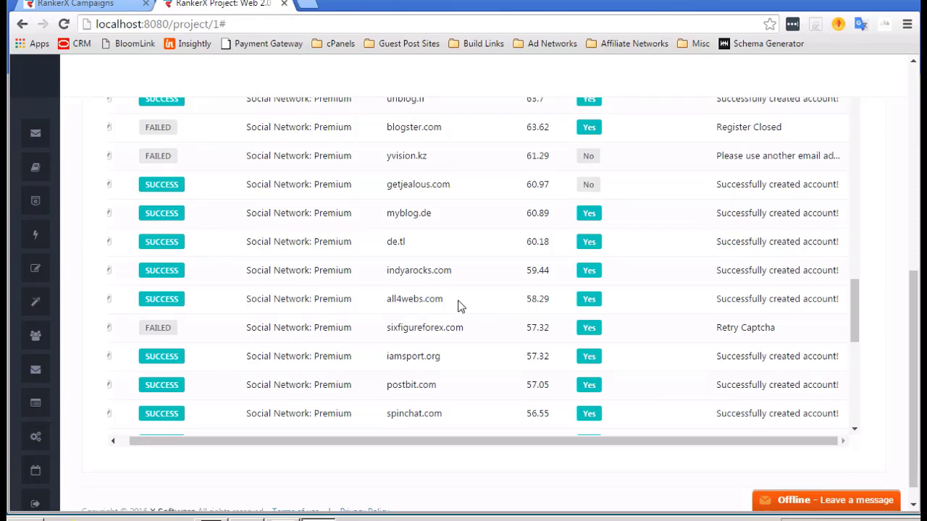
scroll(458, 306, "up", 3)
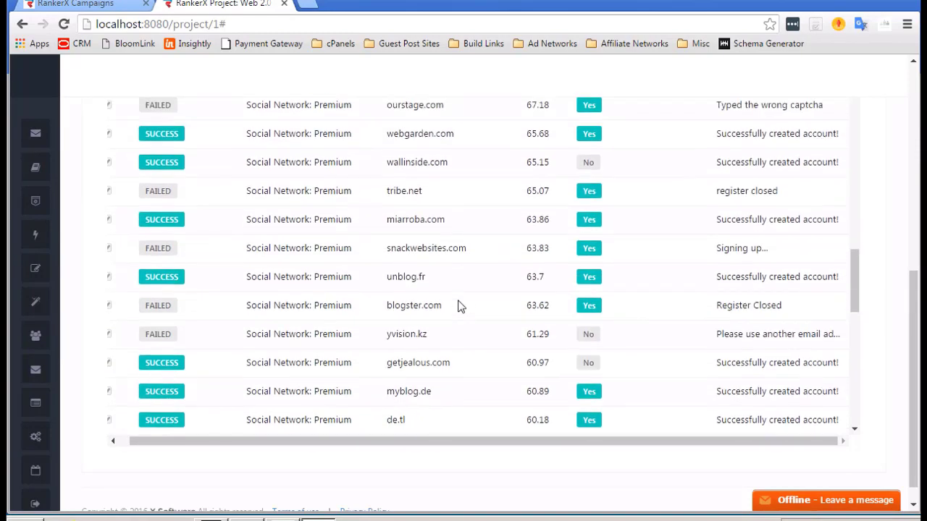
scroll(458, 306, "up", 15)
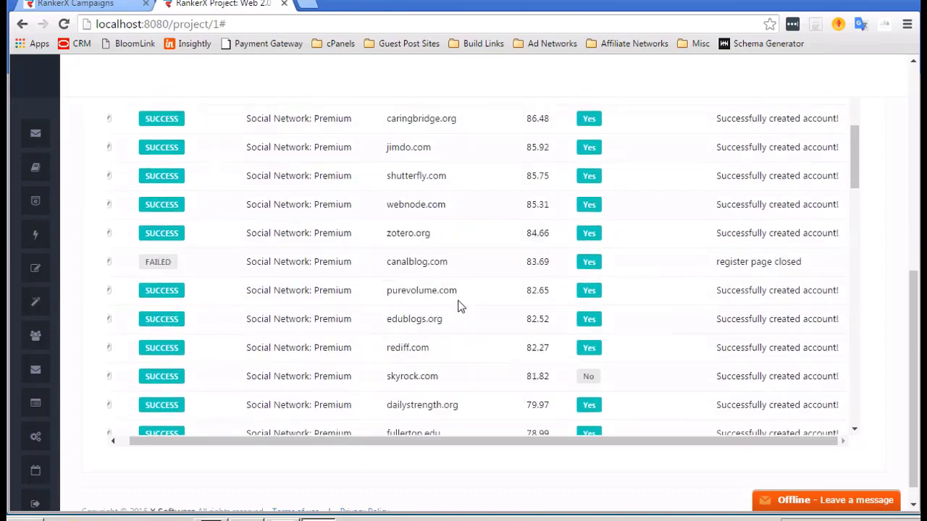
scroll(457, 307, "up", 5)
scroll(399, 285, "down", 2)
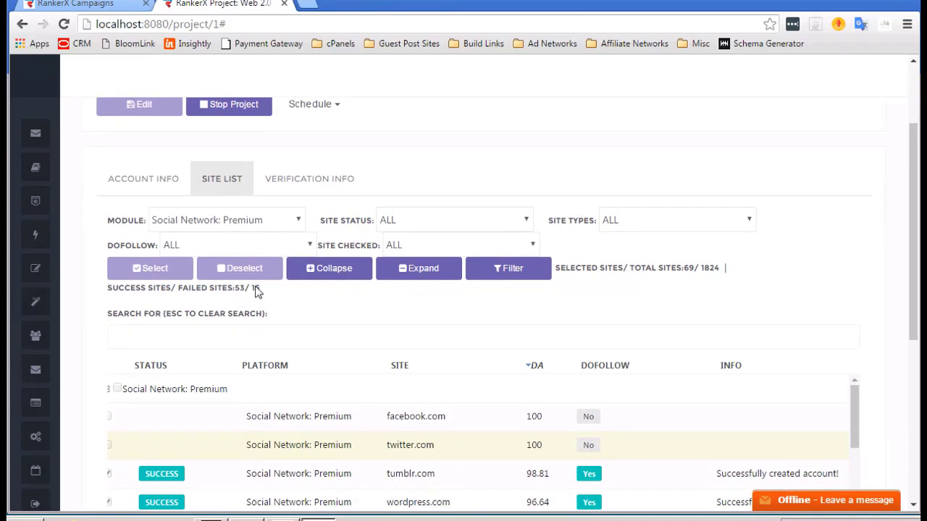
scroll(304, 316, "down", 1)
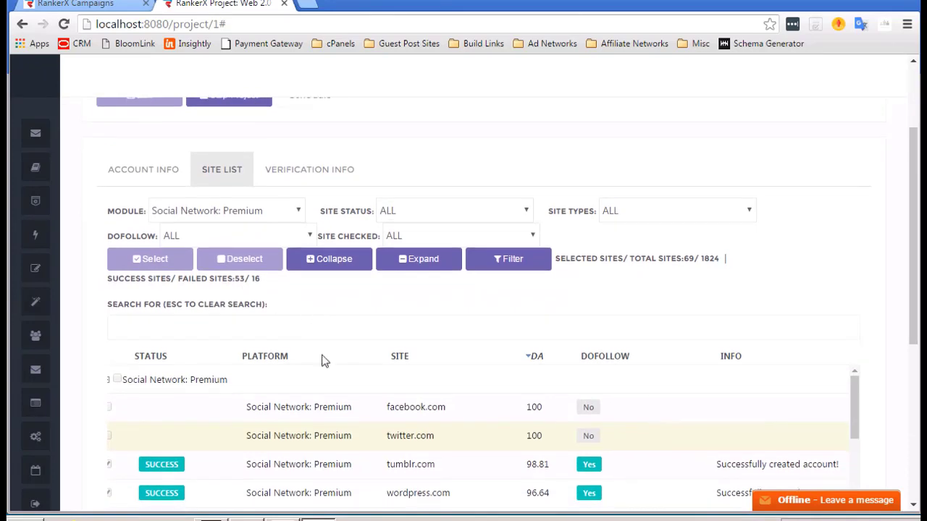
scroll(362, 457, "up", 3)
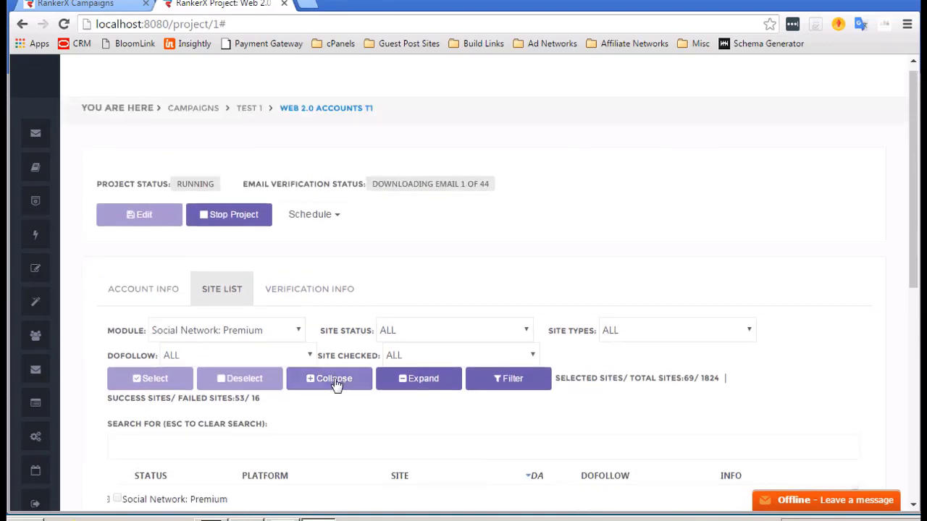
scroll(346, 330, "down", 2)
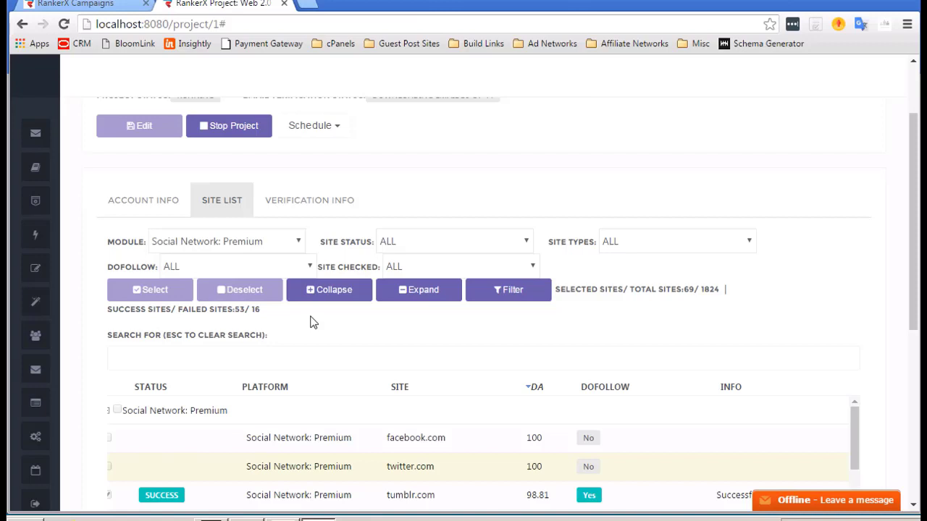
scroll(311, 318, "up", 2)
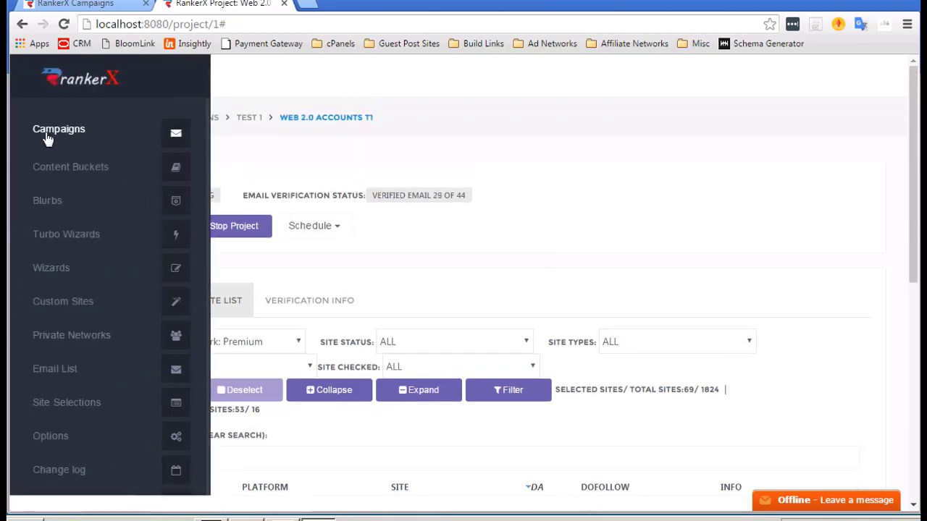
Open the test 1 campaign from the Campaigns list.
left_click(71, 133)
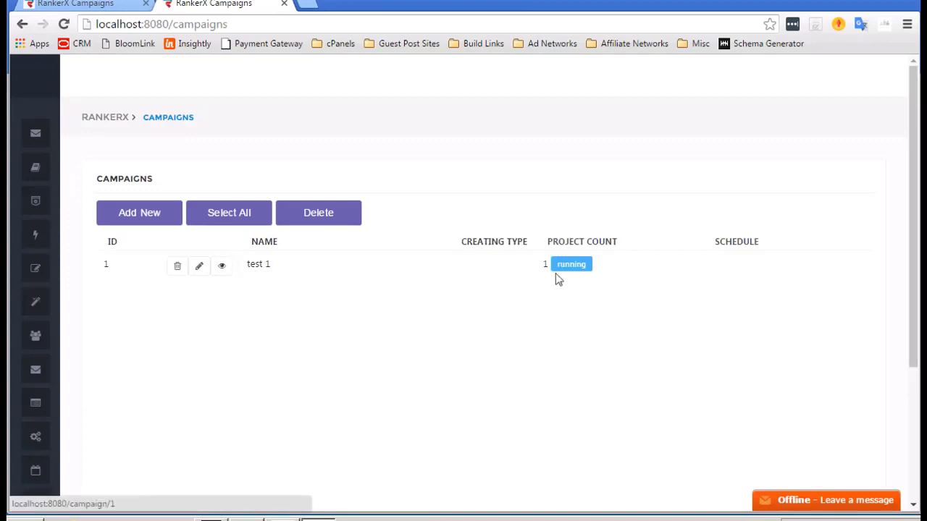
left_click(221, 266)
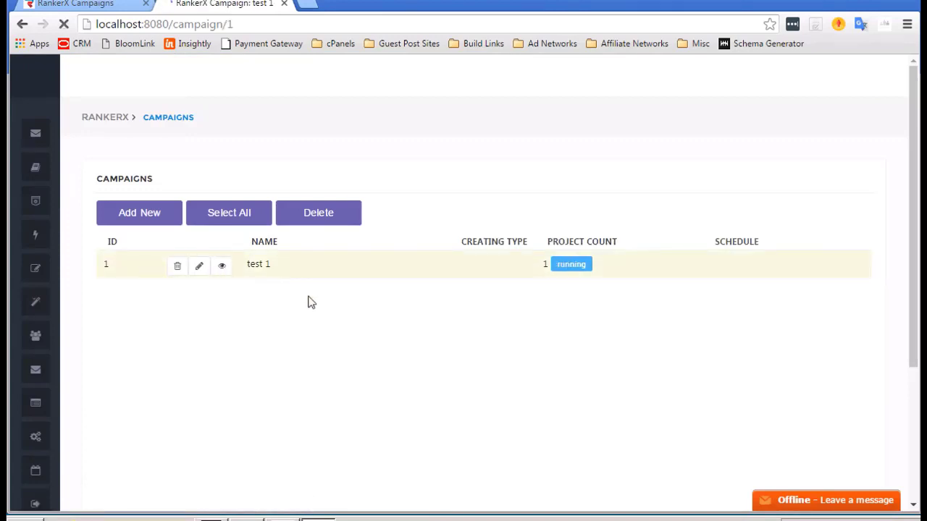
scroll(422, 304, "down", 1)
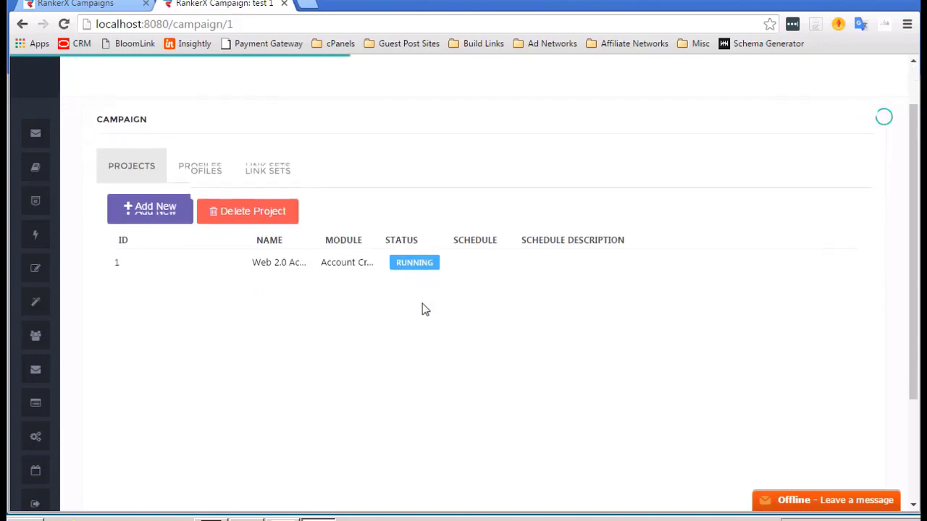
scroll(245, 306, "up", 1)
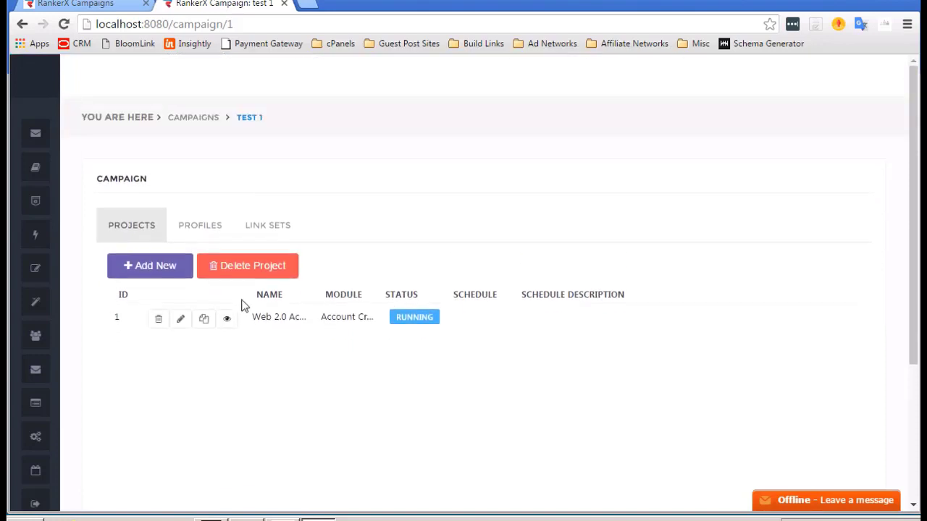
Add a Social Network project named SN1 to the campaign and save it.
left_click(150, 273)
left_click(331, 143)
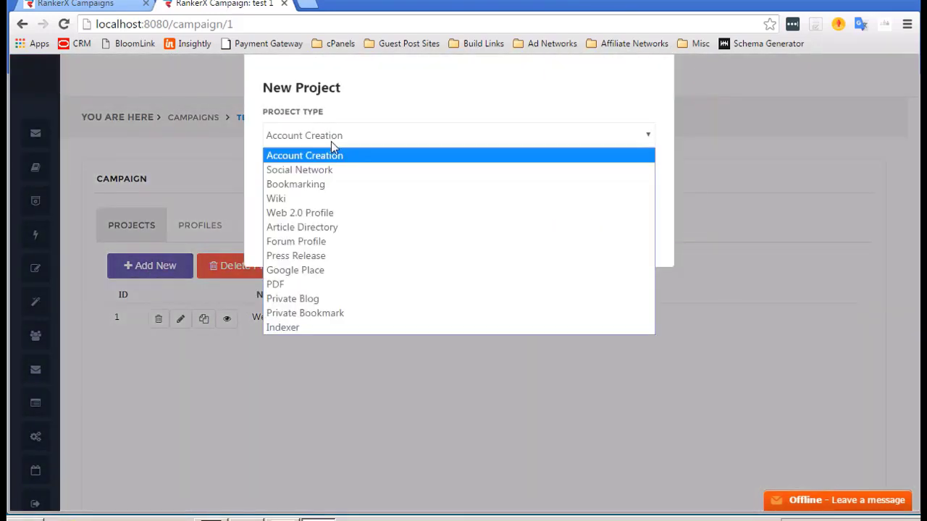
key("Escape")
left_click(319, 165)
left_click(321, 186)
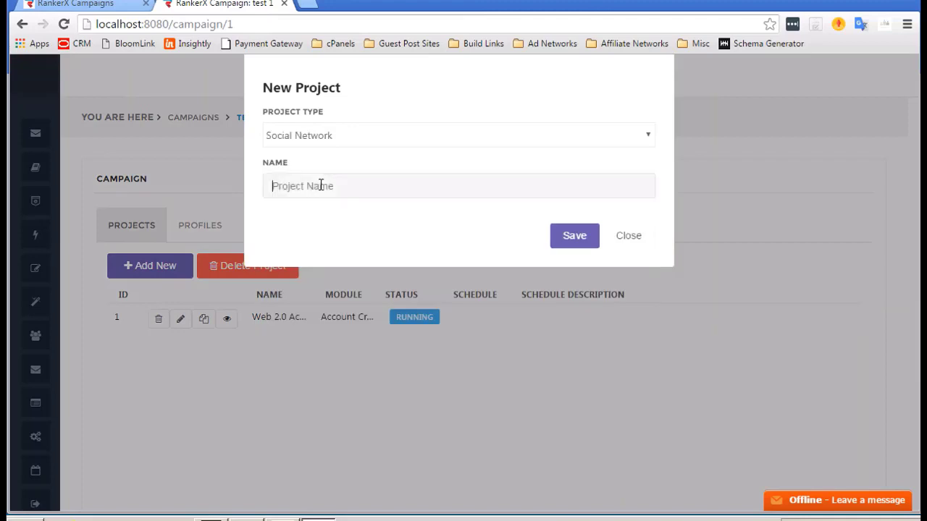
left_click(330, 137)
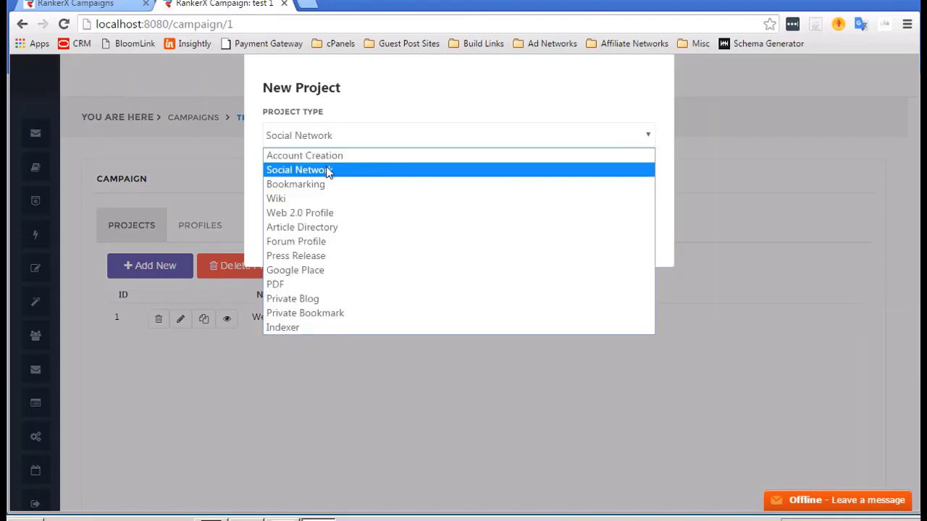
left_click(319, 175)
left_click(314, 185)
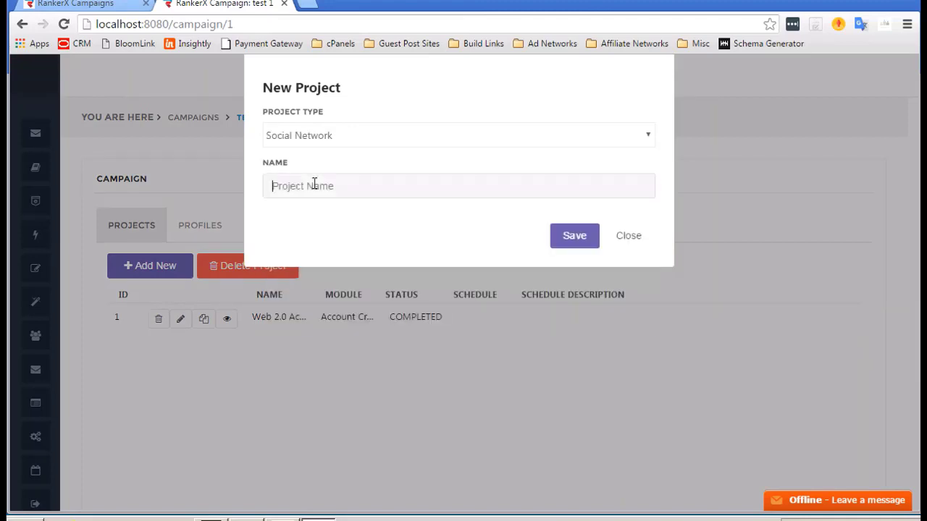
type("SN1")
left_click(571, 241)
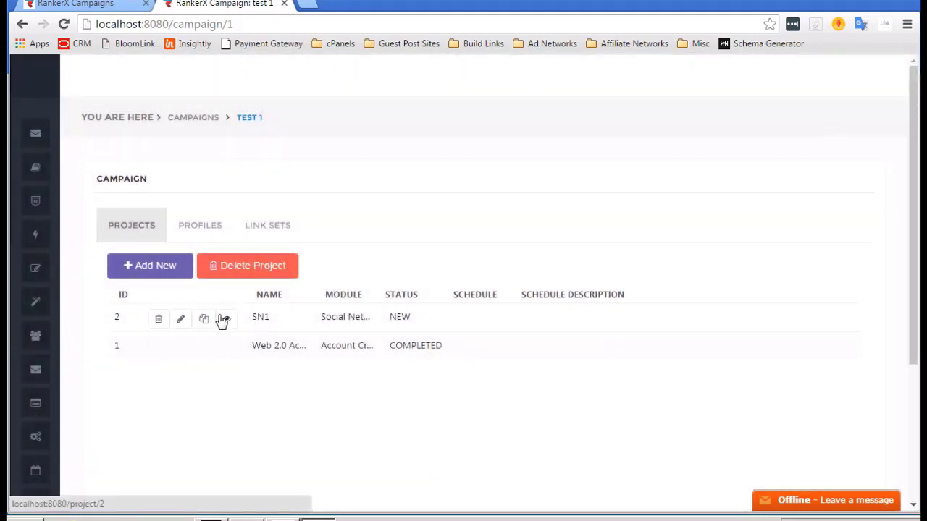
Open the SN1 project in edit mode on its site list, leaving no sites selected.
left_click(222, 324)
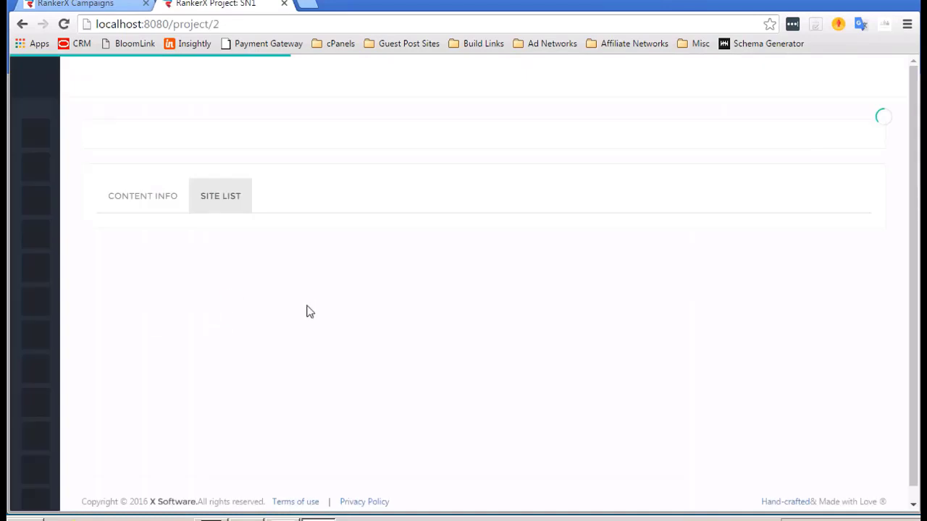
scroll(238, 269, "down", 2)
scroll(239, 270, "down", 2)
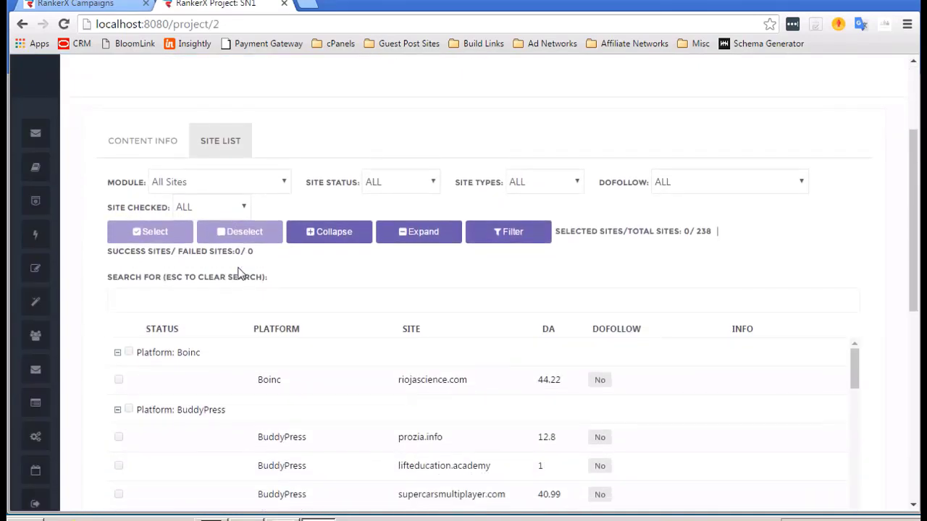
scroll(238, 268, "up", 1)
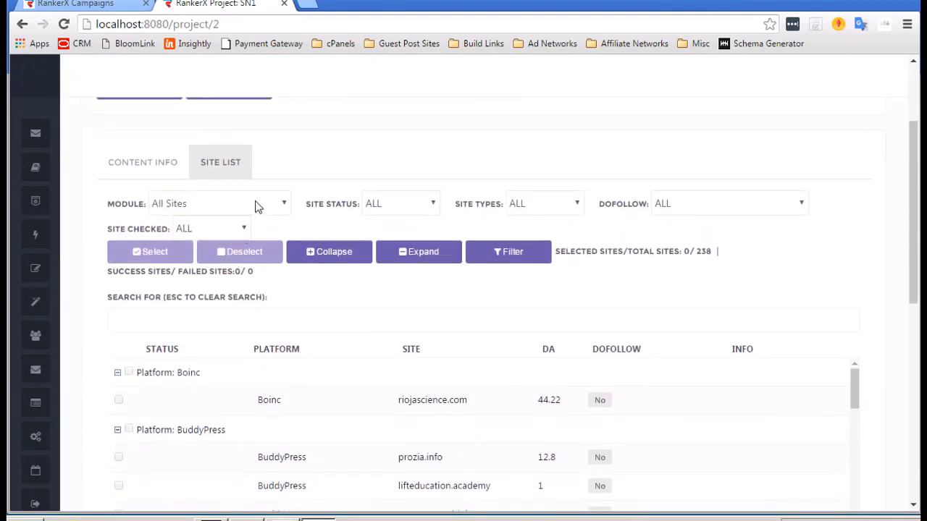
left_click(258, 203)
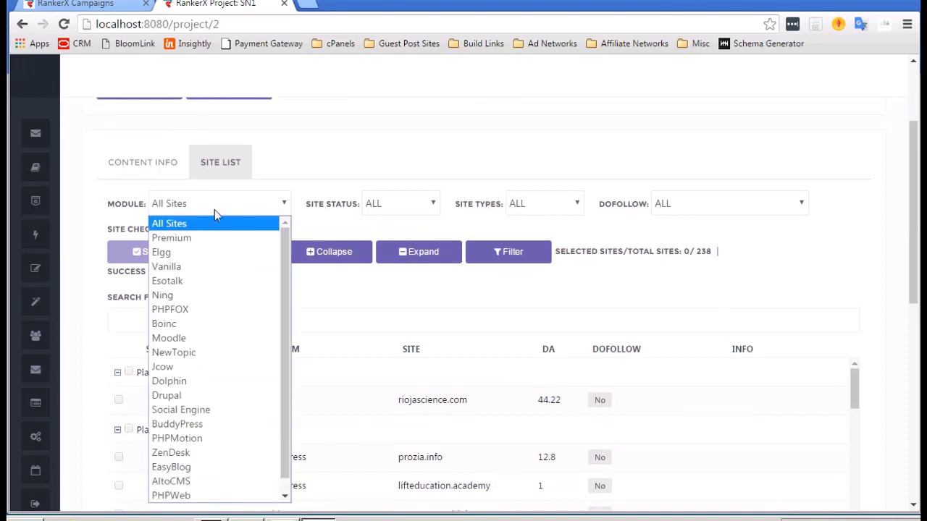
left_click(224, 224)
scroll(145, 195, "up", 1)
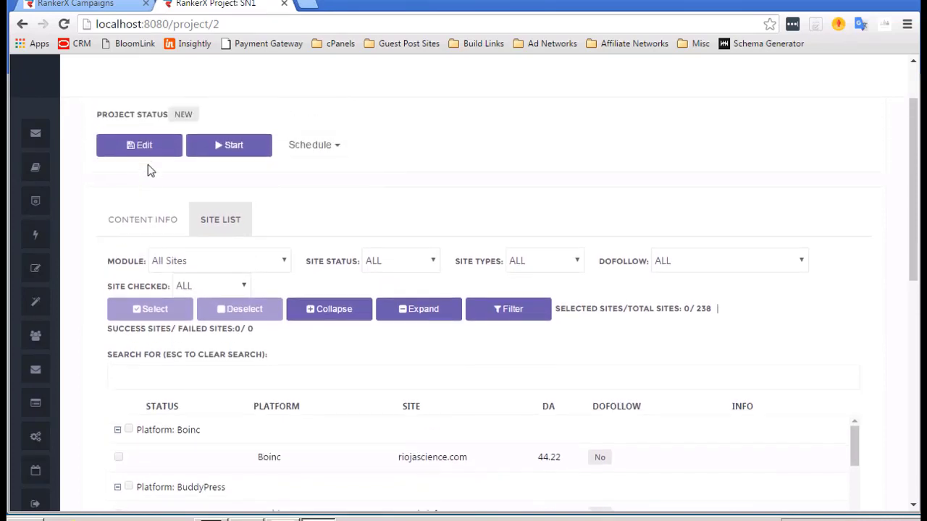
left_click(147, 149)
scroll(150, 228, "down", 1)
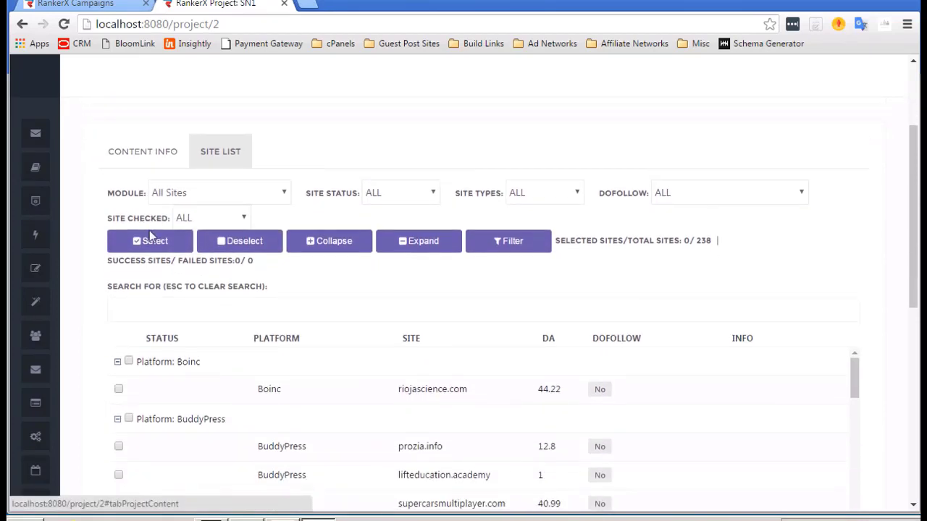
left_click(150, 239)
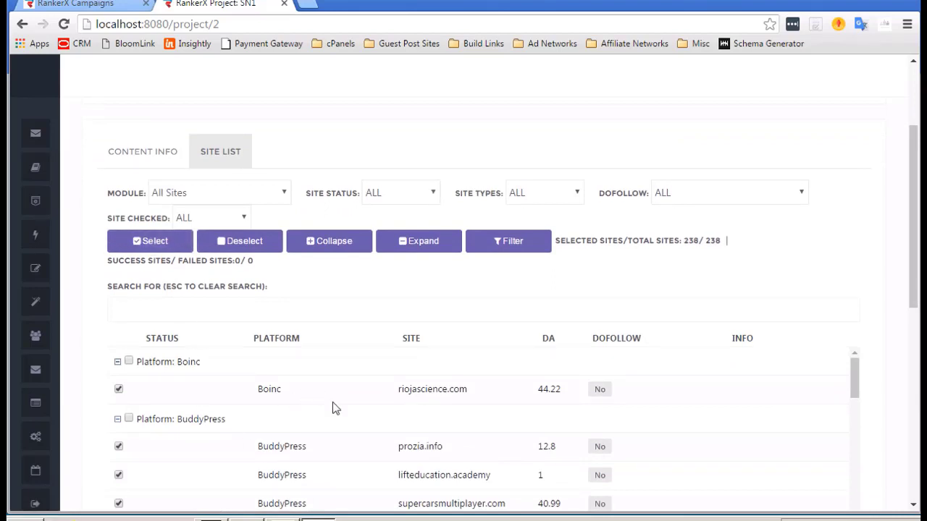
scroll(332, 408, "down", 3)
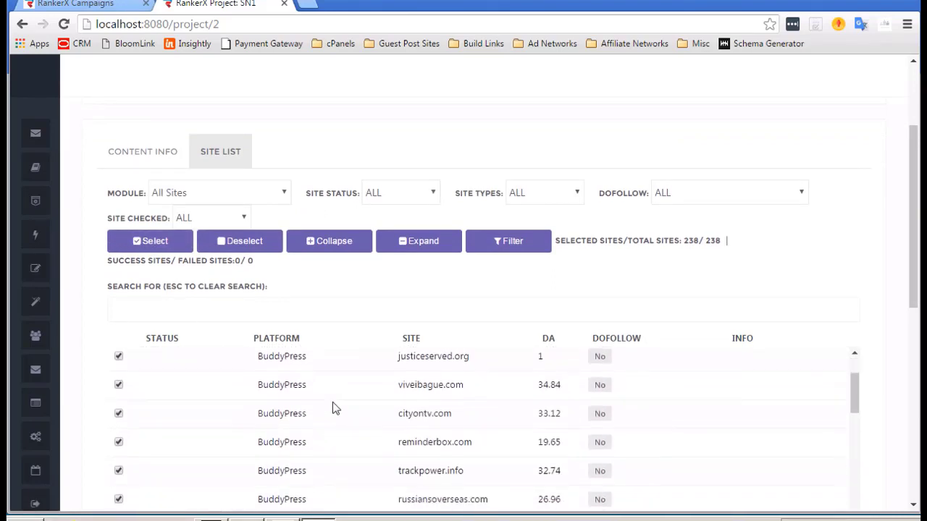
scroll(332, 408, "down", 1)
scroll(333, 420, "up", 4)
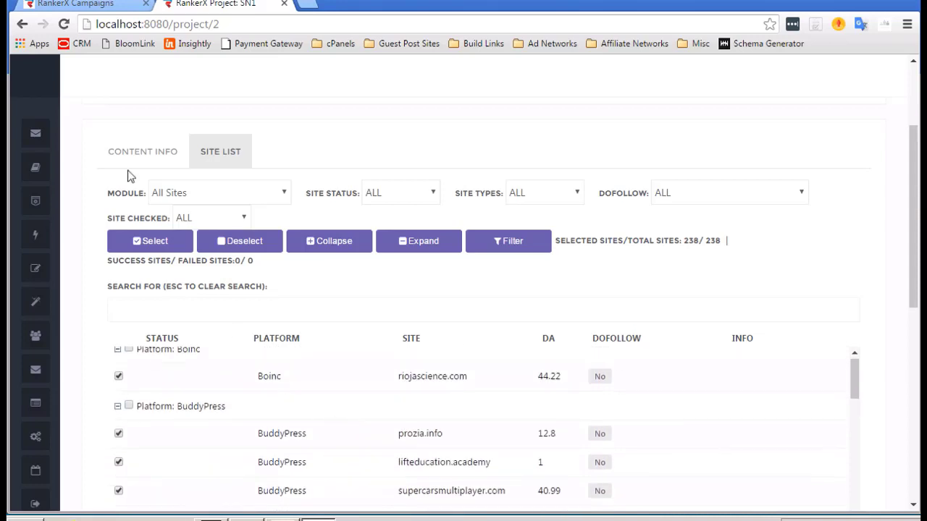
scroll(130, 178, "up", 1)
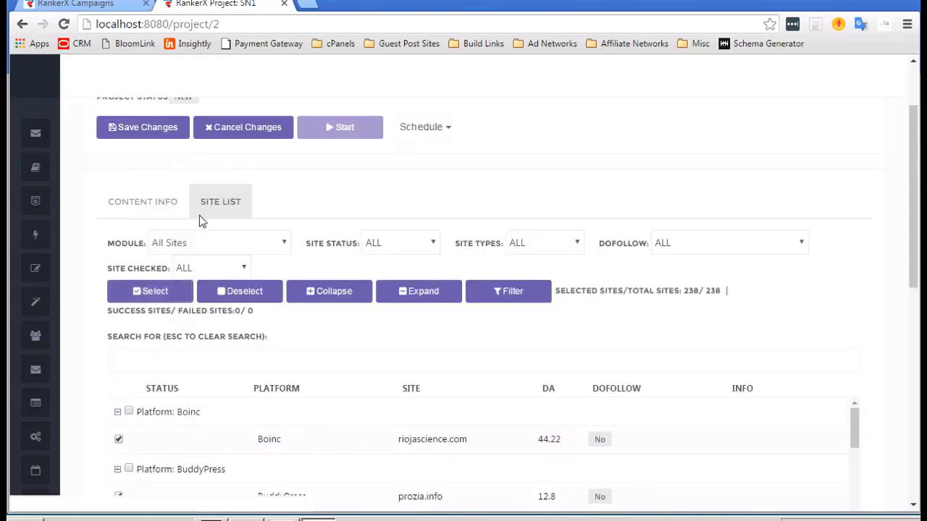
left_click(237, 292)
Limit the site list to Premium, select all 71 sites and filter to the checked ones.
left_click(255, 245)
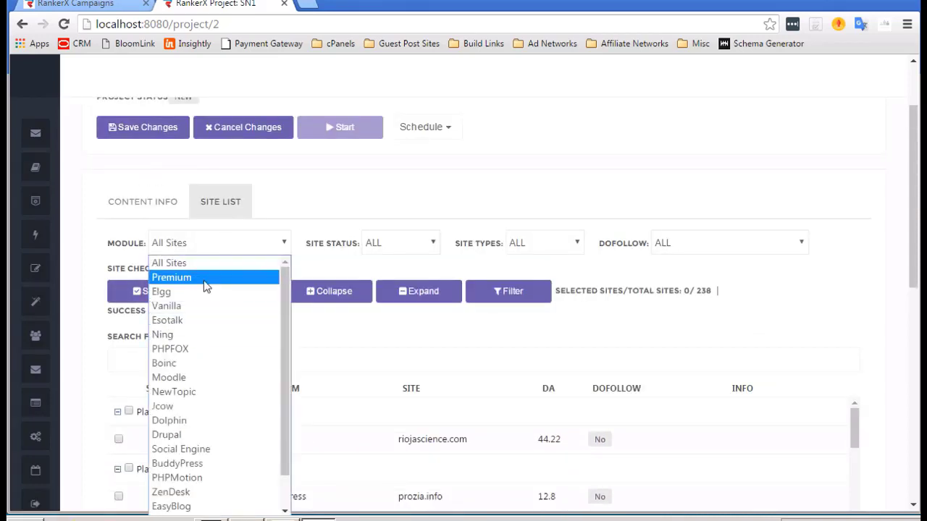
left_click(205, 281)
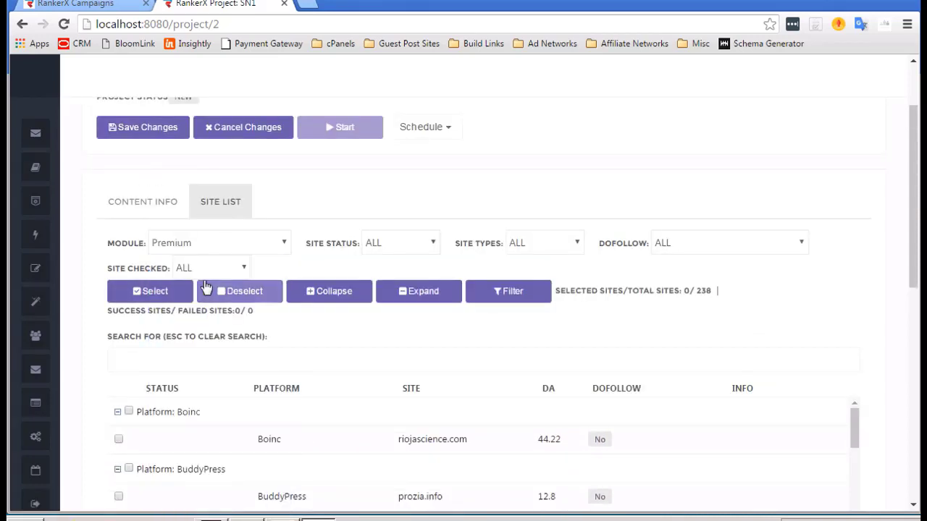
left_click(143, 295)
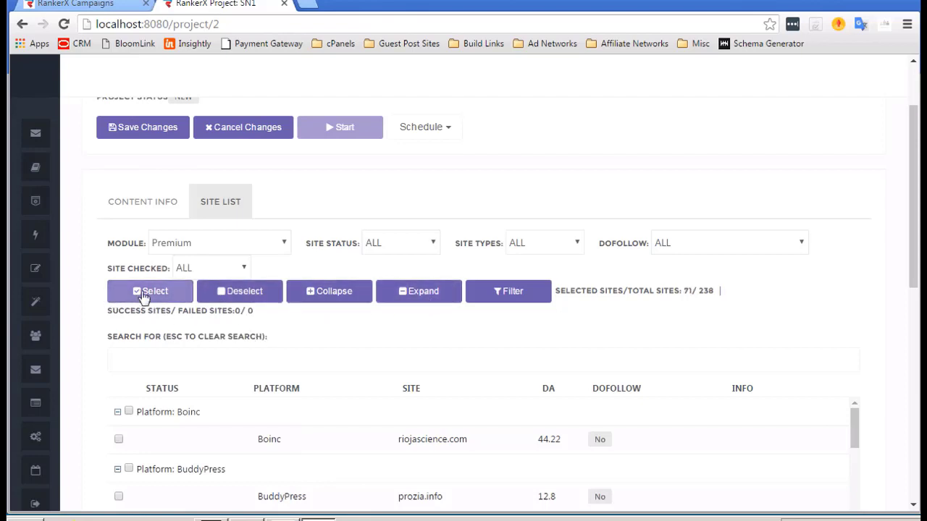
left_click(526, 301)
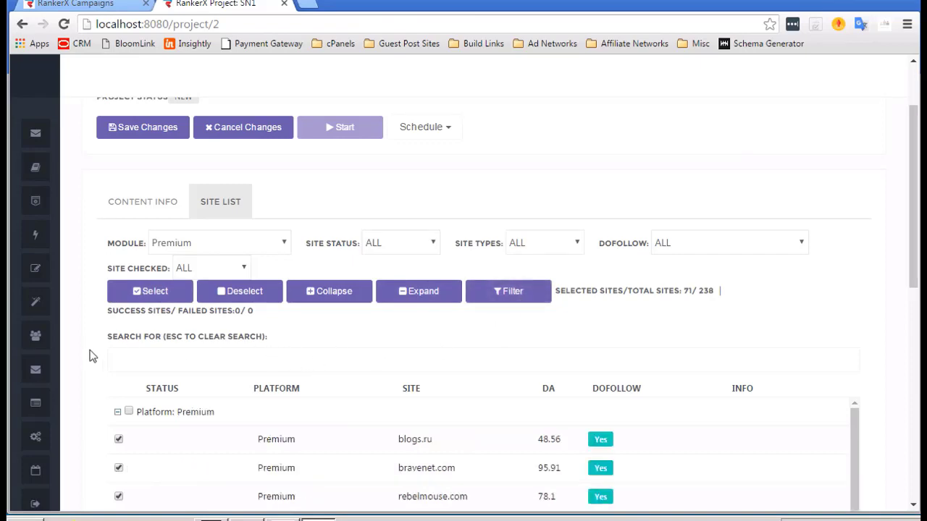
scroll(80, 331, "down", 5)
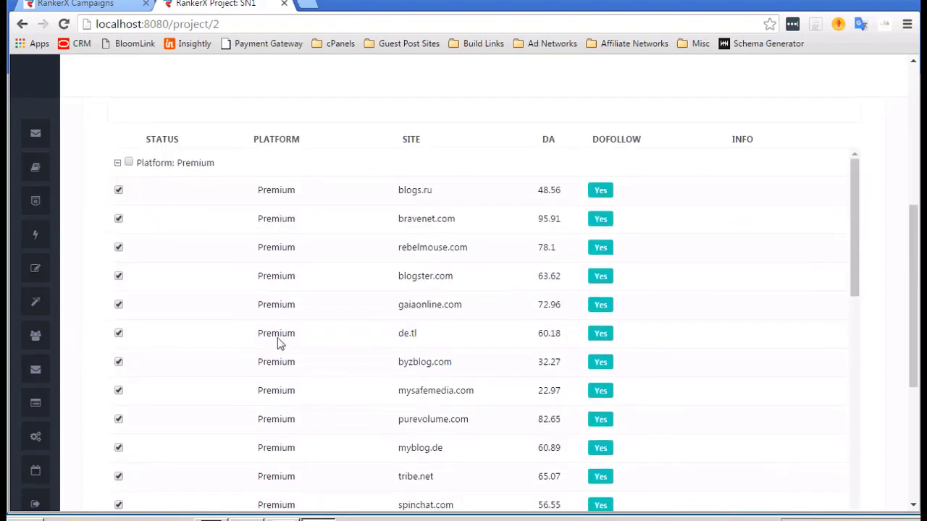
scroll(358, 325, "down", 3)
scroll(357, 325, "up", 10)
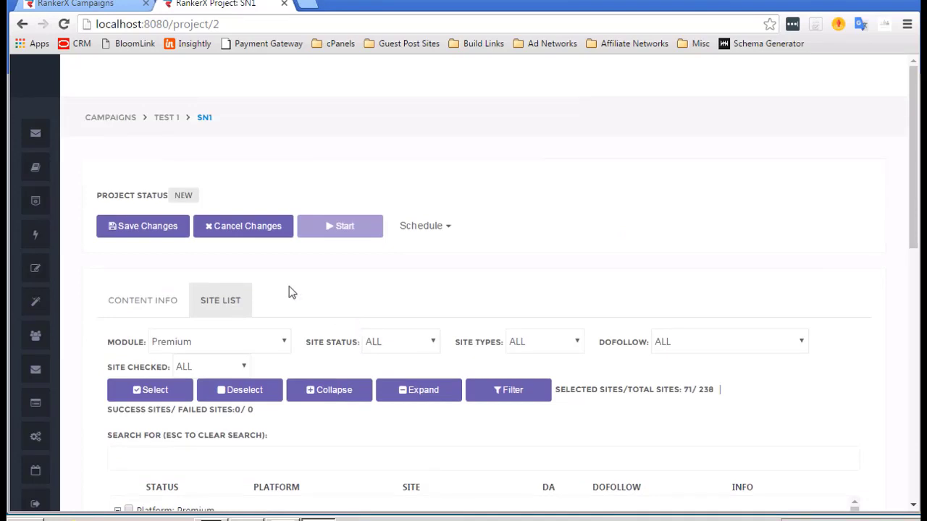
Choose Social Network Accounts as the account profile on SN1's Content Info tab.
left_click(137, 303)
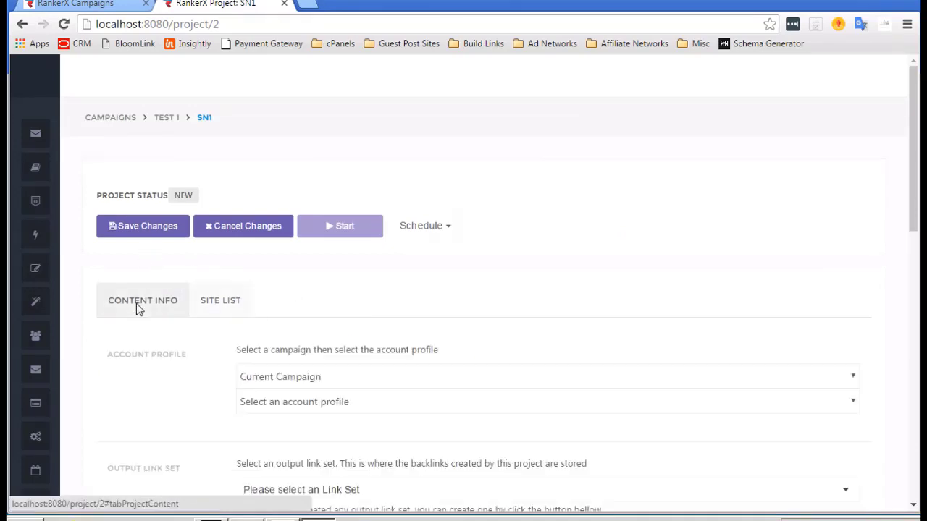
scroll(239, 346, "down", 1)
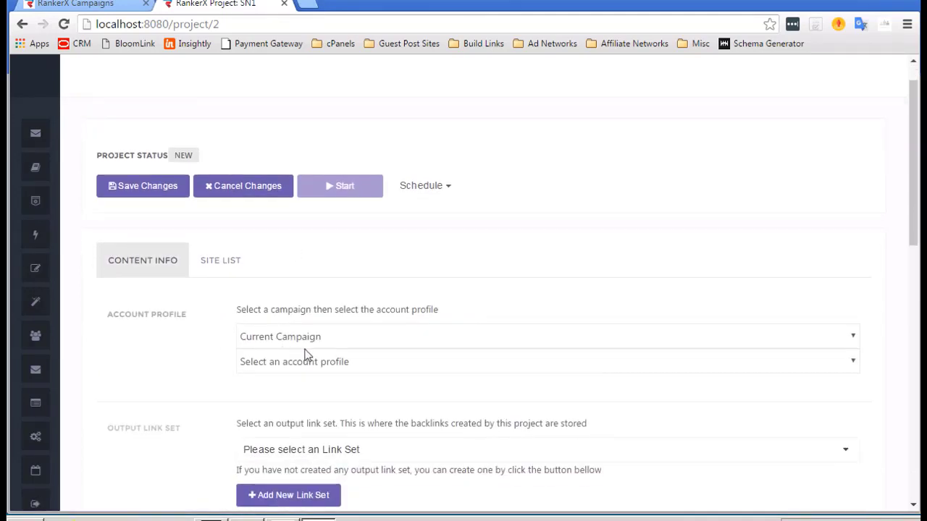
left_click(354, 362)
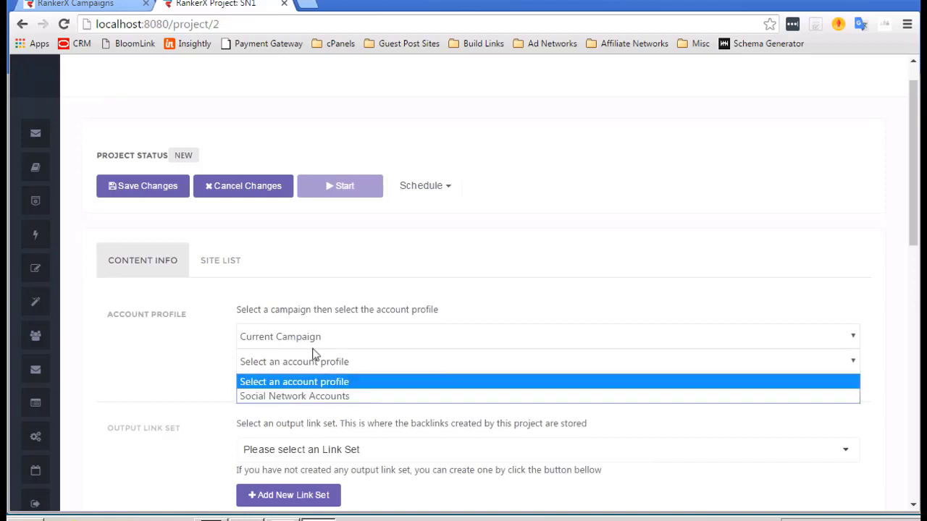
left_click(165, 334)
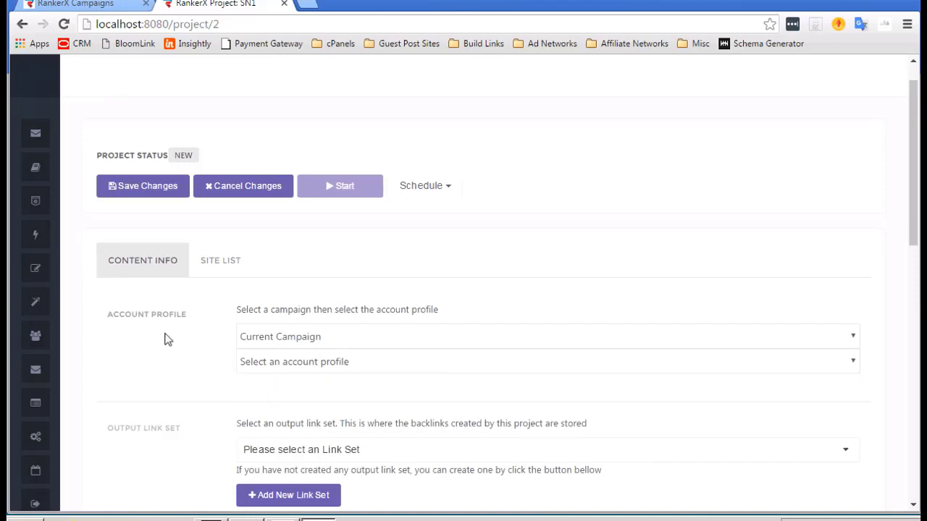
left_click(323, 363)
left_click(325, 397)
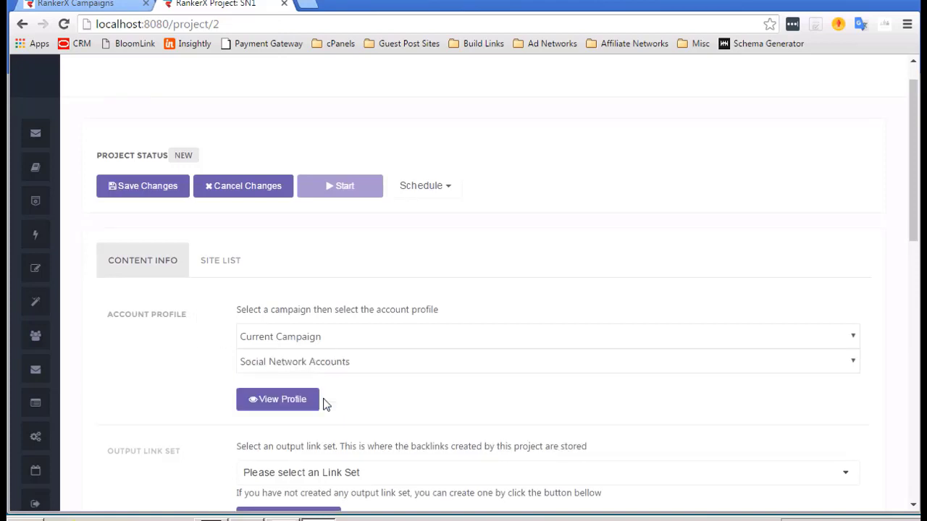
scroll(324, 404, "down", 1)
scroll(260, 372, "down", 1)
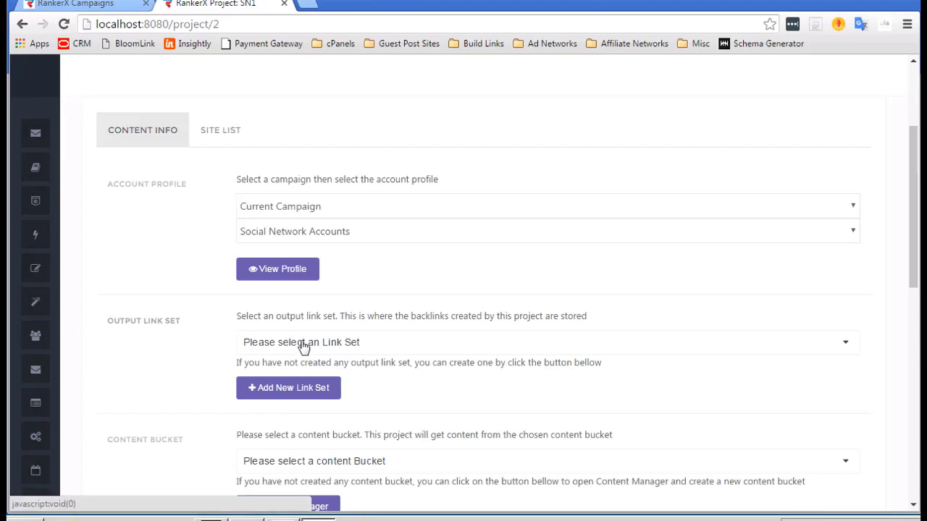
Create a new link set named 'SN1 - Output'.
left_click(273, 391)
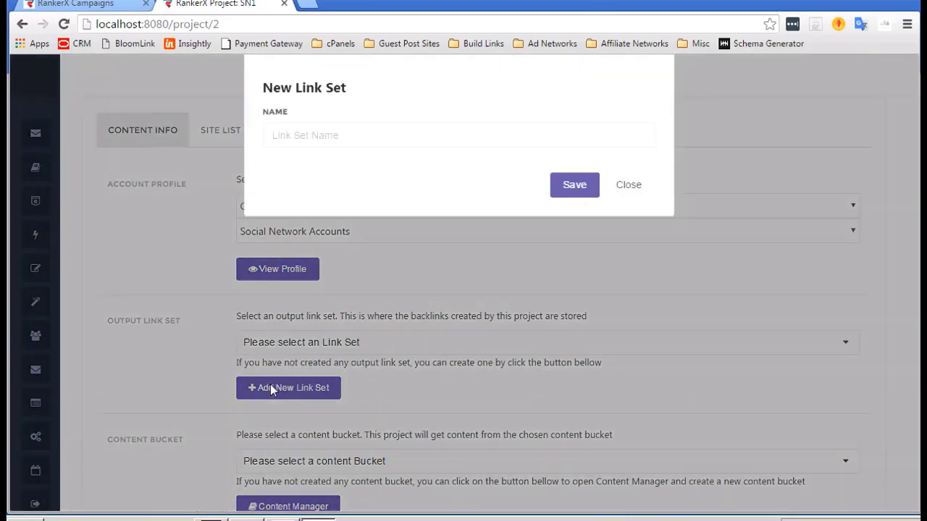
left_click(371, 141)
type("SN1 - Output")
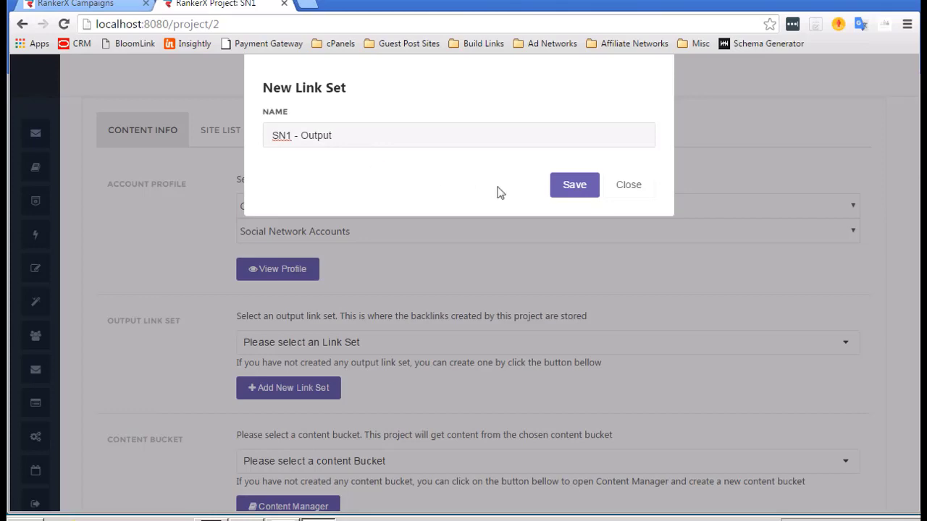
left_click(575, 186)
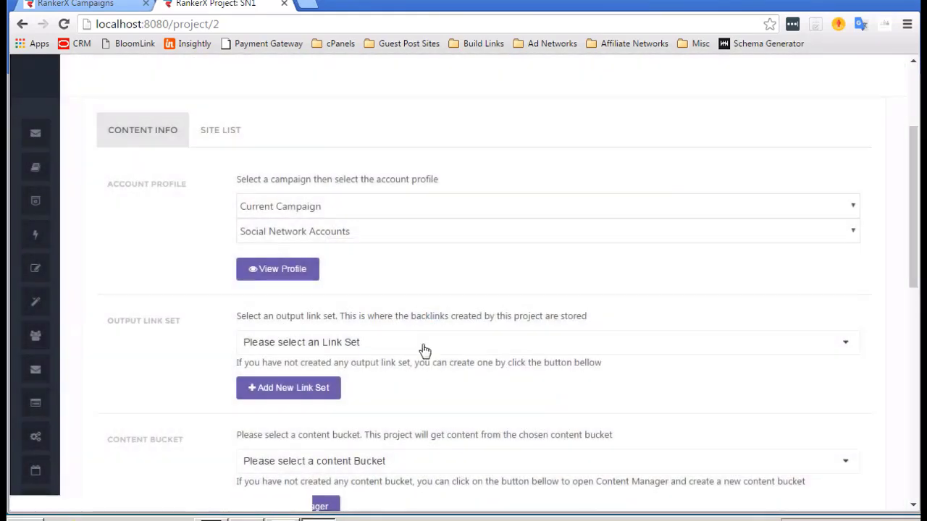
Select 'SN1 - Output' as the project's output link set.
left_click(420, 348)
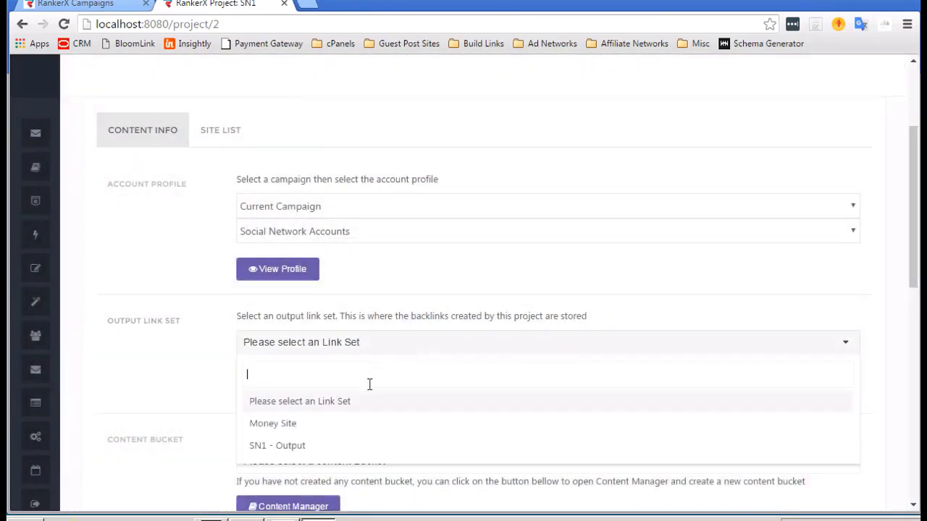
left_click(308, 447)
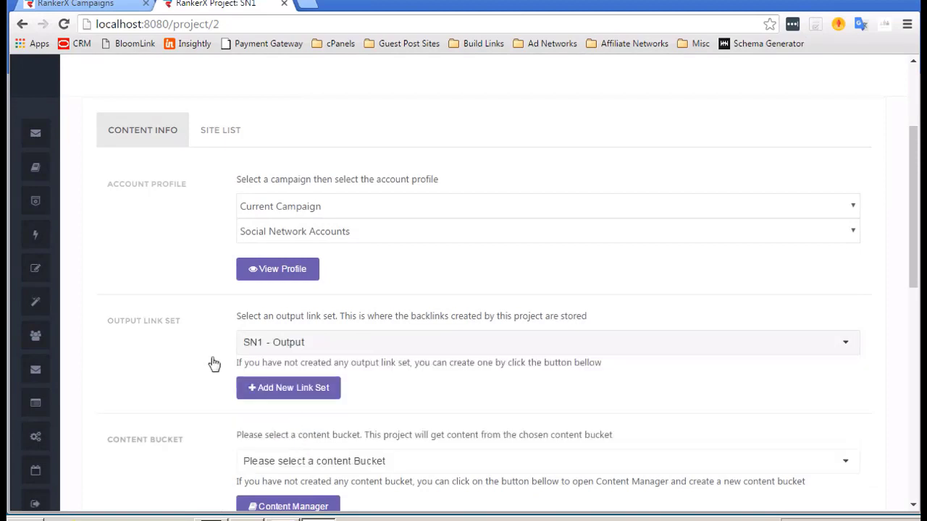
scroll(210, 359, "down", 1)
scroll(209, 359, "down", 2)
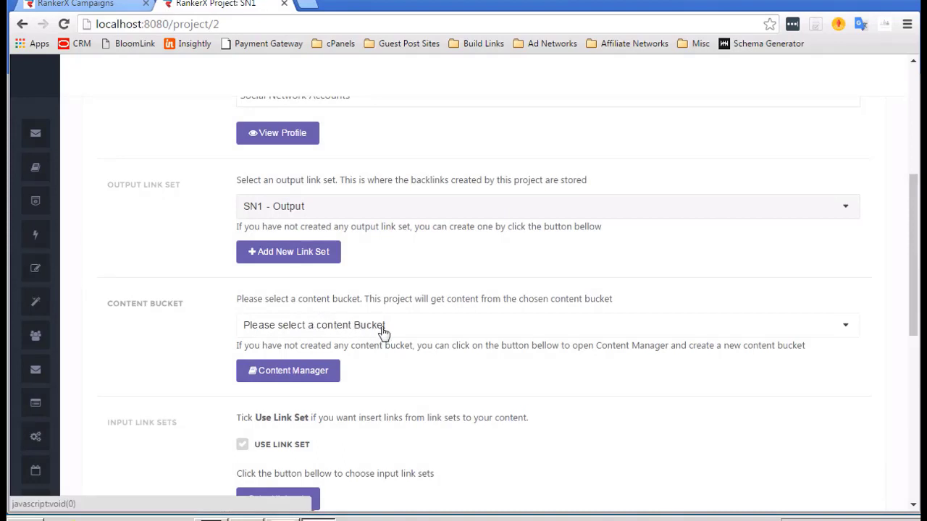
left_click(410, 334)
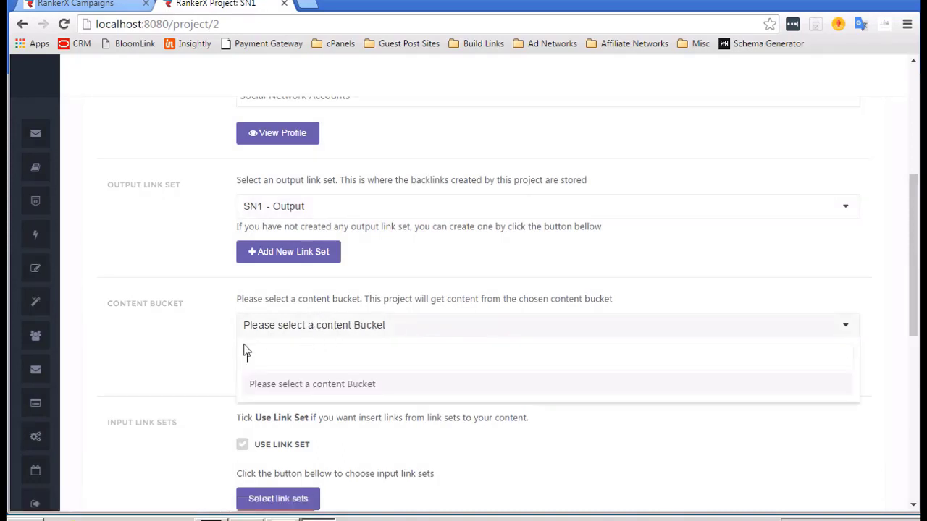
Create an empty content bucket named 'test' in the Content Manager and open its page.
left_click(189, 333)
left_click(289, 368)
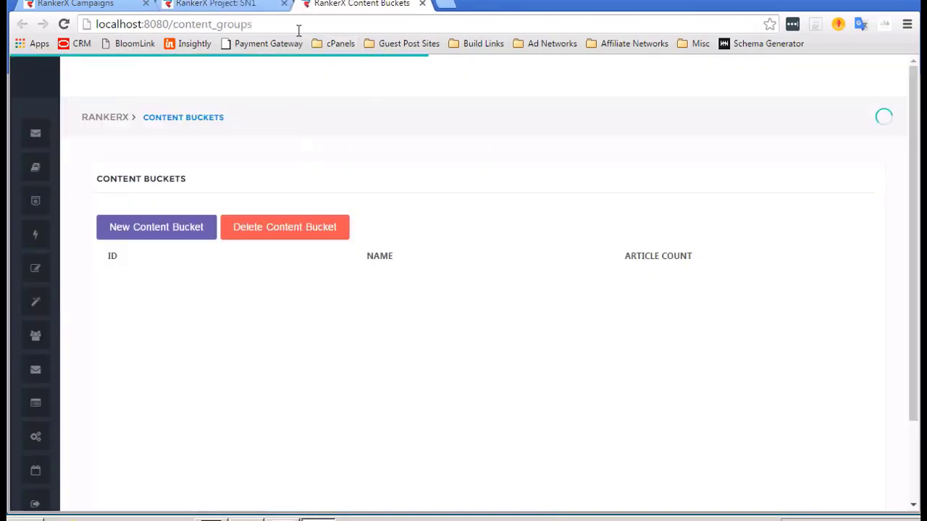
left_click(195, 236)
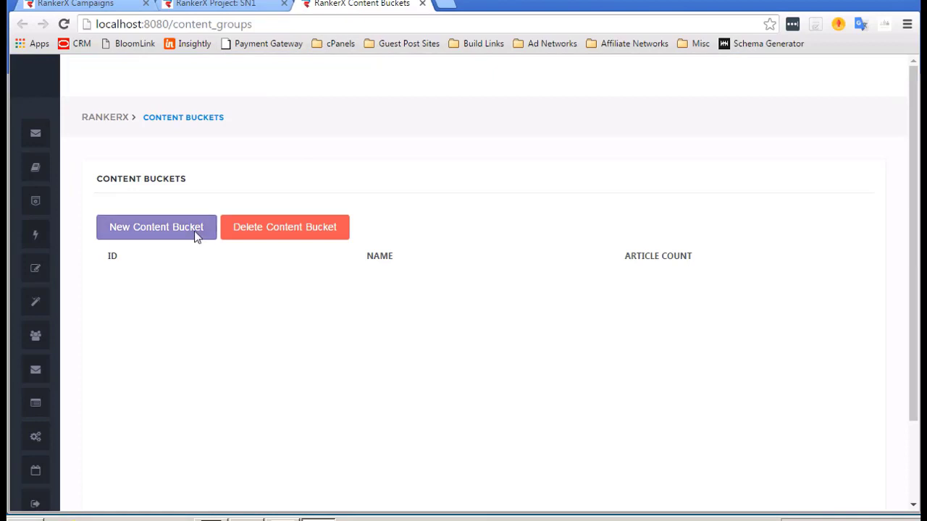
left_click(367, 112)
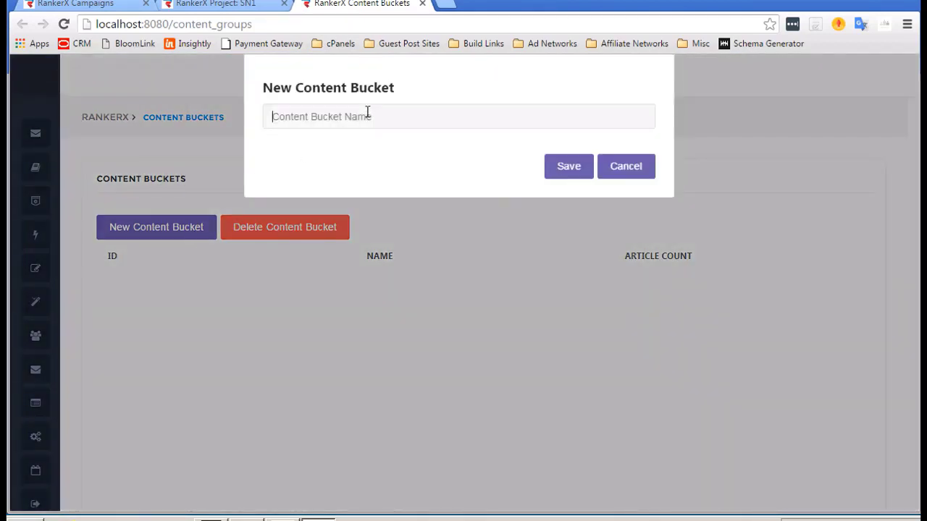
type("test")
left_click(562, 165)
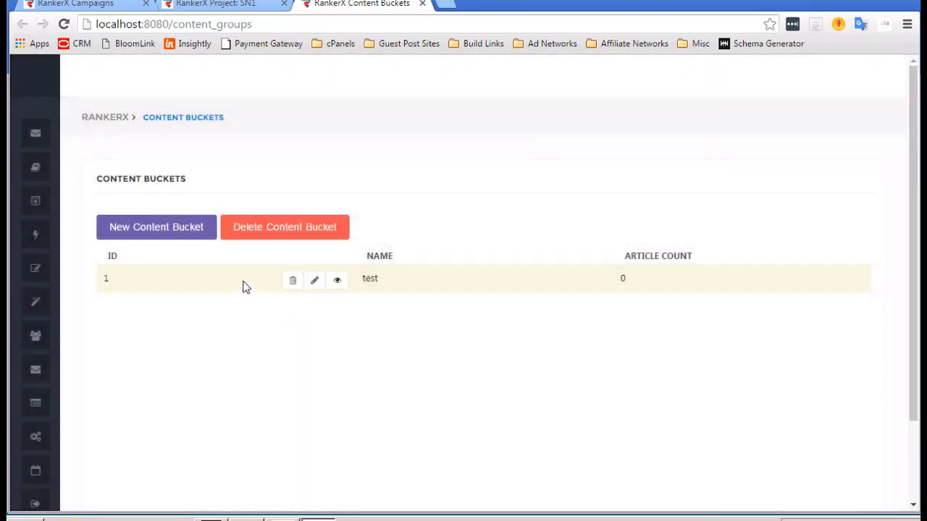
left_click(336, 281)
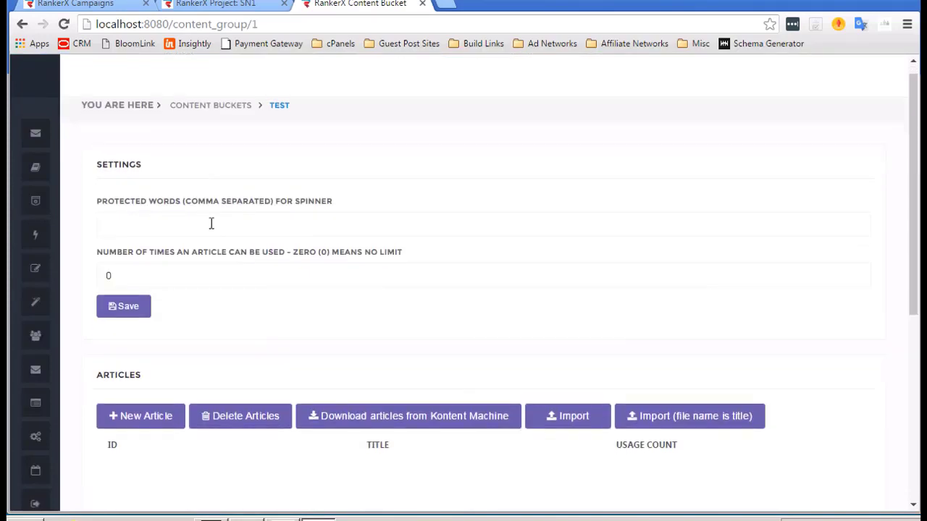
Review the test bucket's spinner settings and start a new article in it.
scroll(211, 224, "down", 1)
scroll(211, 224, "up", 1)
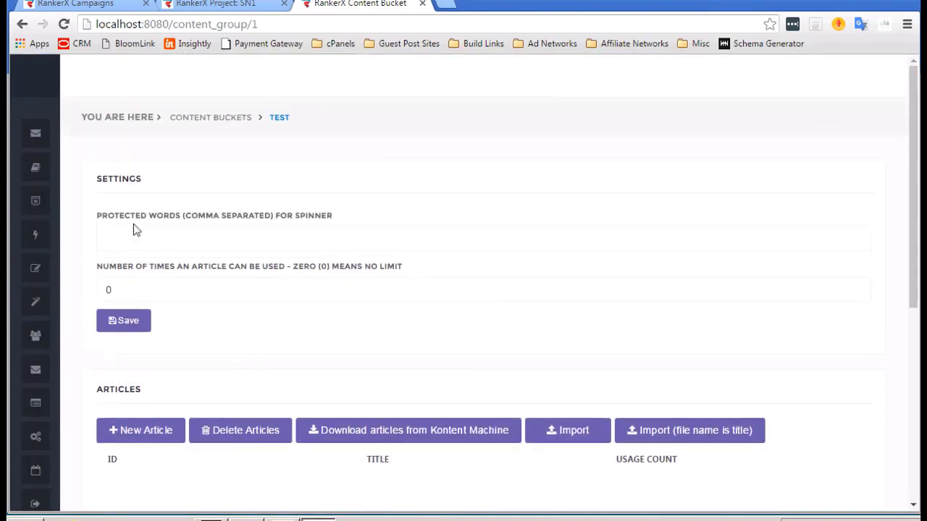
scroll(181, 200, "down", 2)
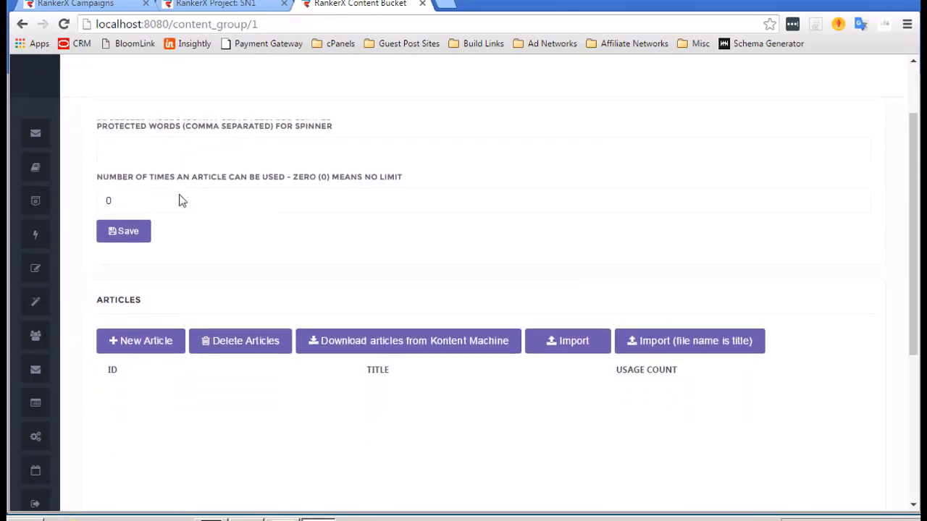
scroll(189, 264, "up", 1)
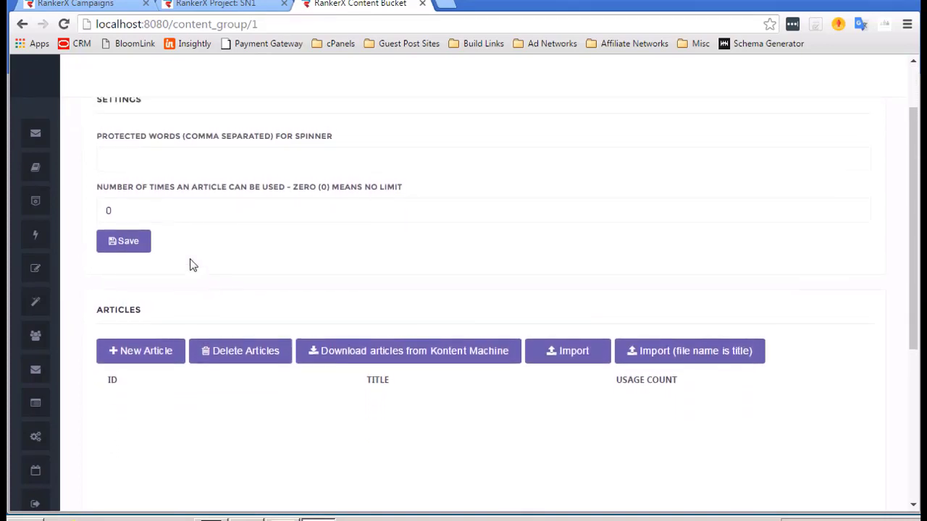
scroll(188, 304, "down", 1)
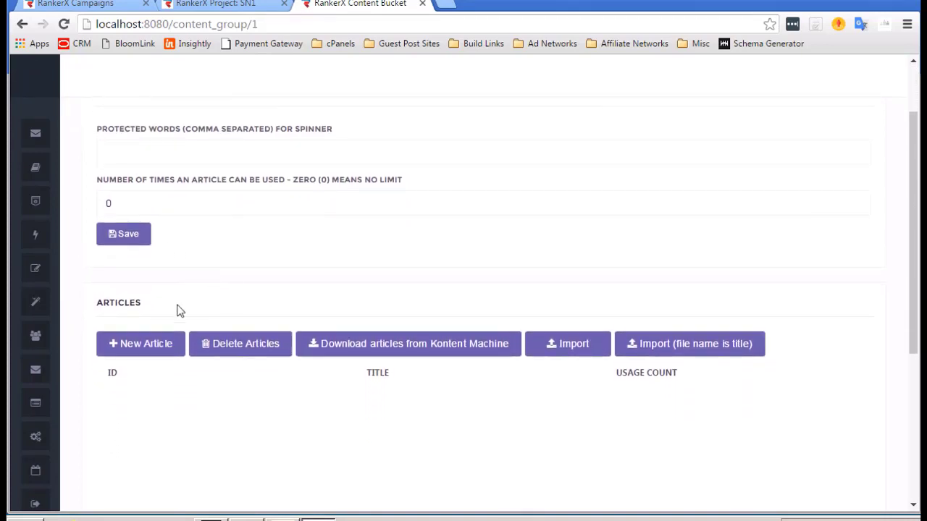
scroll(181, 316, "down", 1)
left_click(148, 310)
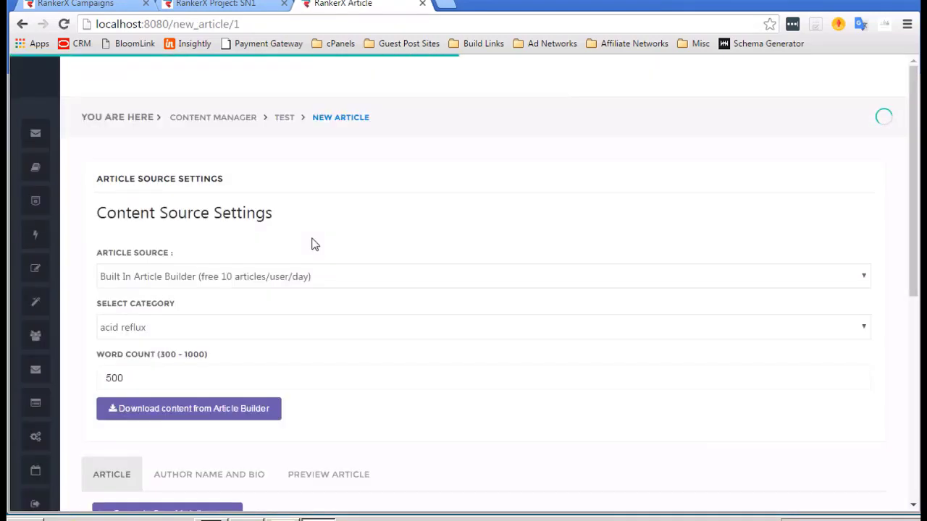
Set the category to affiliate marketing and download a 500-word article from Article Builder.
scroll(311, 244, "down", 1)
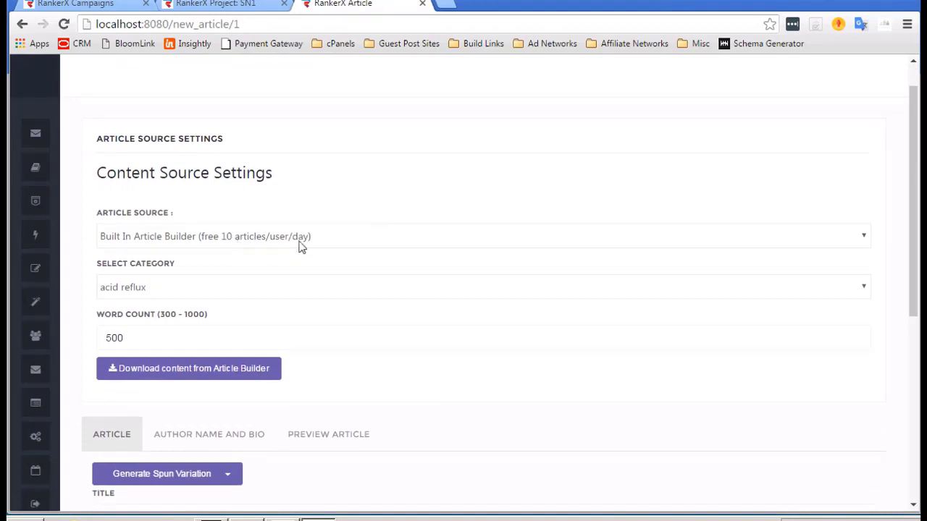
left_click(193, 289)
scroll(184, 207, "down", 3)
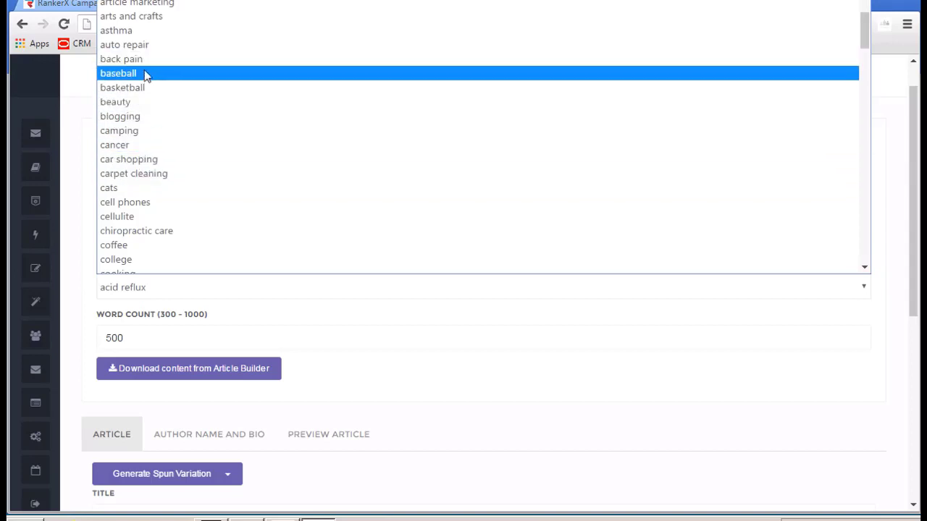
scroll(144, 73, "up", 3)
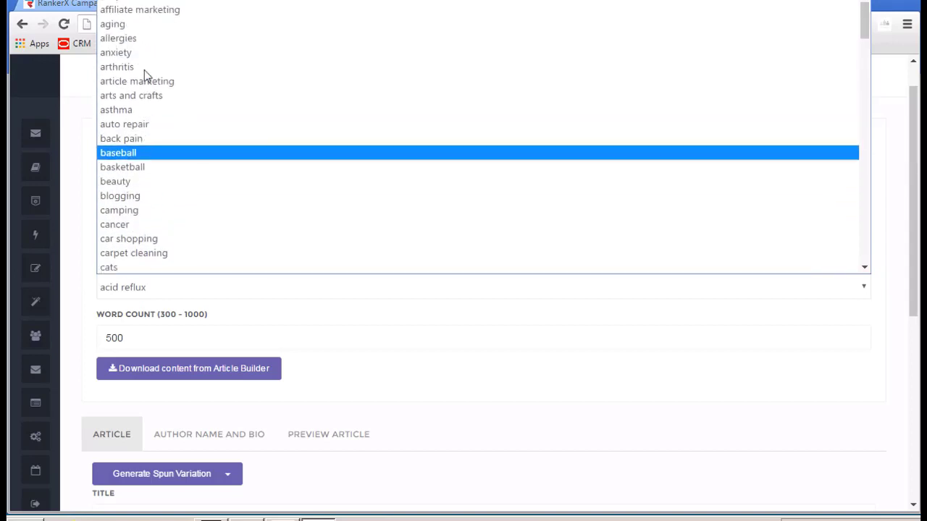
left_click(138, 18)
scroll(238, 228, "down", 2)
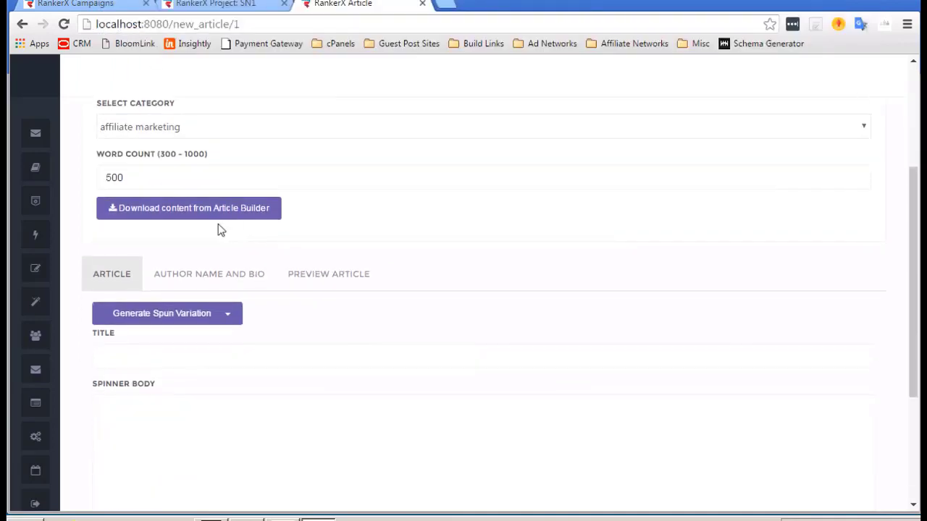
left_click(190, 211)
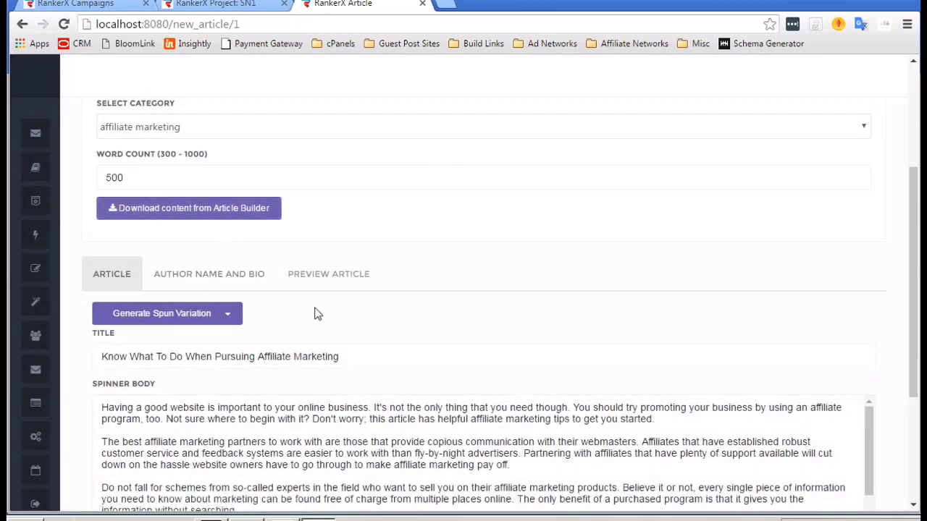
Turn the article into spintax with the Built-in Spinner.
scroll(314, 312, "down", 1)
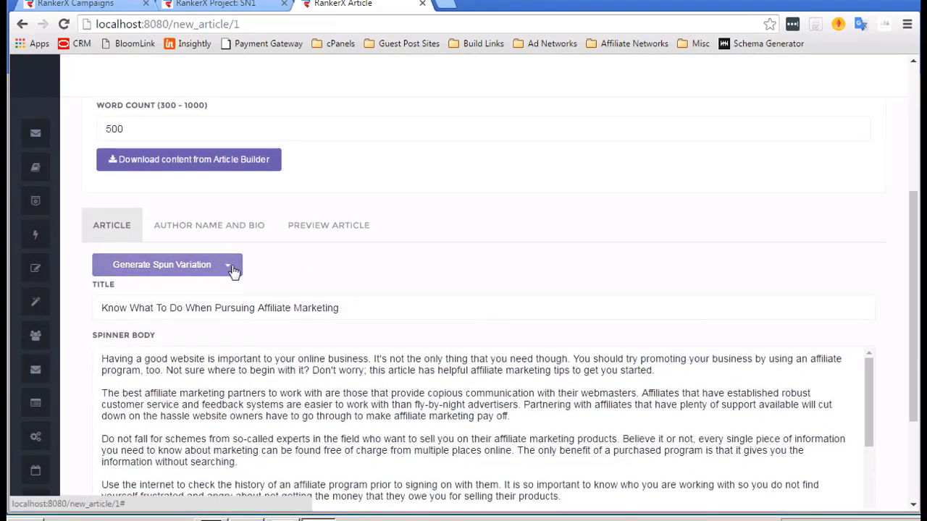
left_click(170, 265)
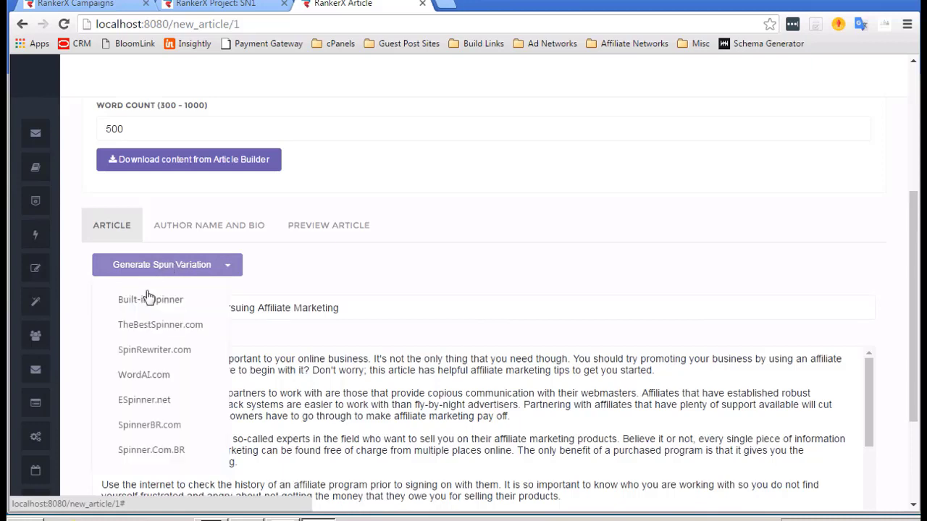
scroll(153, 374, "down", 2)
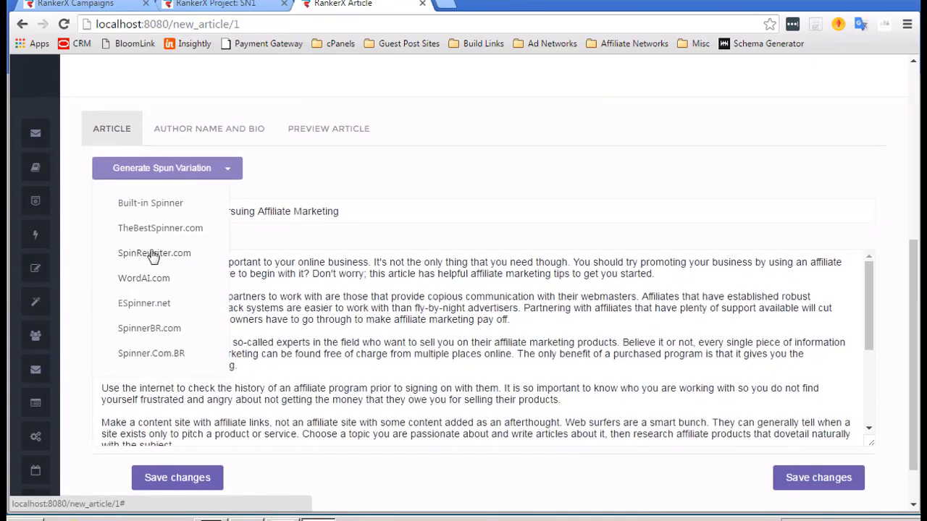
left_click(160, 210)
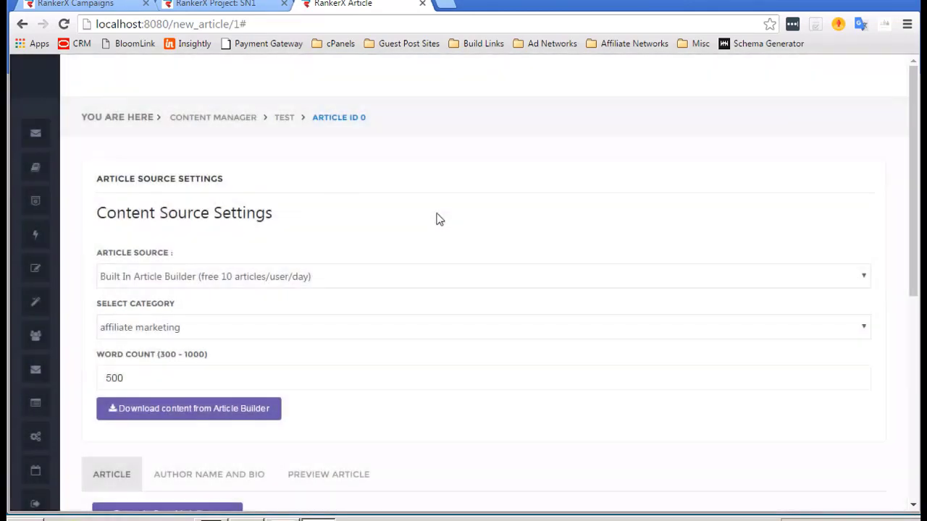
Auto-generate a random author name and bio for the article.
scroll(438, 218, "down", 3)
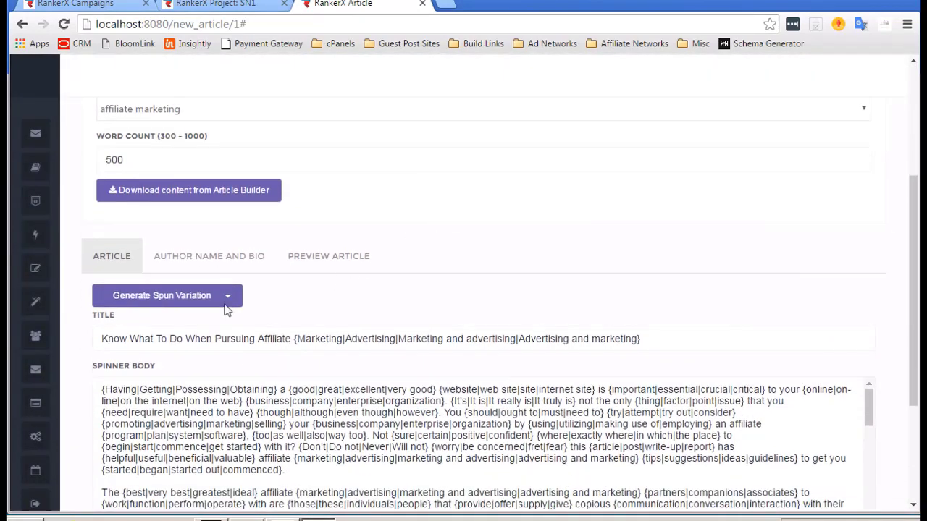
left_click(209, 258)
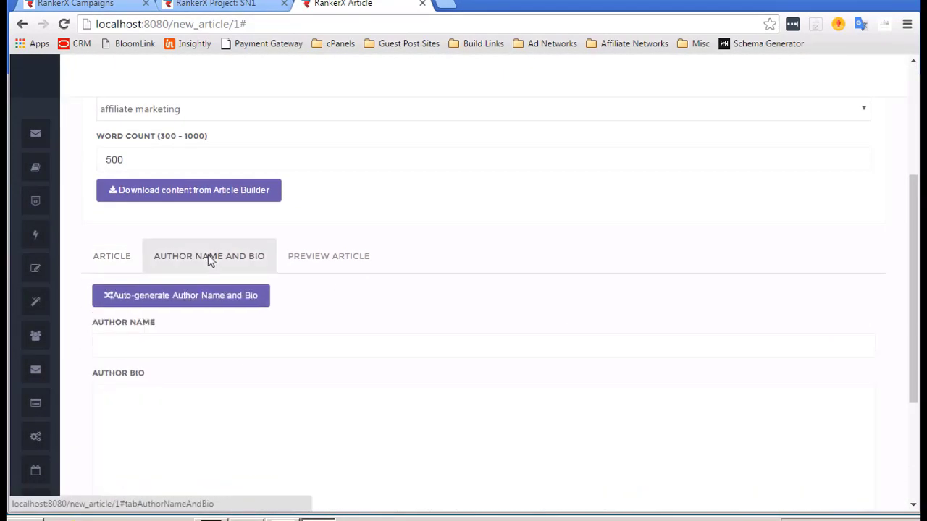
scroll(196, 275, "down", 1)
left_click(171, 293)
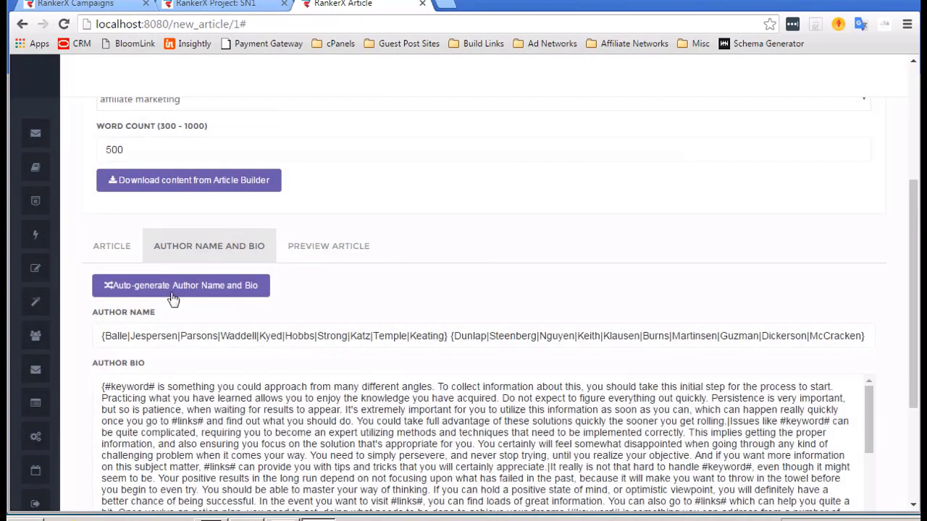
Preview a spun version of the article, then save it to the test bucket.
left_click(331, 246)
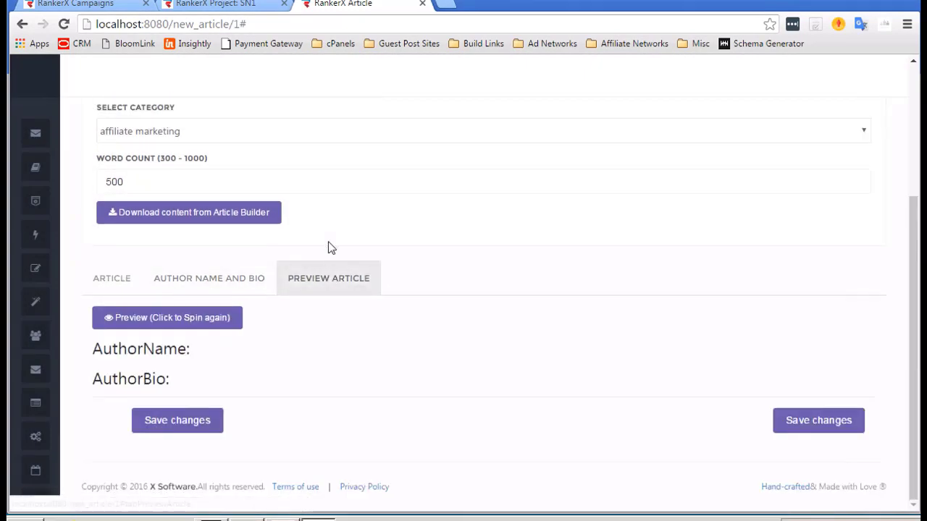
left_click(197, 325)
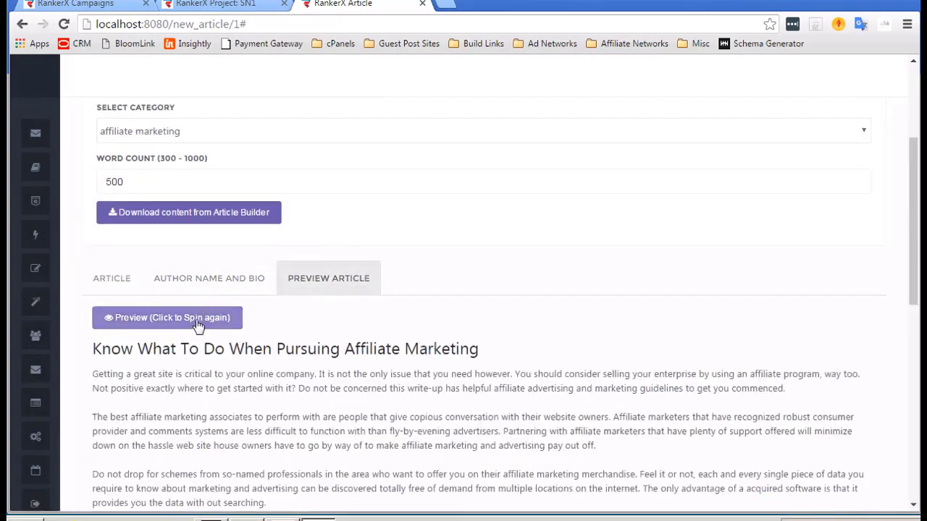
scroll(293, 355, "down", 2)
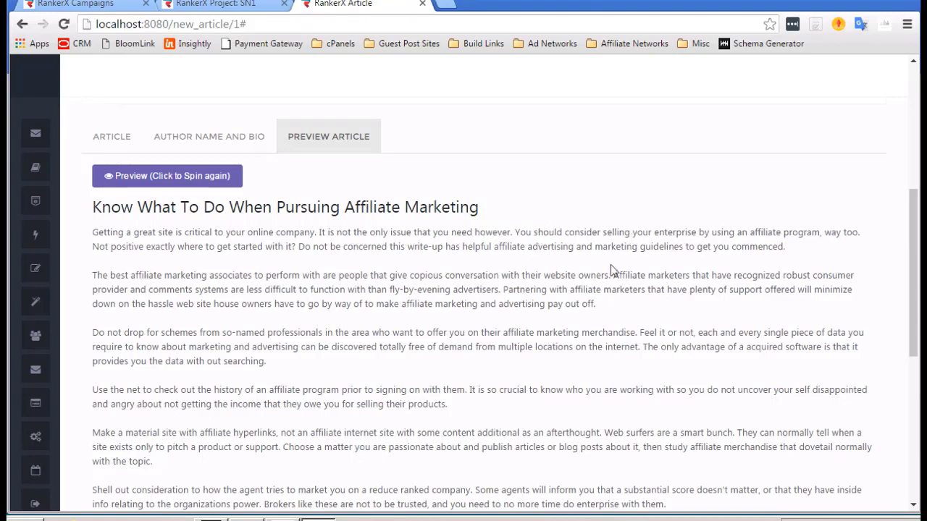
scroll(611, 266, "down", 1)
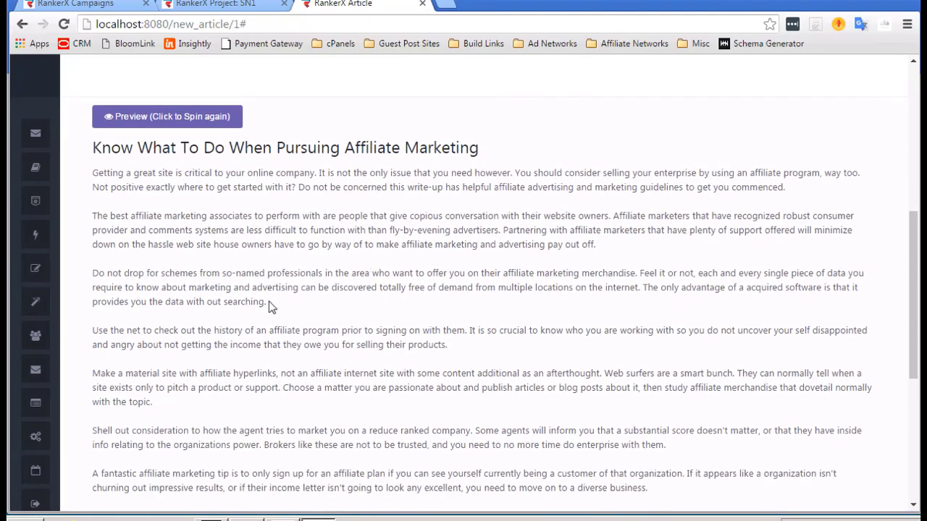
scroll(268, 307, "down", 1)
scroll(269, 307, "up", 2)
scroll(269, 307, "down", 2)
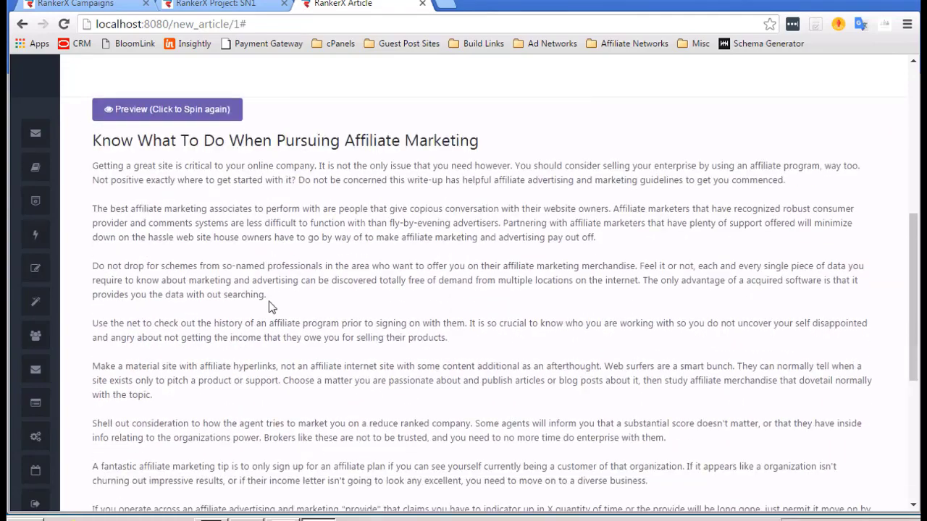
scroll(269, 307, "down", 1)
scroll(269, 307, "up", 3)
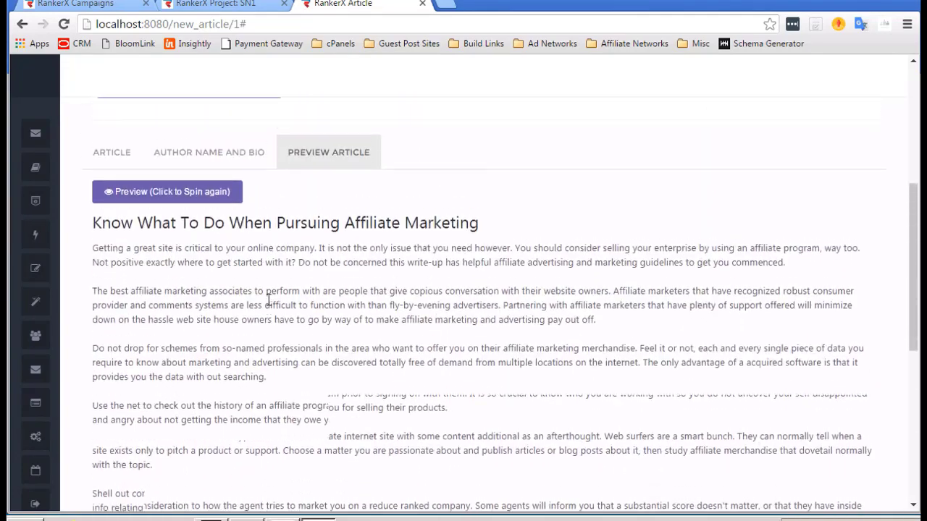
scroll(141, 227, "up", 1)
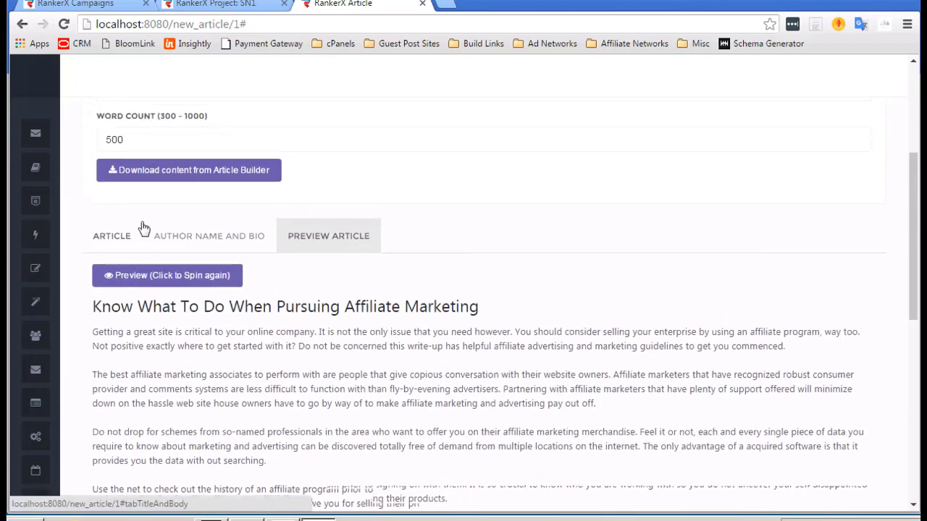
scroll(215, 301, "down", 10)
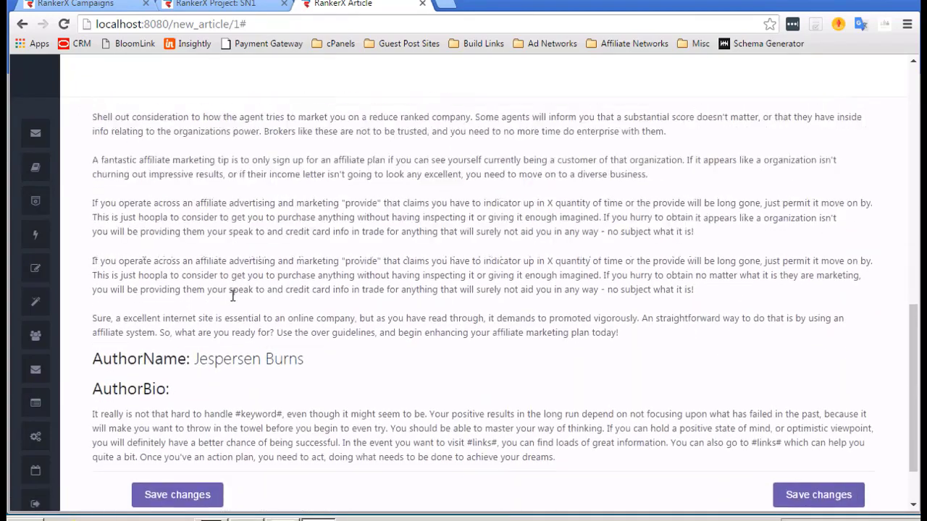
left_click(168, 409)
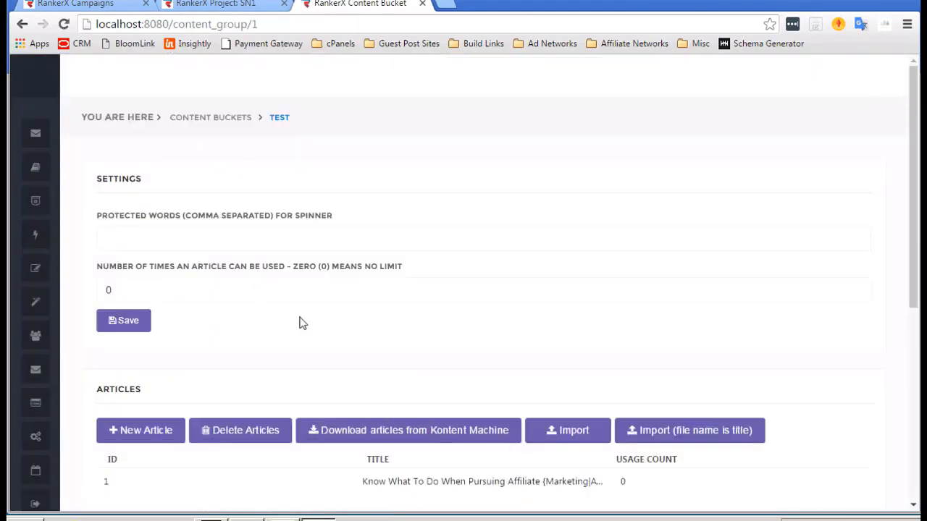
Download articles from the Kontent Machine 'sort project' campaign into the test bucket.
scroll(300, 323, "down", 2)
scroll(301, 323, "down", 1)
mouse_move(438, 366)
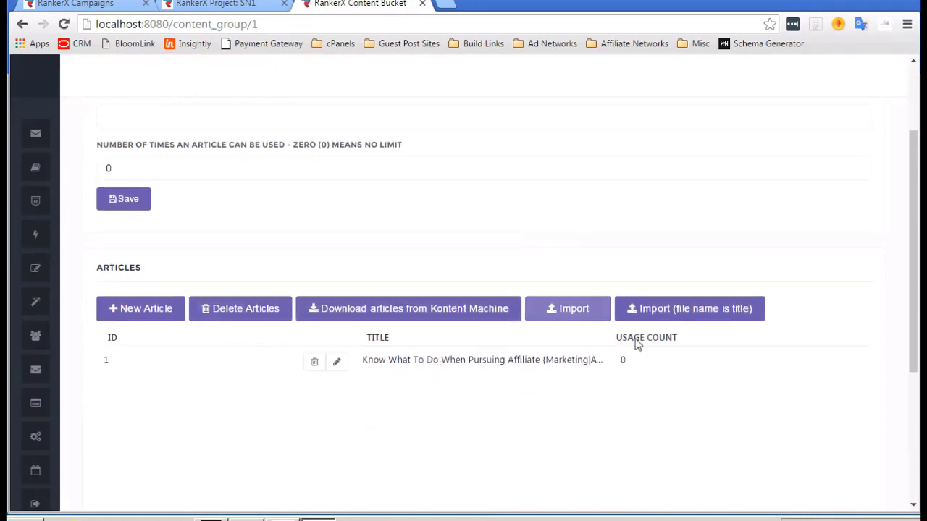
left_click(430, 314)
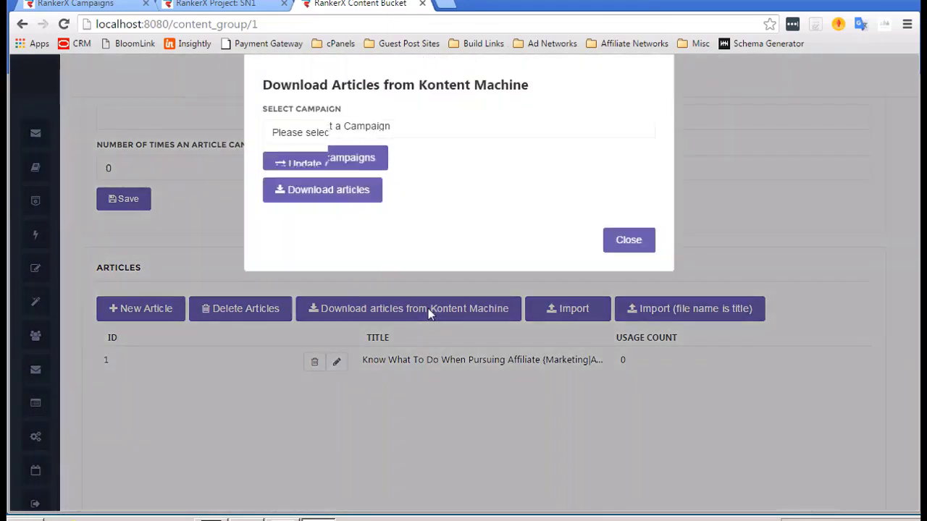
left_click(386, 134)
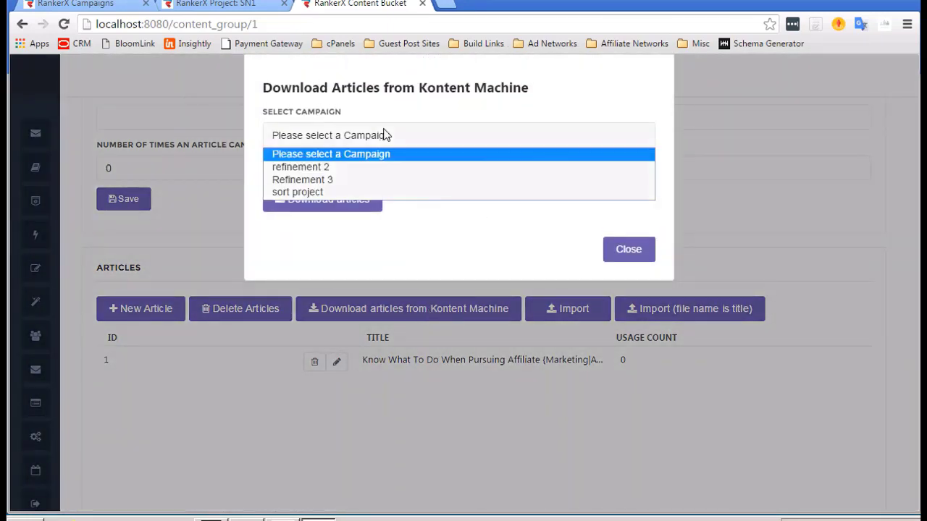
left_click(307, 191)
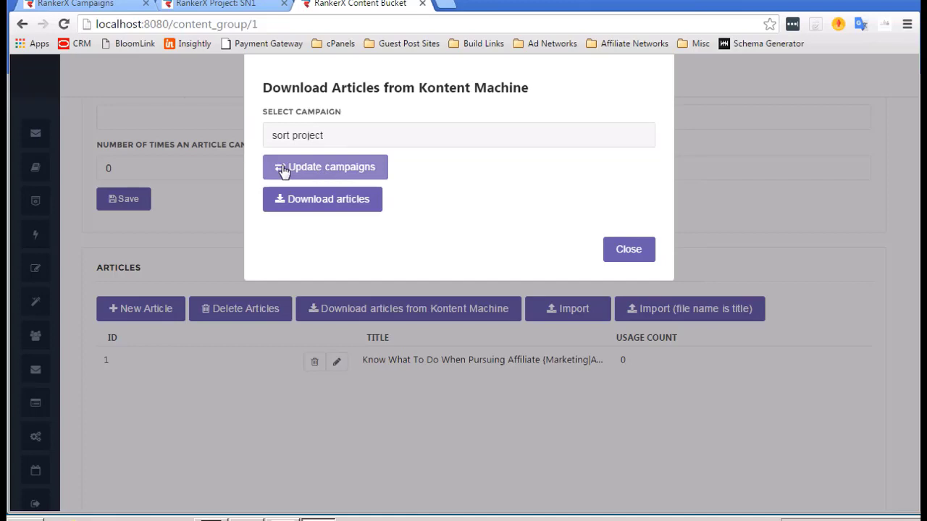
left_click(314, 213)
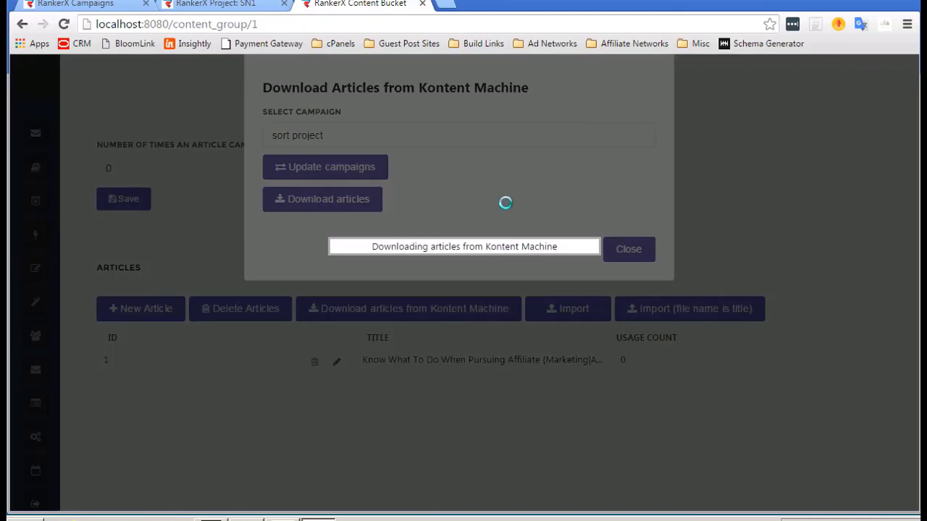
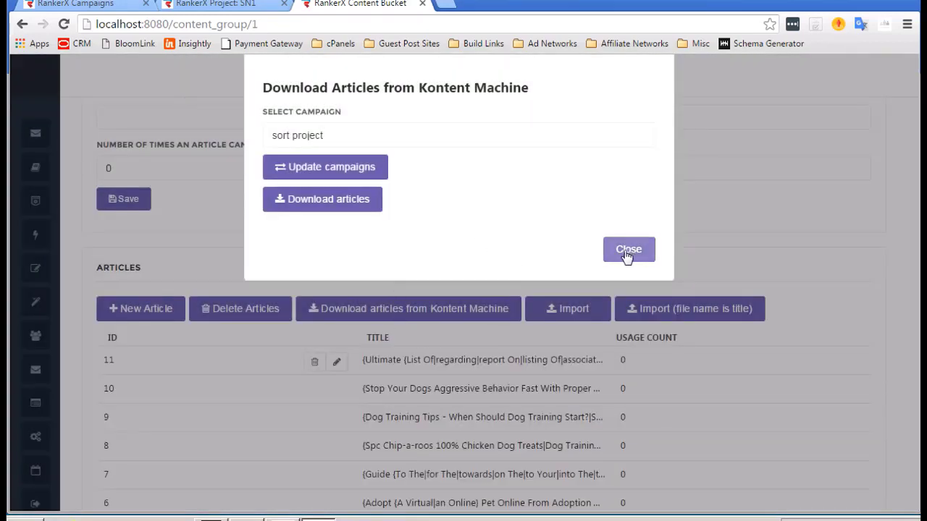
Close the Kontent Machine download window and scroll through the 11 spun dog articles in the test bucket.
left_click(627, 250)
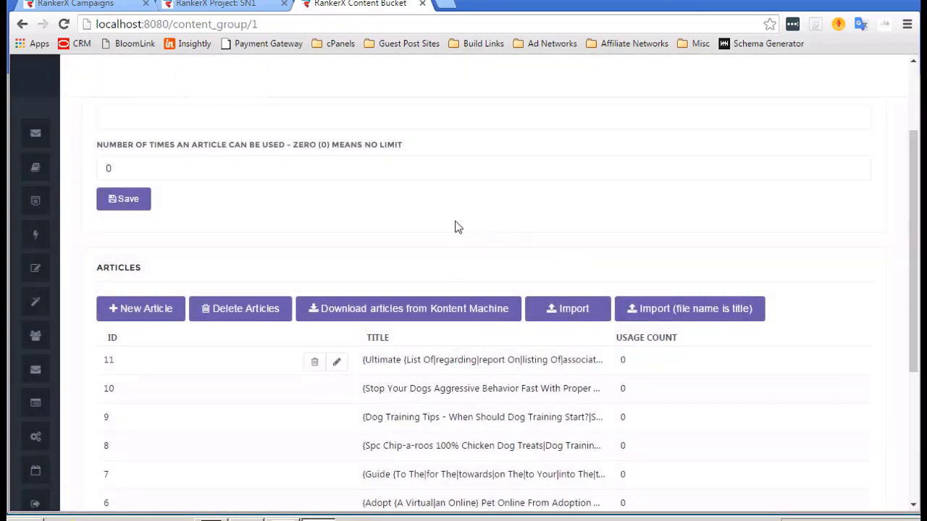
scroll(457, 226, "down", 3)
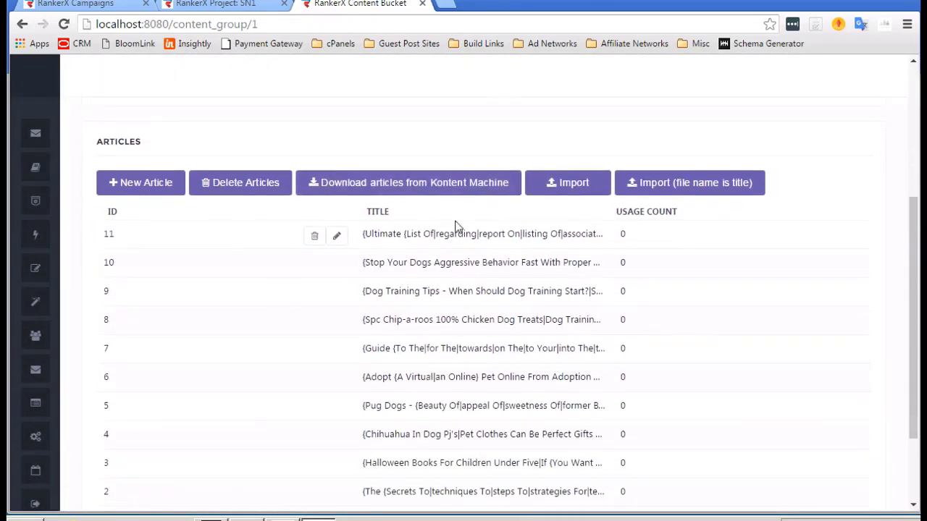
scroll(457, 225, "down", 2)
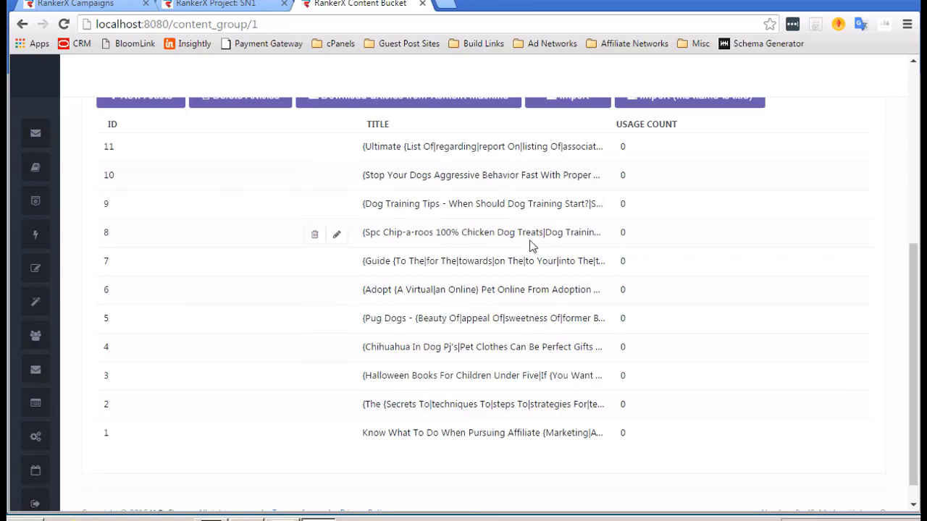
scroll(539, 244, "down", 1)
scroll(651, 248, "up", 2)
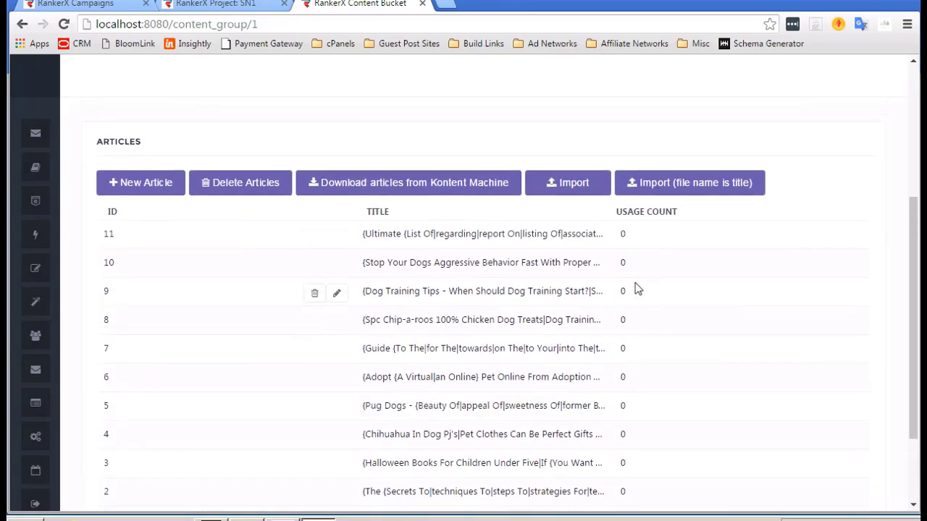
Open article 11 and look through its spun title and spinner body.
left_click(338, 237)
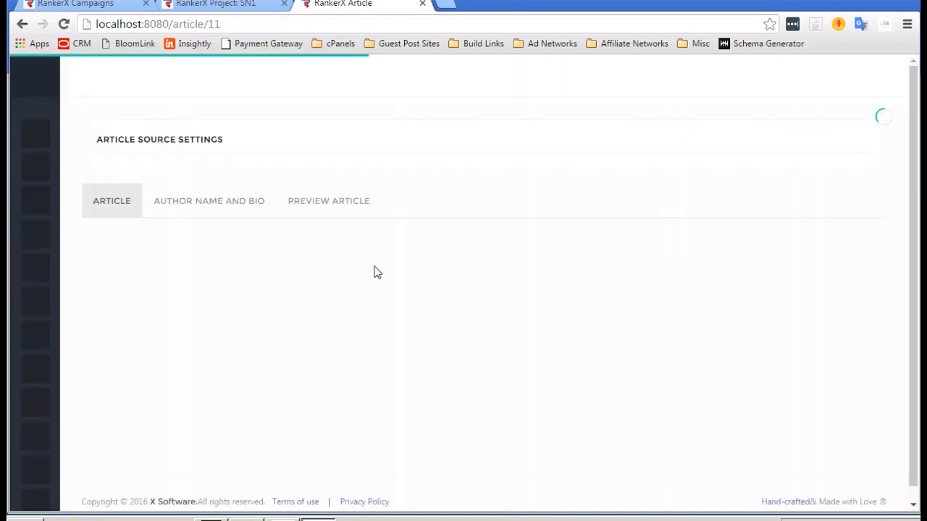
scroll(376, 271, "down", 3)
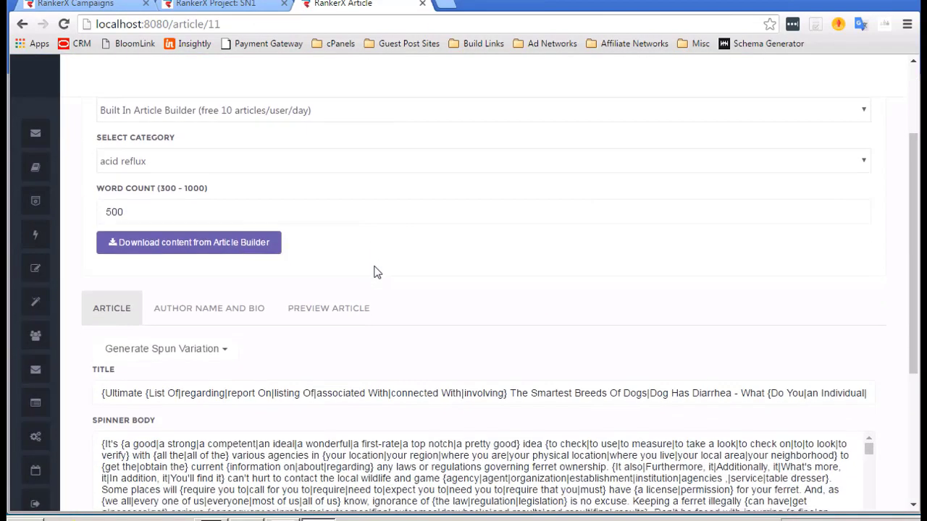
scroll(376, 272, "down", 5)
scroll(375, 267, "up", 4)
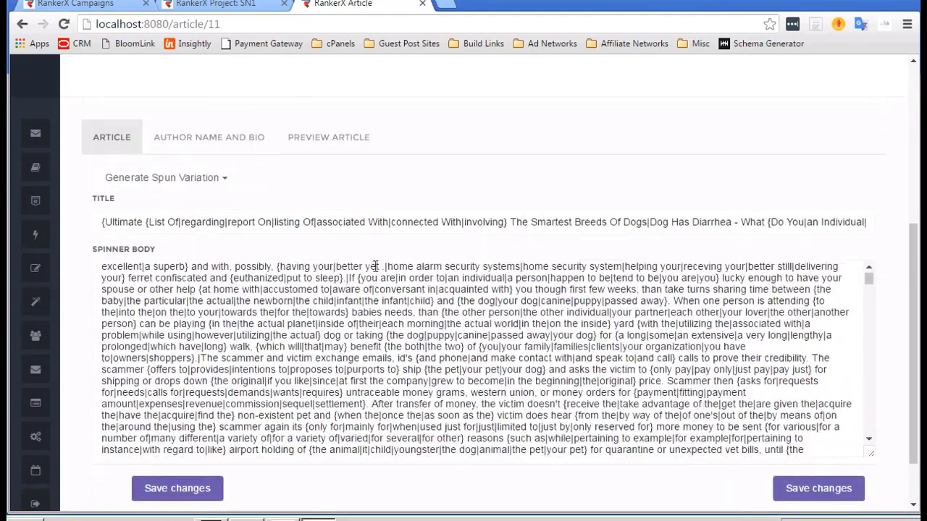
scroll(376, 267, "up", 4)
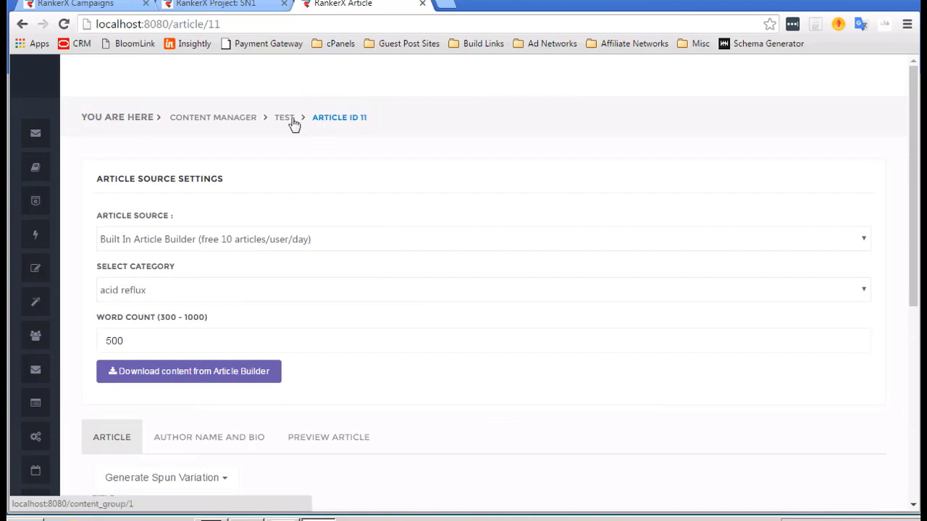
left_click(328, 124)
Back in the test bucket, set 'Number of times an article can be used' to 10 and save.
left_click(290, 123)
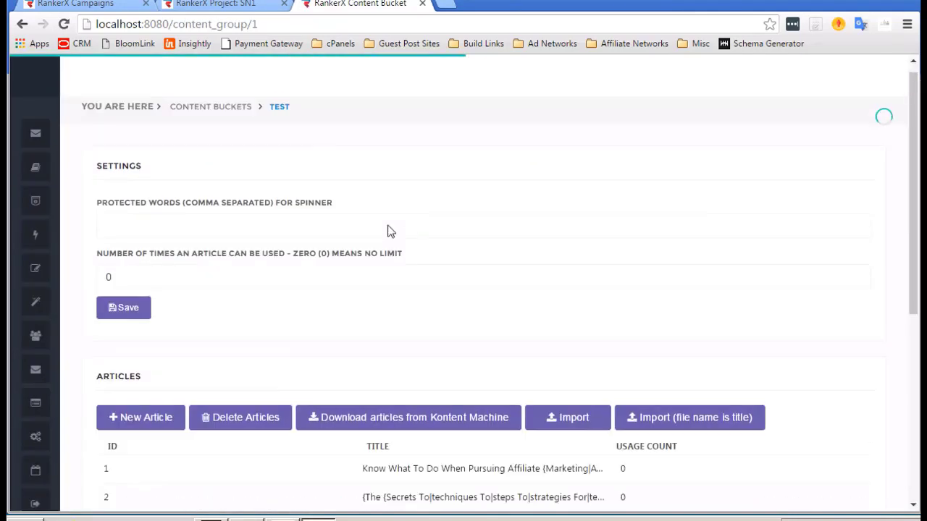
scroll(389, 228, "down", 2)
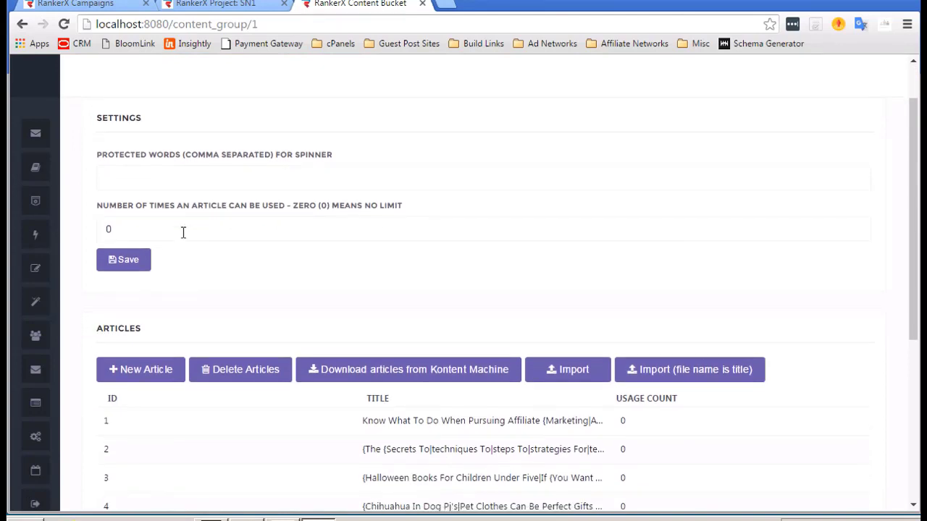
left_click(181, 232)
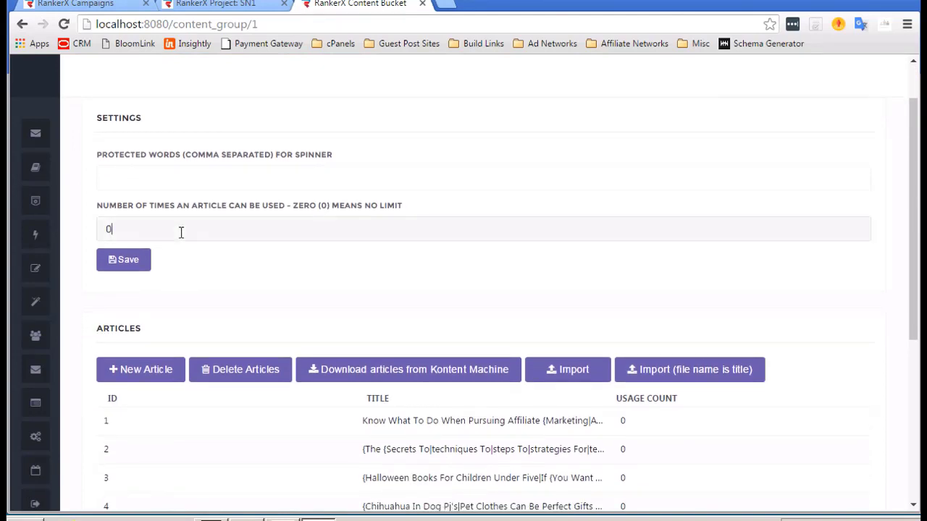
type("10")
left_click(125, 259)
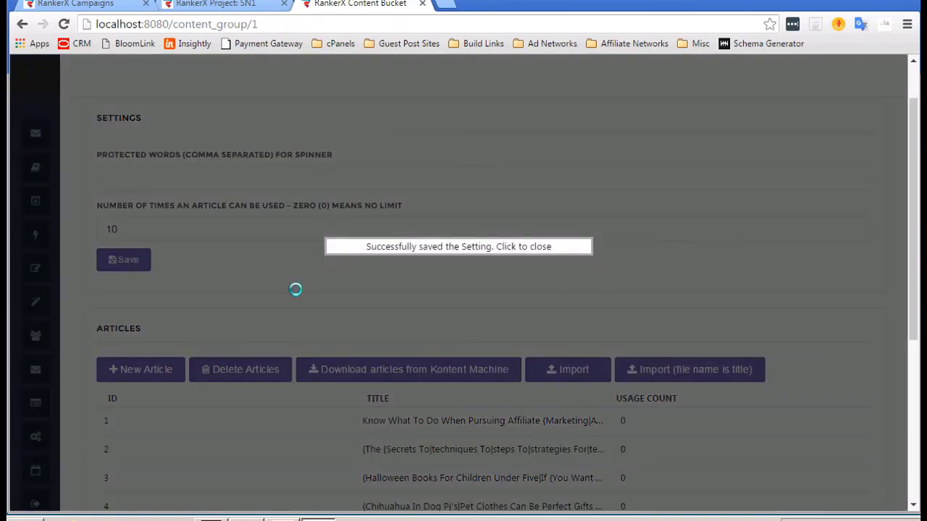
Look over the test bucket page and its articles after saving the usage limit.
scroll(450, 316, "down", 4)
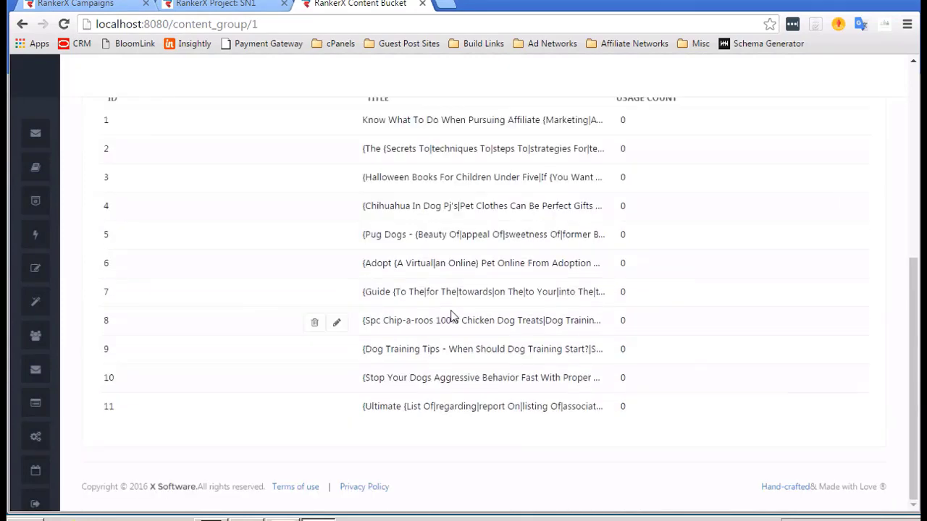
scroll(450, 316, "up", 4)
scroll(449, 340, "down", 1)
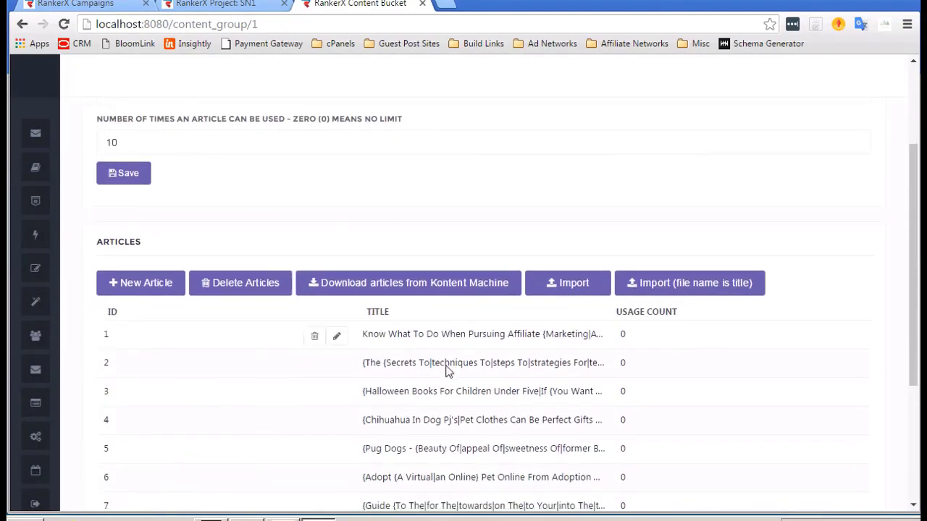
scroll(446, 371, "up", 1)
scroll(447, 372, "up", 2)
scroll(447, 372, "down", 3)
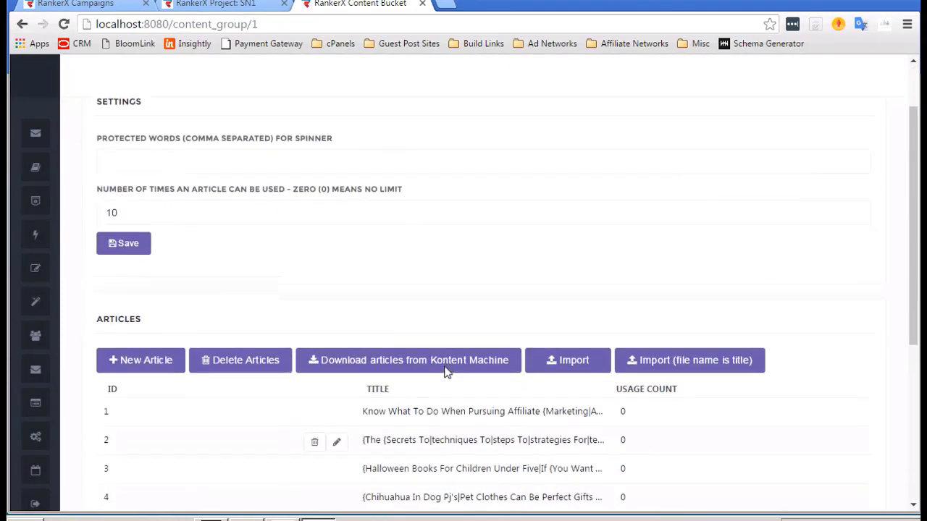
scroll(447, 371, "down", 1)
scroll(556, 345, "up", 1)
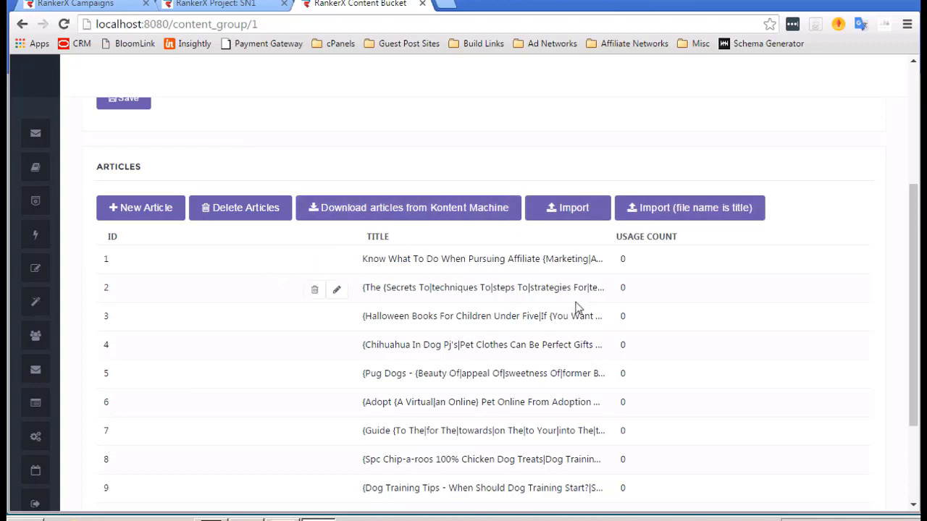
left_click(575, 208)
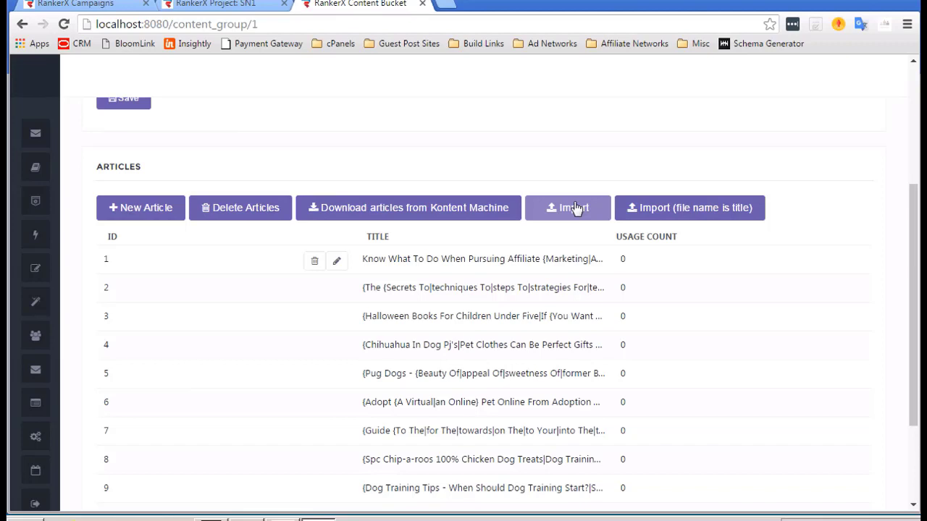
scroll(307, 189, "up", 1)
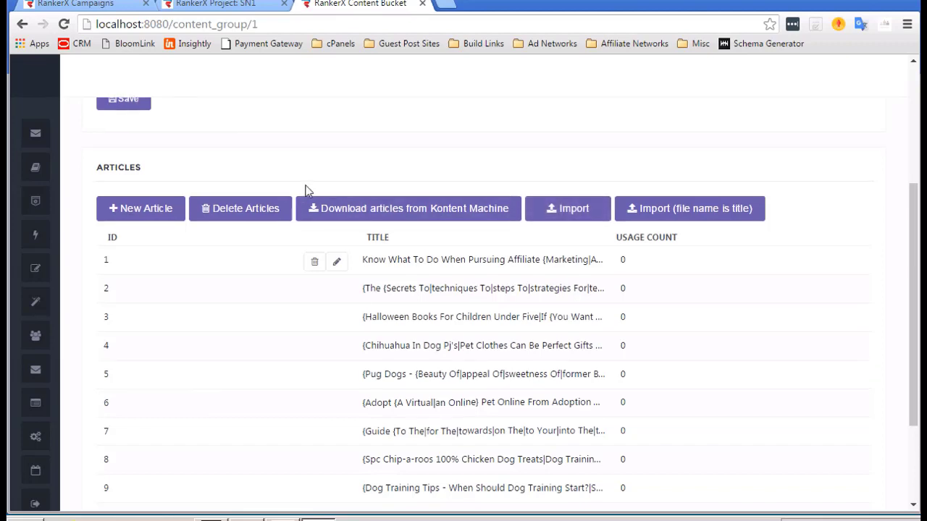
scroll(397, 180, "up", 1)
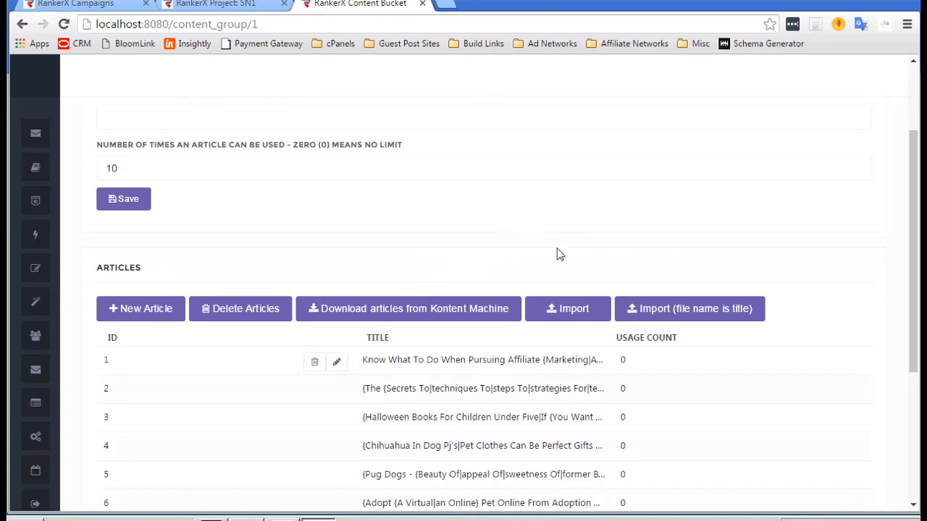
scroll(556, 248, "up", 2)
scroll(557, 247, "up", 2)
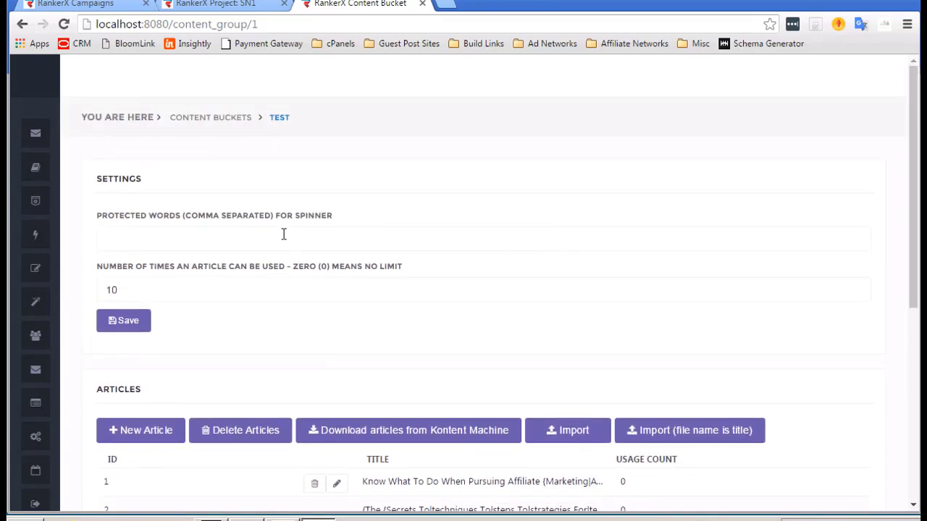
scroll(283, 231, "down", 6)
scroll(283, 231, "up", 4)
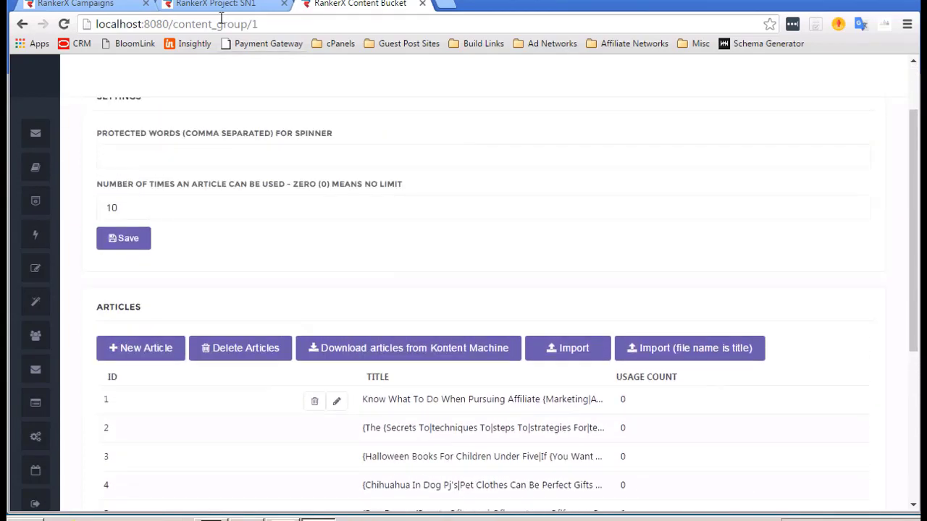
On the Project: SN1 tab, choose 'test' as the project's content bucket.
left_click(217, 6)
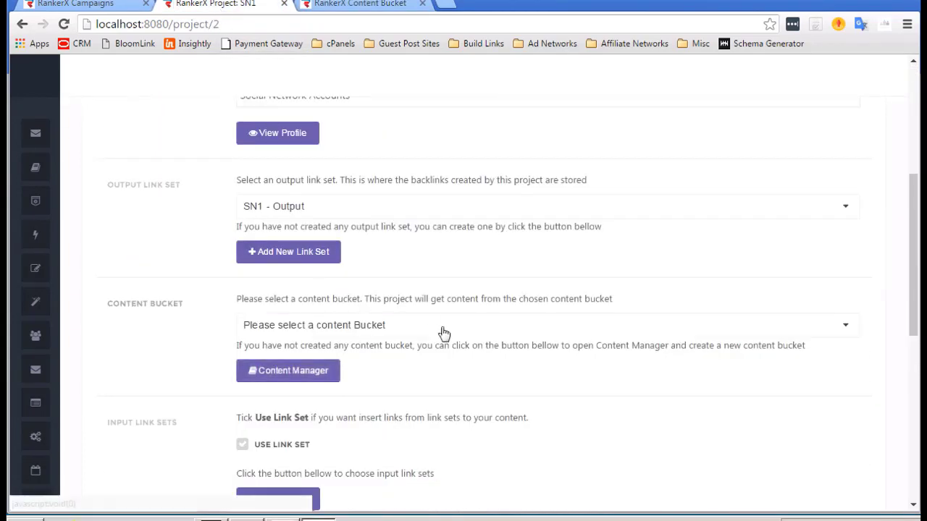
left_click(378, 321)
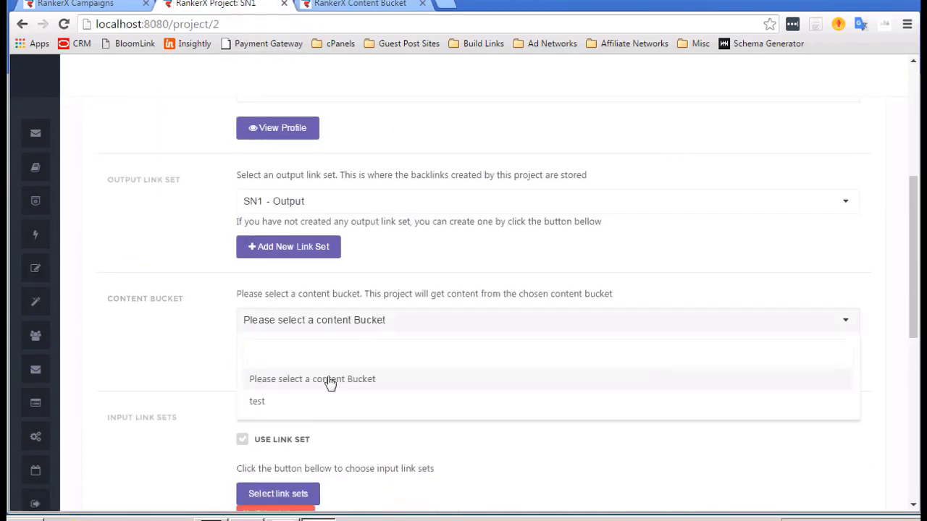
left_click(264, 410)
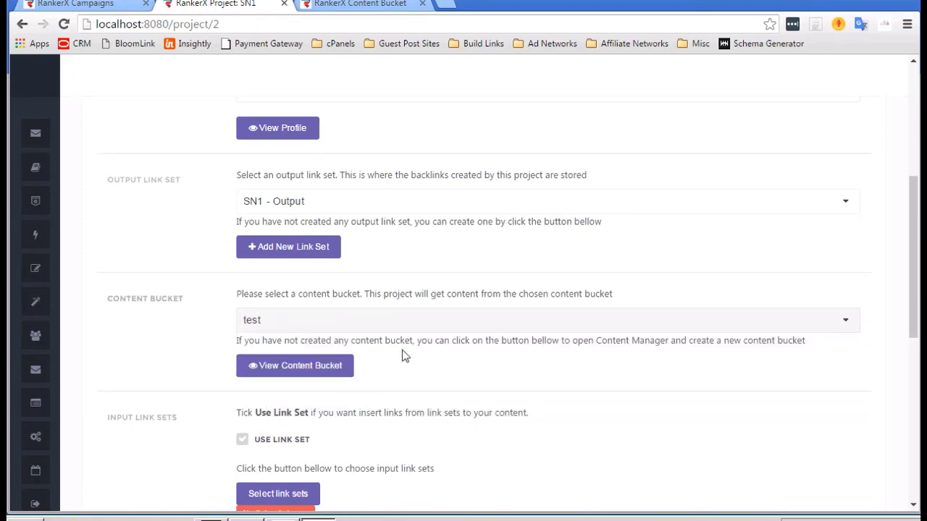
scroll(403, 355, "down", 1)
scroll(403, 355, "down", 2)
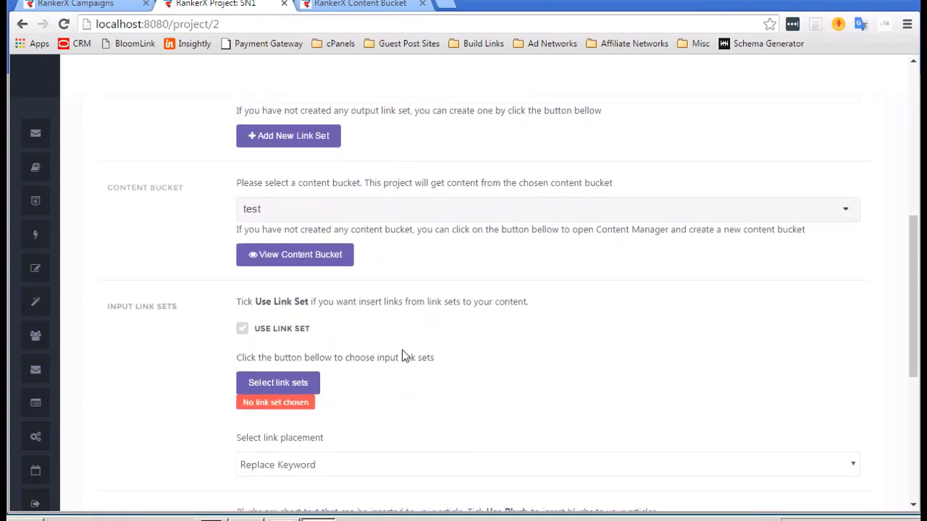
scroll(403, 354, "down", 1)
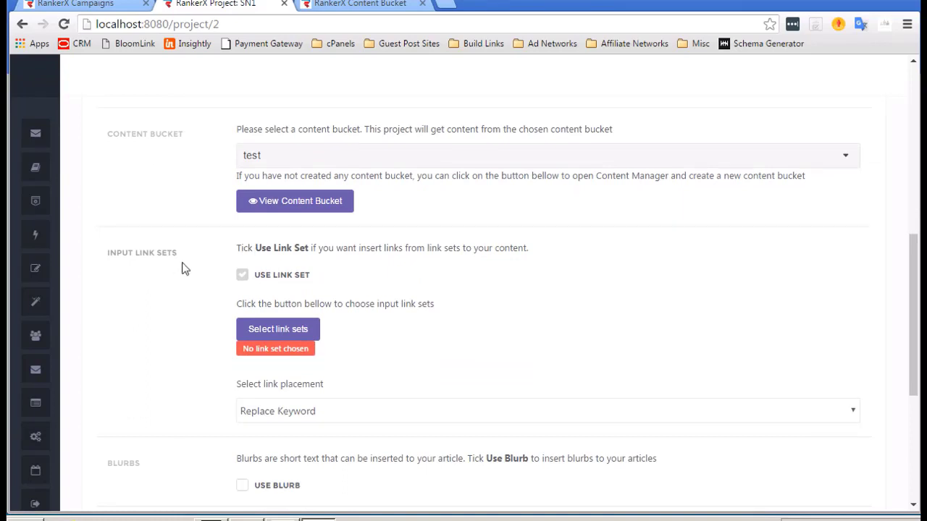
scroll(180, 275, "down", 1)
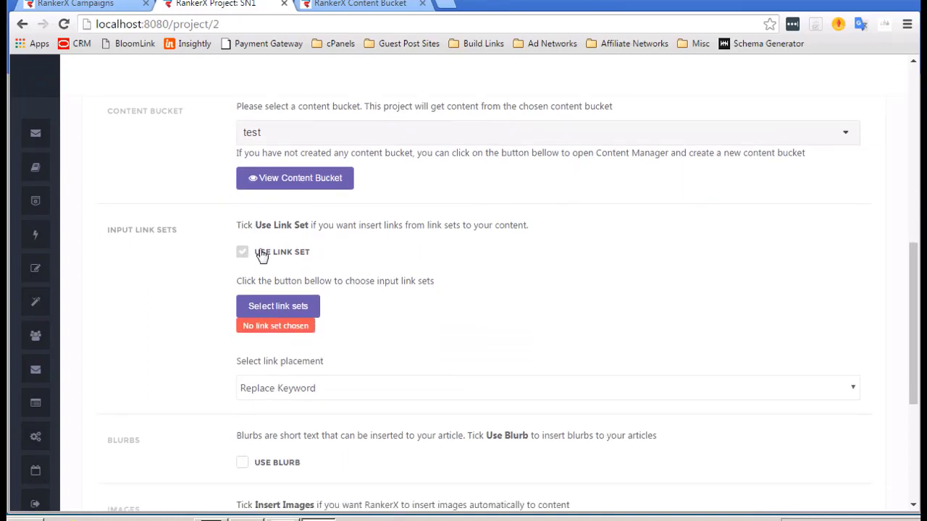
Tick Use Link Set and add the Money Site link set, 1 link per post on 100% of posts.
left_click(281, 307)
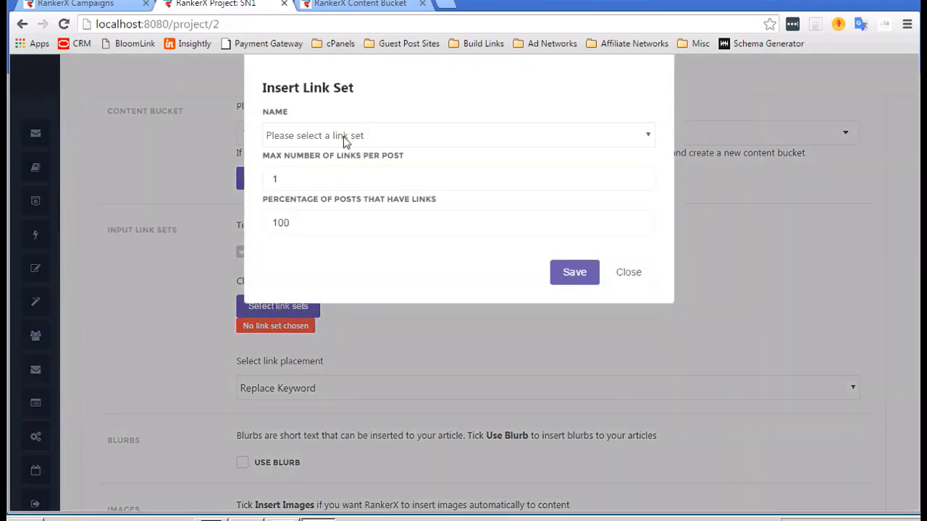
left_click(345, 138)
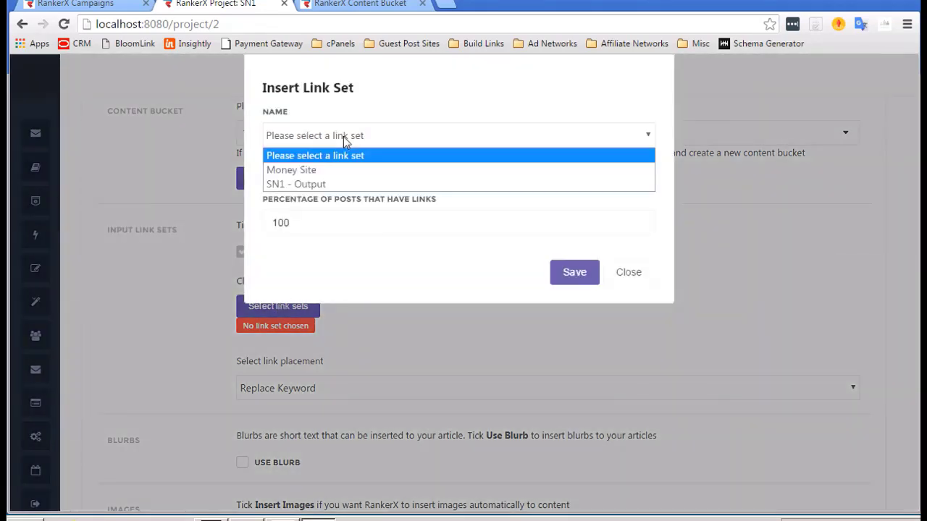
left_click(308, 170)
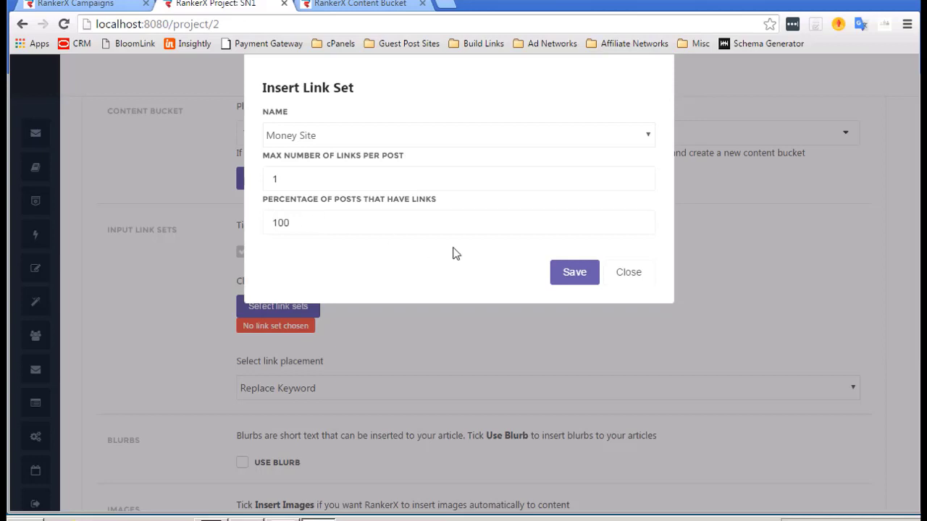
left_click(563, 273)
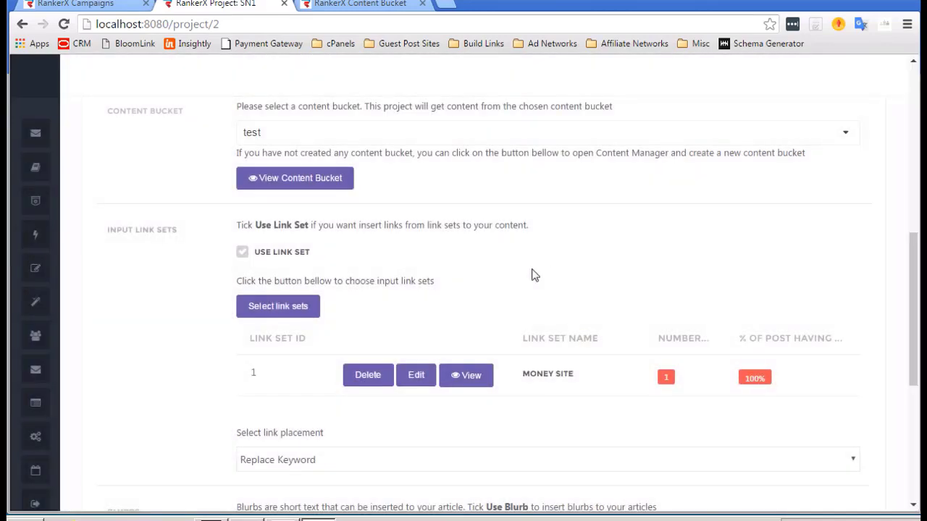
scroll(355, 276, "down", 1)
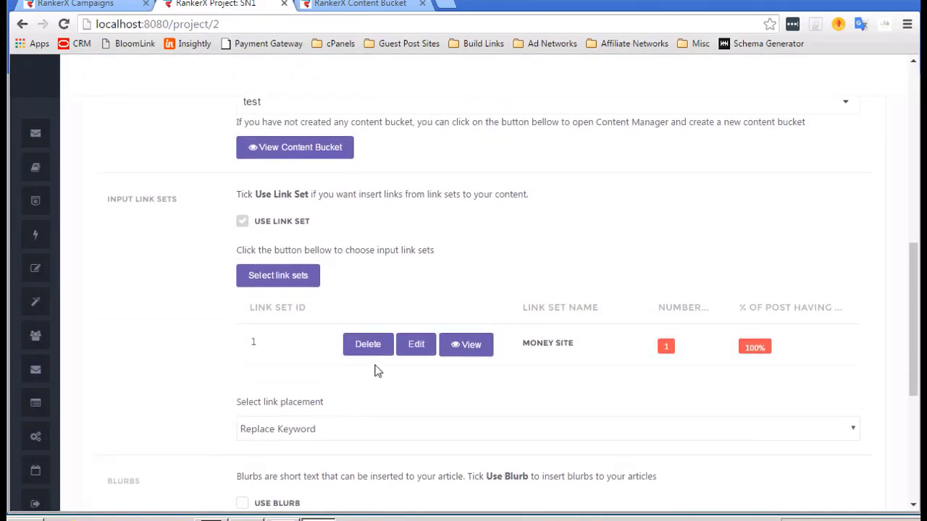
scroll(256, 342, "down", 2)
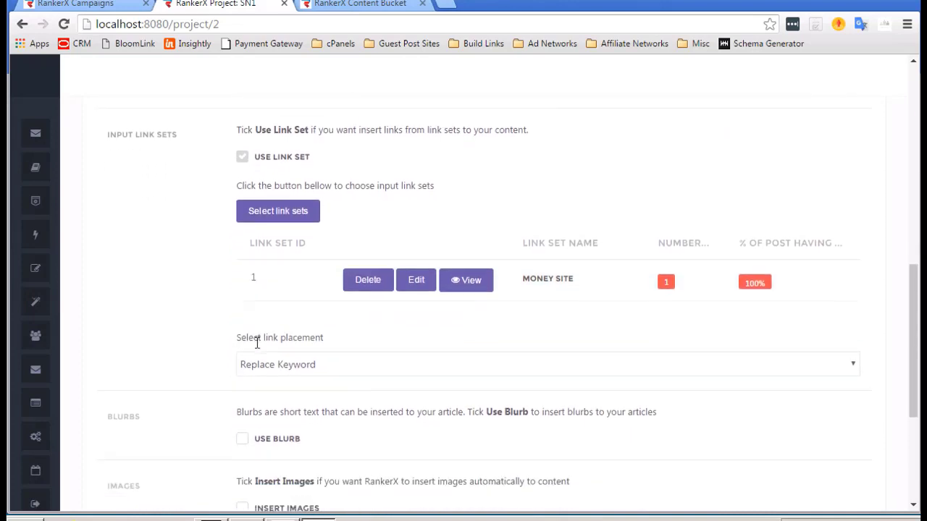
scroll(256, 343, "down", 1)
Set the project's link placement to Top.
left_click(304, 330)
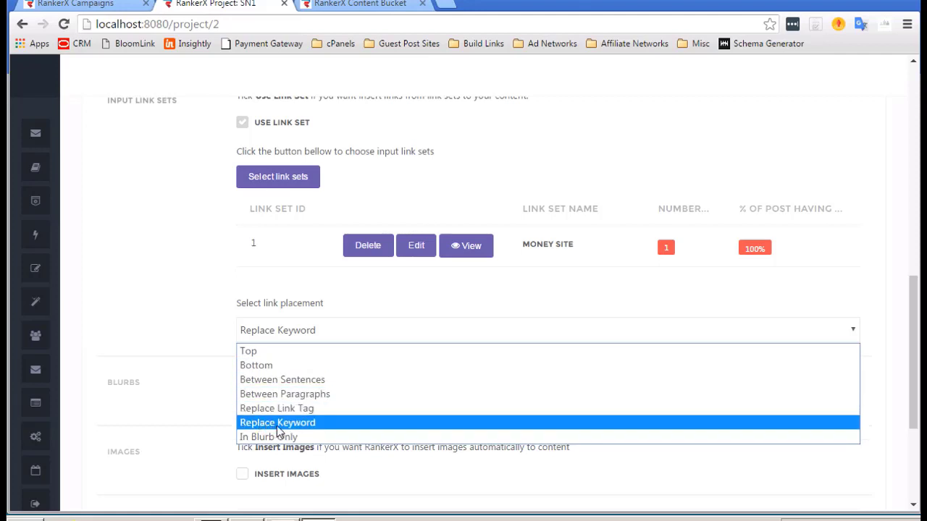
left_click(269, 353)
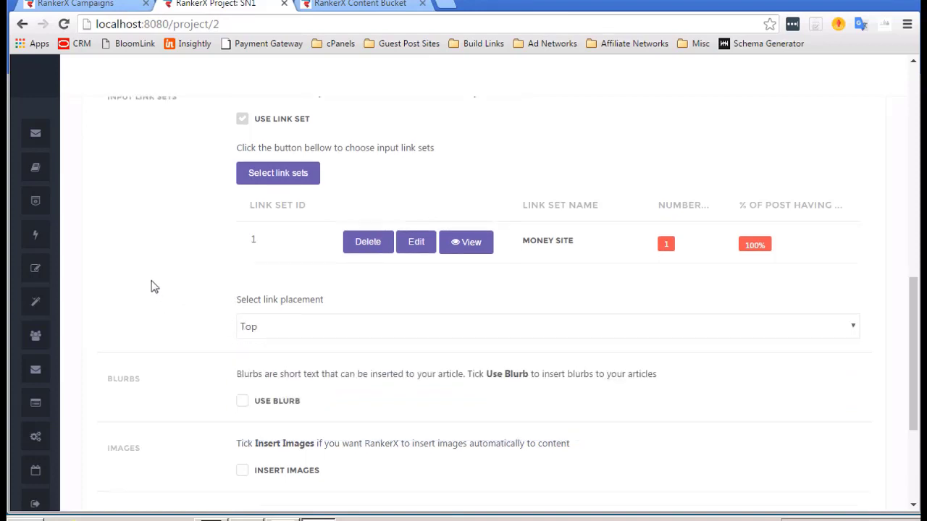
scroll(154, 287, "down", 1)
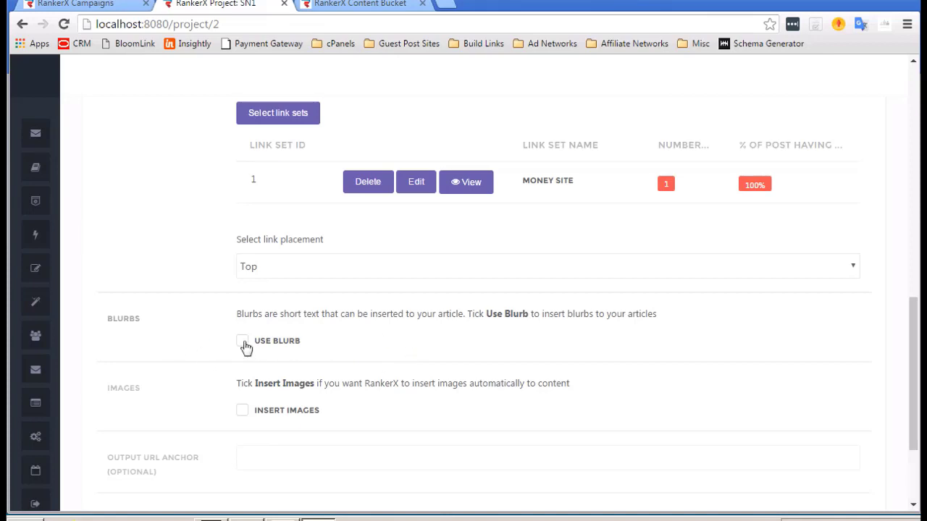
scroll(389, 349, "down", 1)
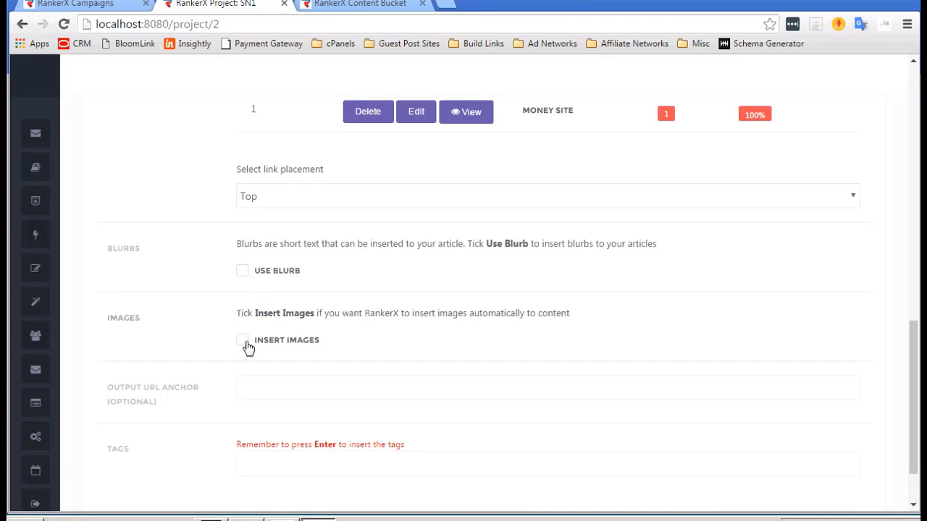
scroll(427, 344, "down", 1)
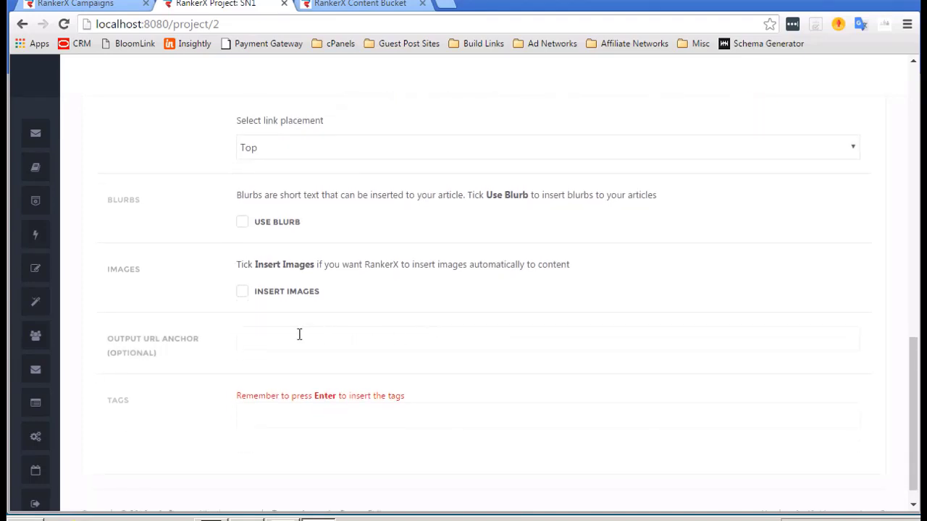
scroll(300, 337, "down", 1)
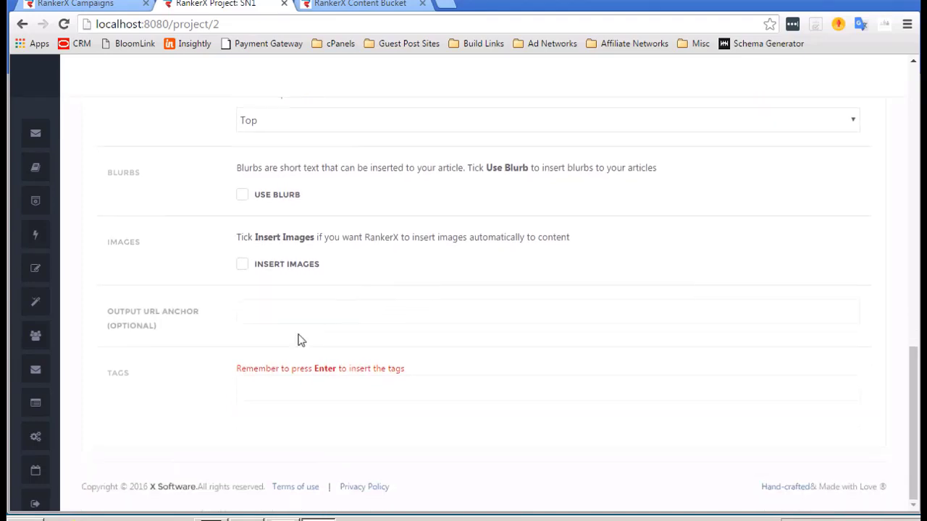
Add the tag 'dog training' to the SN1 project.
left_click(284, 388)
type("dog trainin")
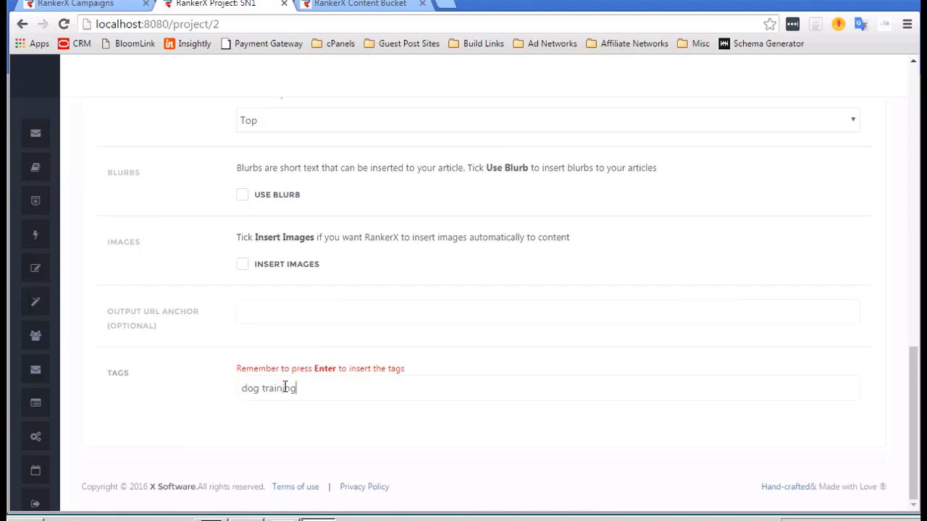
type("g")
key("Return")
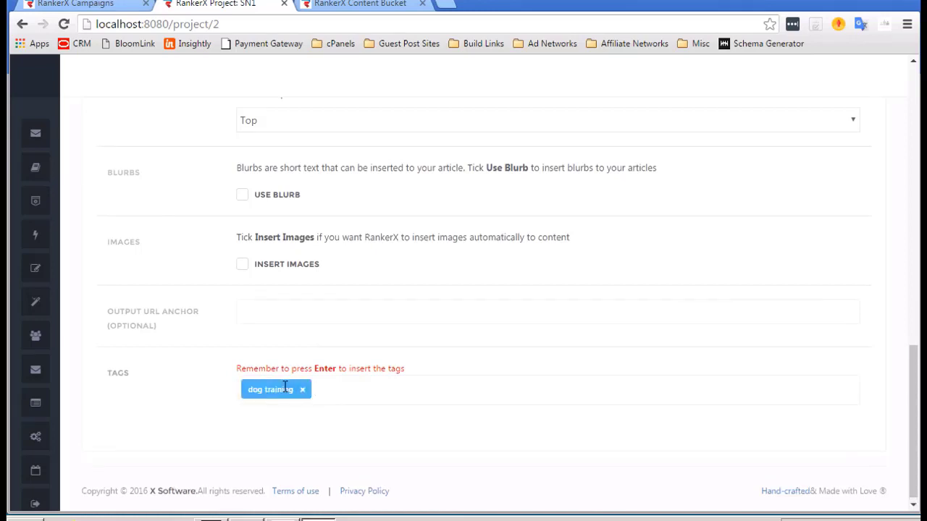
scroll(402, 366, "up", 1)
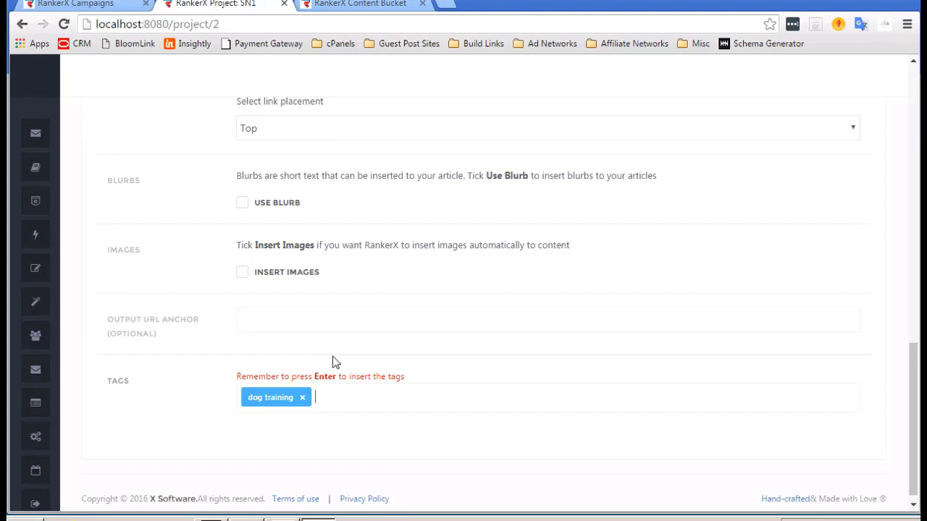
scroll(332, 356, "up", 15)
scroll(332, 356, "down", 1)
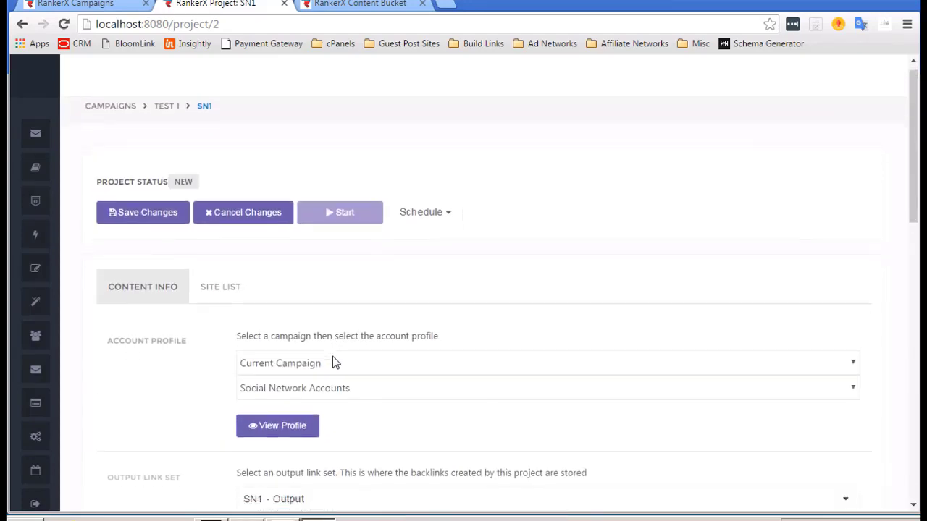
Show the project's Site List and save the SN1 project's changes.
left_click(216, 287)
scroll(304, 315, "down", 2)
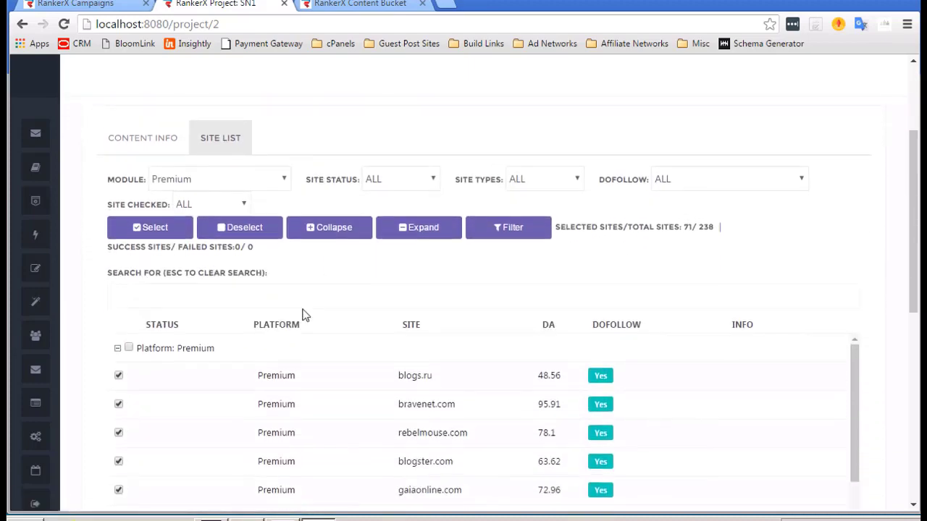
scroll(304, 314, "up", 3)
left_click(142, 231)
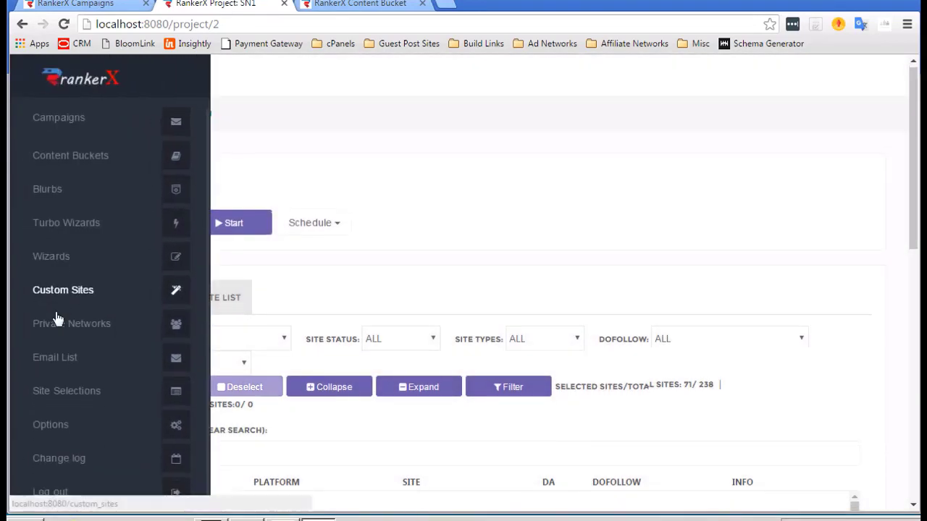
scroll(407, 281, "down", 1)
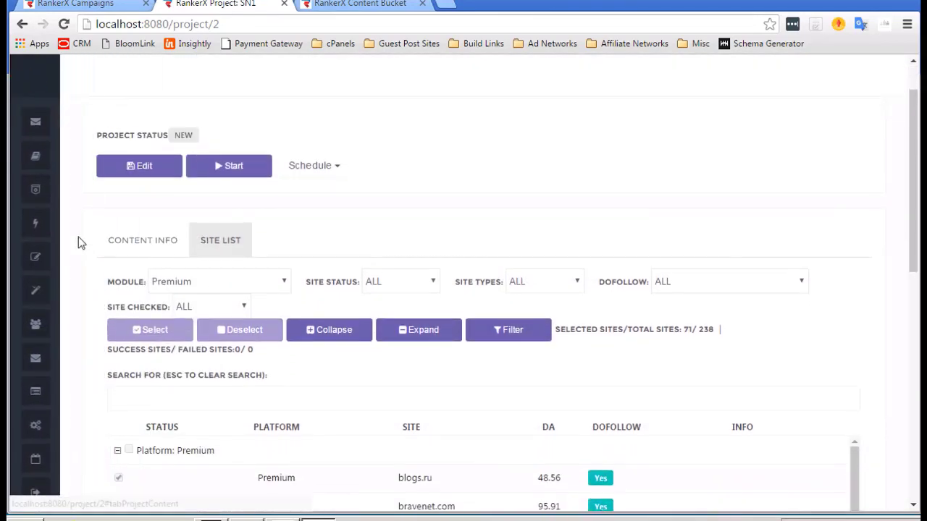
scroll(78, 237, "down", 1)
Start the SN1 project so Premium sites begin logging in, signing up and posting.
left_click(230, 147)
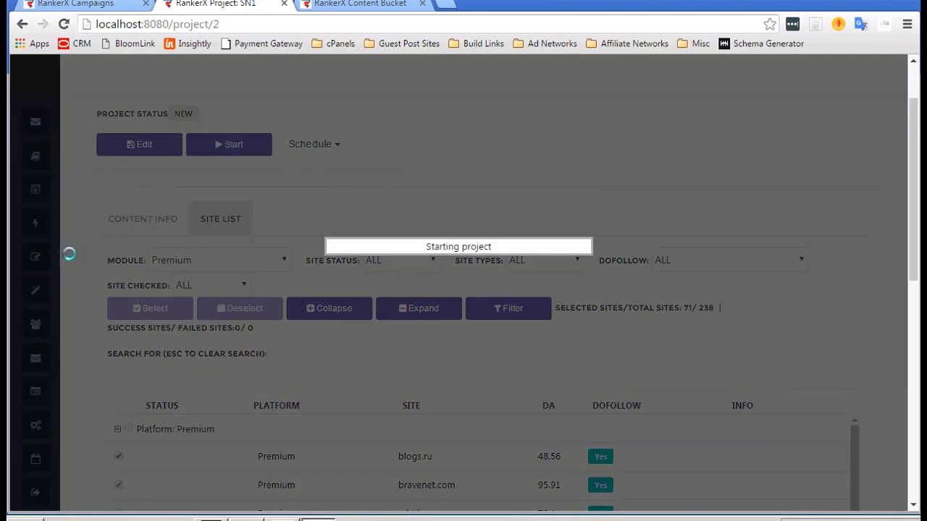
scroll(102, 219, "down", 4)
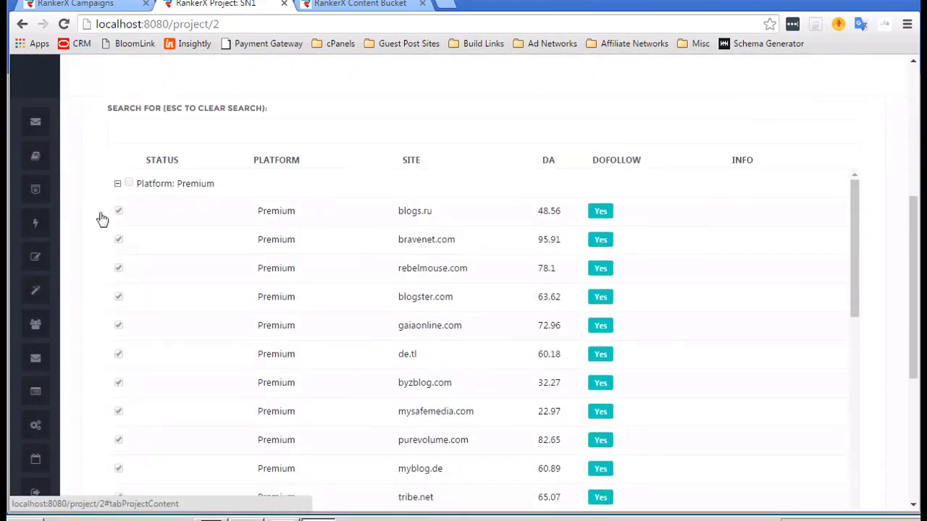
scroll(347, 351, "up", 3)
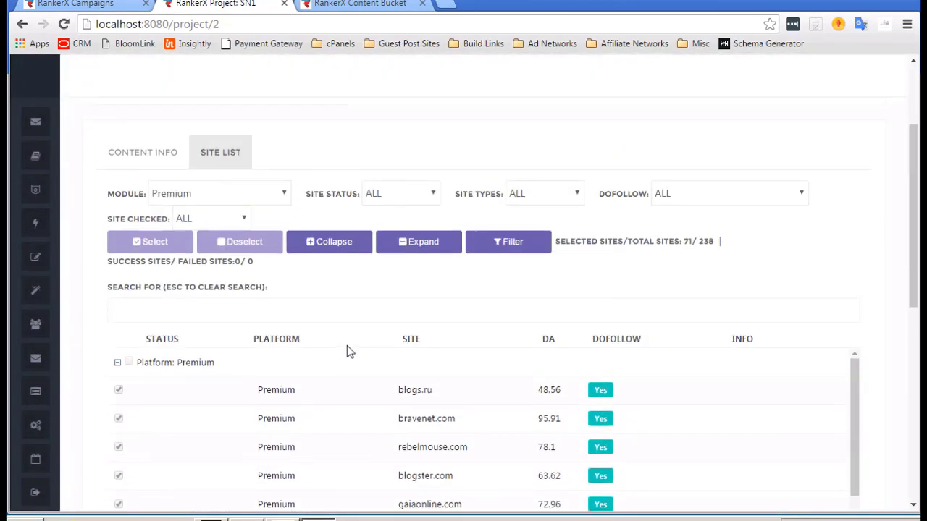
scroll(346, 345, "up", 2)
scroll(347, 345, "down", 2)
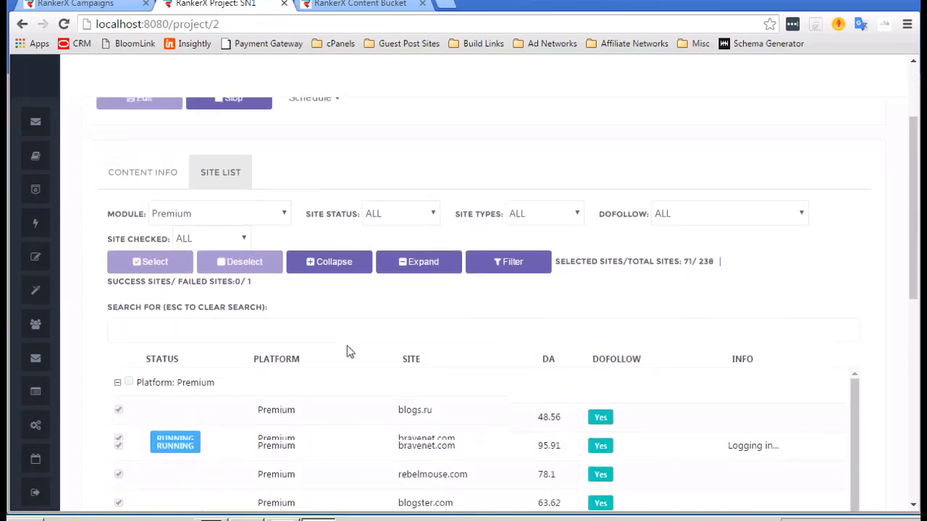
scroll(347, 351, "down", 2)
scroll(354, 409, "down", 2)
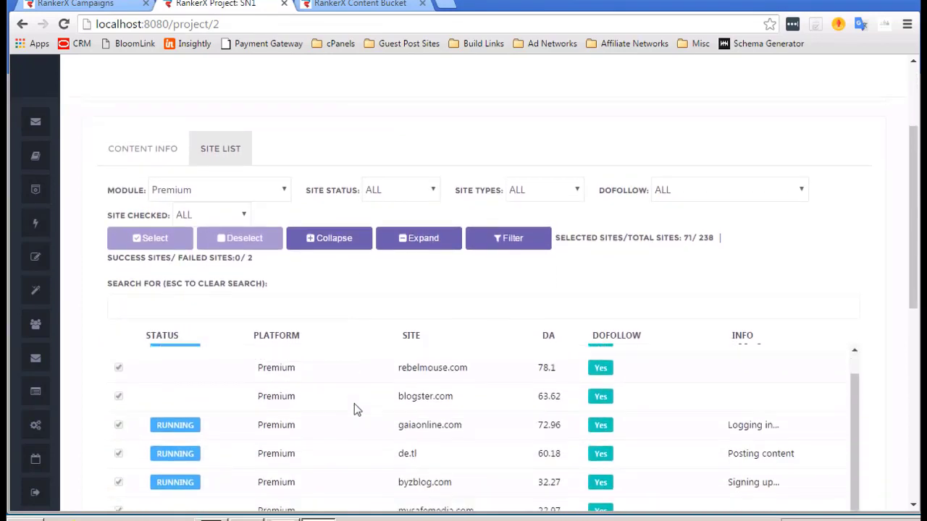
Sort the SN1 site list by DA, highest first, and review its statuses (38 successful, 8 failed).
left_click(549, 338)
left_click(549, 337)
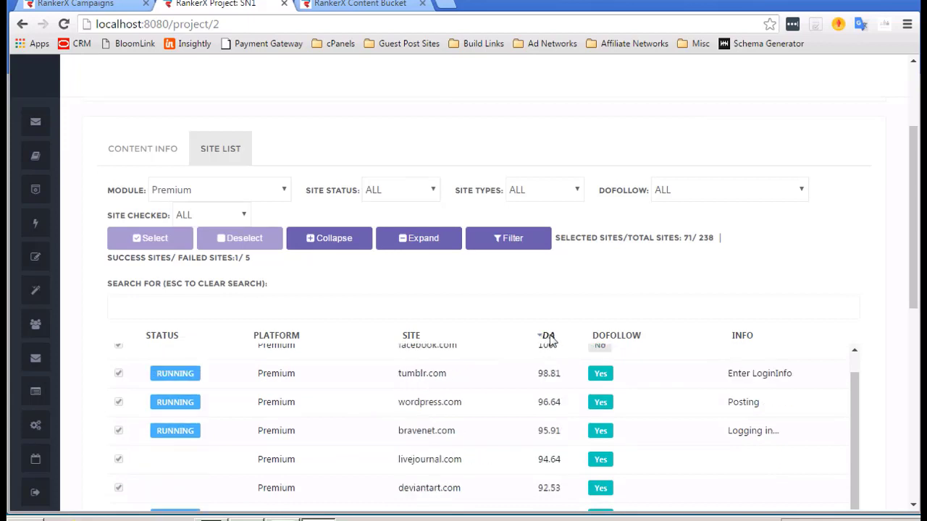
scroll(407, 262, "down", 1)
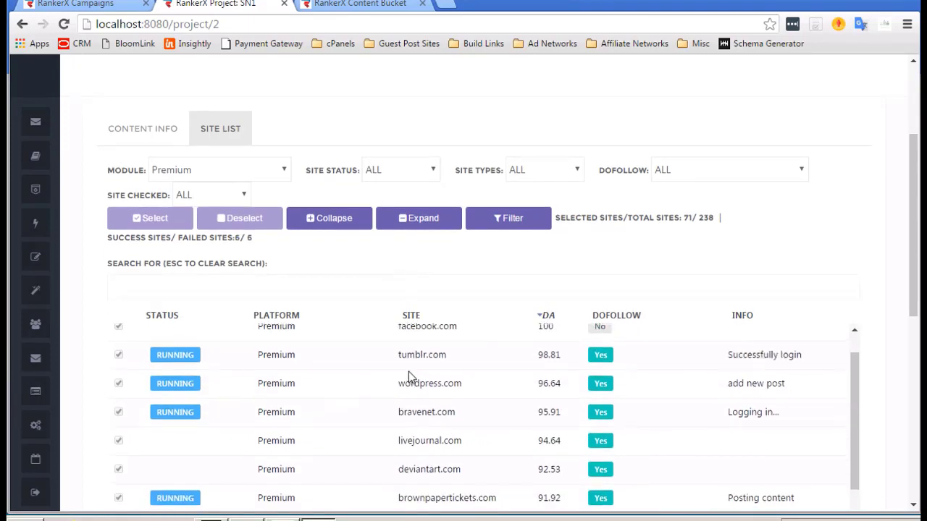
scroll(424, 430, "down", 1)
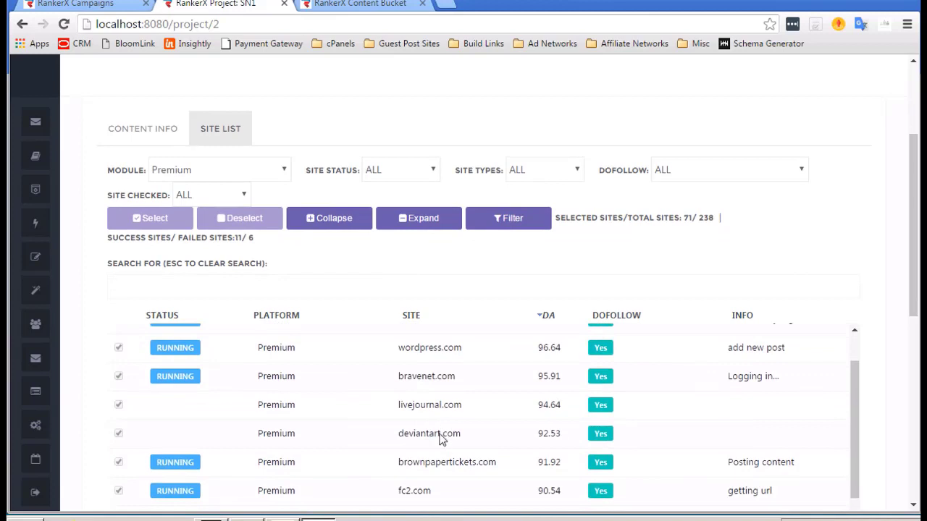
scroll(418, 388, "down", 5)
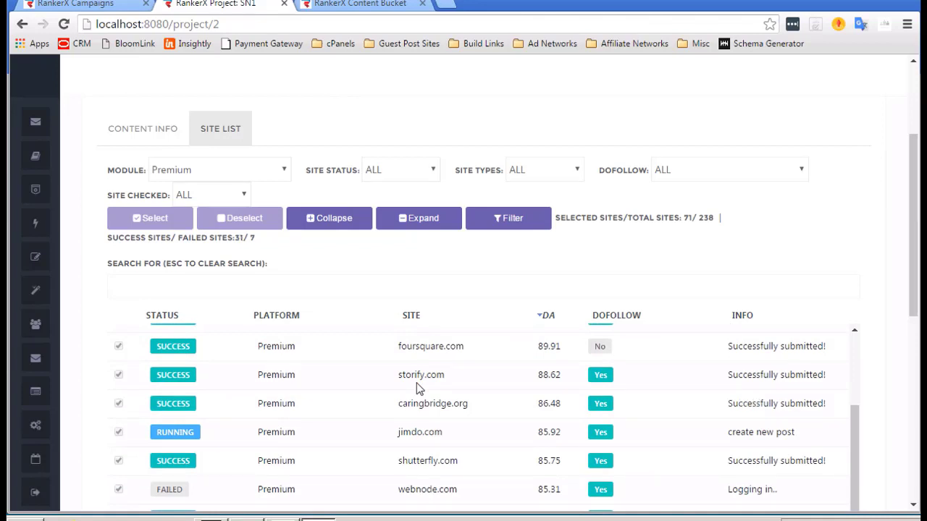
scroll(522, 404, "down", 2)
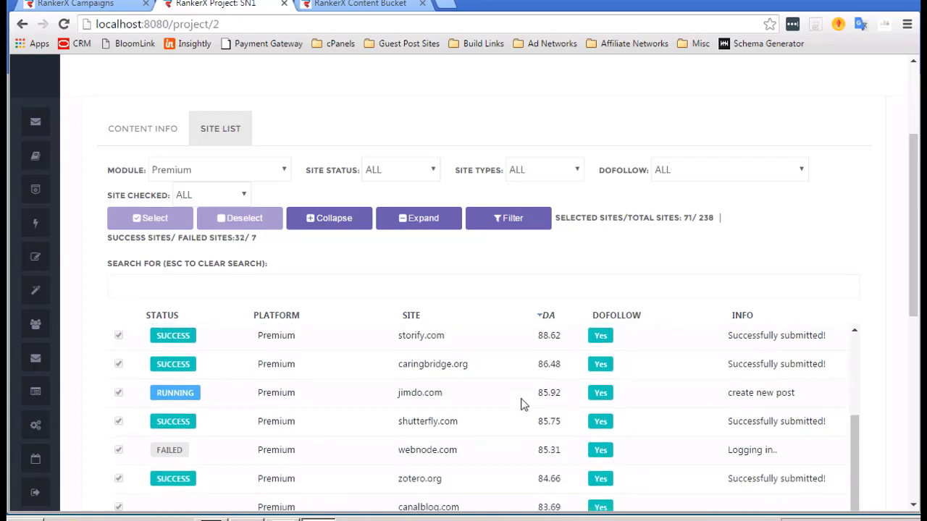
scroll(523, 404, "down", 5)
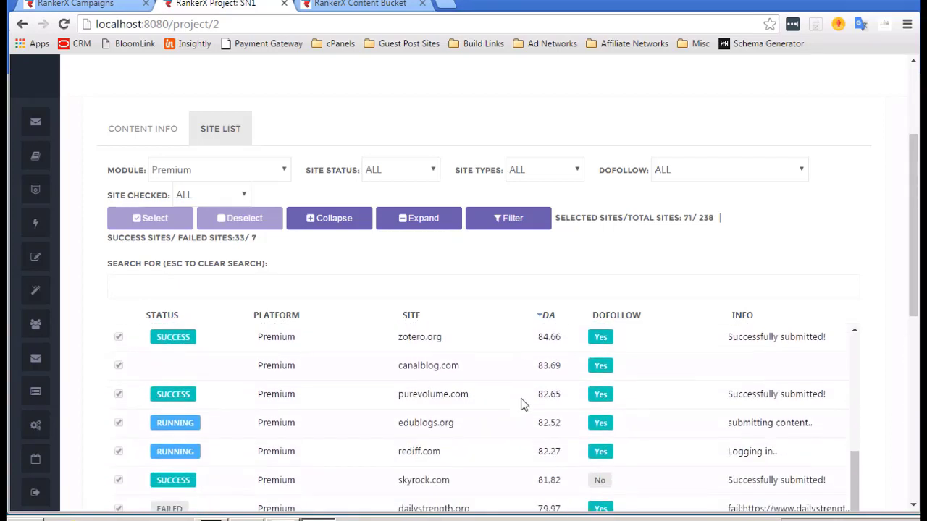
scroll(523, 404, "down", 2)
scroll(521, 402, "up", 2)
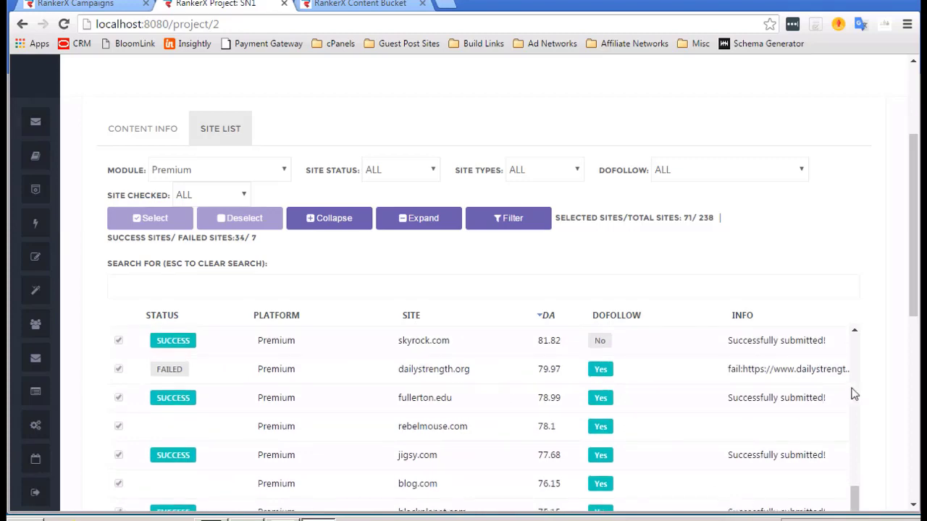
scroll(888, 393, "down", 3)
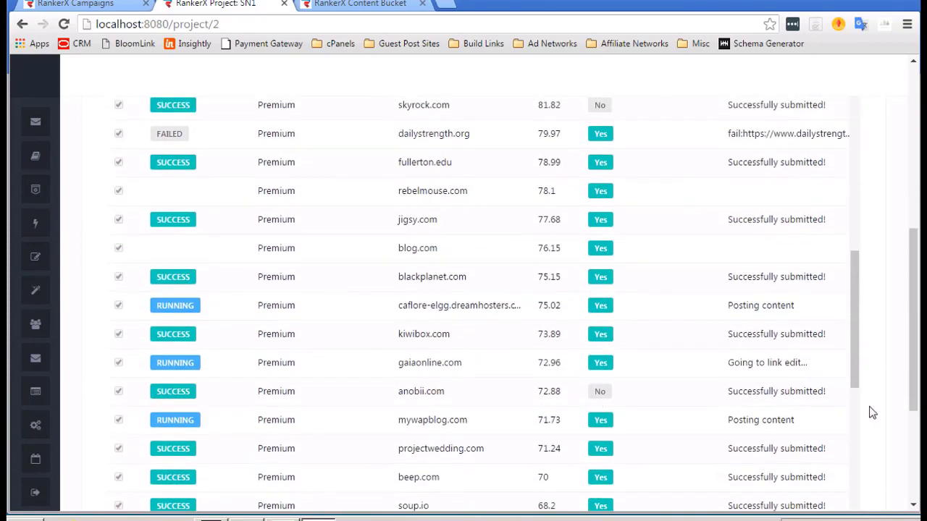
scroll(678, 263, "up", 2)
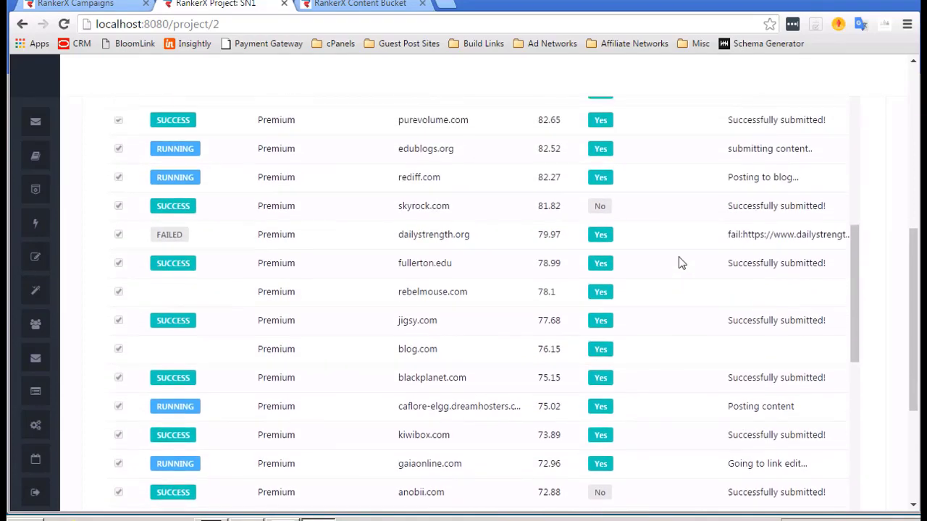
scroll(679, 263, "up", 1)
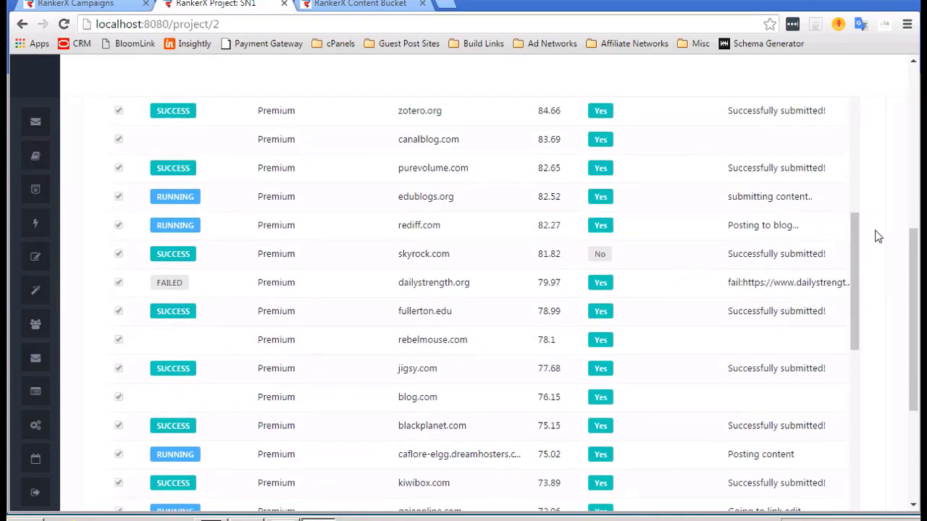
scroll(878, 237, "down", 3)
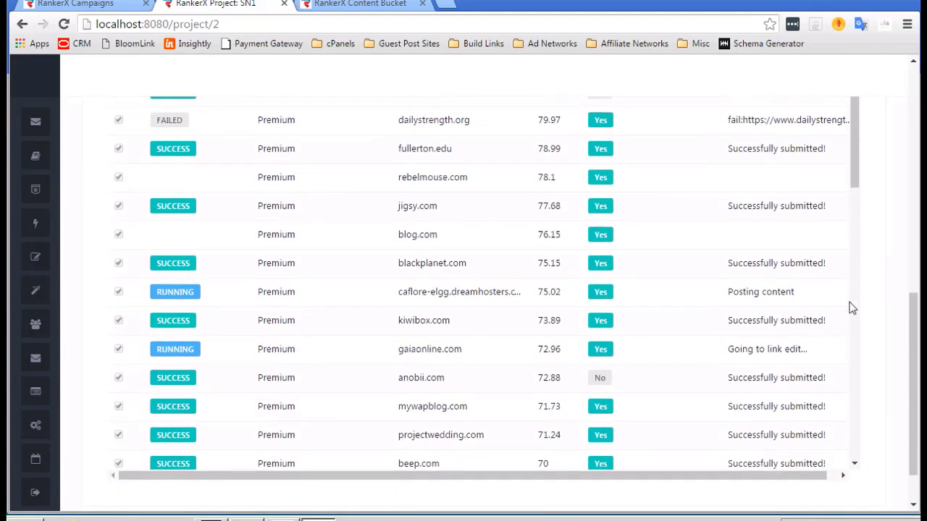
left_click(845, 476)
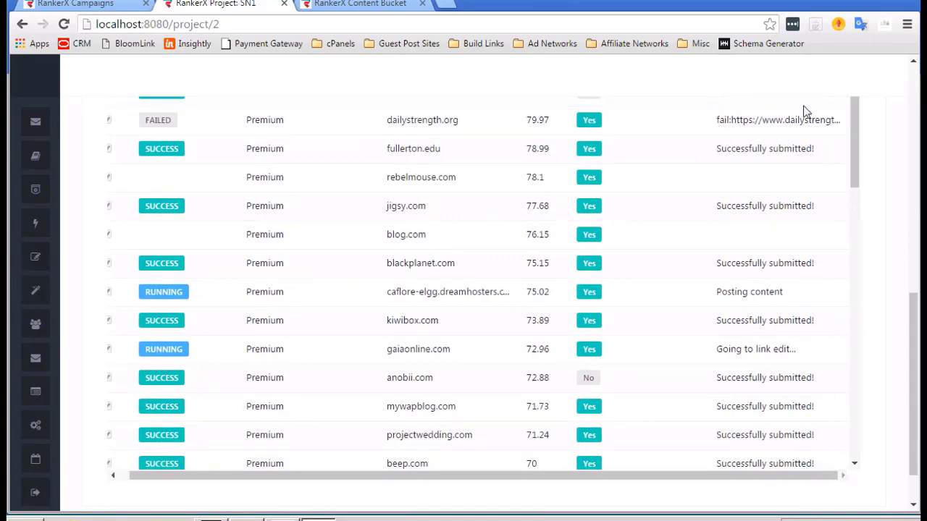
scroll(810, 242, "up", 10)
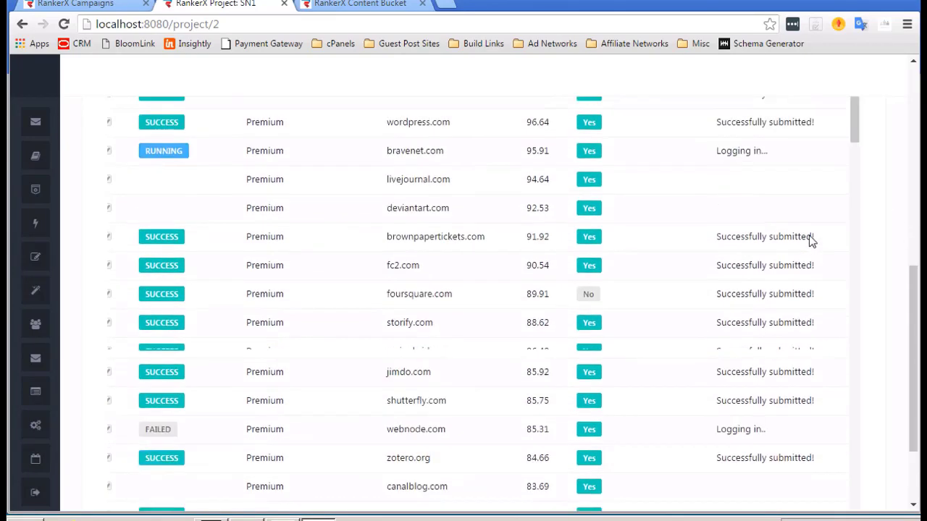
scroll(810, 242, "up", 4)
scroll(808, 234, "down", 1)
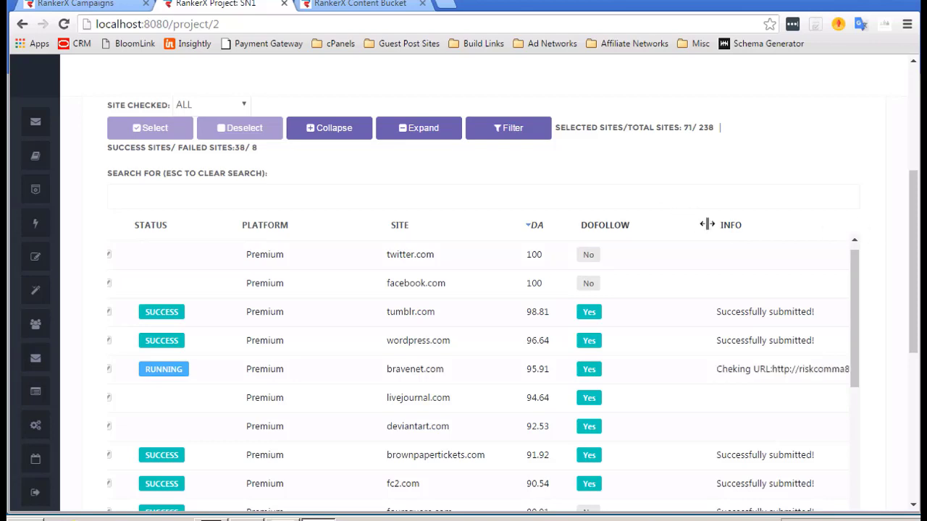
Narrow the INFO column, sort by INFO, then re-sort the sites by DA highest first.
left_click_drag(701, 225, 645, 225)
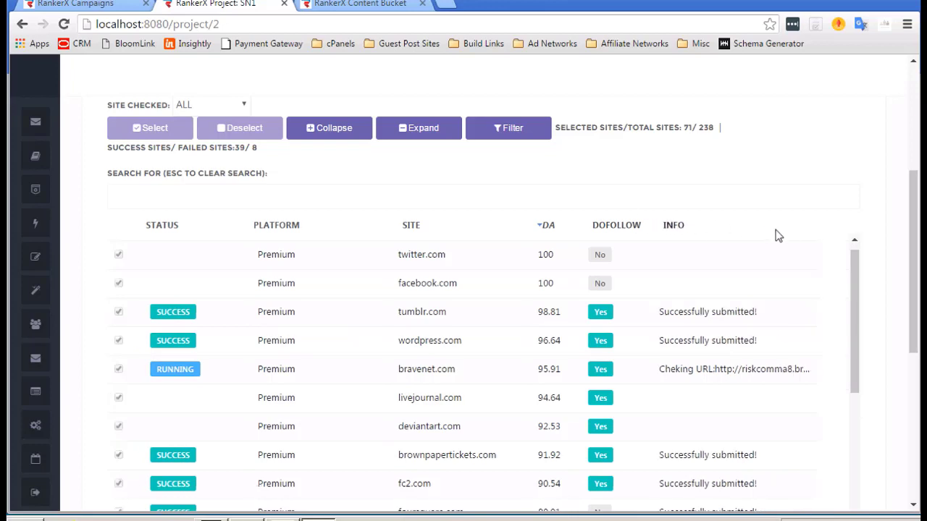
left_click(813, 229)
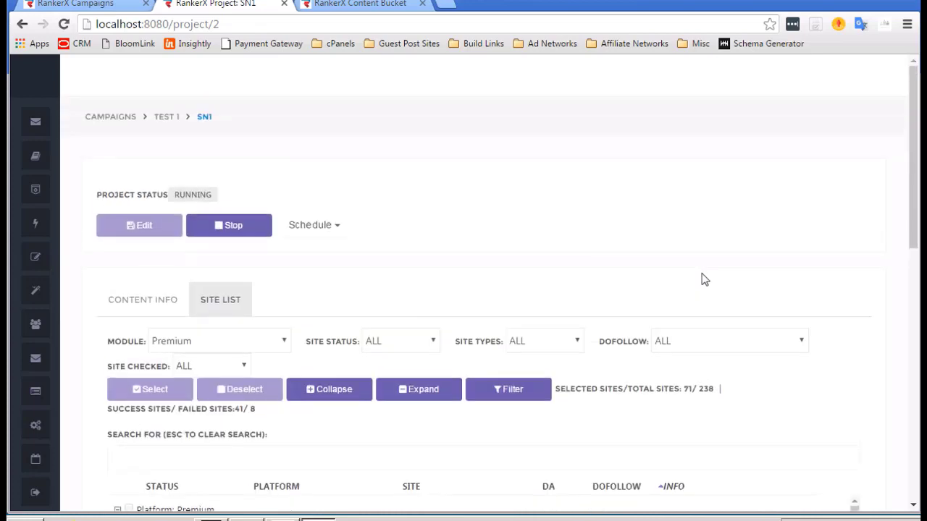
scroll(695, 280, "down", 5)
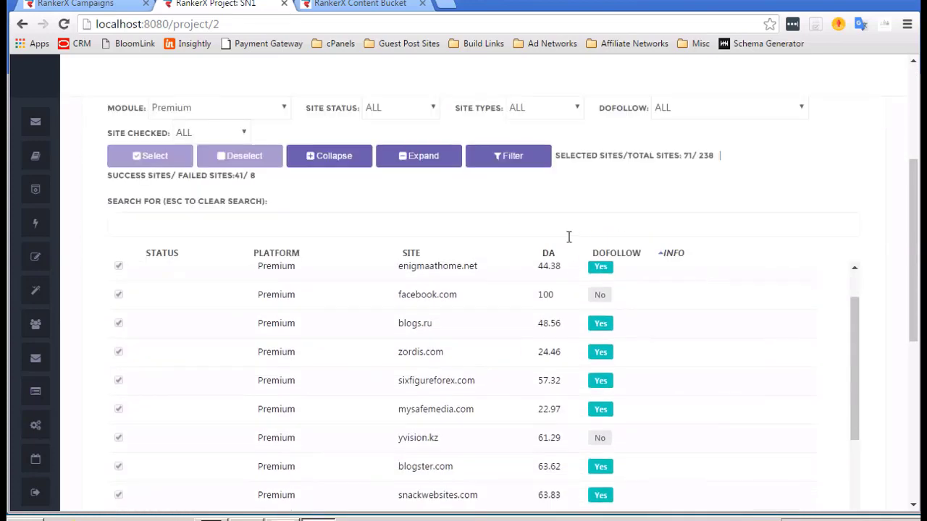
left_click(550, 254)
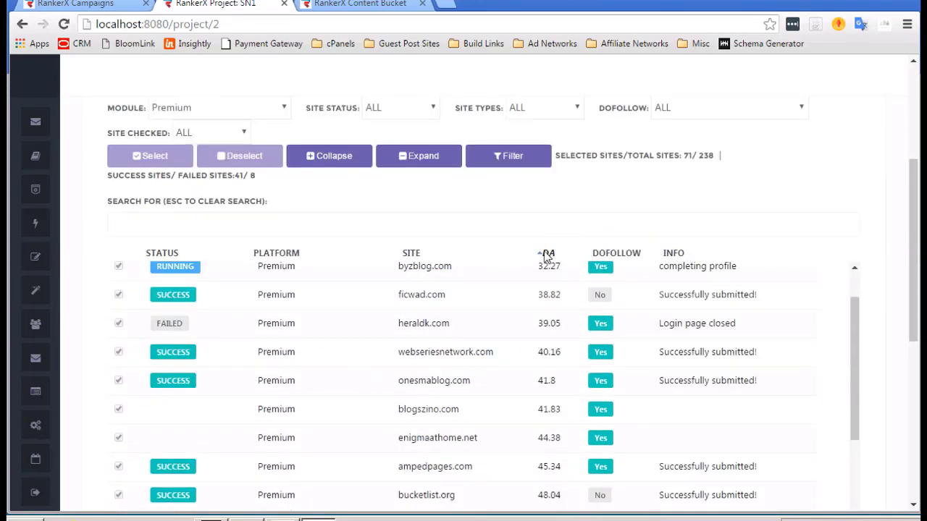
left_click(548, 254)
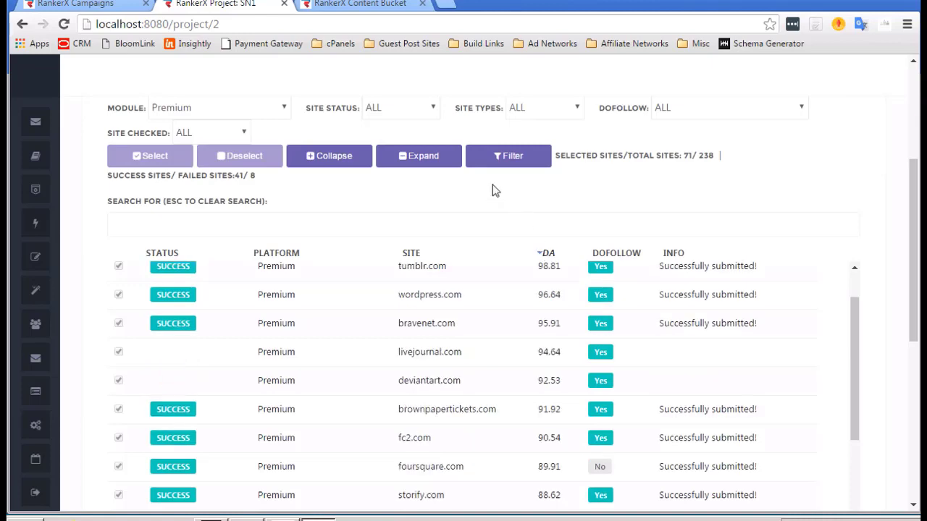
Scroll through the DA-sorted site list, checking each site's submission status and dofollow details.
scroll(491, 190, "down", 2)
scroll(451, 321, "down", 1)
scroll(451, 321, "up", 2)
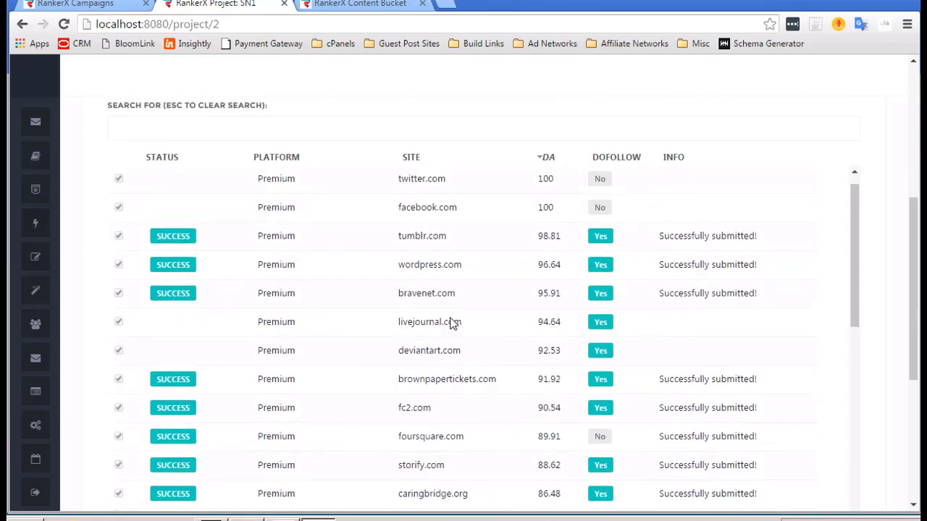
scroll(451, 322, "down", 1)
scroll(451, 323, "up", 3)
scroll(450, 323, "down", 1)
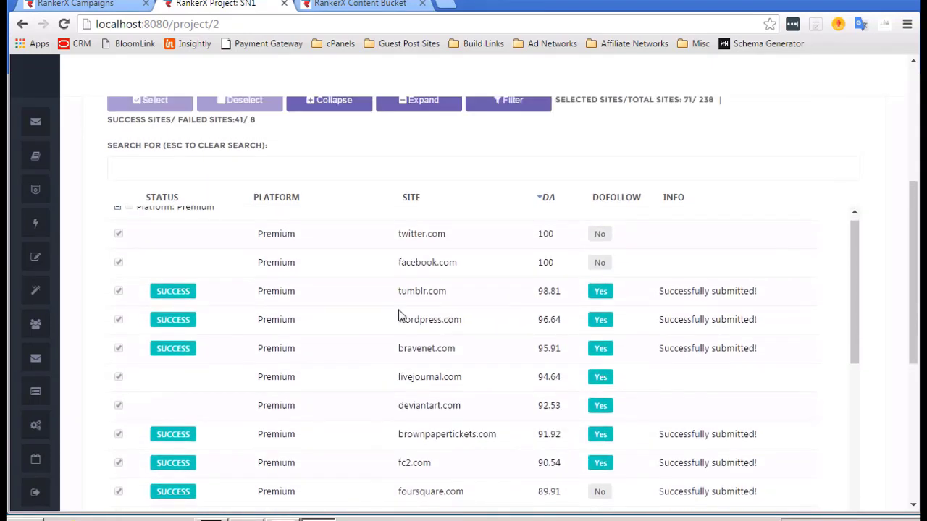
scroll(456, 340, "down", 3)
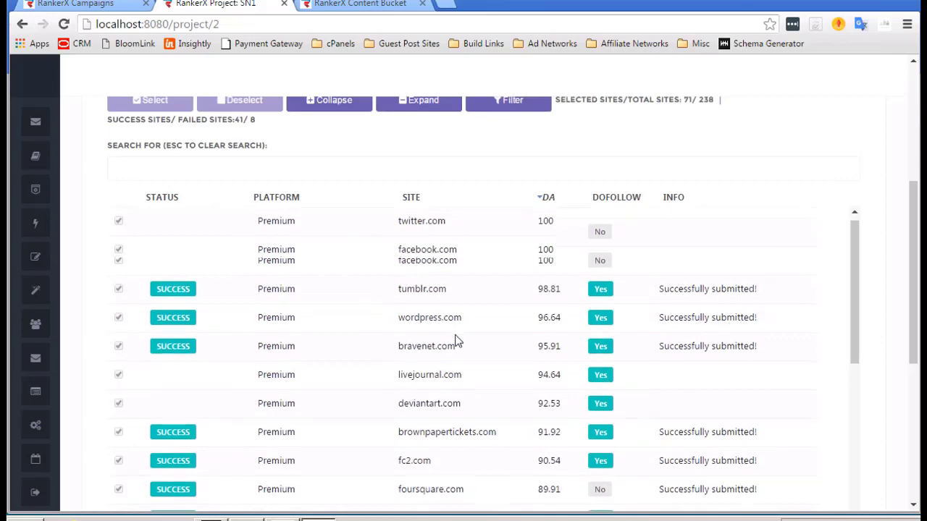
scroll(456, 341, "down", 5)
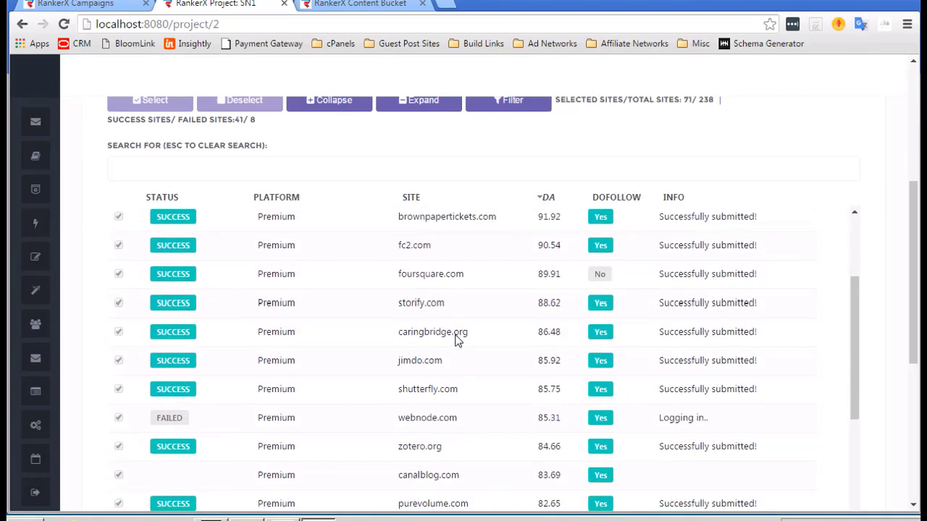
scroll(456, 340, "down", 6)
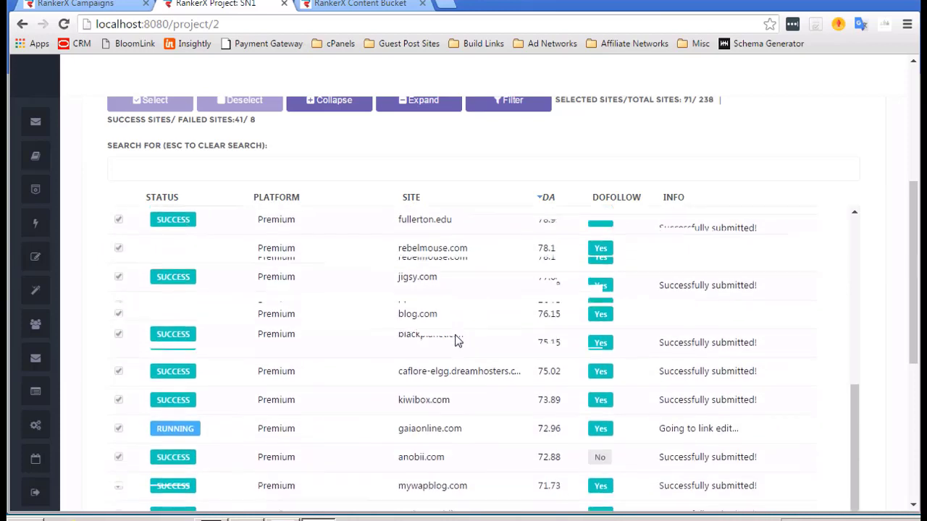
scroll(456, 340, "down", 5)
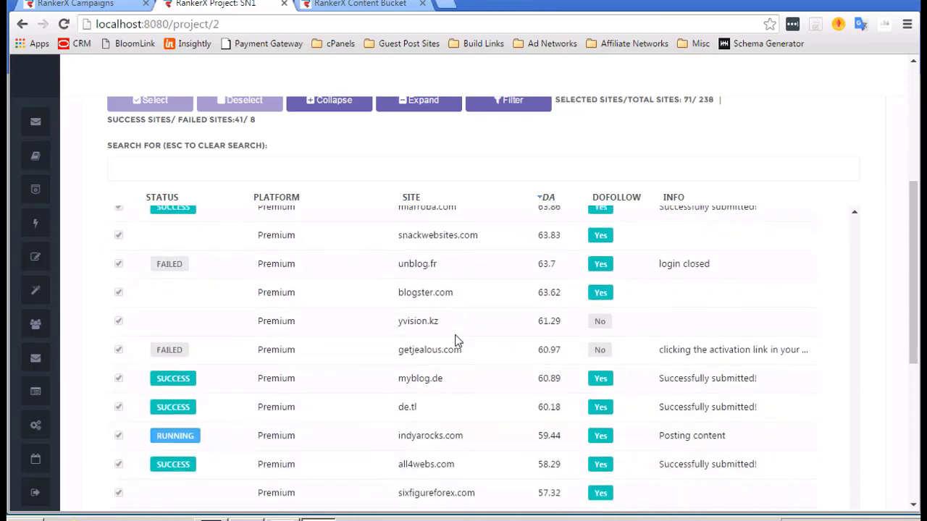
scroll(456, 340, "down", 1)
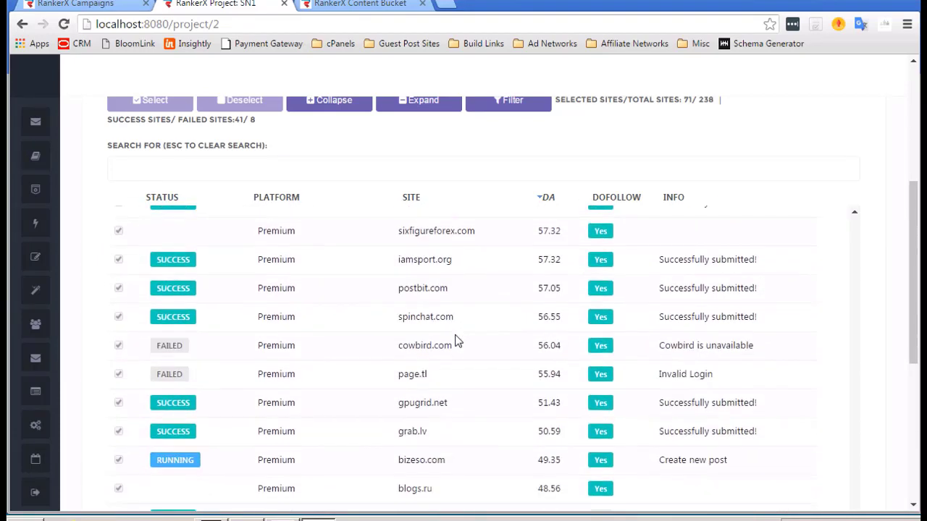
scroll(456, 341, "up", 2)
scroll(456, 341, "up", 1)
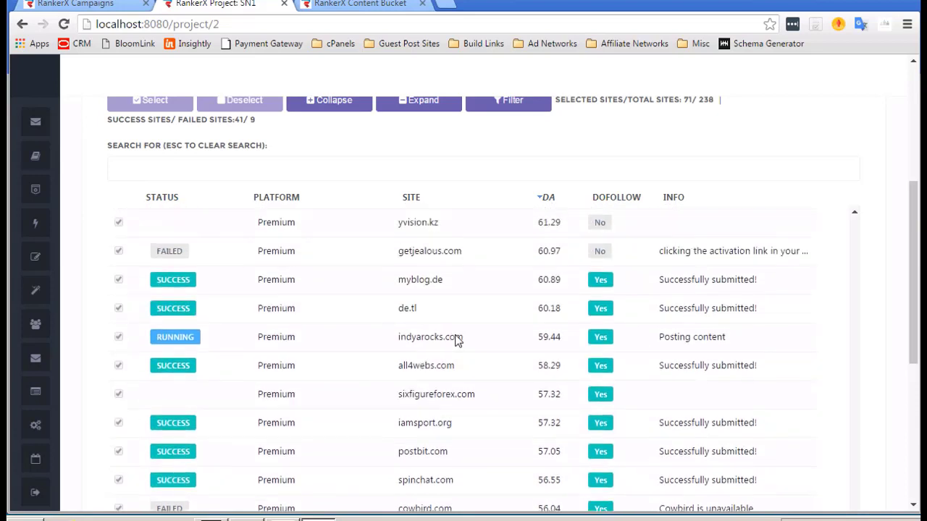
scroll(456, 341, "down", 2)
scroll(456, 341, "down", 3)
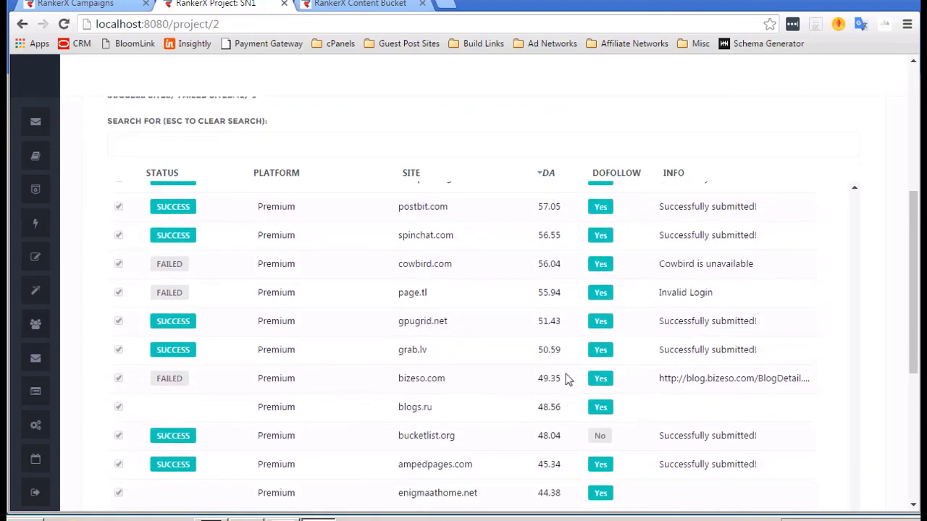
scroll(520, 297, "down", 6)
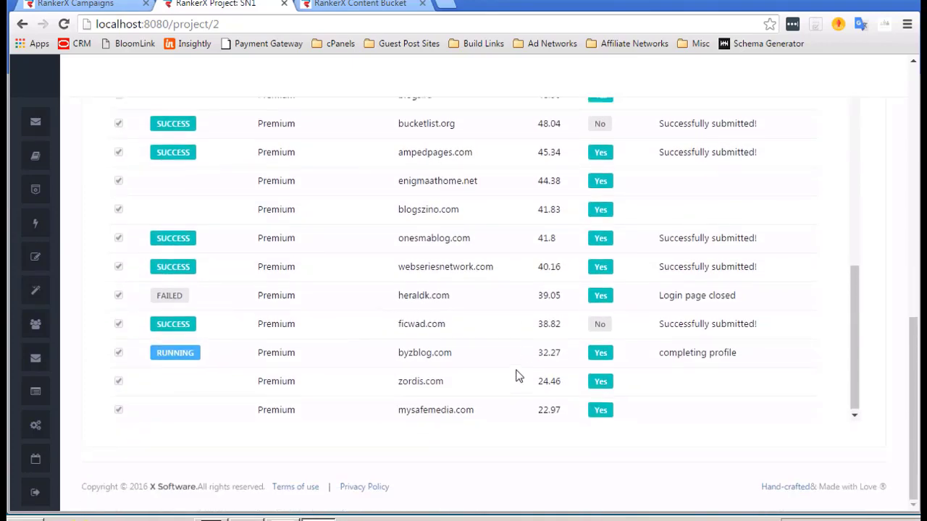
scroll(519, 377, "up", 4)
scroll(518, 376, "up", 10)
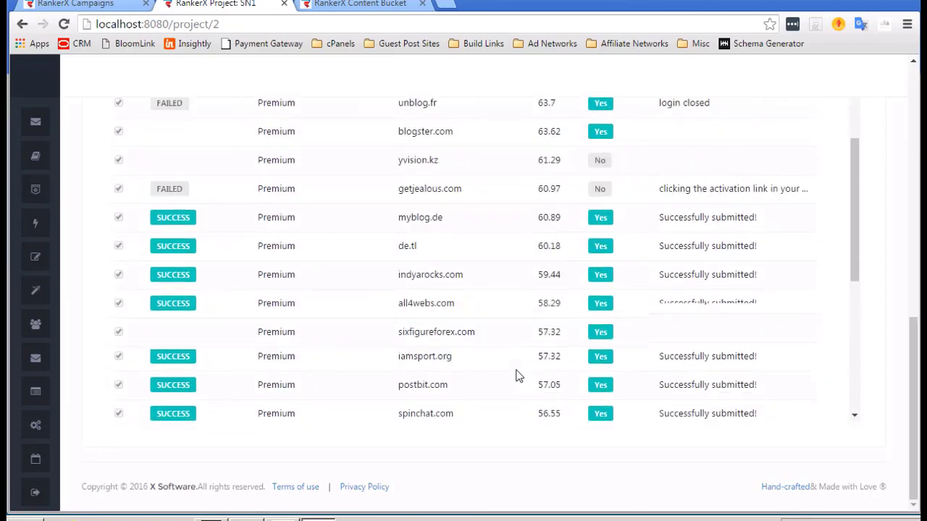
scroll(518, 377, "up", 2)
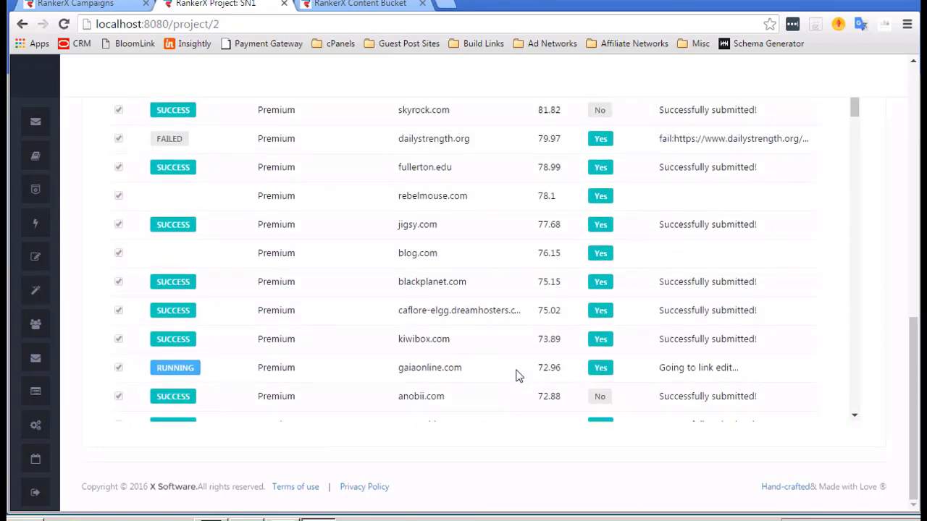
scroll(518, 377, "down", 2)
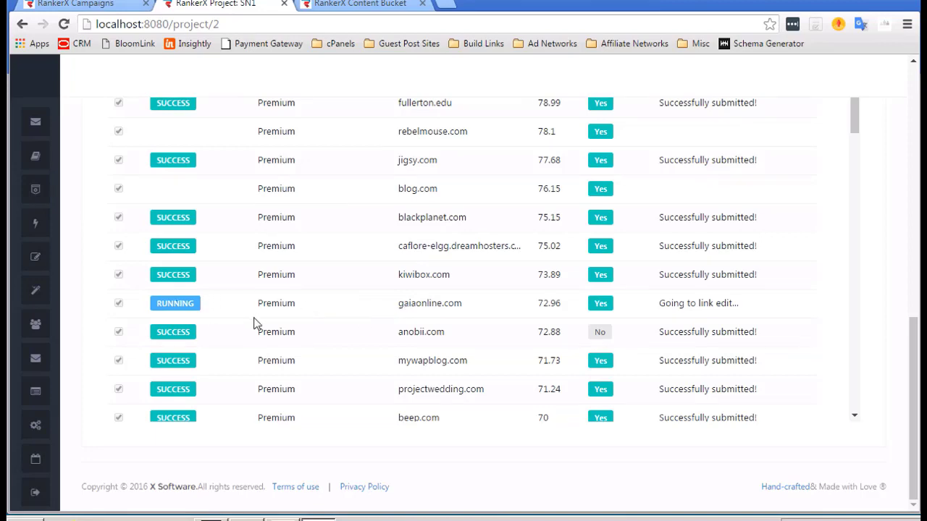
scroll(254, 324, "up", 15)
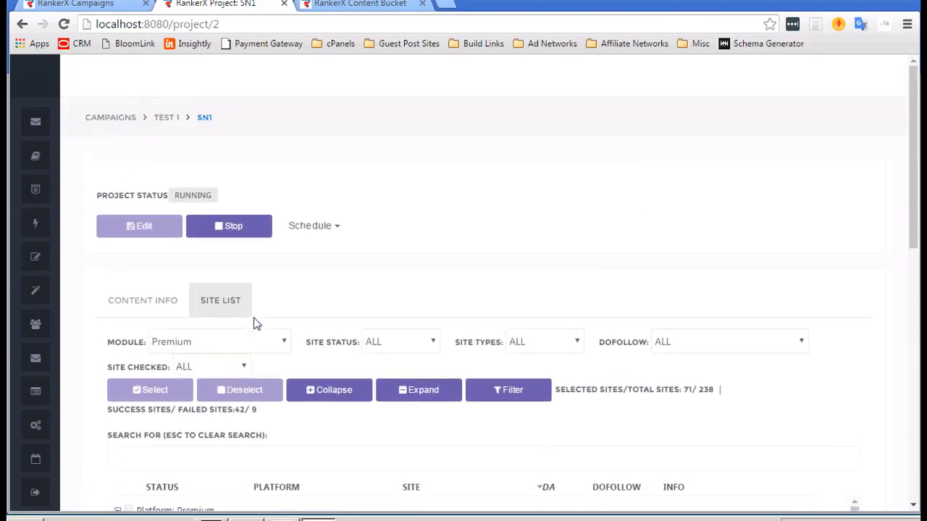
scroll(408, 269, "down", 3)
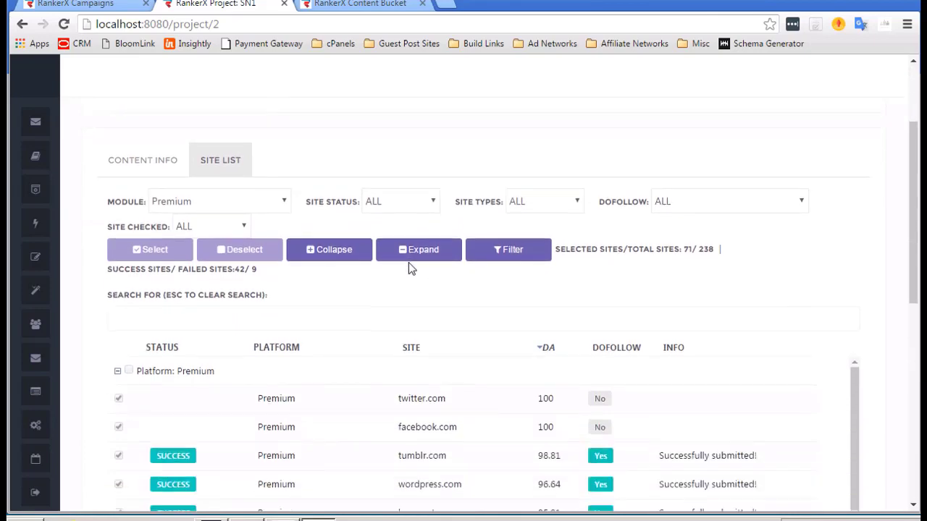
scroll(444, 341, "down", 10)
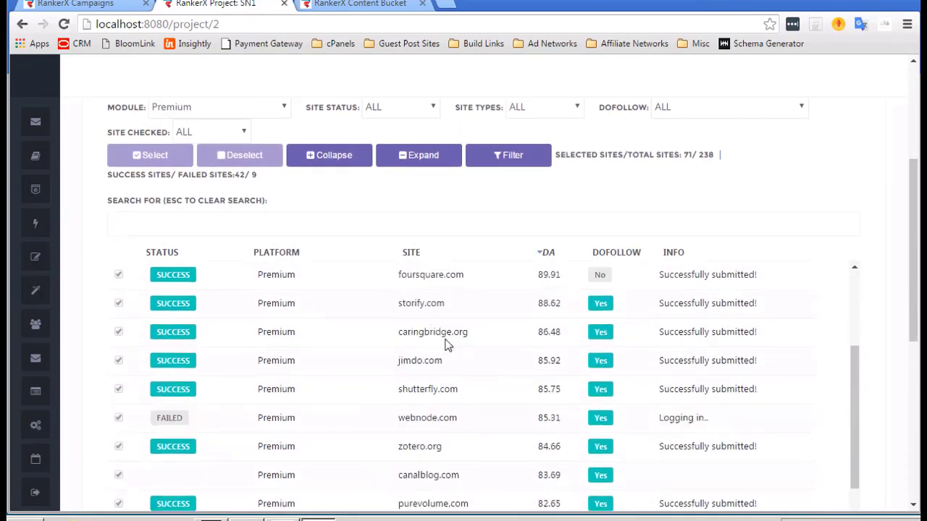
scroll(447, 346, "down", 5)
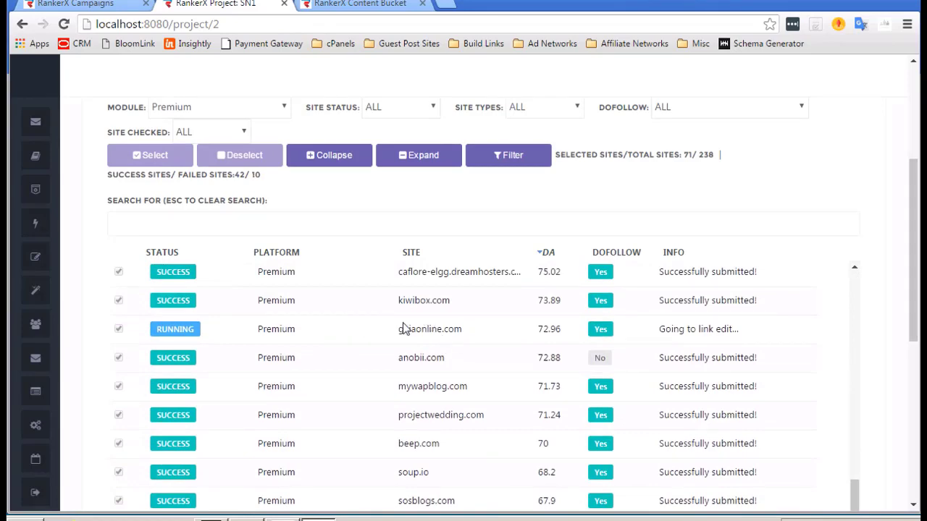
scroll(406, 328, "down", 8)
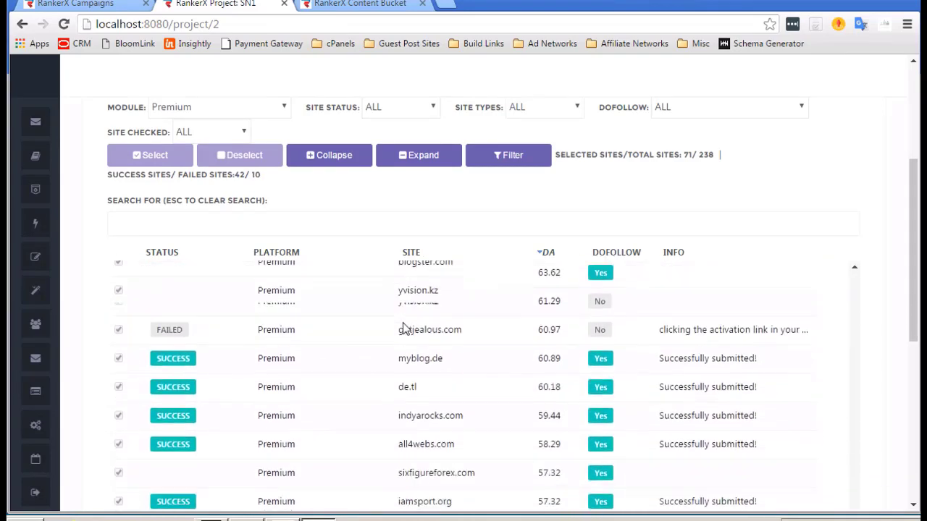
scroll(405, 328, "down", 10)
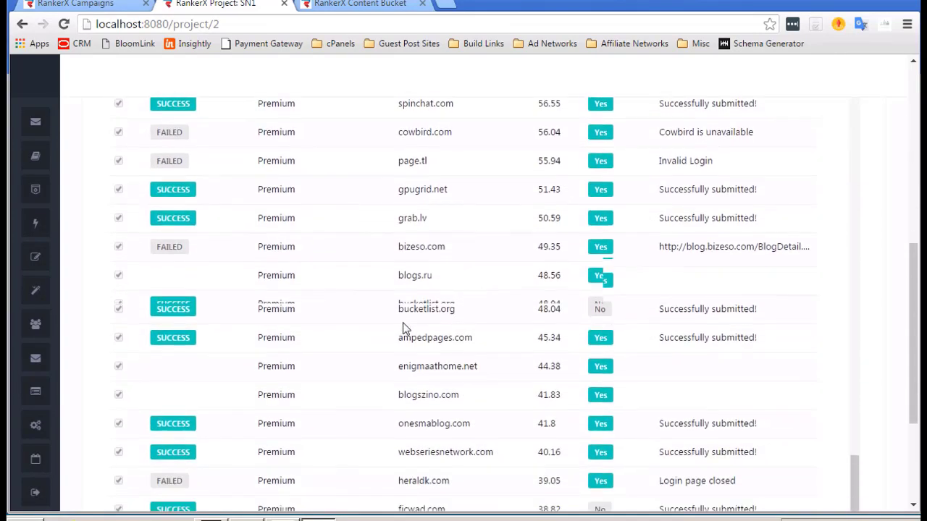
scroll(405, 328, "down", 2)
scroll(406, 328, "up", 15)
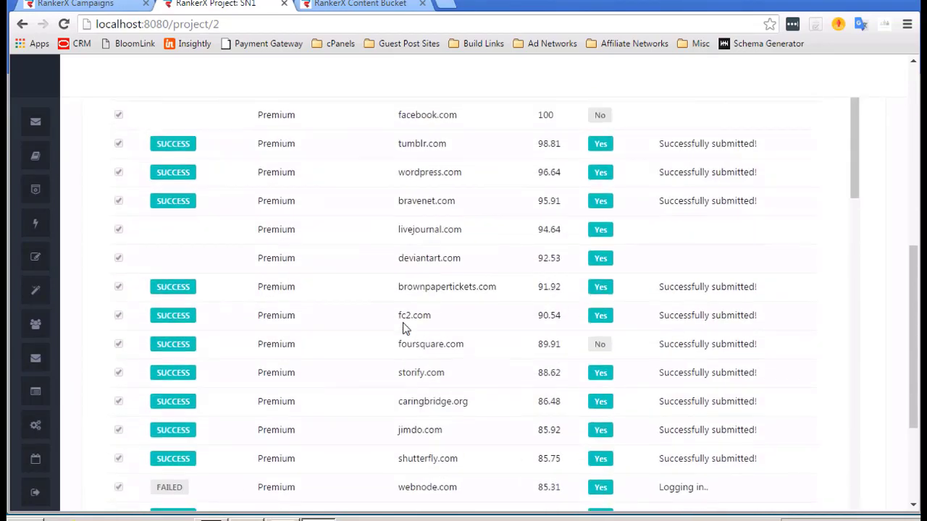
scroll(404, 328, "up", 5)
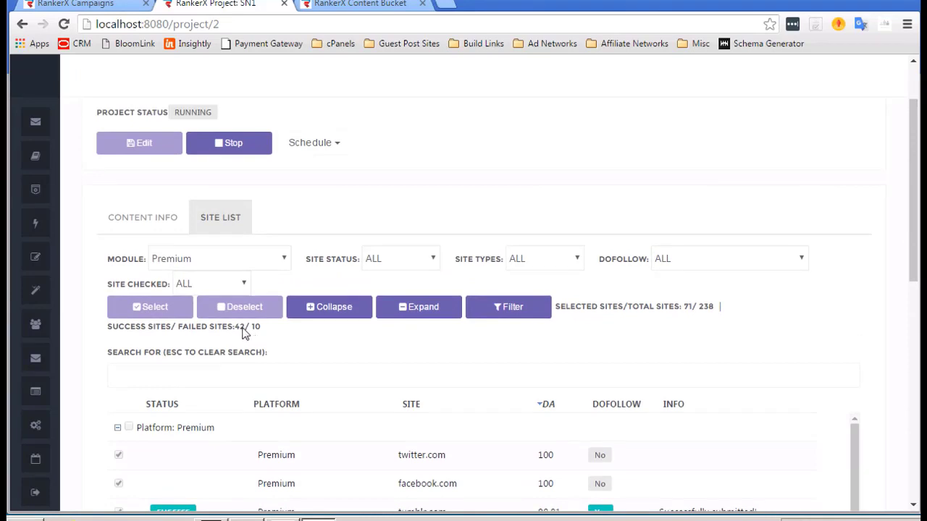
Return to the project status at the top, now showing 42 successful and 11 failed sites.
scroll(333, 337, "down", 1)
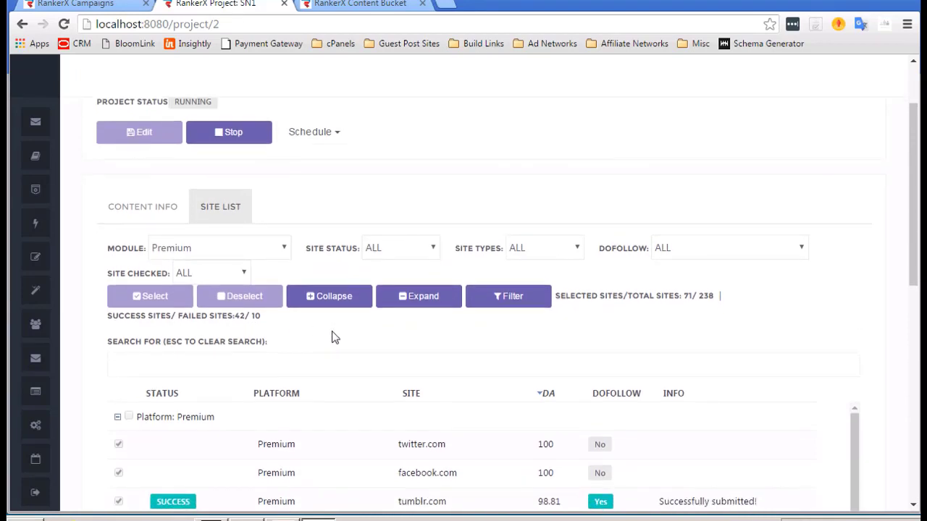
scroll(335, 337, "down", 1)
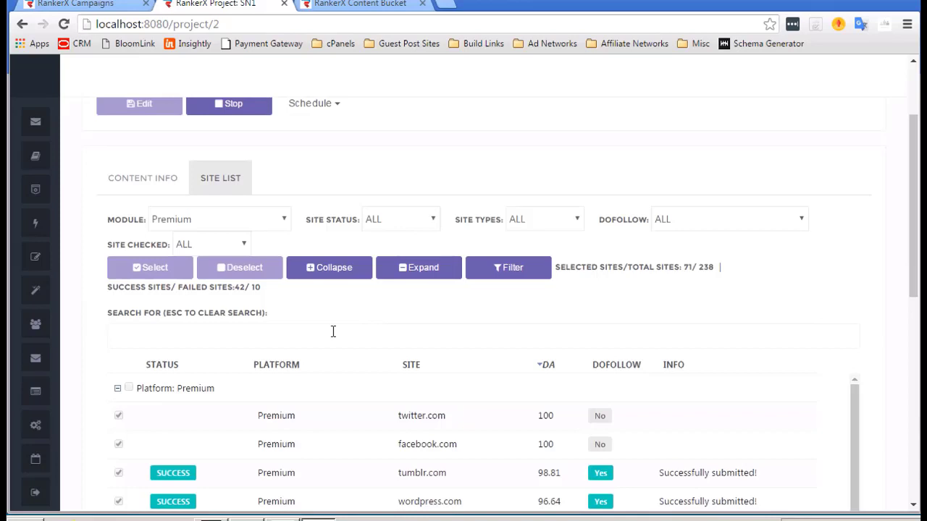
scroll(333, 331, "down", 1)
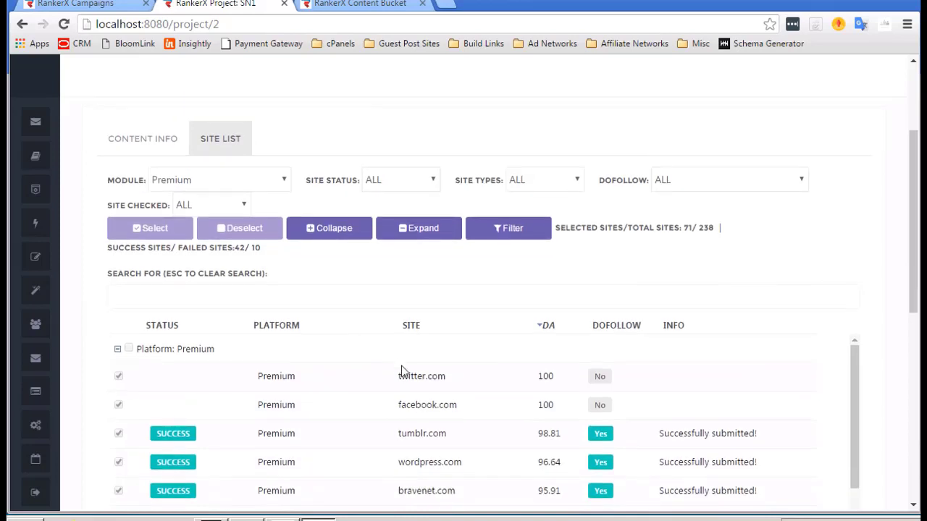
scroll(405, 391, "down", 1)
scroll(407, 405, "down", 1)
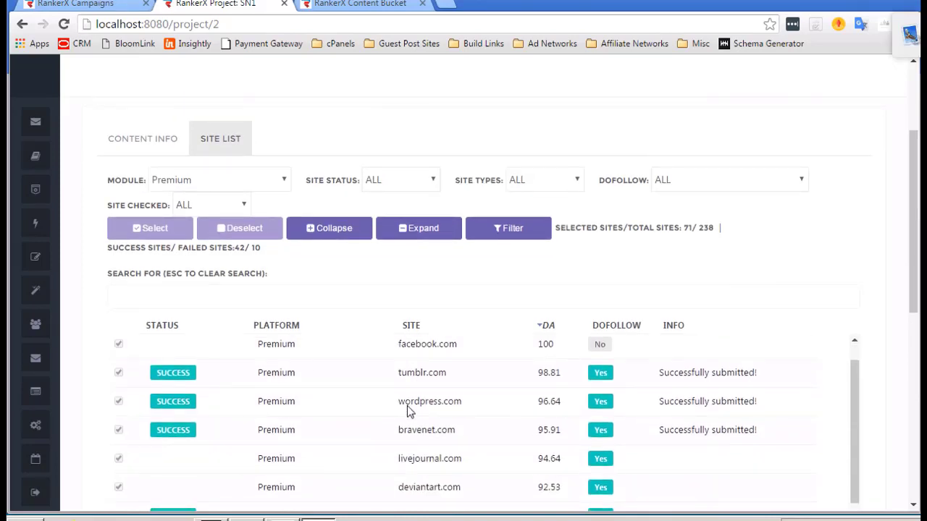
scroll(407, 406, "down", 1)
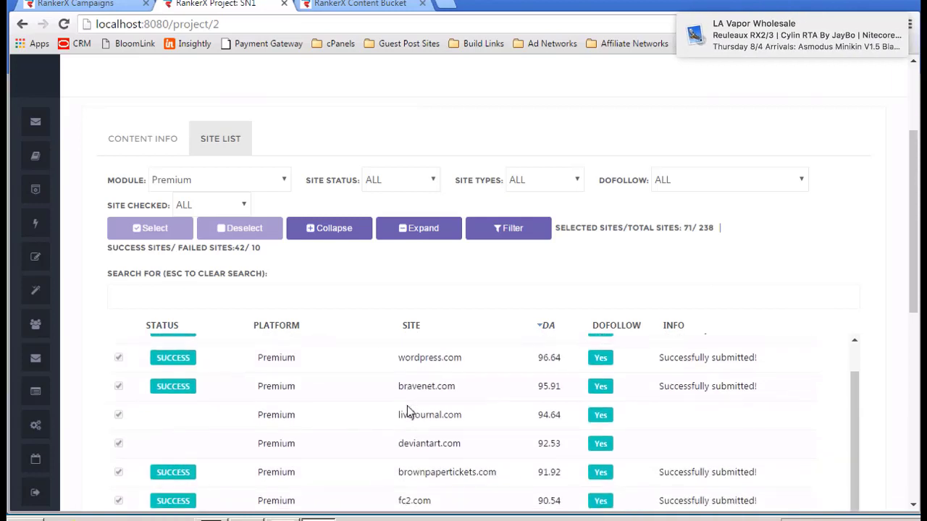
scroll(407, 410, "up", 4)
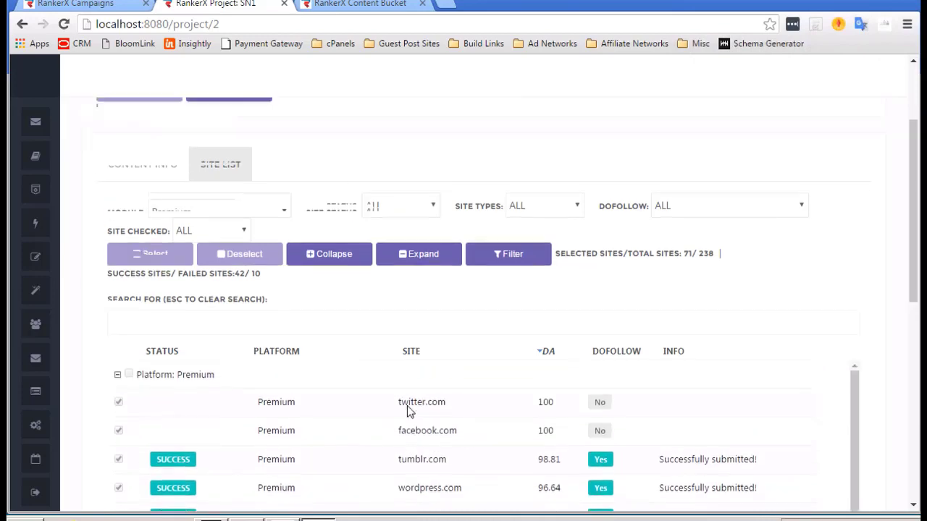
scroll(407, 405, "down", 2)
scroll(477, 231, "down", 3)
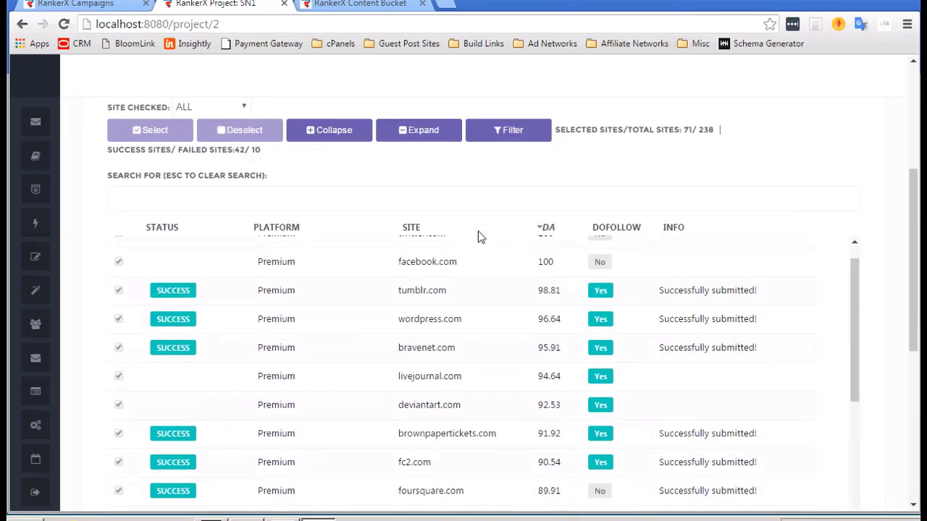
scroll(340, 319, "up", 2)
scroll(323, 322, "up", 1)
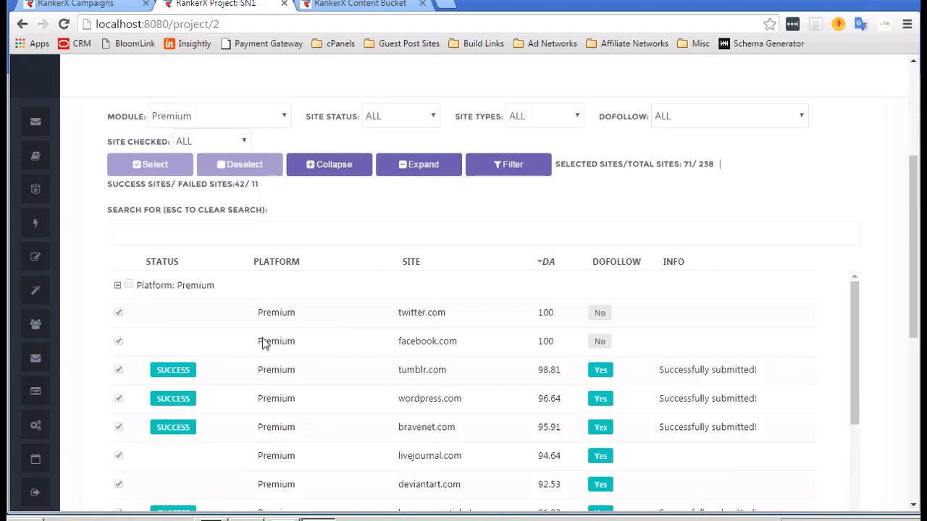
scroll(265, 343, "up", 3)
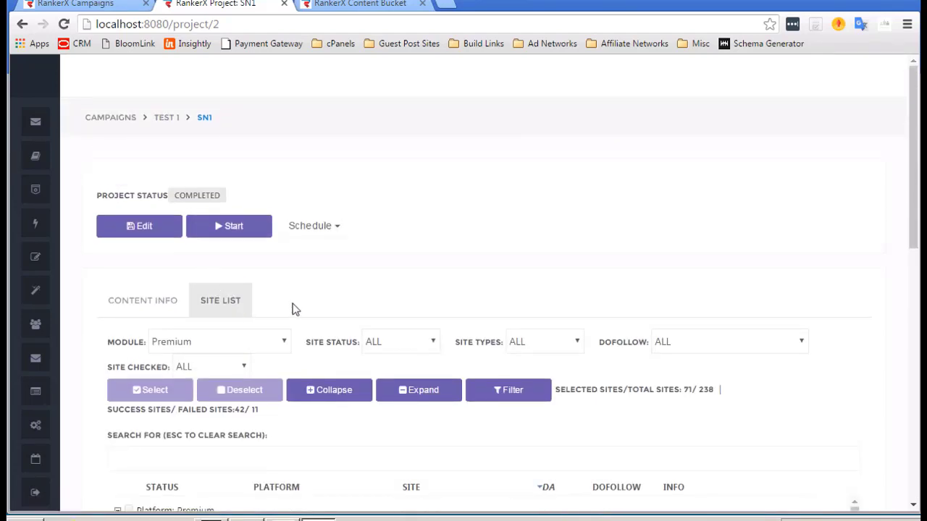
Go to the test 1 campaign's Link Sets, where SN1 - Output holds 42 links beside Money Site.
scroll(194, 203, "down", 1)
scroll(184, 223, "up", 1)
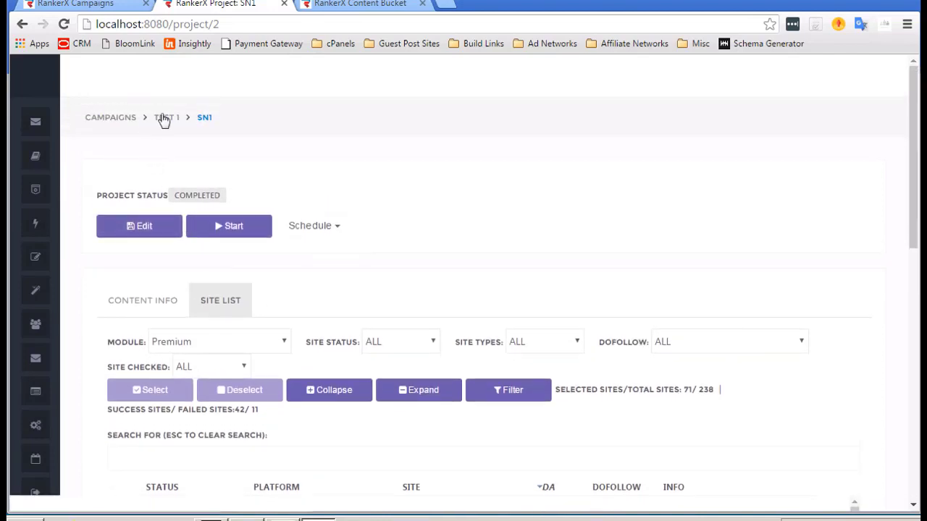
left_click(163, 117)
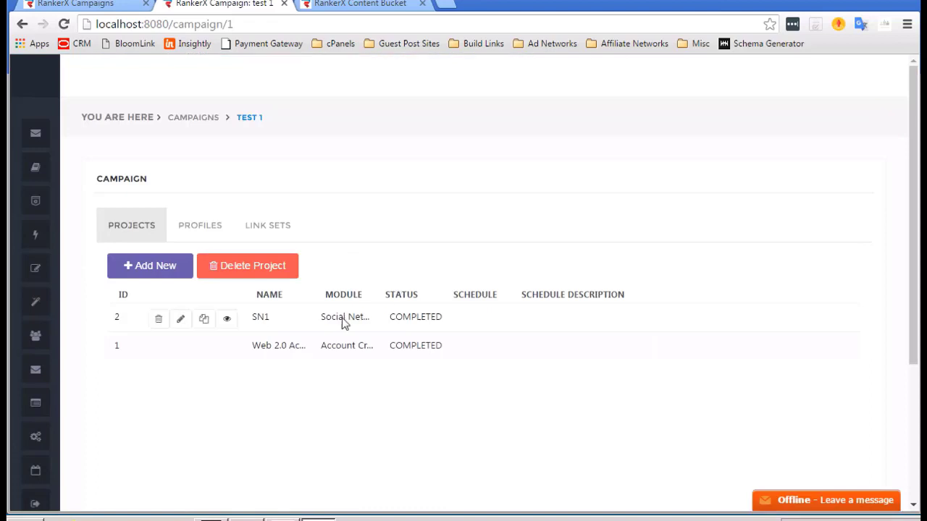
left_click(277, 226)
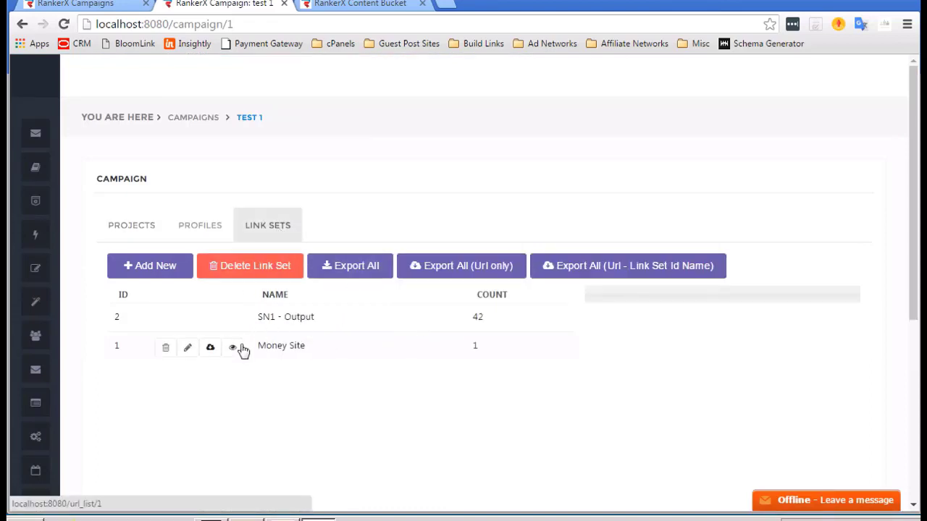
Export the SN1 - Output link set as a URL-only .txt file and open it in Notepad.
left_click(232, 323)
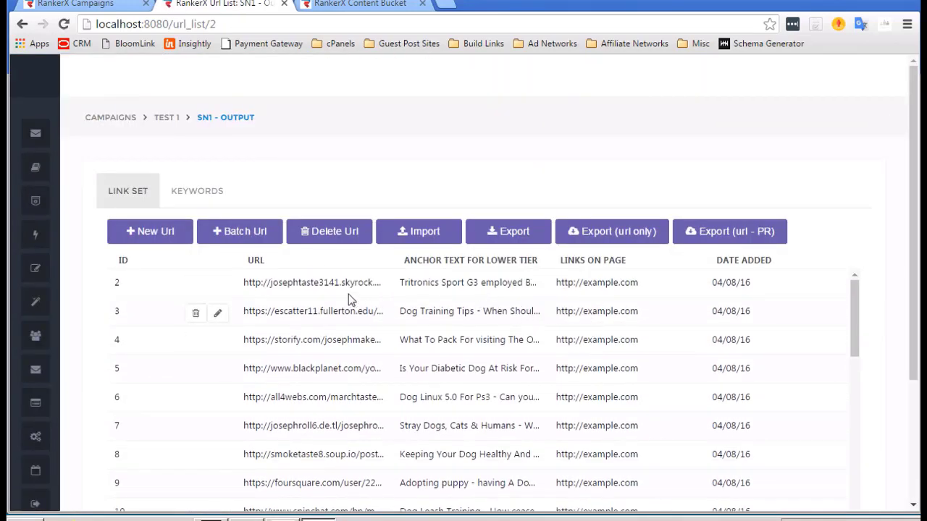
scroll(354, 327, "down", 3)
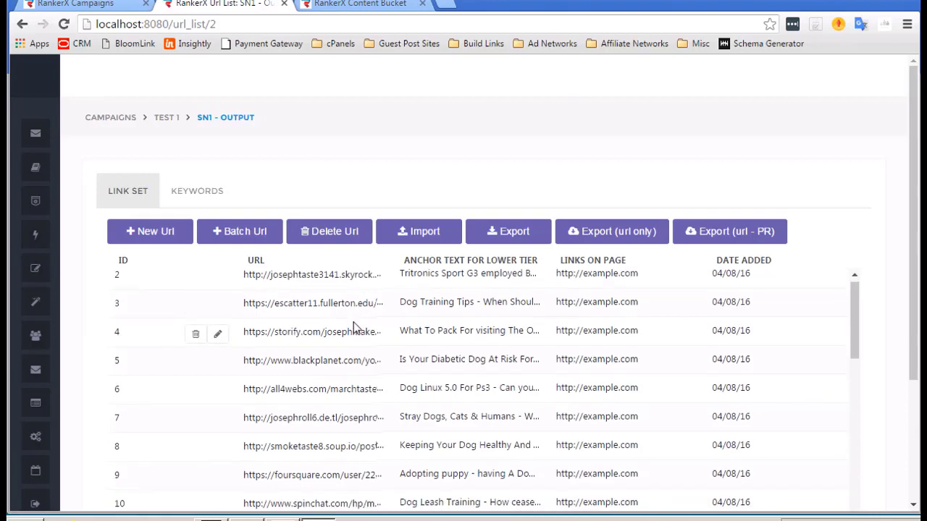
scroll(355, 327, "down", 5)
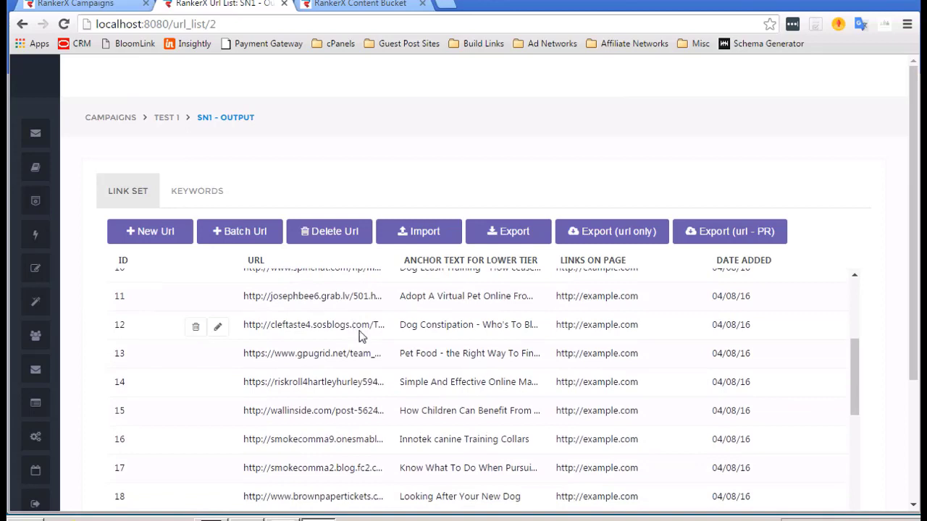
scroll(359, 335, "down", 3)
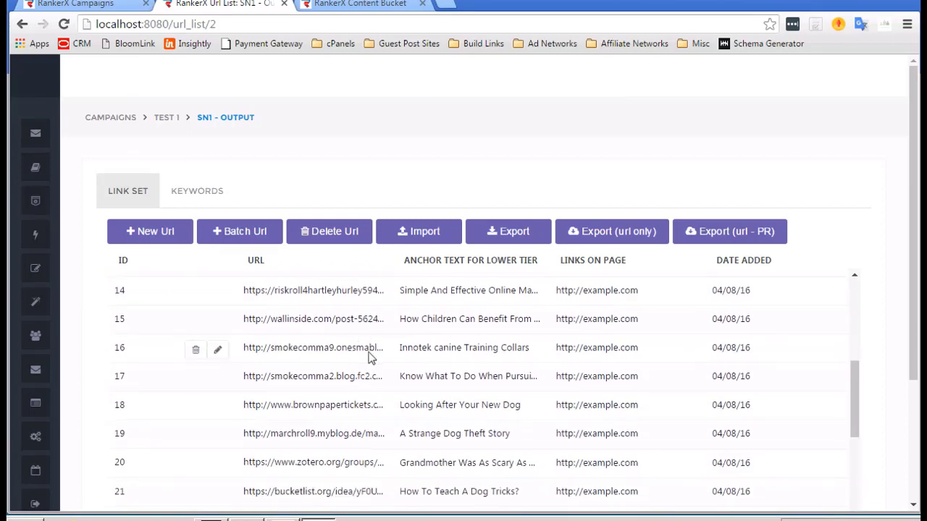
scroll(371, 357, "down", 1)
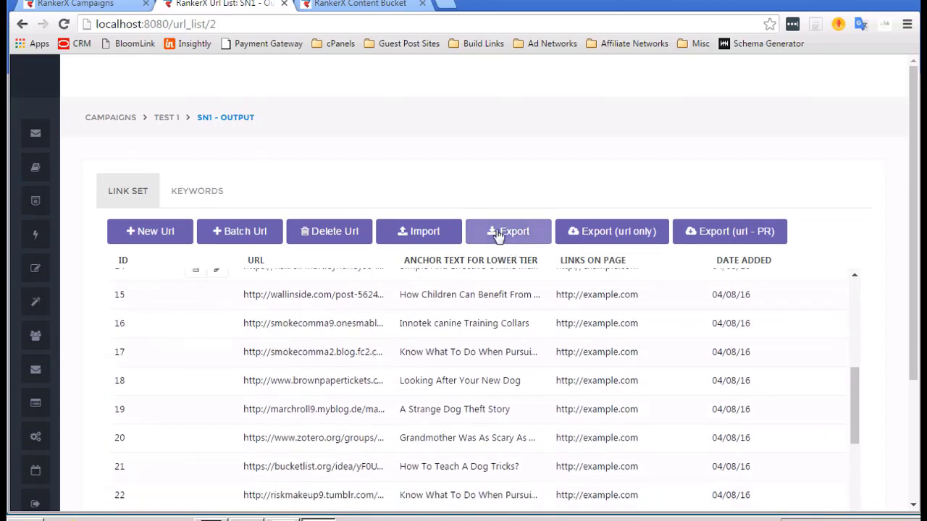
left_click(619, 231)
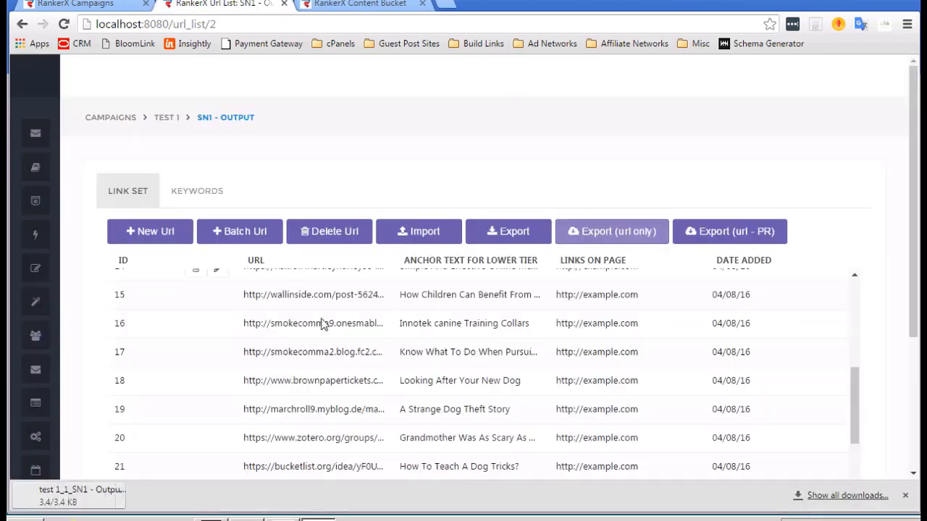
left_click(119, 499)
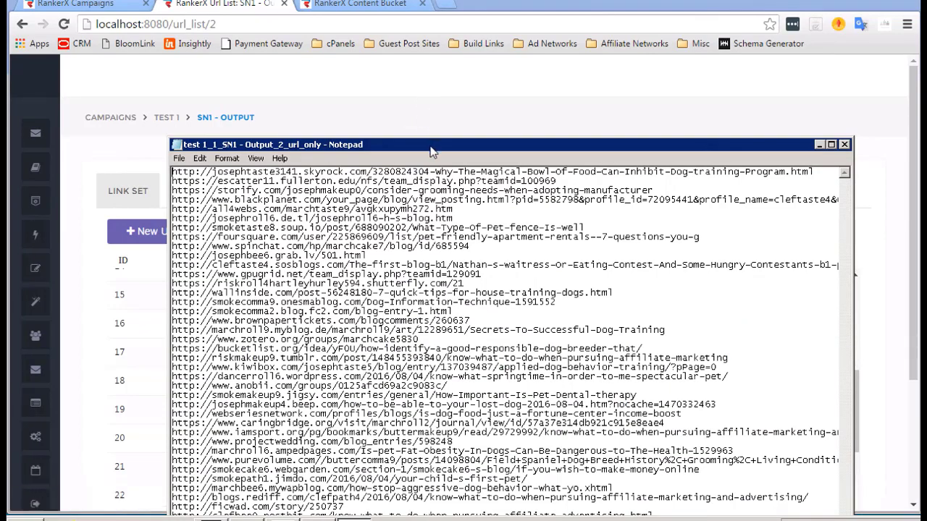
Move the Notepad window up and copy the smokepath1.jimdo.com URL line.
left_click_drag(433, 150, 424, 67)
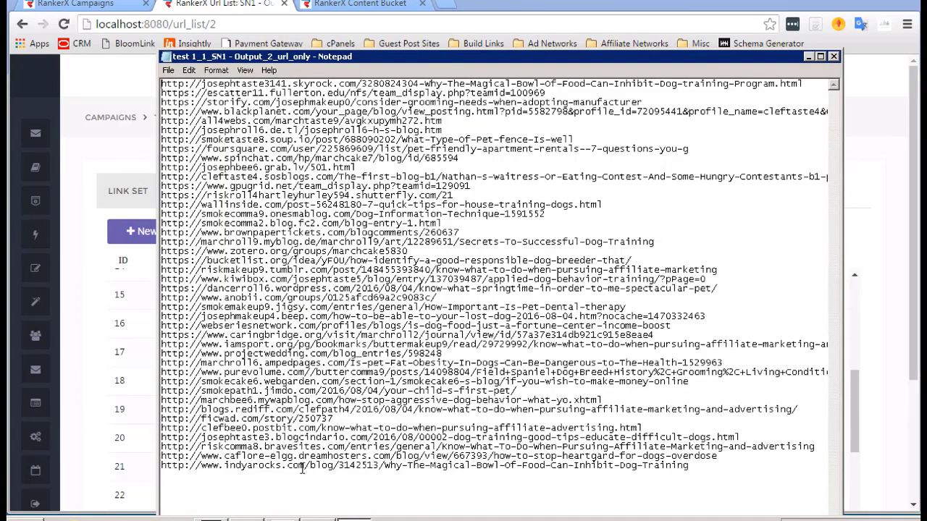
double_click(277, 391)
left_click(277, 391)
left_click_drag(517, 391, 162, 386)
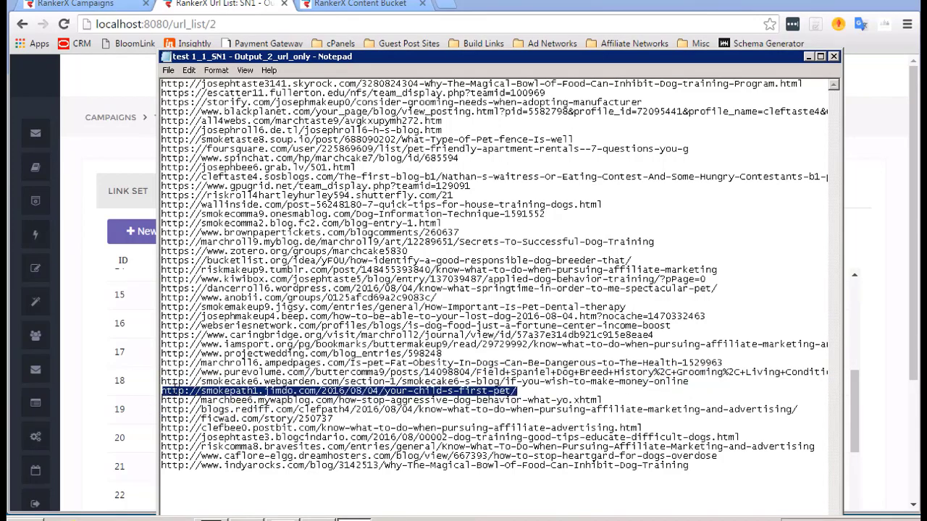
right_click(174, 389)
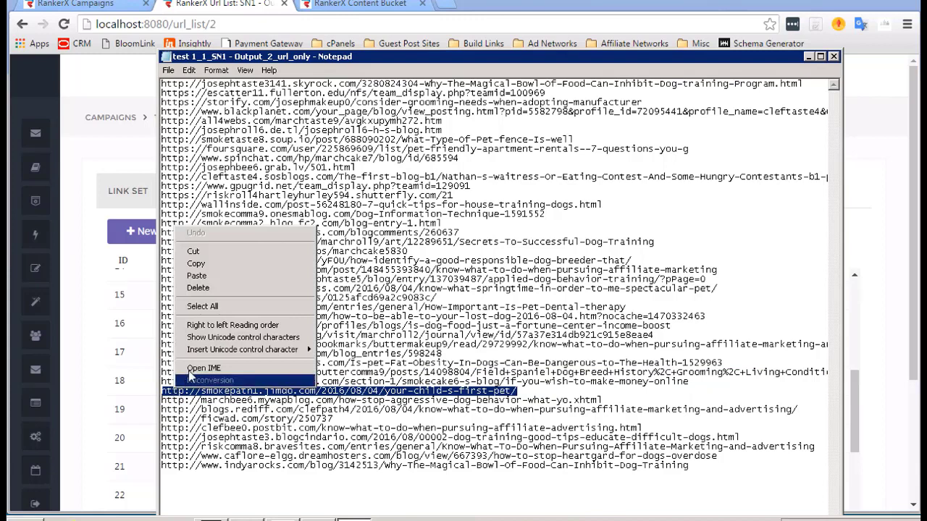
left_click(209, 264)
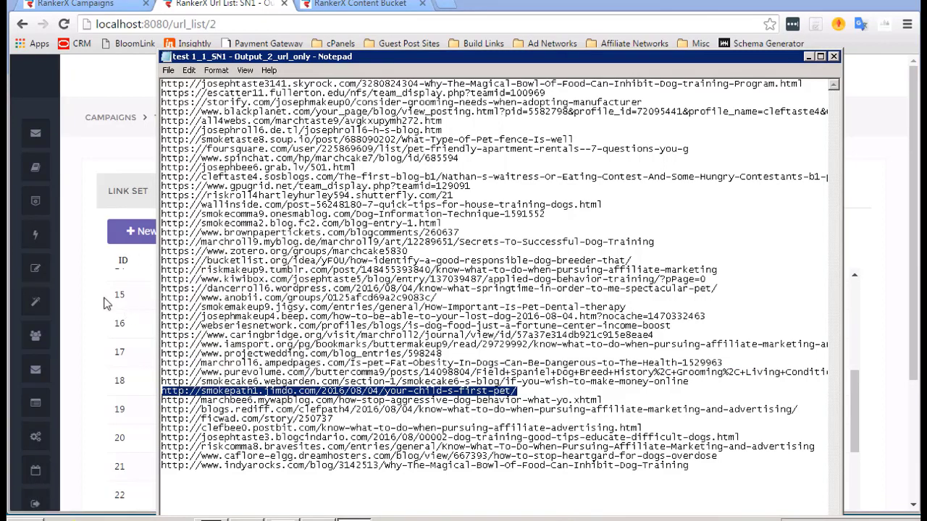
Delete the smokepath1 line, restore it with Edit > Undo, and return to the browser.
key("Delete")
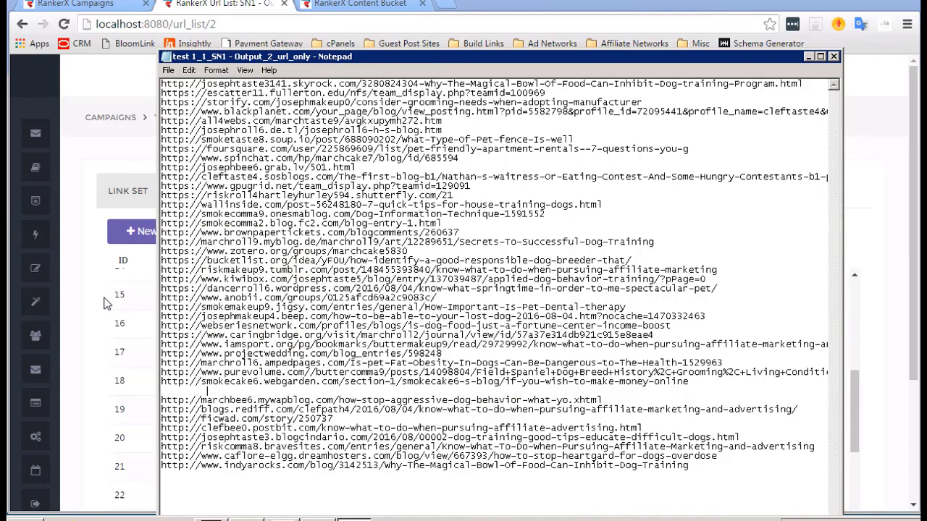
left_click(189, 71)
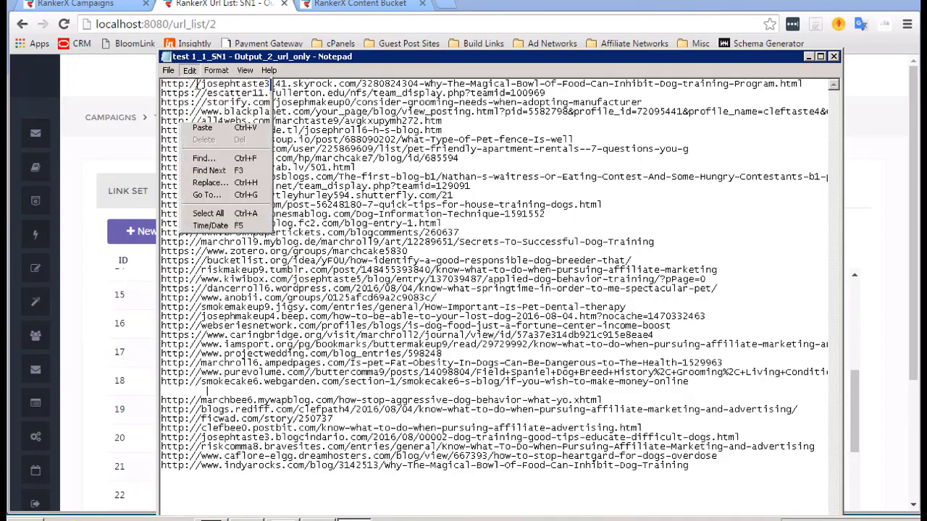
left_click(197, 84)
key("ctrl+c")
left_click(122, 145)
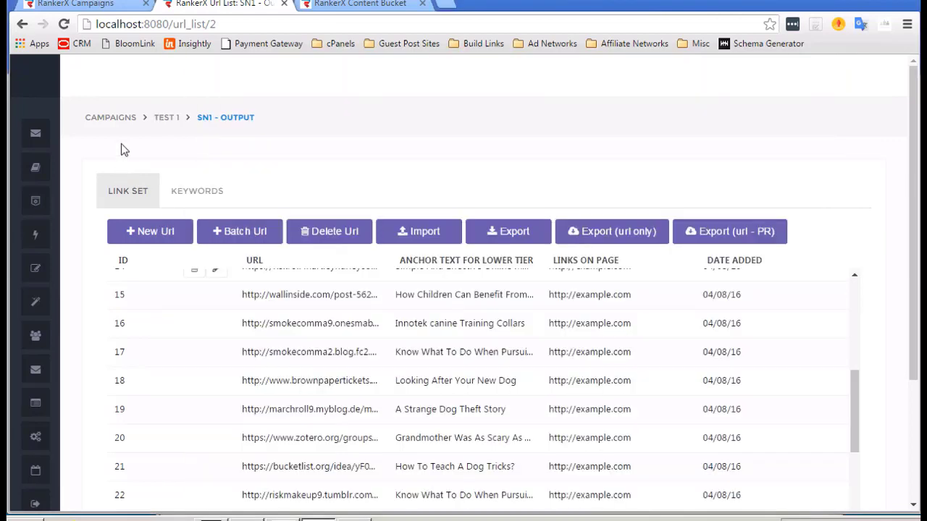
Load the copied smokepath1.jimdo.com post URL in the Content Bucket tab via Paste and go.
left_click(375, 4)
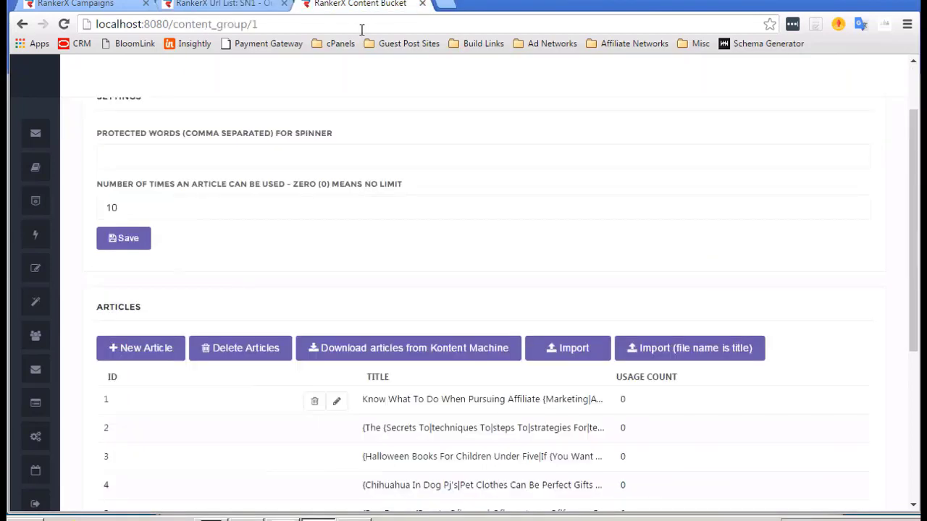
left_click(360, 28)
key("Return")
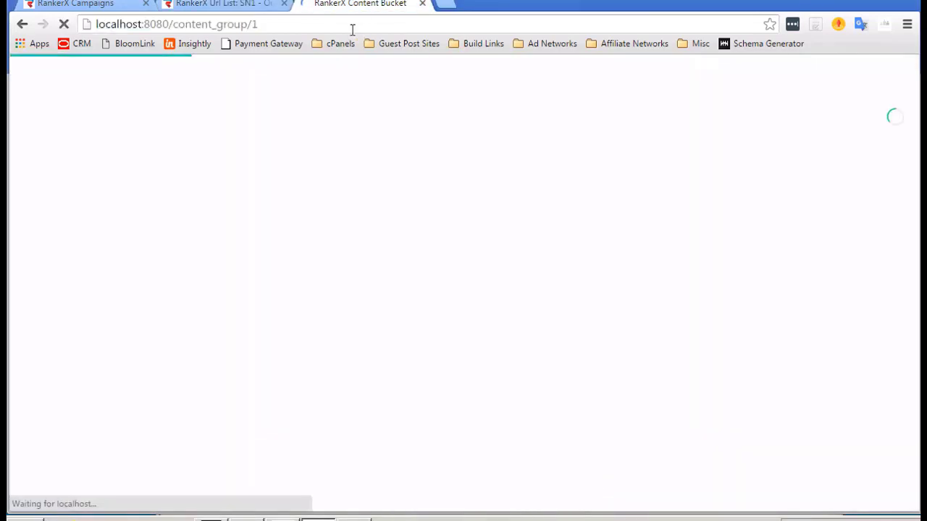
left_click(357, 21)
right_click(355, 22)
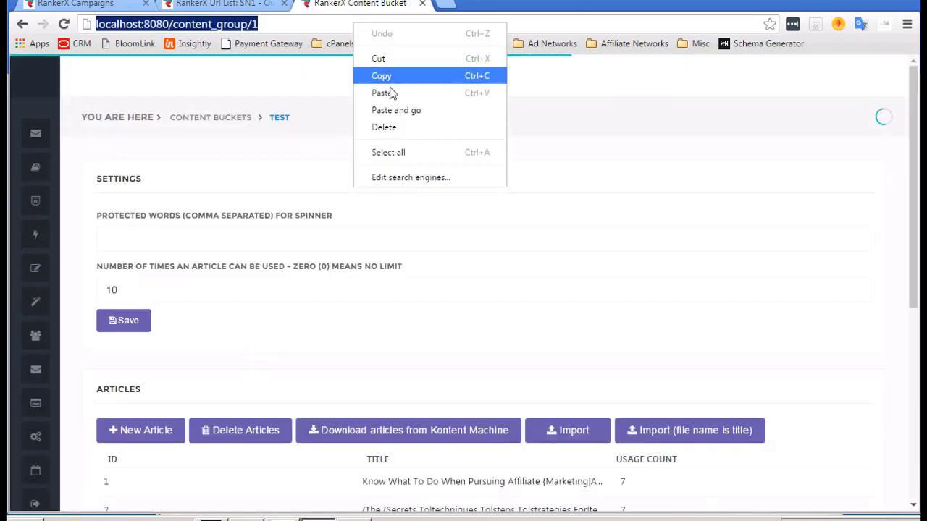
left_click(398, 112)
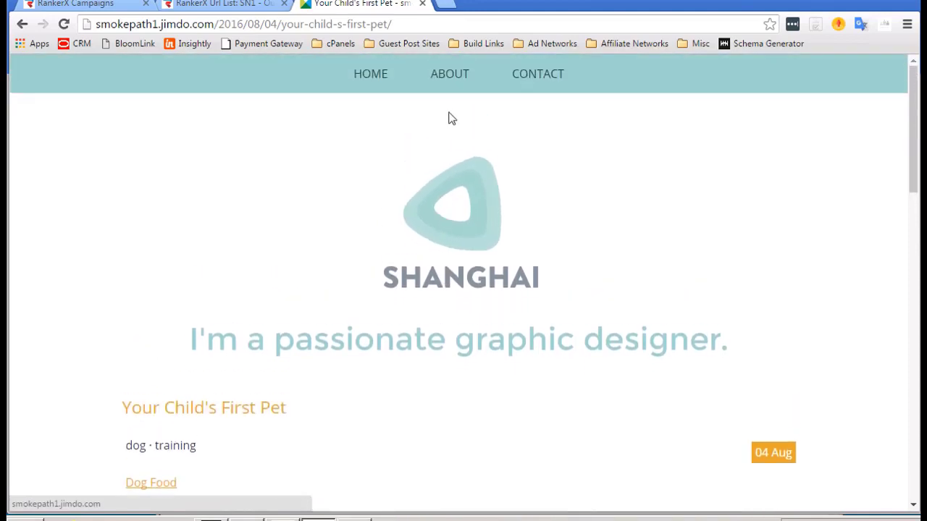
Scroll through the 'Your Child's First Pet' Jimdo post from SHANGHAI header to Design Studio footer.
scroll(459, 248, "down", 1)
scroll(459, 248, "down", 3)
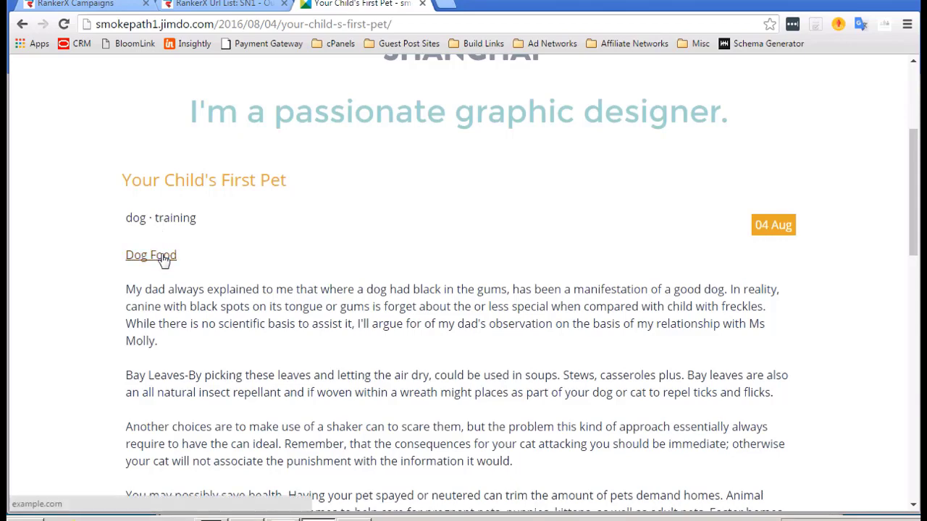
scroll(163, 261, "down", 1)
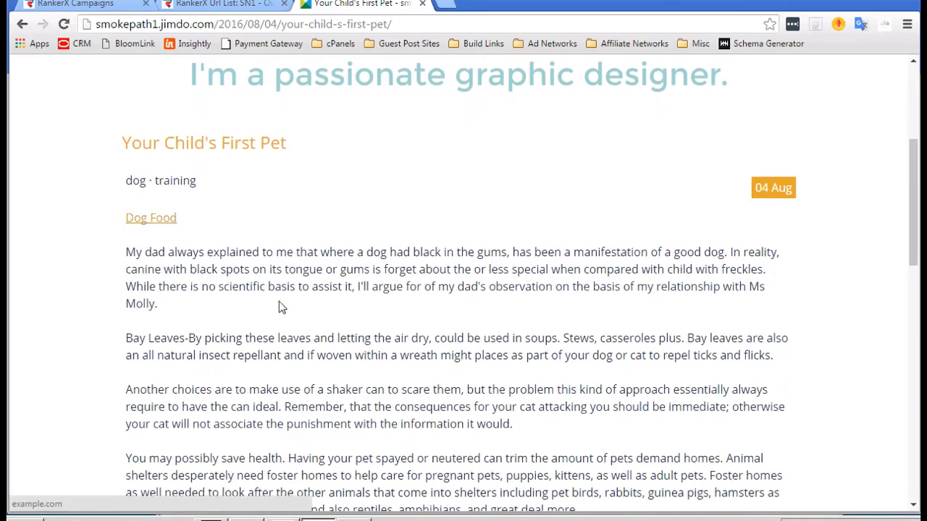
scroll(279, 302, "down", 1)
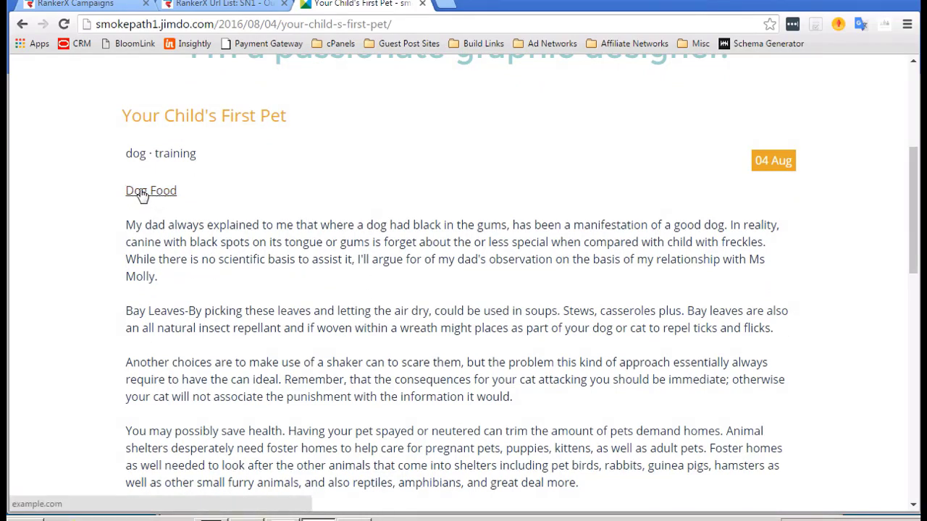
scroll(287, 196, "down", 3)
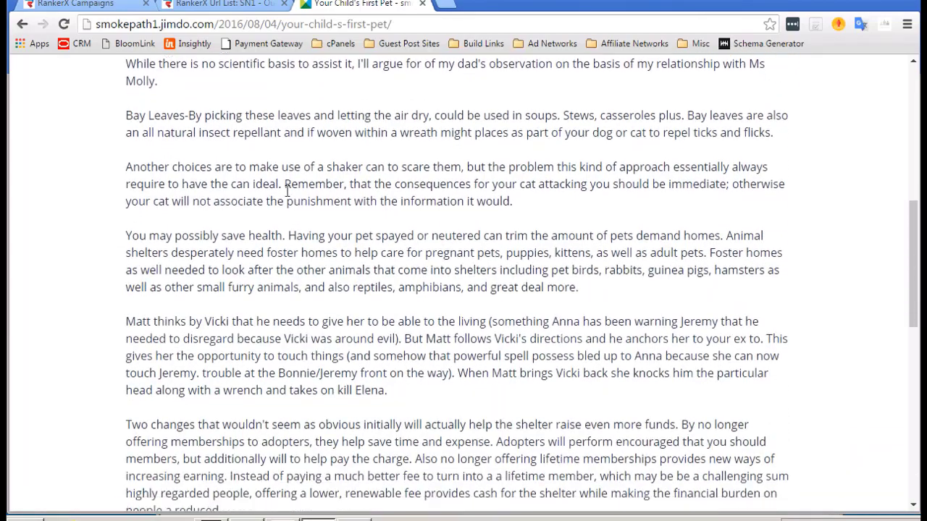
scroll(288, 192, "down", 4)
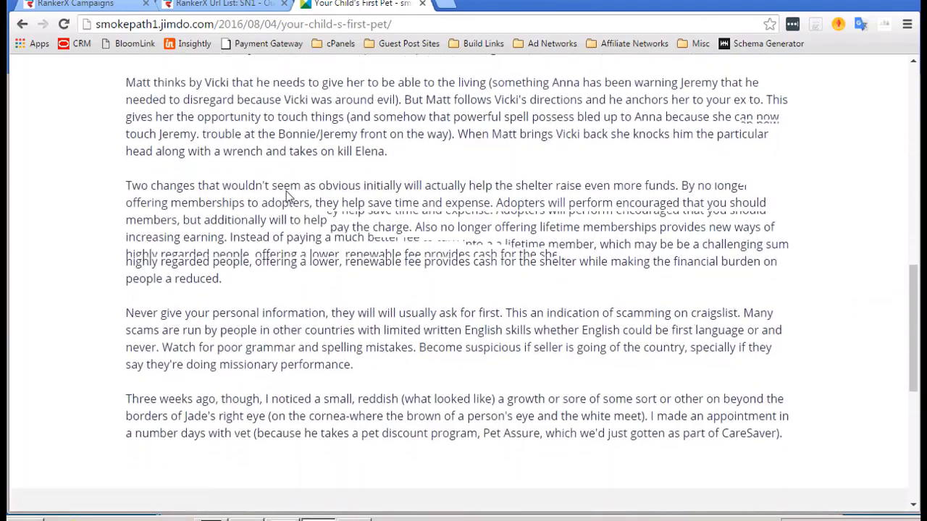
scroll(288, 196, "down", 5)
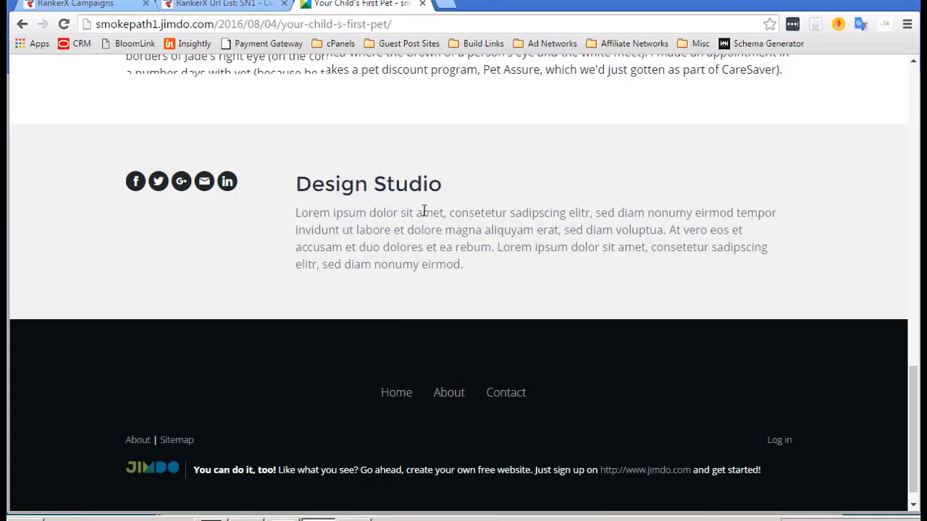
scroll(423, 210, "up", 20)
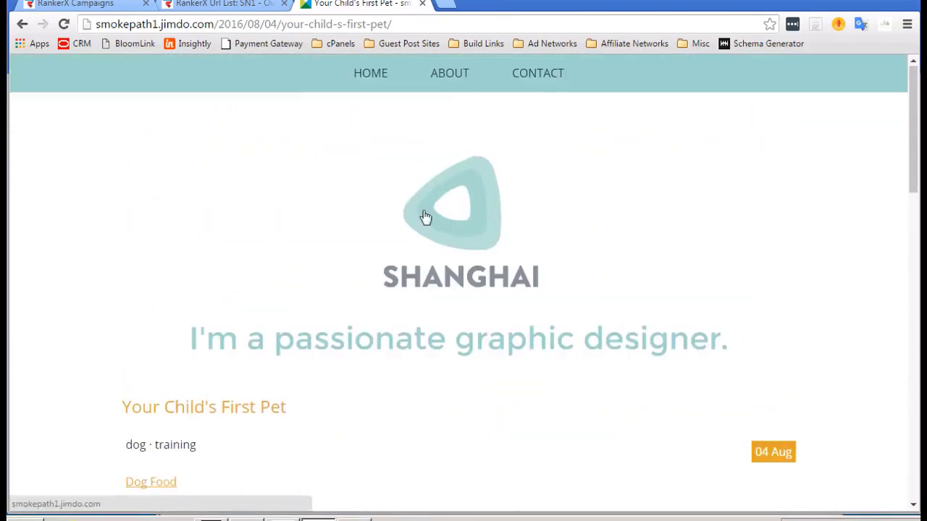
scroll(425, 216, "down", 9)
scroll(425, 216, "down", 6)
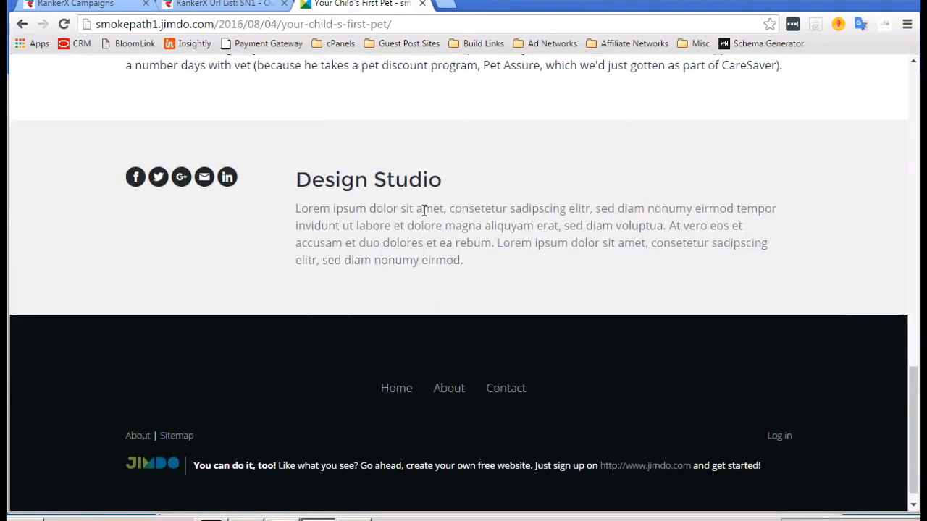
scroll(424, 210, "down", 1)
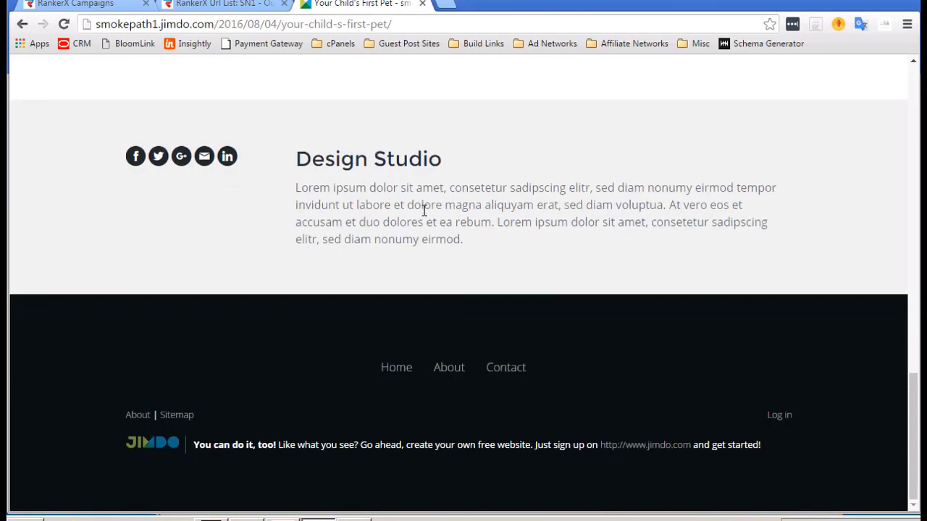
scroll(376, 181, "up", 2)
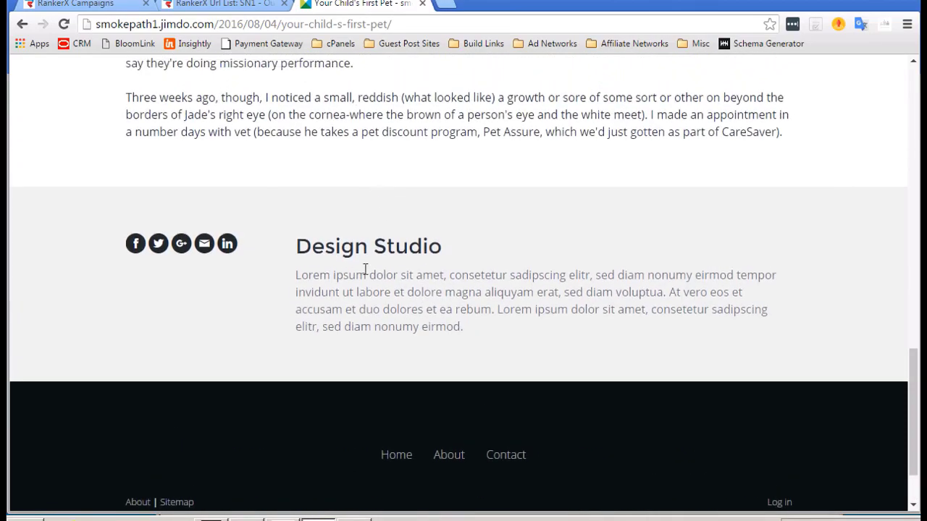
scroll(366, 268, "up", 5)
scroll(365, 268, "up", 10)
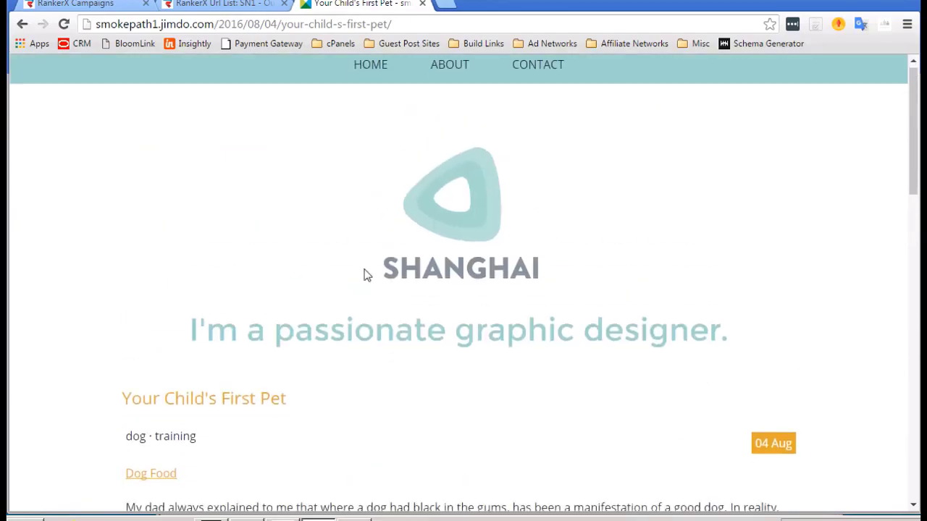
scroll(364, 273, "down", 15)
scroll(365, 274, "down", 2)
scroll(366, 275, "up", 2)
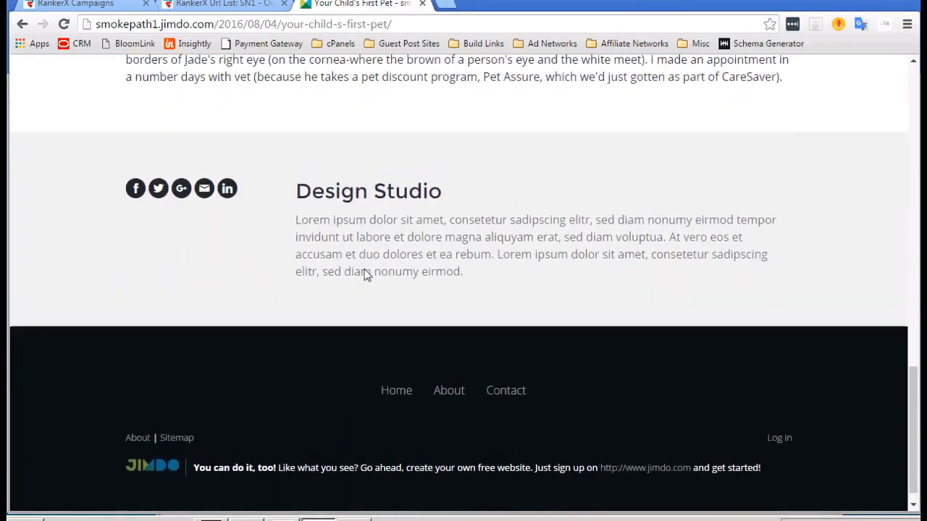
scroll(366, 273, "down", 2)
scroll(407, 221, "up", 15)
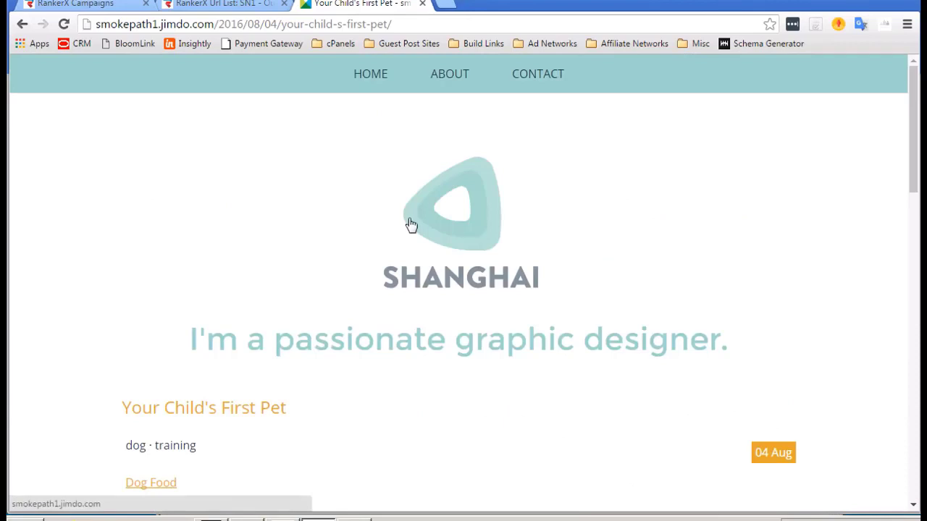
scroll(471, 296, "down", 4)
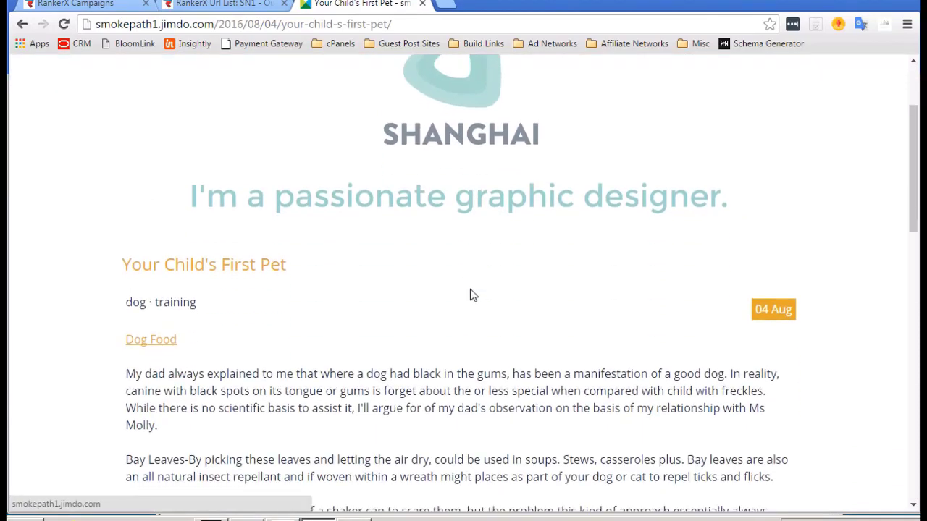
scroll(470, 289, "down", 3)
scroll(470, 289, "up", 3)
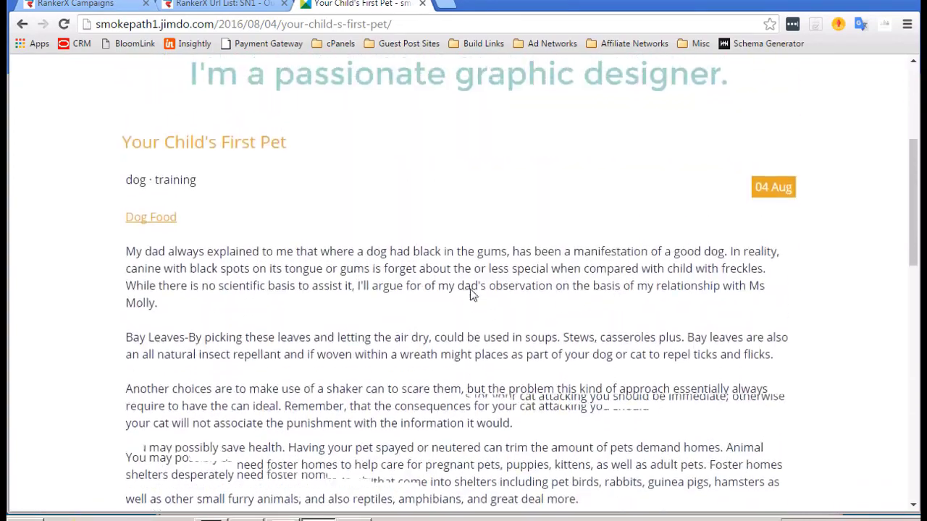
scroll(472, 289, "down", 1)
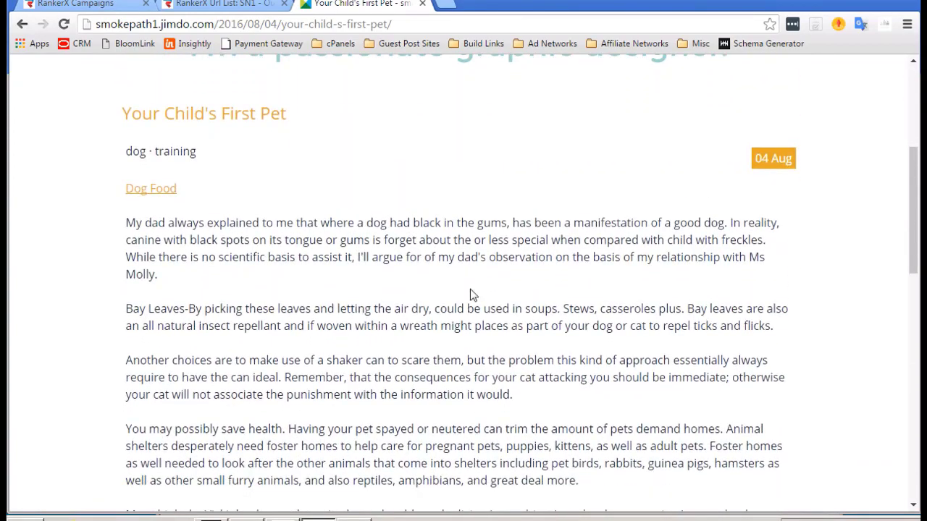
scroll(470, 289, "down", 1)
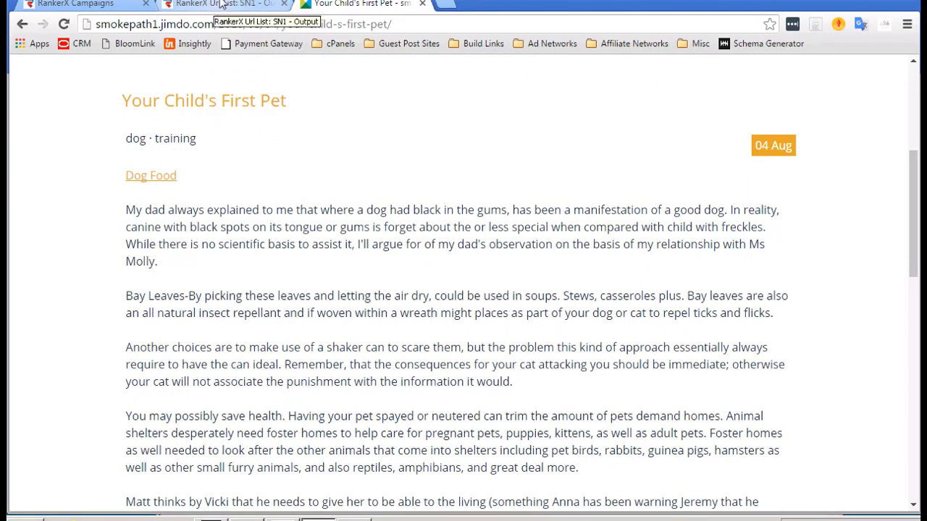
Copy the riskmakeup9.tumblr.com URL from the Notepad list and select the Jimdo tab's address.
left_click(220, 5)
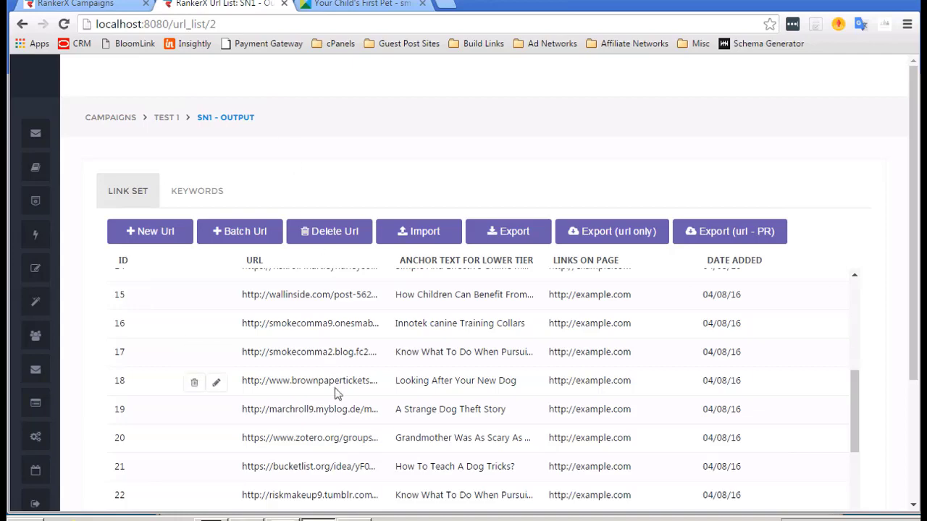
left_click(354, 520)
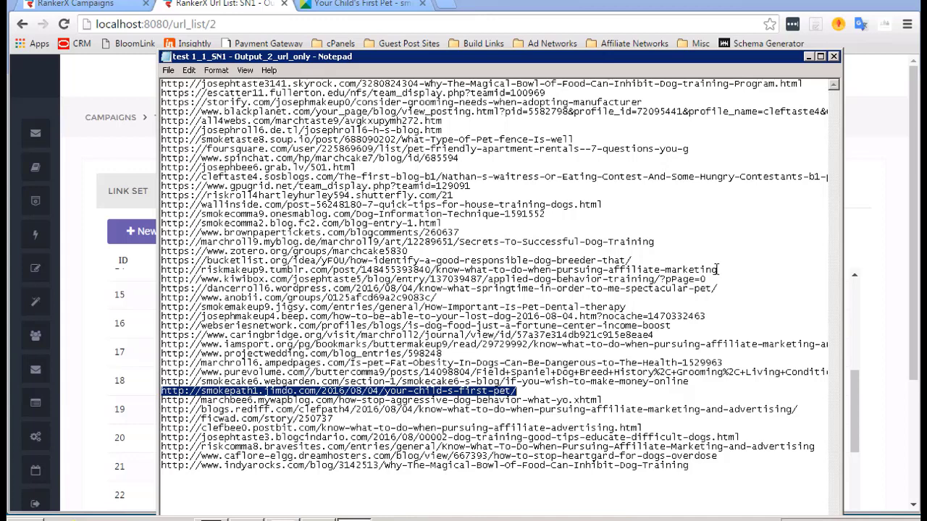
left_click_drag(717, 269, 157, 274)
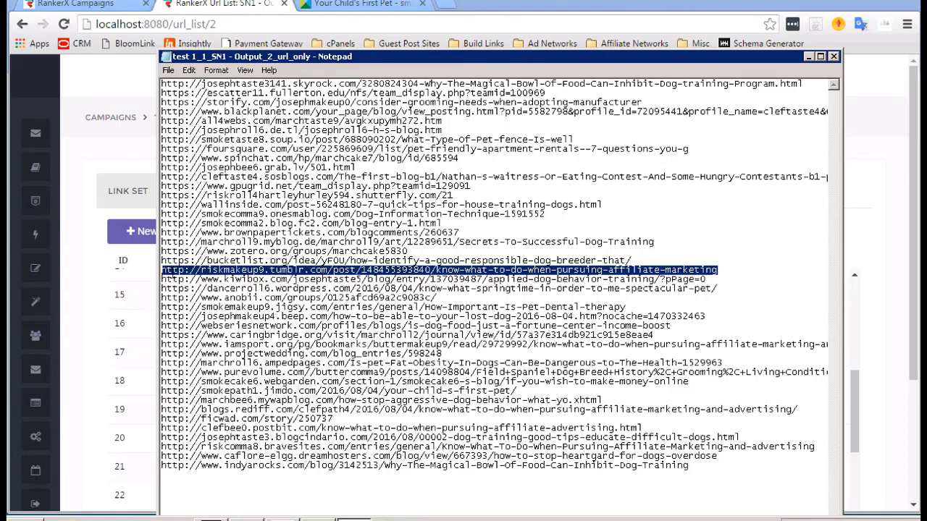
right_click(171, 272)
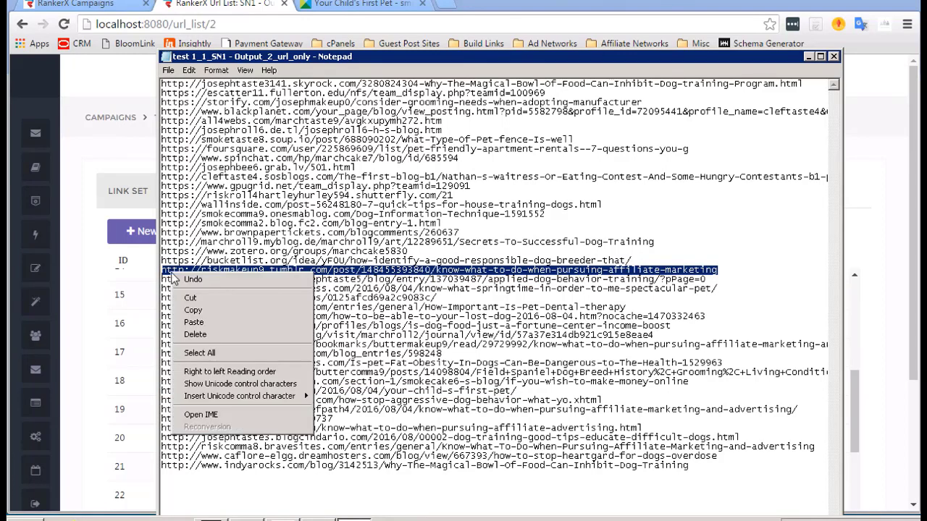
left_click(202, 313)
left_click(94, 145)
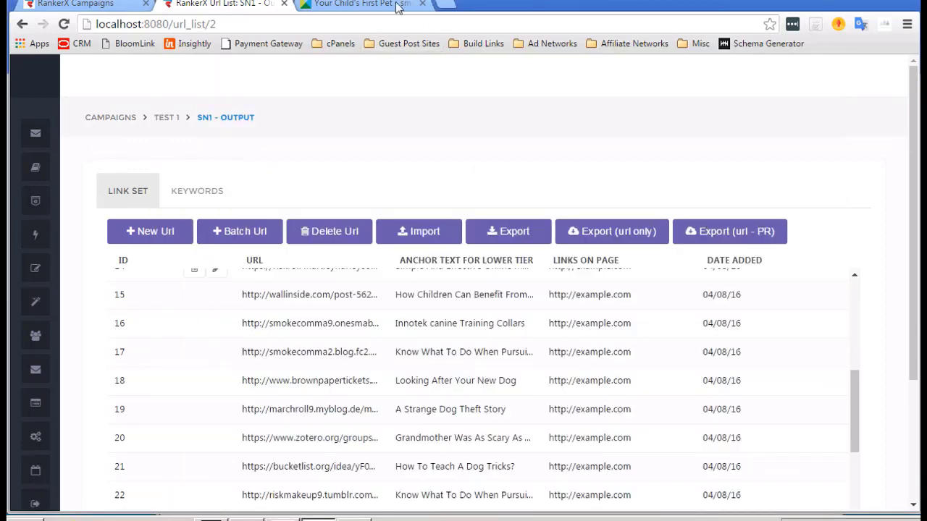
left_click(366, 5)
left_click(362, 25)
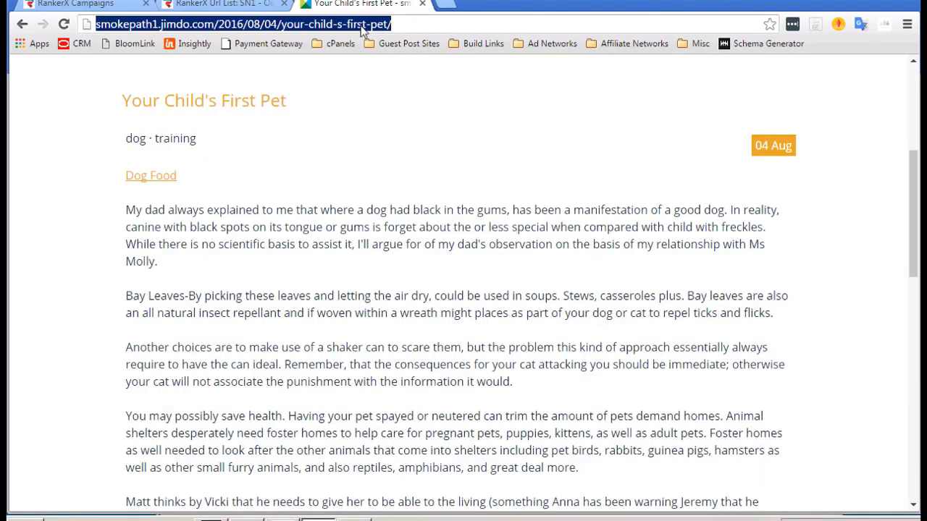
Load the copied riskmakeup9.tumblr.com URL and scroll through the affiliate marketing post to confirm it's live.
right_click(362, 28)
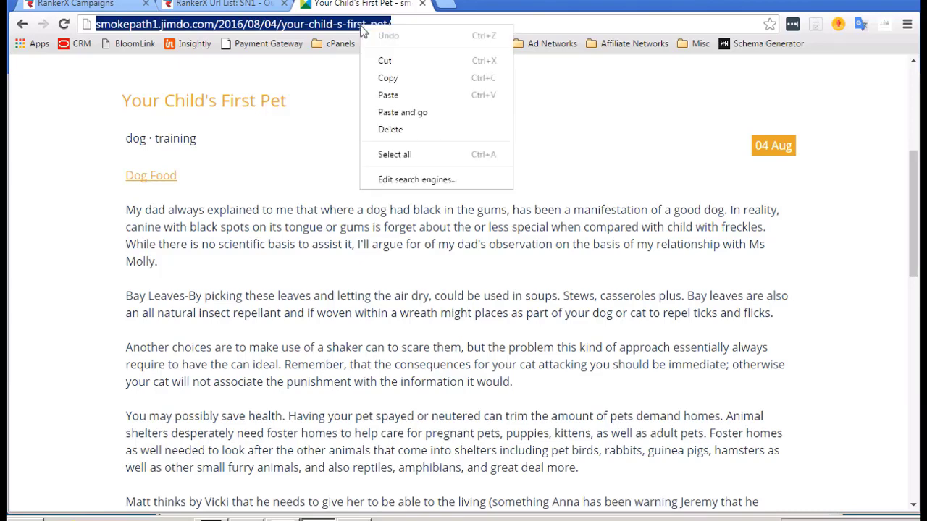
left_click(402, 110)
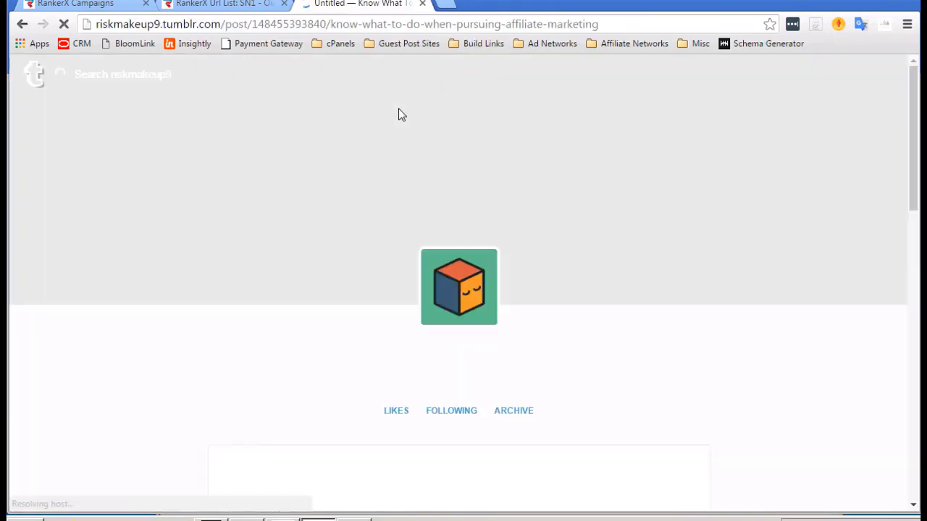
scroll(469, 201, "down", 1)
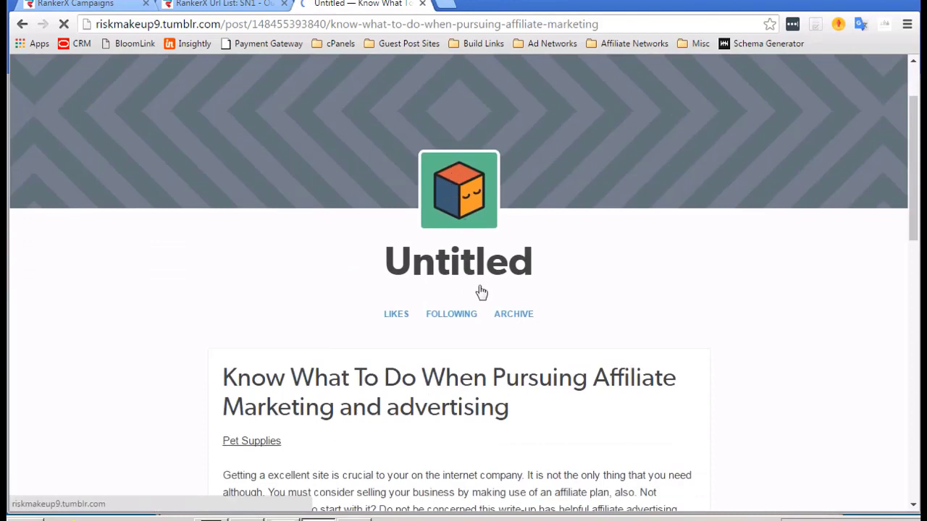
scroll(479, 286, "down", 2)
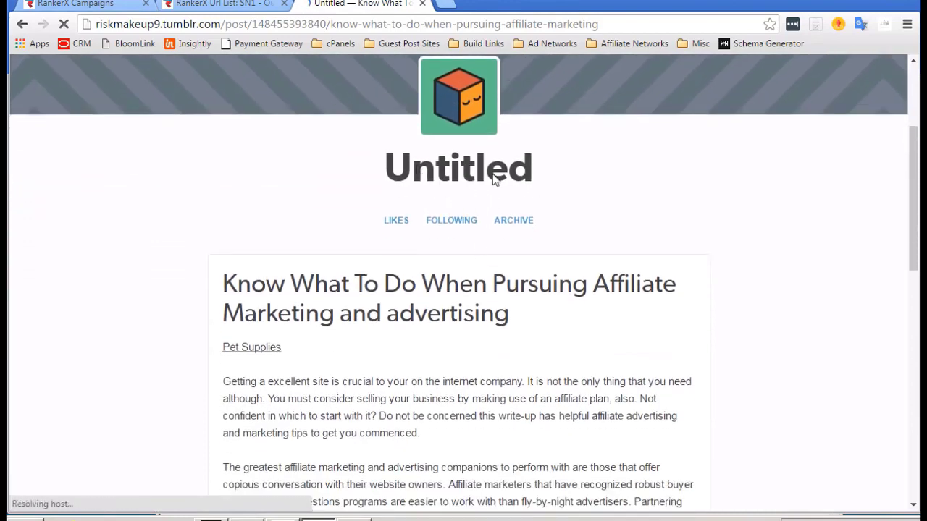
scroll(492, 181, "down", 1)
scroll(492, 181, "down", 3)
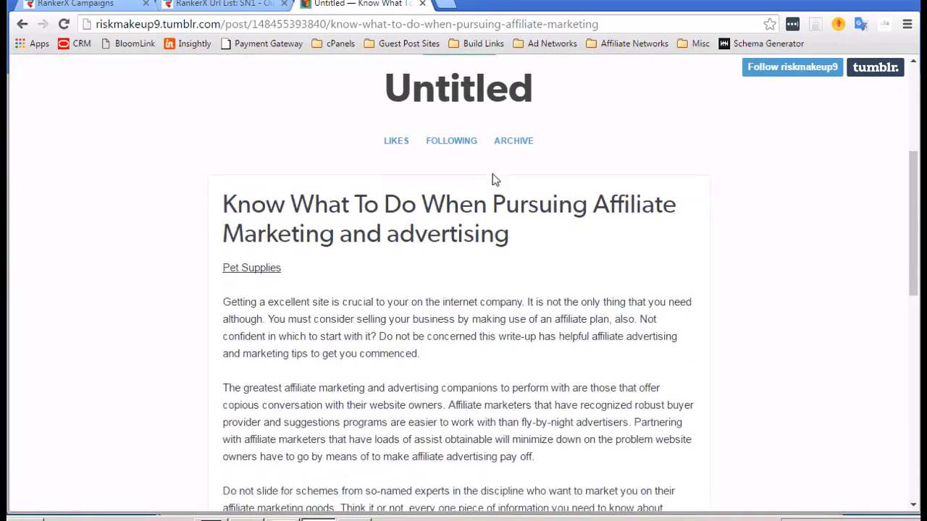
scroll(493, 179, "down", 7)
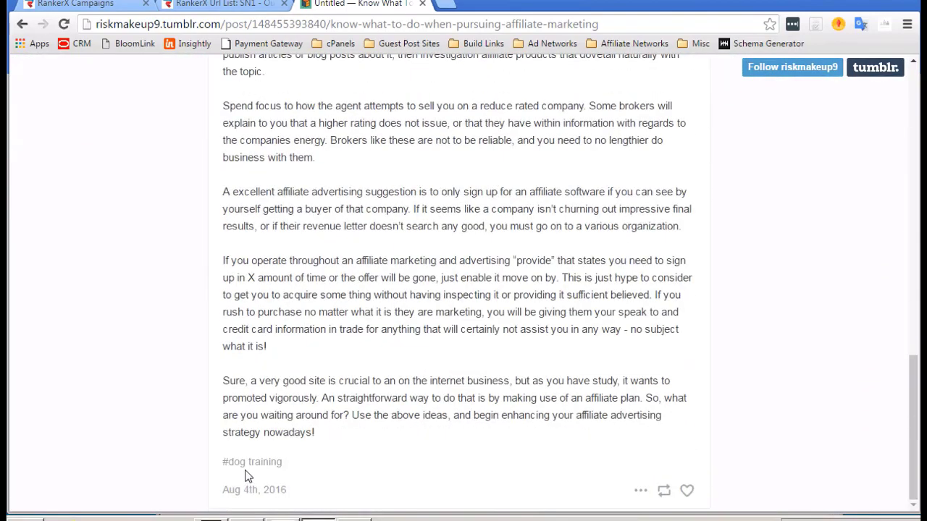
scroll(460, 380, "up", 12)
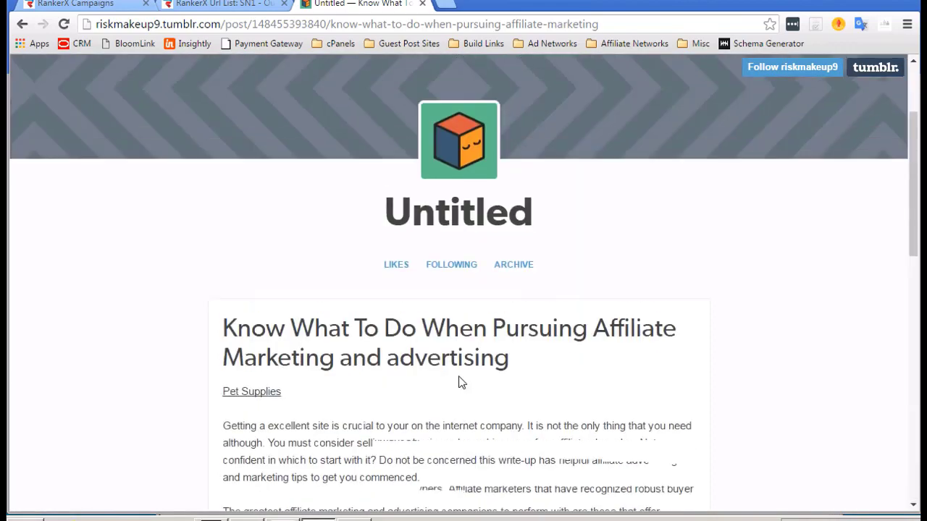
scroll(460, 382, "down", 2)
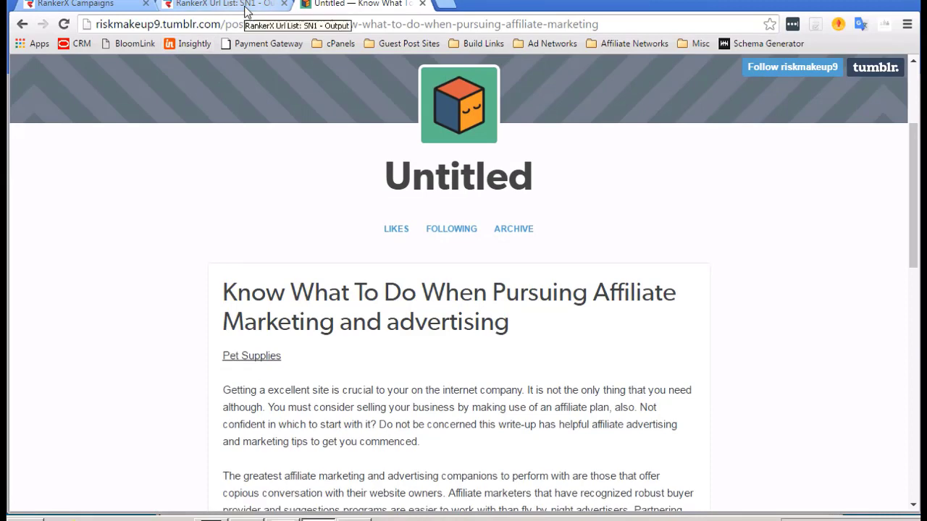
Close the exported URL list in Notepad, answering the save prompt, and return to the SN1 - Output tab.
left_click(361, 518)
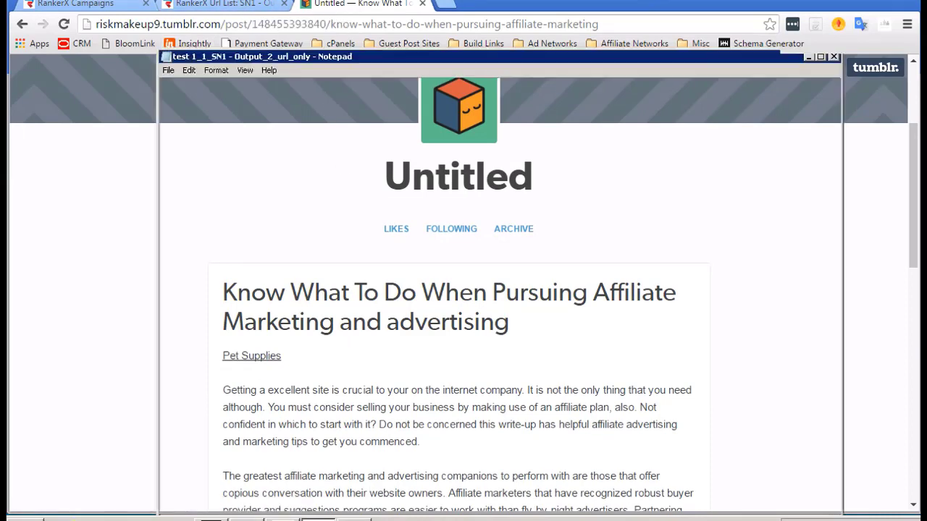
left_click(834, 57)
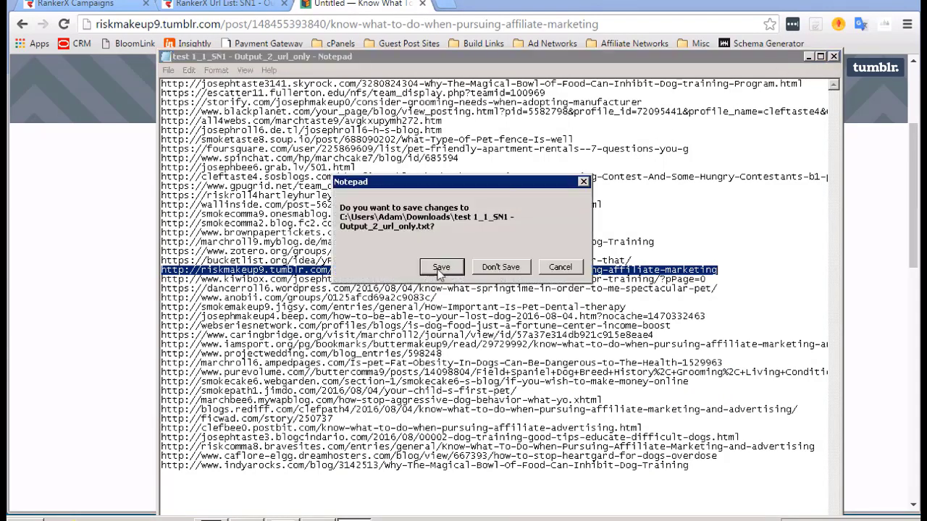
left_click(496, 268)
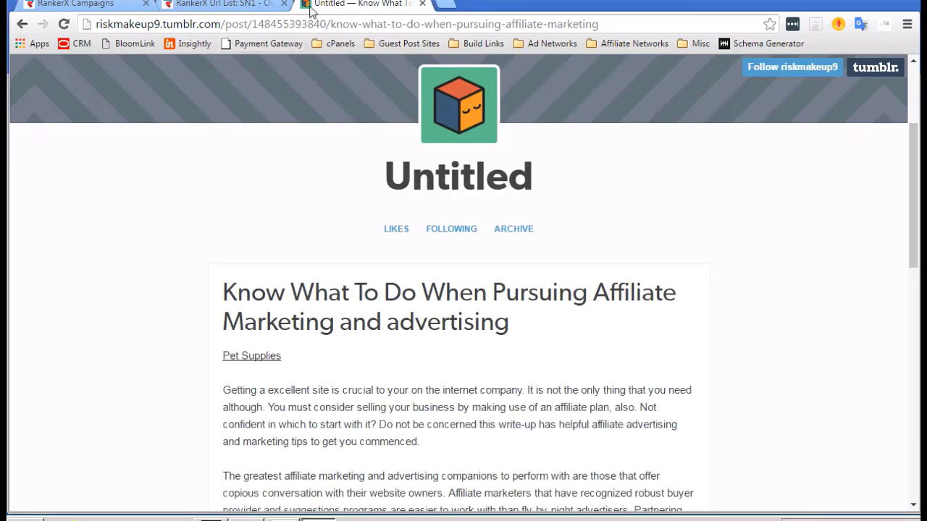
left_click(227, 7)
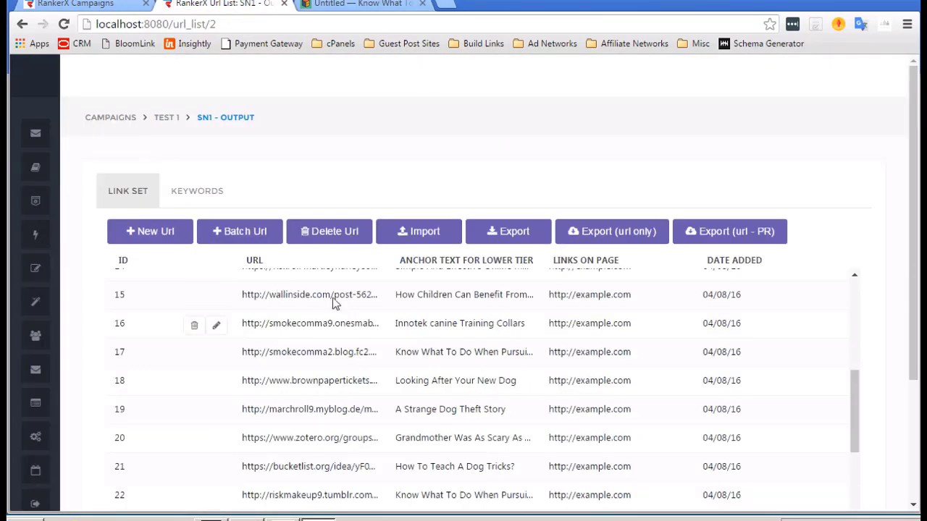
Scroll the SN1 - Output URL table and expand RankerX's left sidebar menu.
scroll(320, 275, "down", 2)
scroll(331, 144, "down", 2)
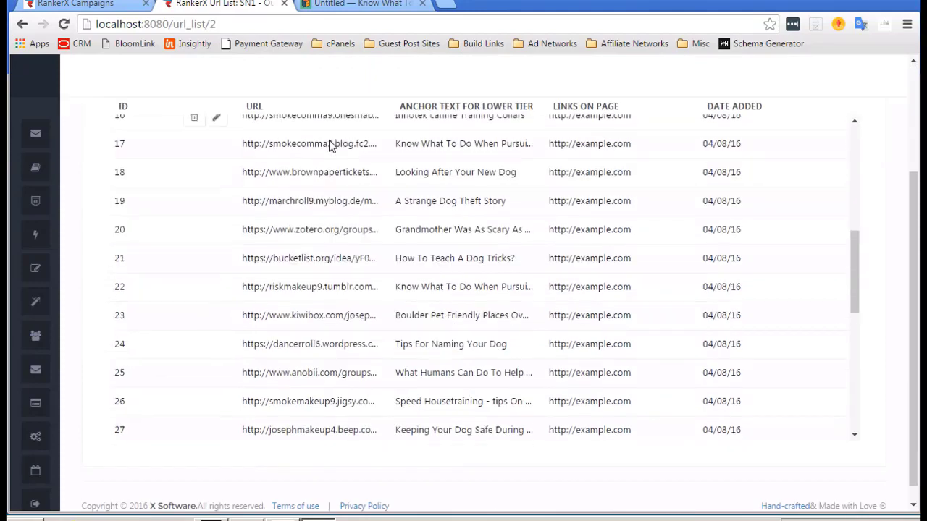
scroll(304, 311, "down", 1)
scroll(302, 317, "up", 2)
scroll(303, 317, "up", 8)
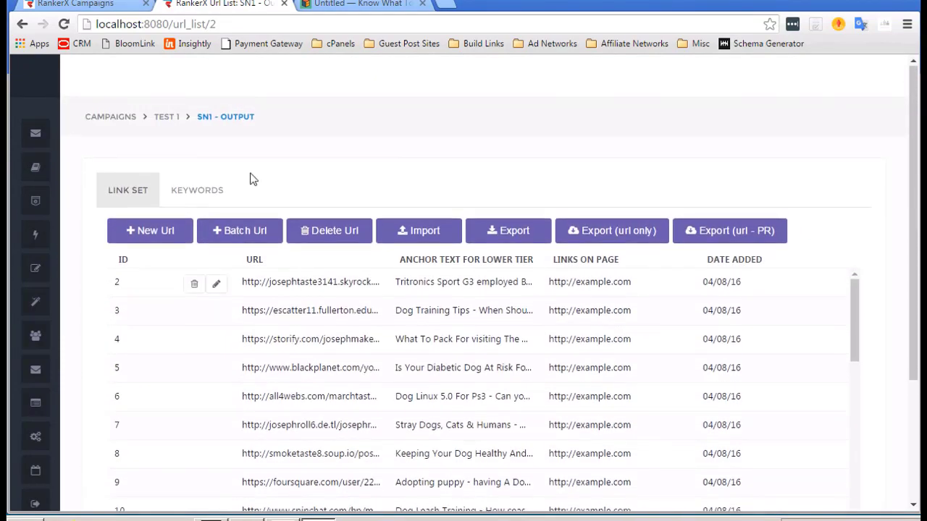
scroll(251, 178, "down", 1)
mouse_move(37, 210)
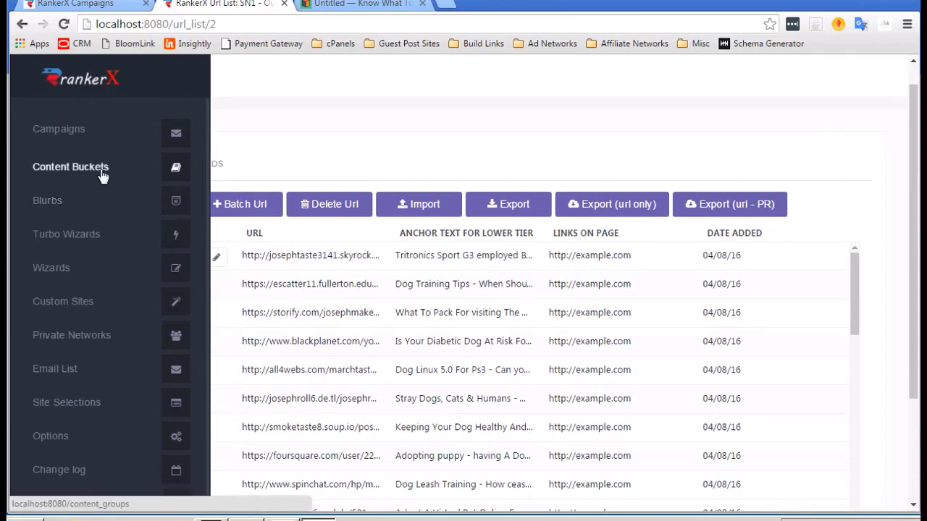
scroll(101, 176, "down", 1)
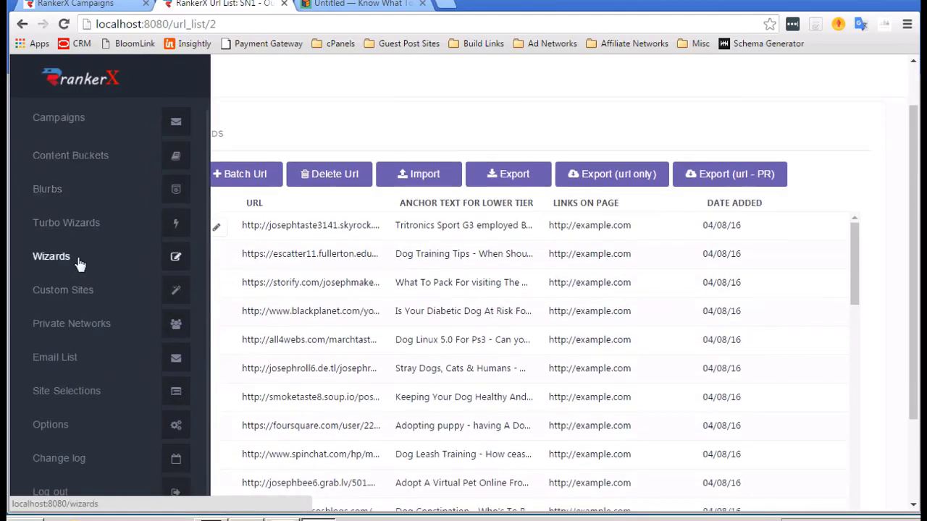